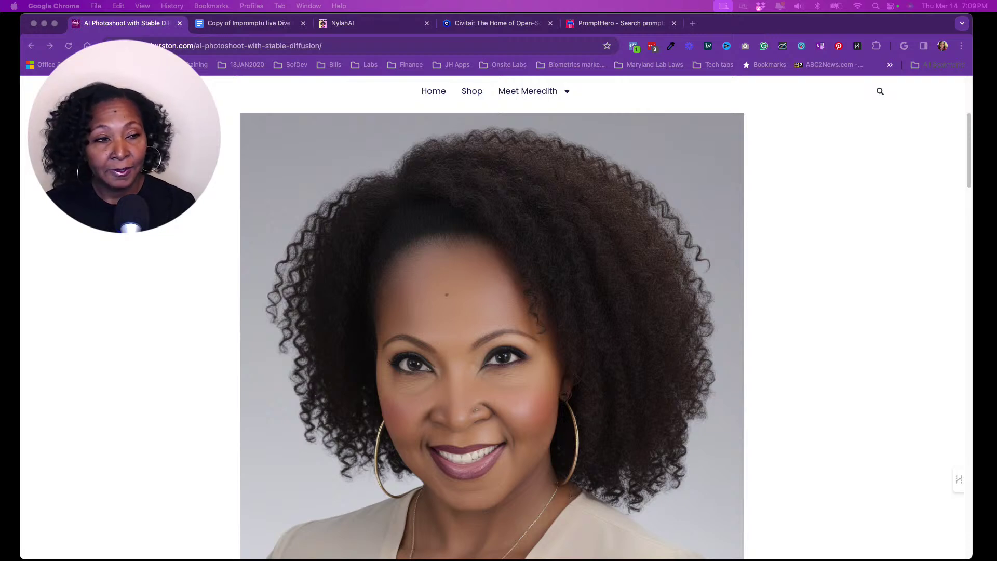
# Review the AI photoshoot blog post, examining its backstory, Stable Diffusion prompt, generation settings and resulting headshots.
pyautogui.scroll(-5, 492, 332)
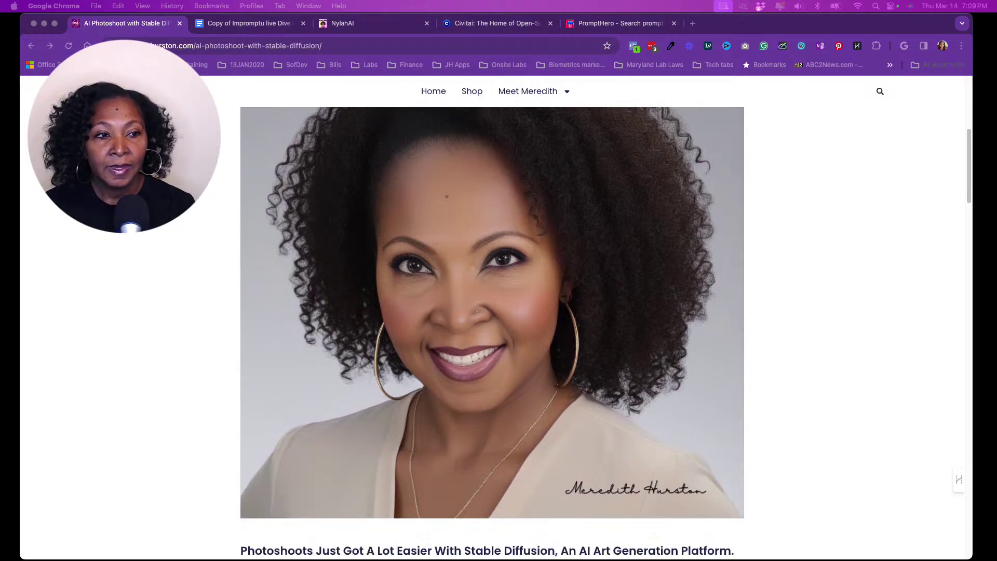
pyautogui.scroll(-8, 492, 332)
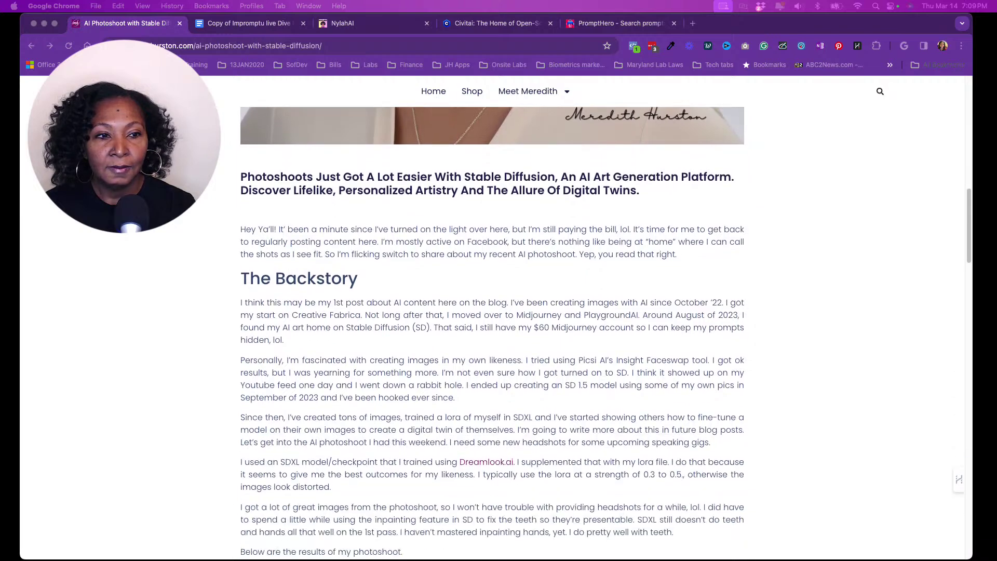
pyautogui.scroll(-12, 492, 332)
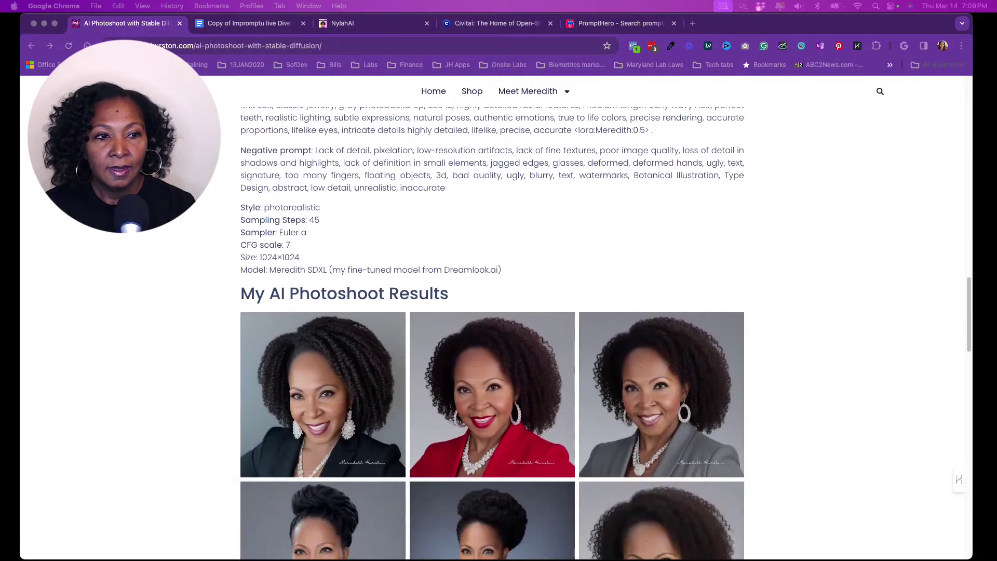
pyautogui.scroll(-2, 492, 332)
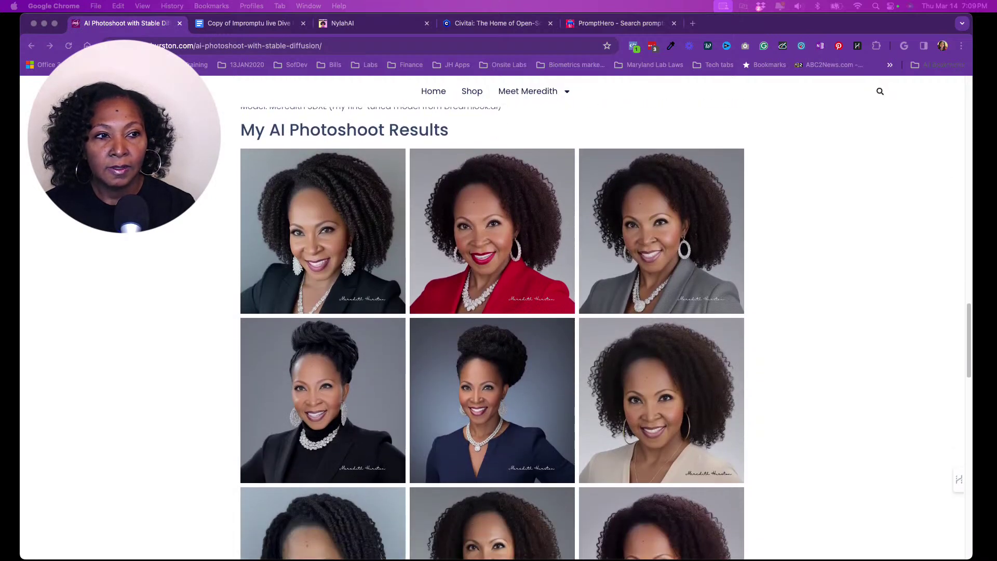
pyautogui.scroll(-1, 492, 333)
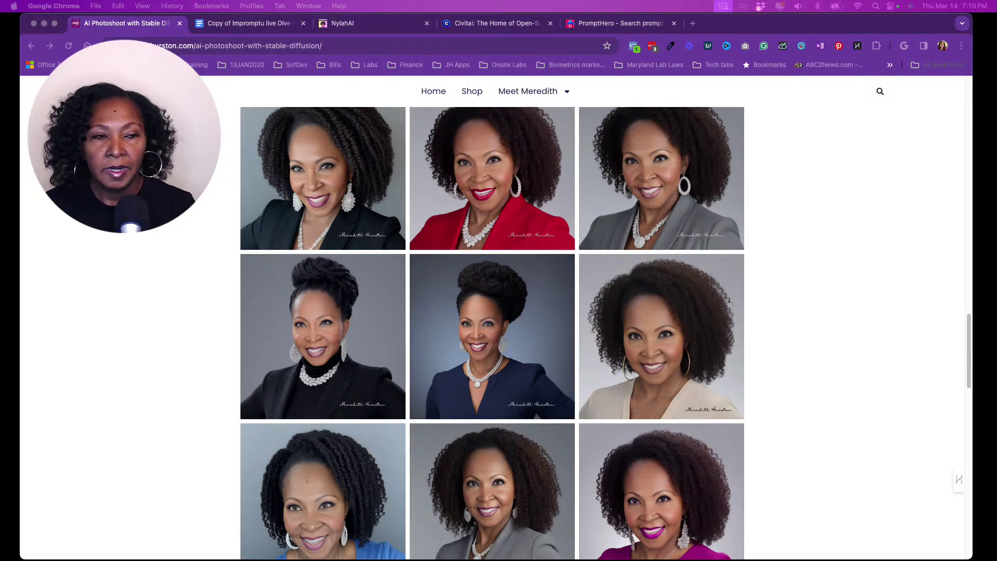
pyautogui.scroll(7, 492, 332)
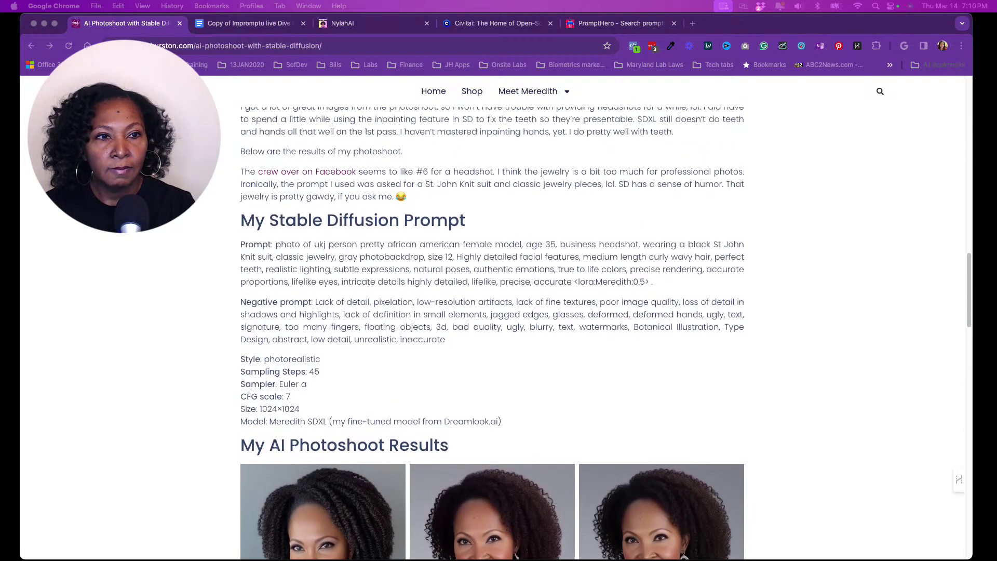
pyautogui.scroll(1, 492, 332)
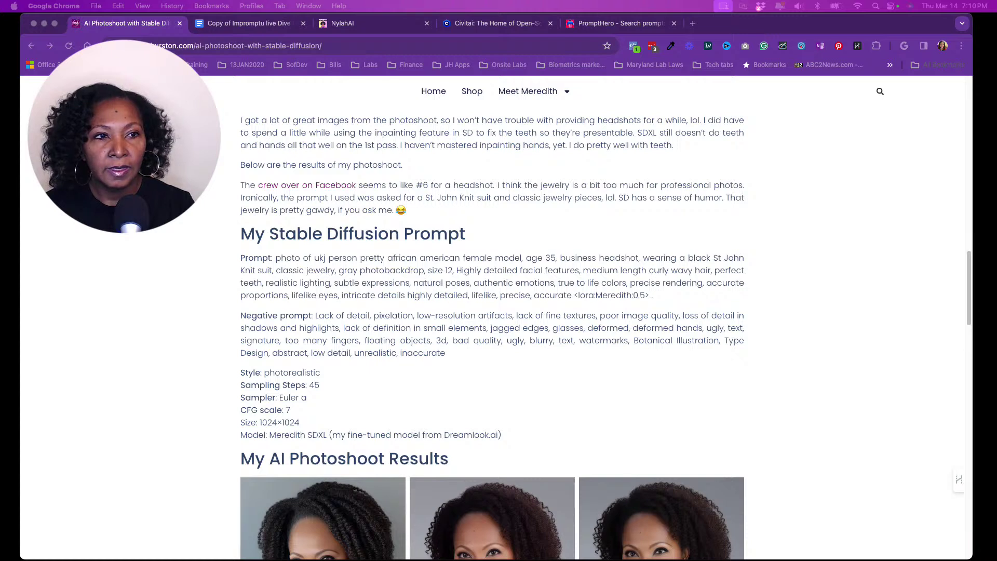
pyautogui.scroll(-2, 492, 332)
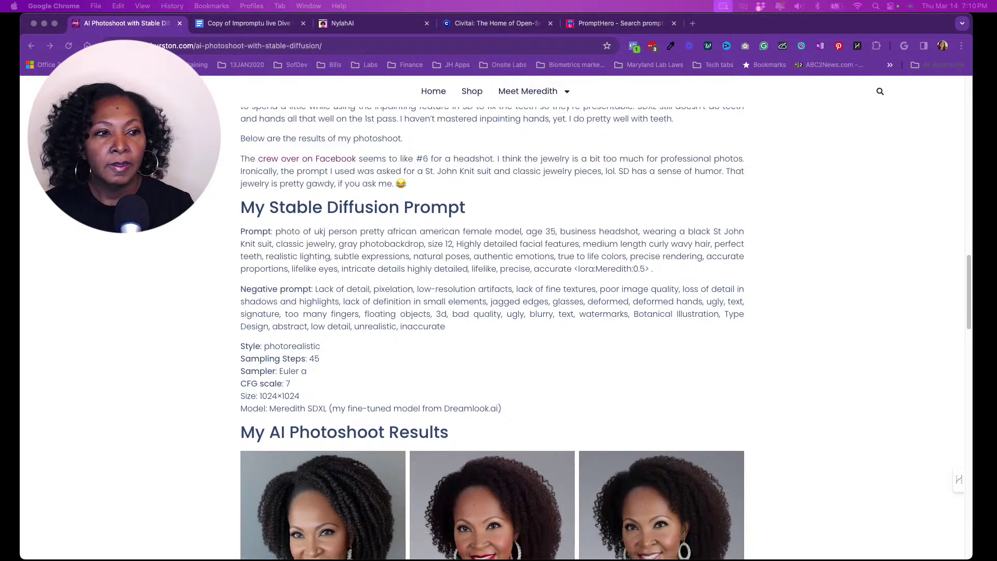
pyautogui.scroll(-3, 492, 332)
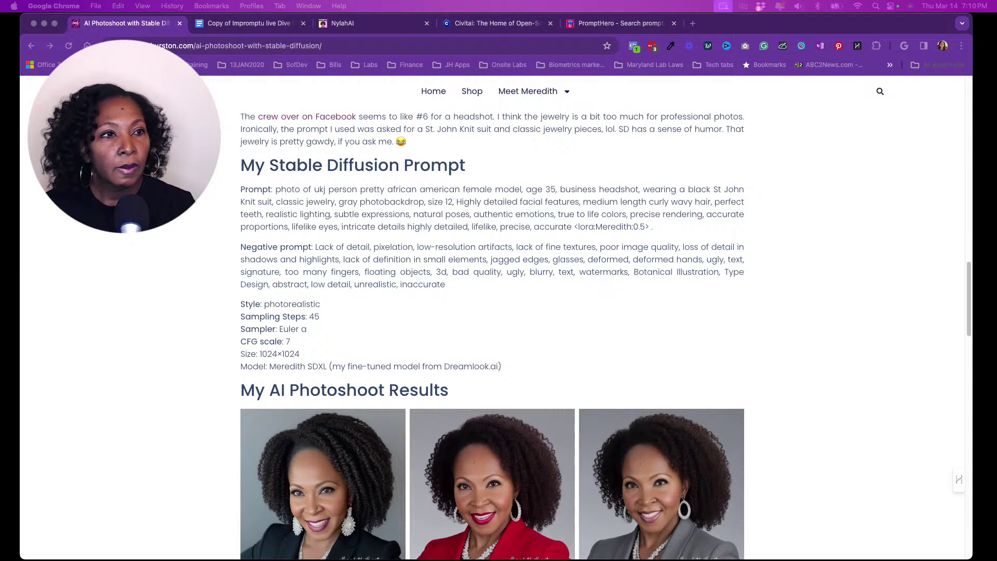
pyautogui.scroll(-2, 492, 333)
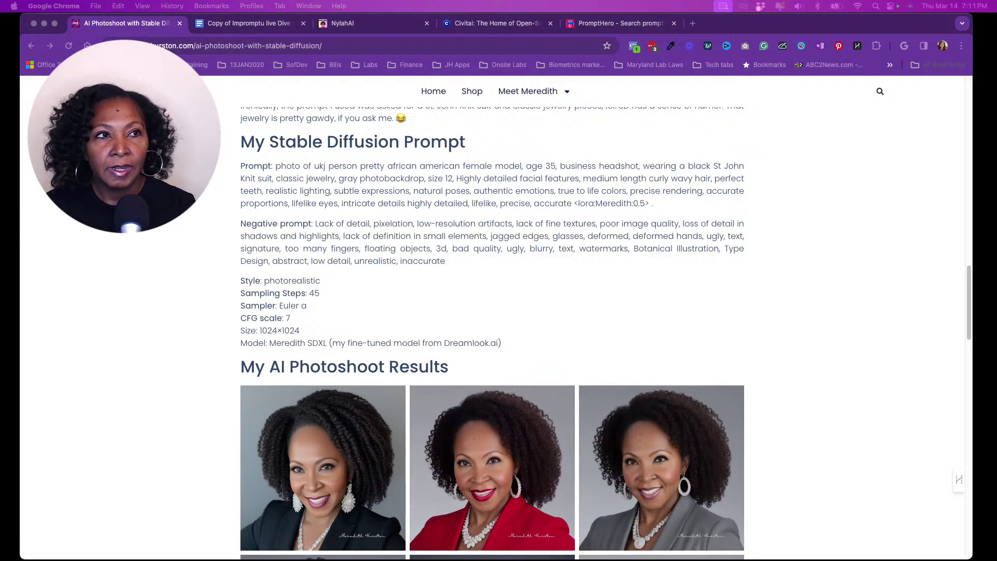
# Switch to the NylahAI site, open its dashboard and log out of the current account.
pyautogui.click(367, 27)
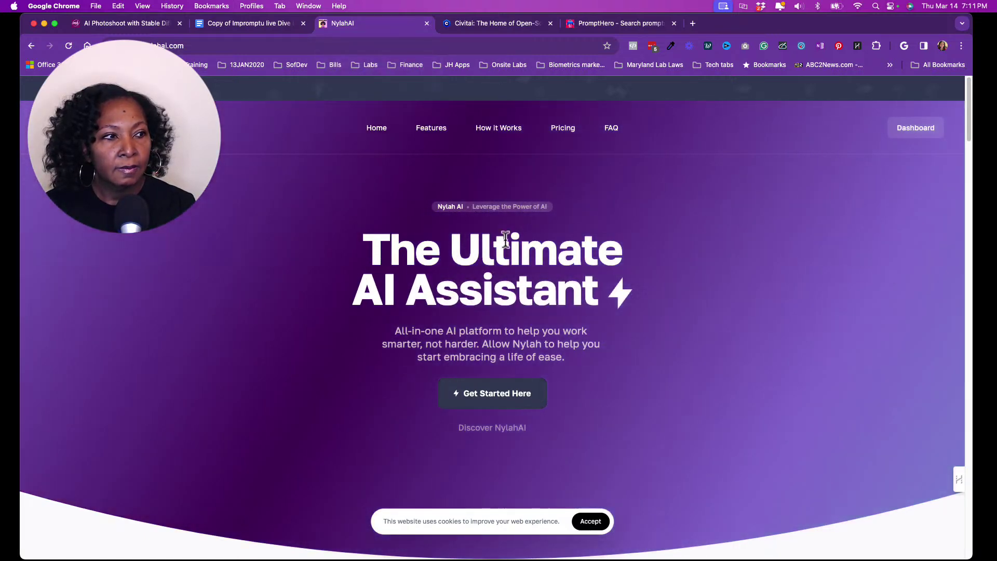
pyautogui.click(917, 128)
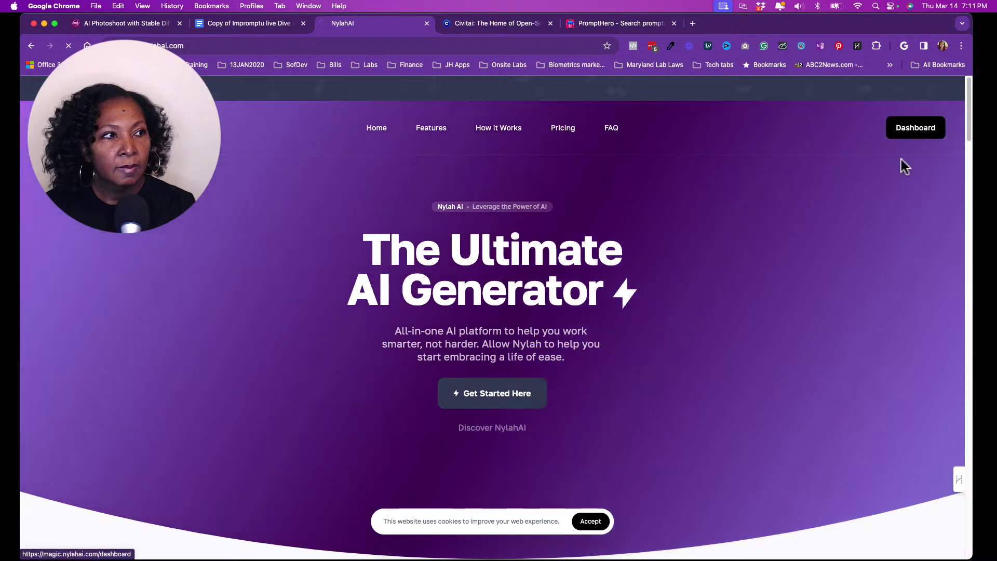
pyautogui.click(894, 98)
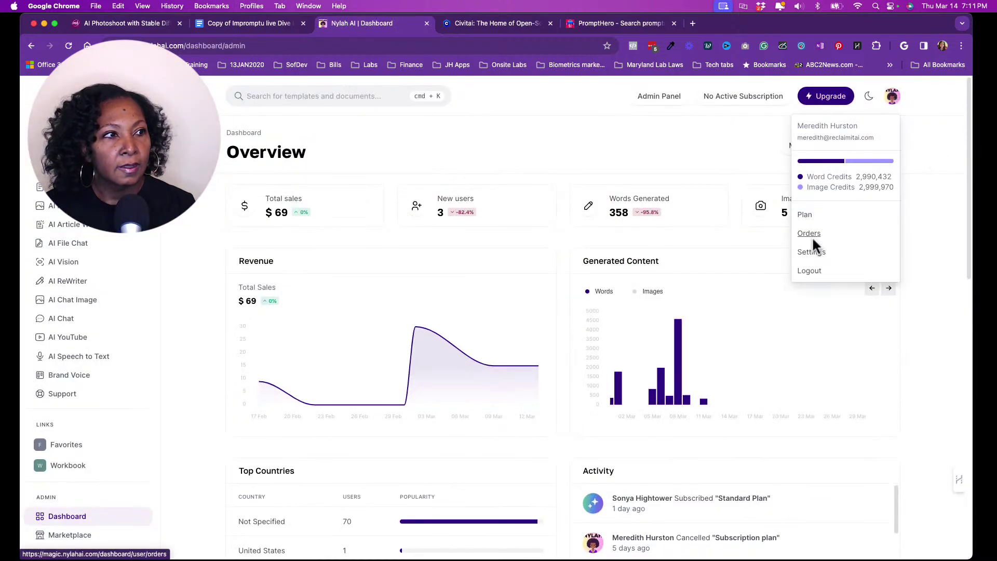
pyautogui.click(808, 269)
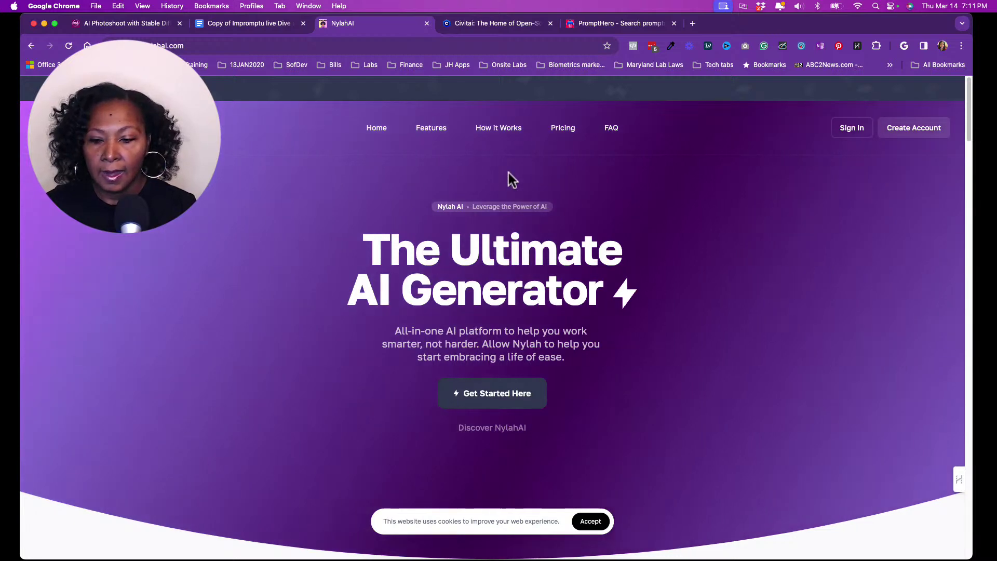
# Copy the nylahai.com domain from the page's web address.
pyautogui.click(223, 46)
pyautogui.moveTo(239, 46); pyautogui.dragTo(167, 46)
pyautogui.rightClick(179, 46)
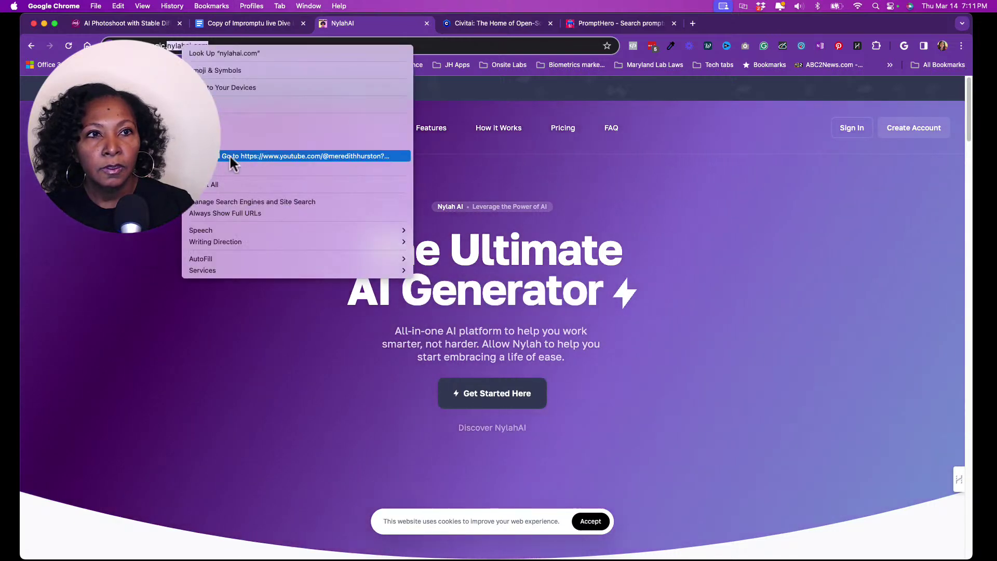
pyautogui.click(230, 133)
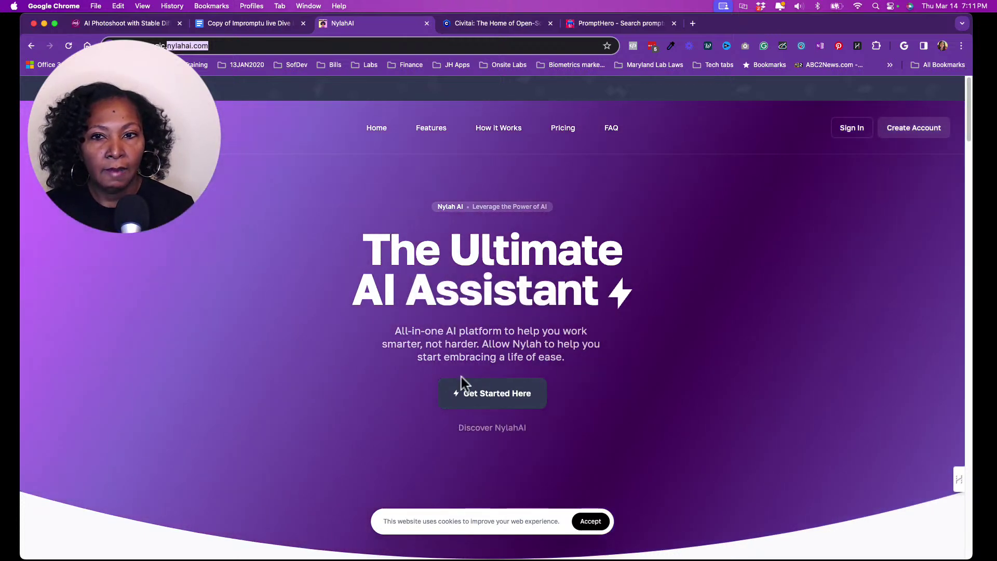
# Open the NylahAI account creation page and review the fields of its sign-up form.
pyautogui.scroll(-1, 634, 344)
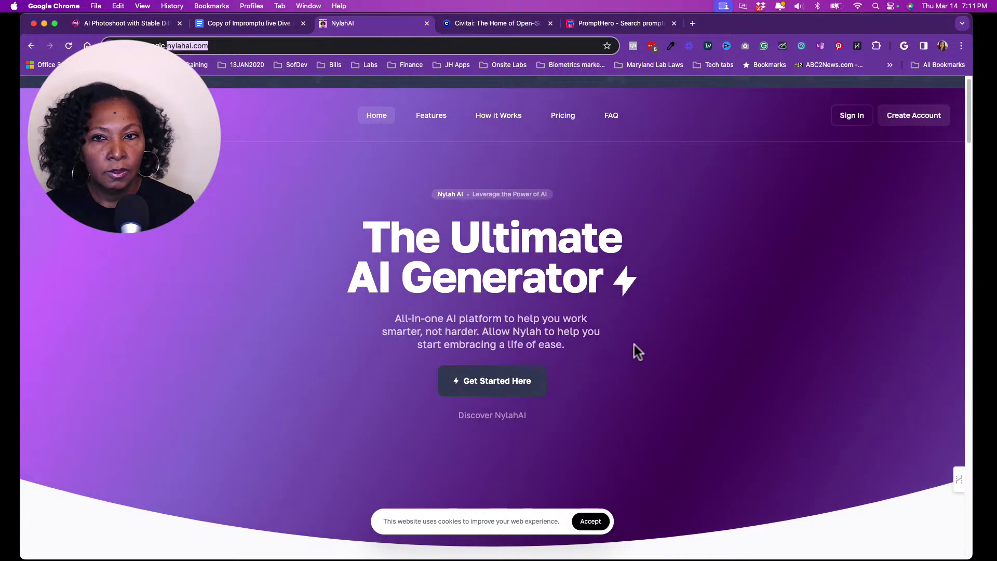
pyautogui.scroll(-1, 634, 344)
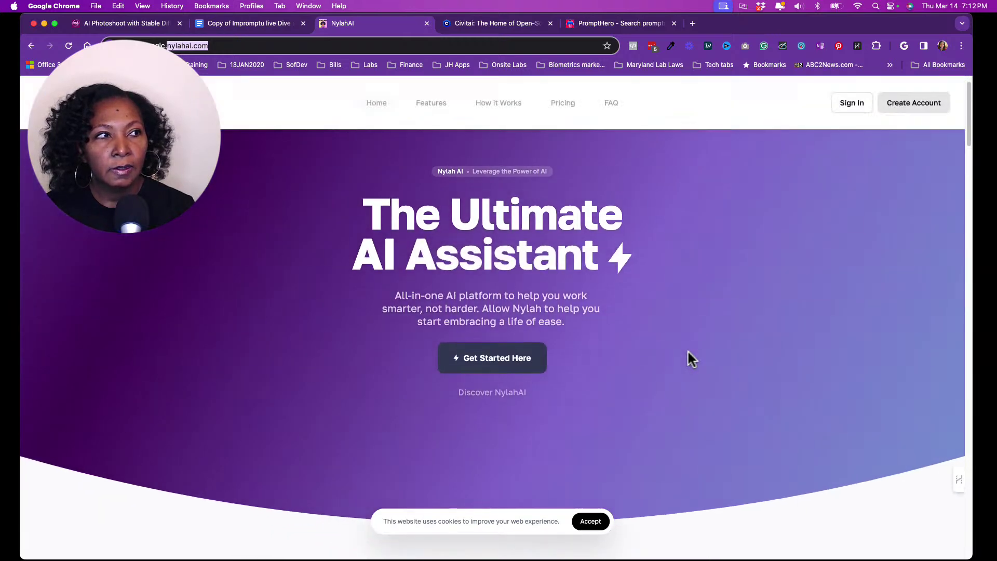
pyautogui.click(906, 104)
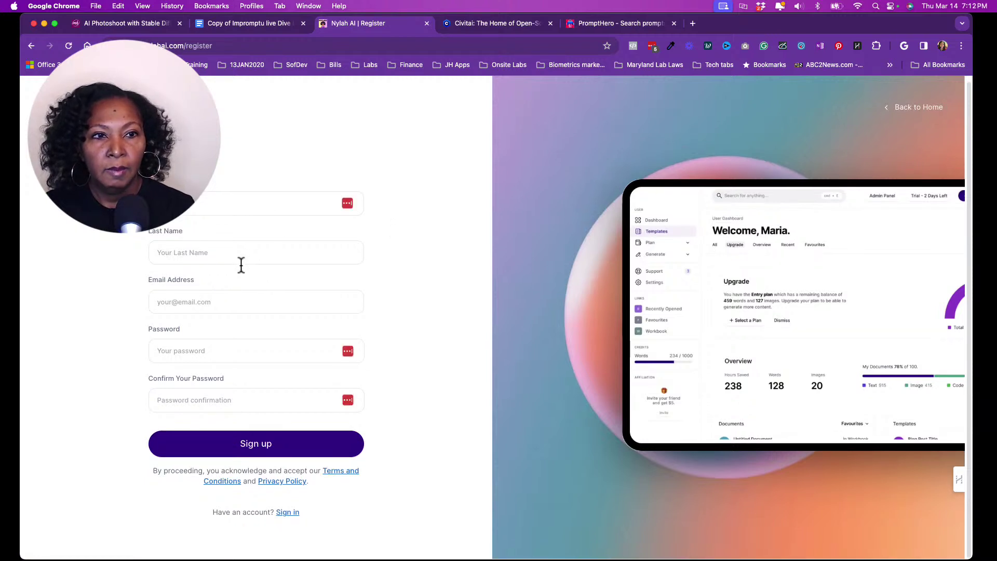
pyautogui.scroll(-1, 257, 306)
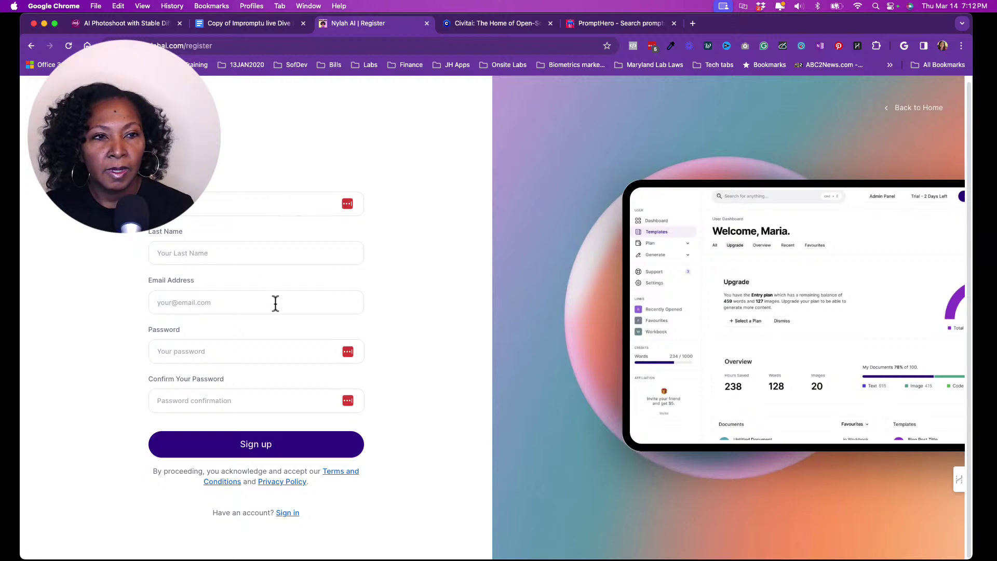
pyautogui.scroll(1, 345, 311)
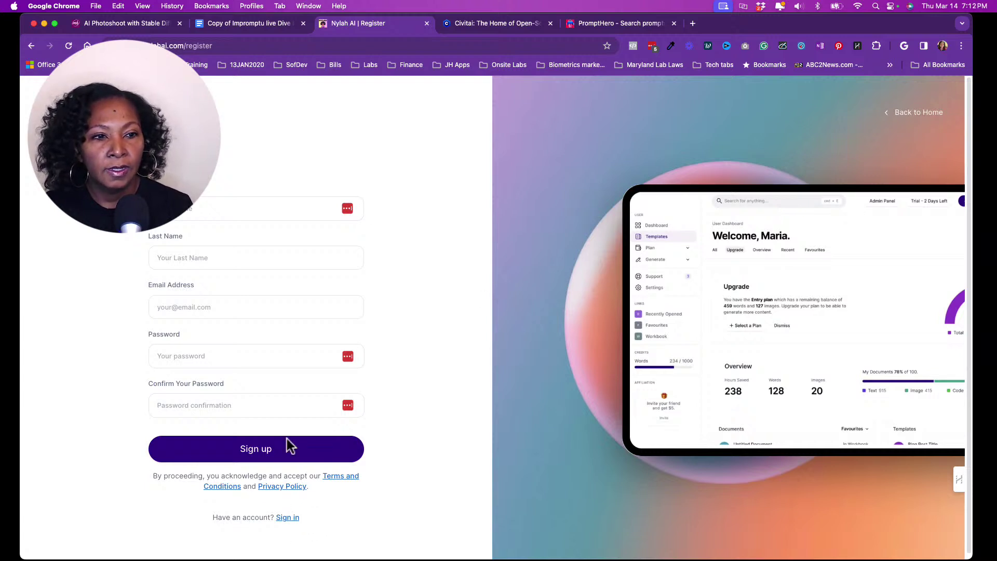
# Go to the sign-in form, fill in the e-mail and password from a saved vault login, and sign in.
pyautogui.click(288, 518)
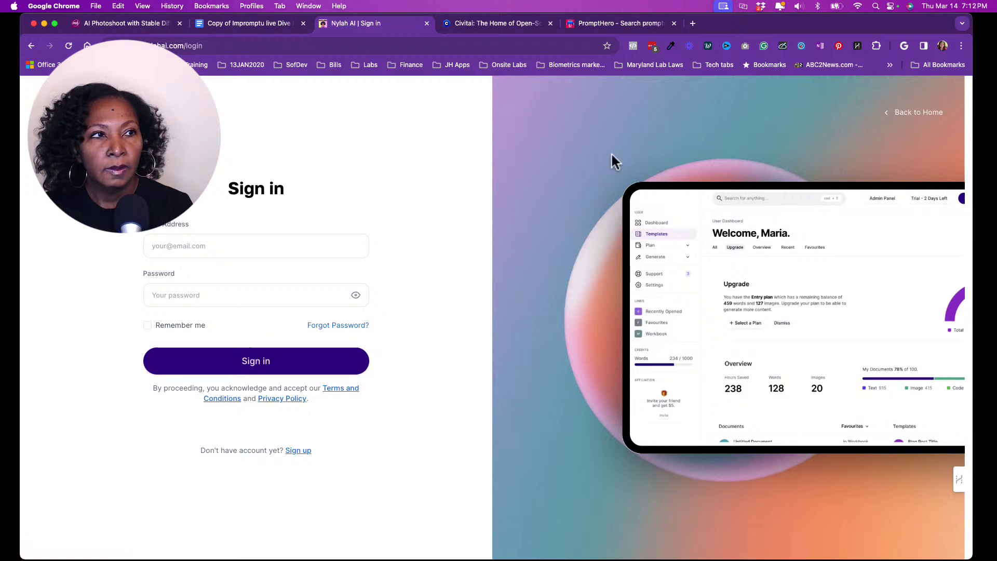
pyautogui.click(651, 46)
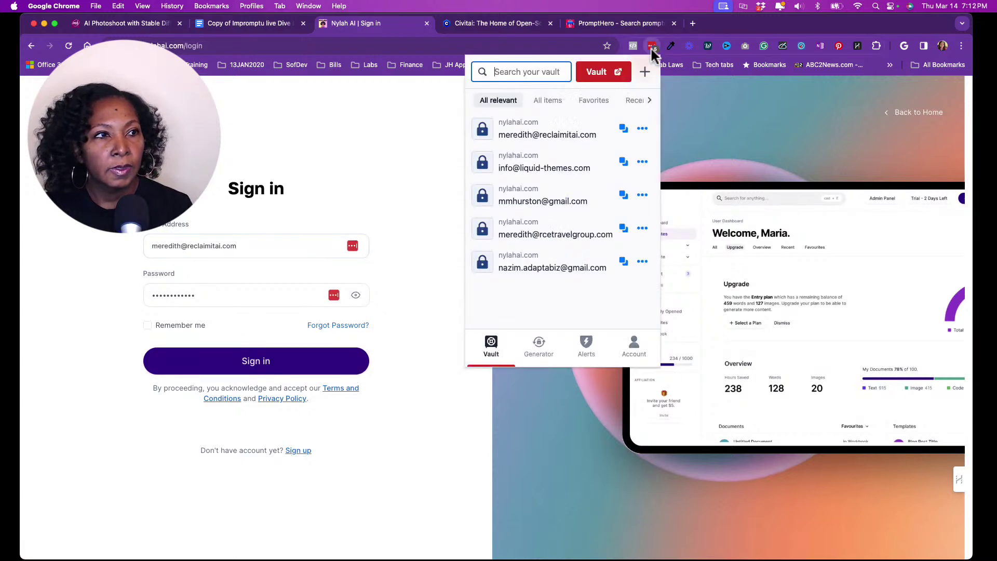
pyautogui.click(545, 205)
pyautogui.click(258, 362)
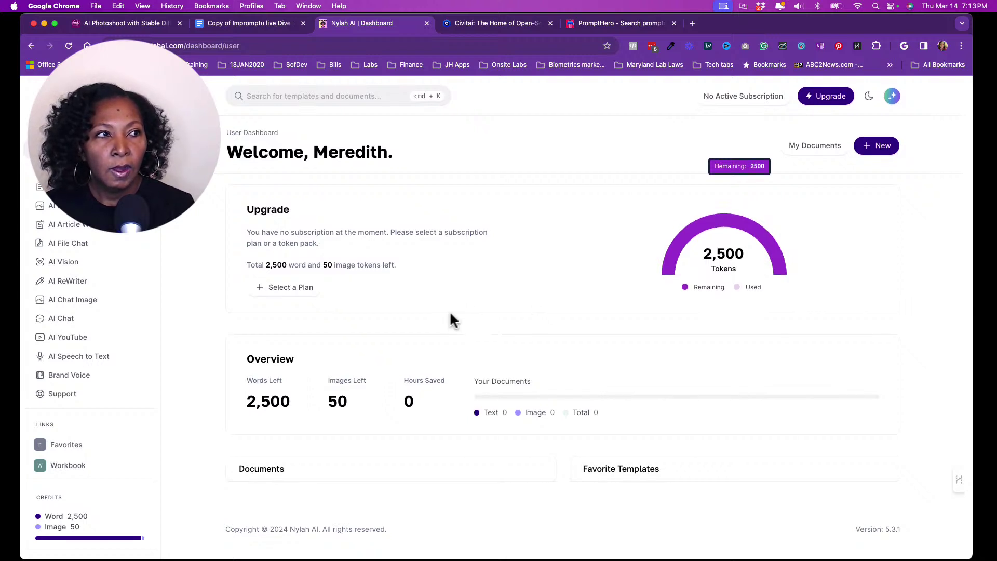
# Open the AI Image generator and select Stable Diffusion as its engine.
pyautogui.click(58, 213)
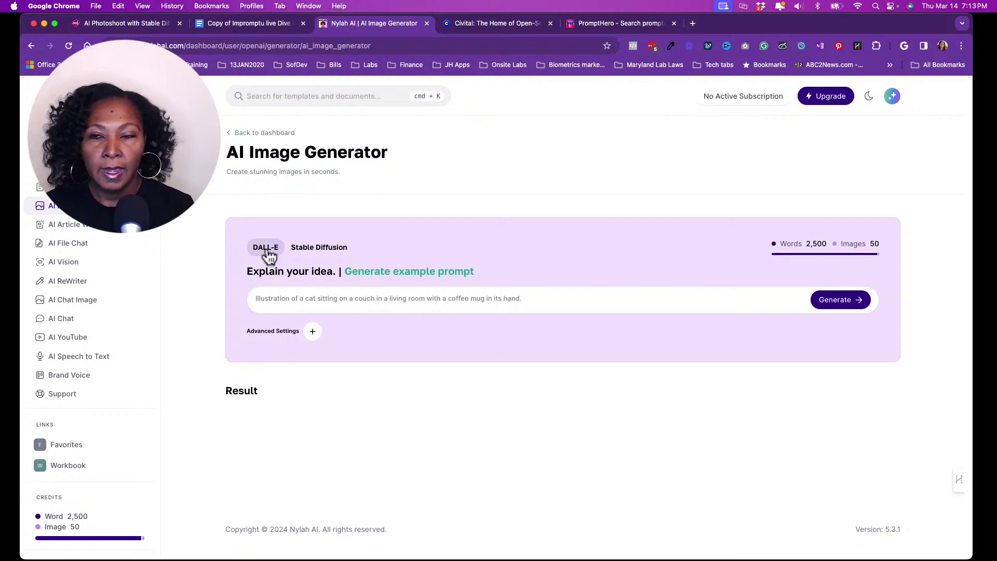
pyautogui.click(321, 249)
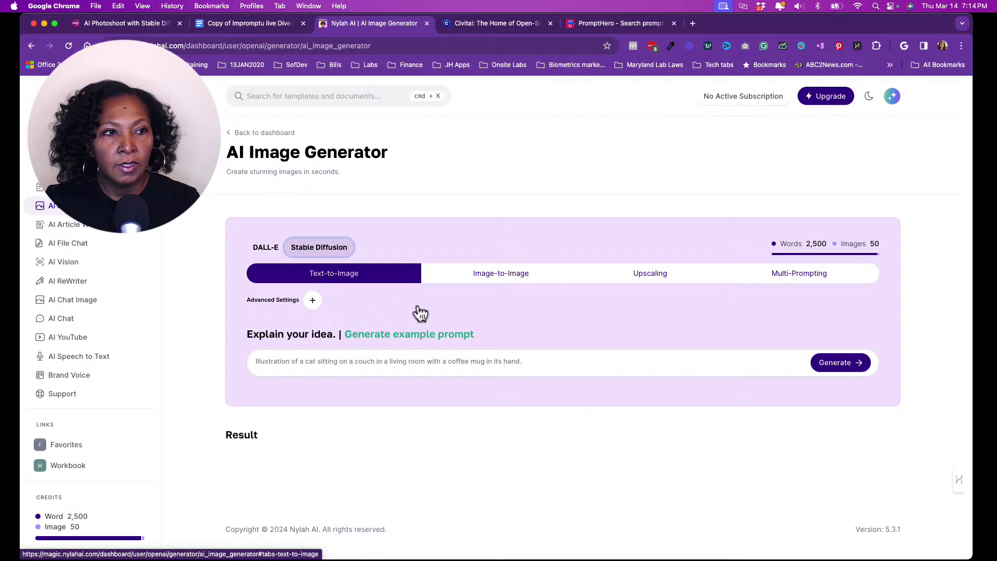
# Look through the Image-to-Image, Upscaling and Multi-Prompting modes, then return to Text-to-Image.
pyautogui.click(493, 283)
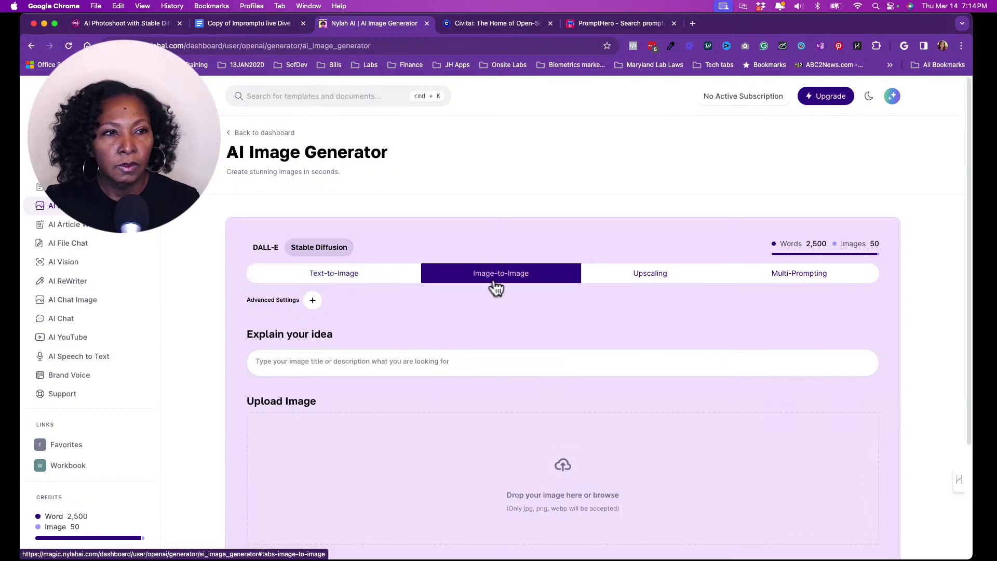
pyautogui.scroll(-3, 639, 351)
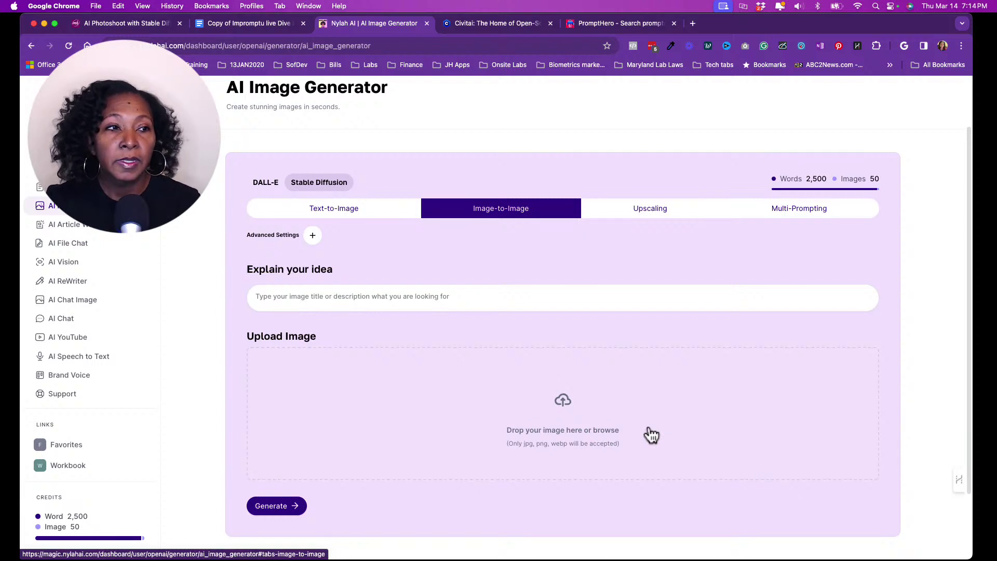
pyautogui.click(673, 208)
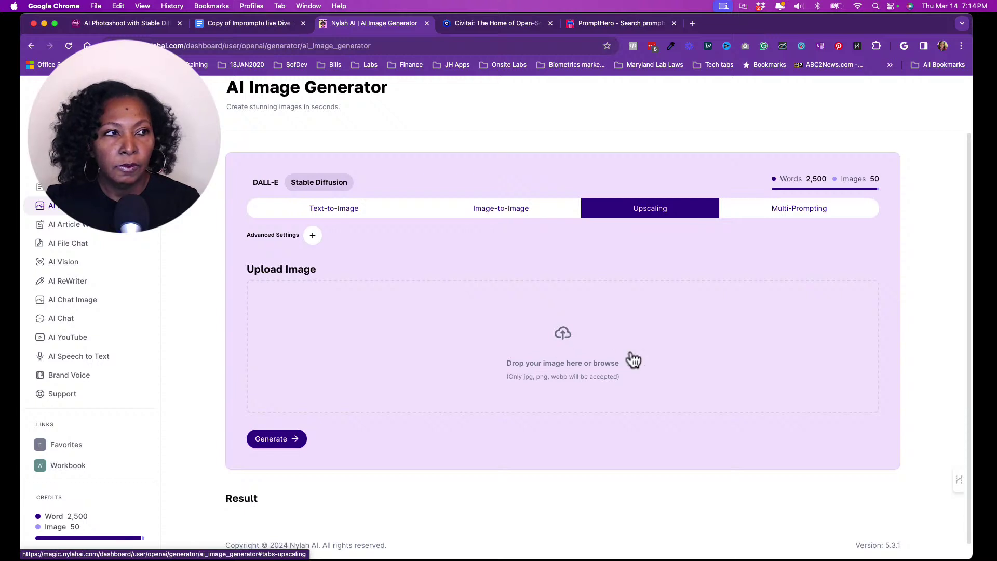
pyautogui.click(790, 212)
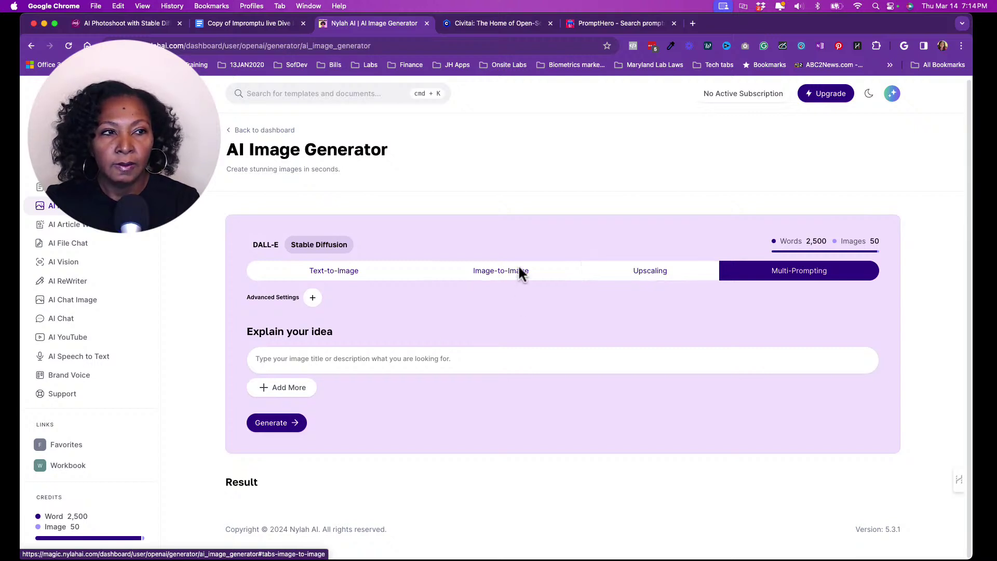
pyautogui.click(334, 276)
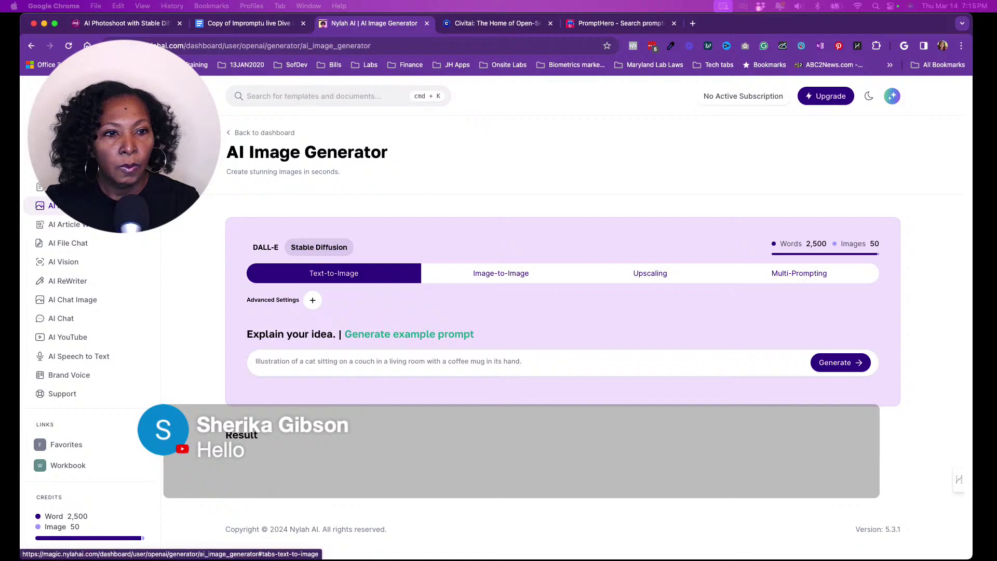
# Expand the advanced Text-to-Image settings and look through the available Image Style and Mood options.
pyautogui.click(313, 300)
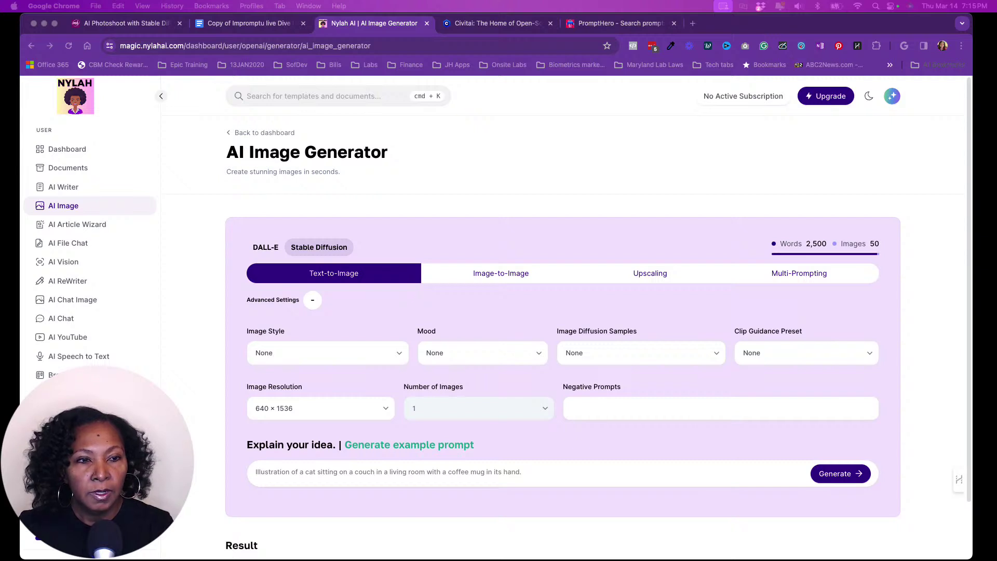
pyautogui.click(379, 353)
pyautogui.click(379, 354)
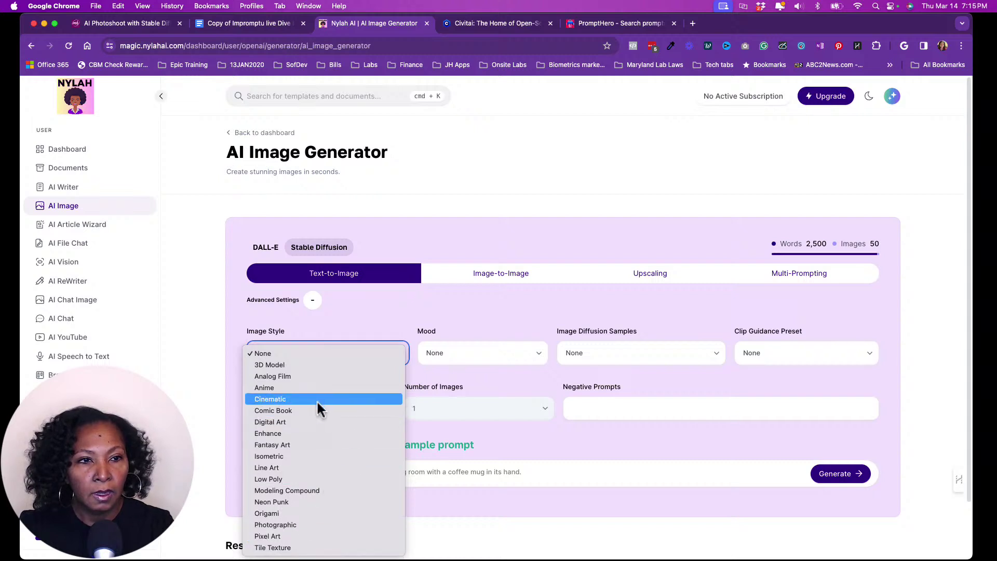
pyautogui.click(471, 356)
pyautogui.click(470, 356)
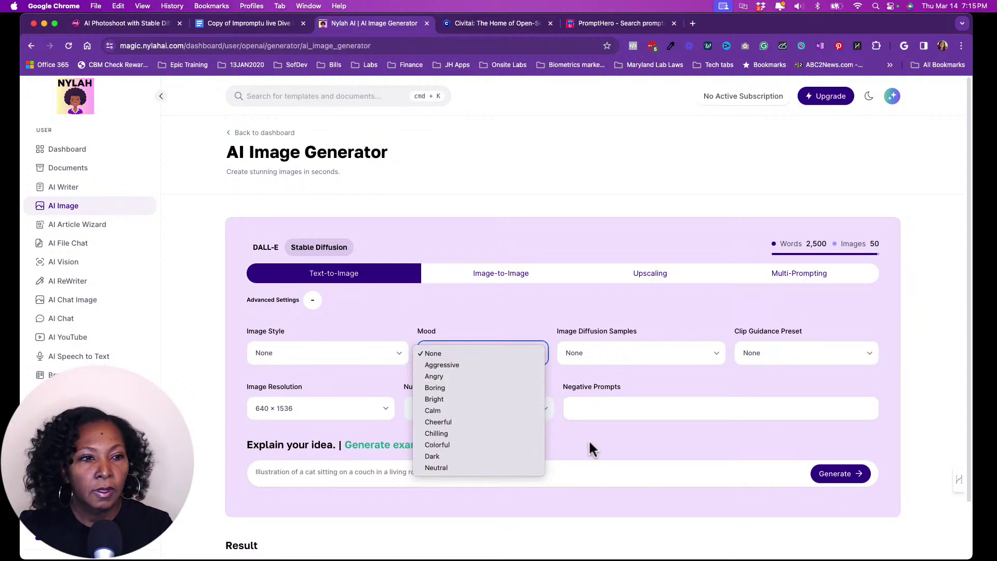
# Look through the options for Image Diffusion Samples, Clip Guidance Preset, Number of Images and Image Resolution.
pyautogui.click(644, 363)
pyautogui.click(644, 364)
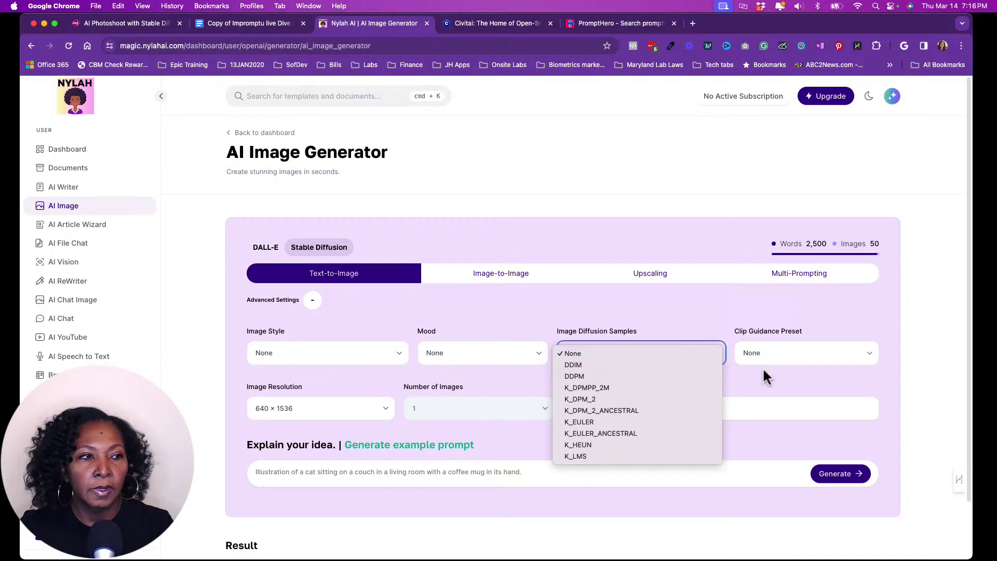
pyautogui.click(786, 353)
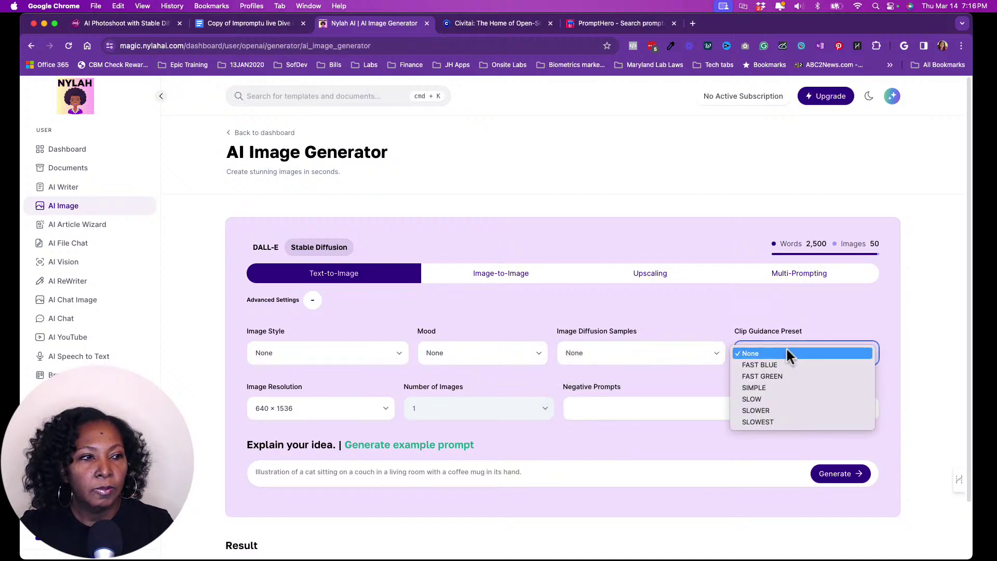
pyautogui.click(717, 328)
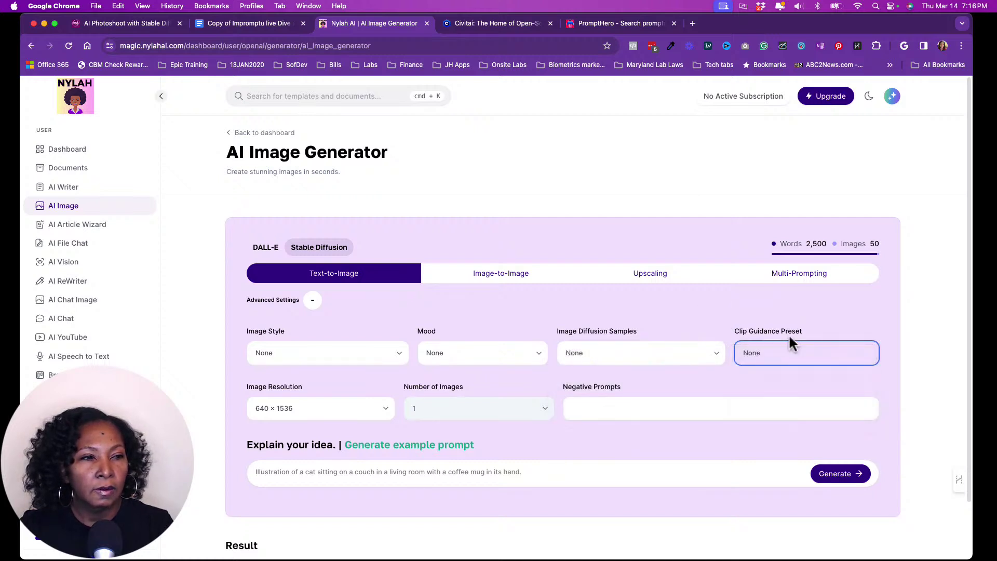
pyautogui.click(462, 410)
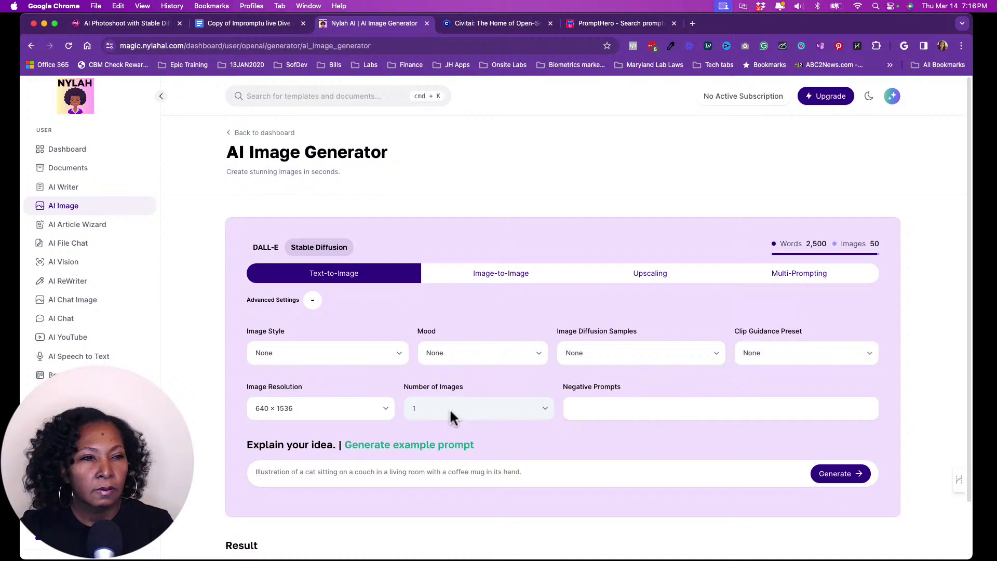
pyautogui.click(367, 413)
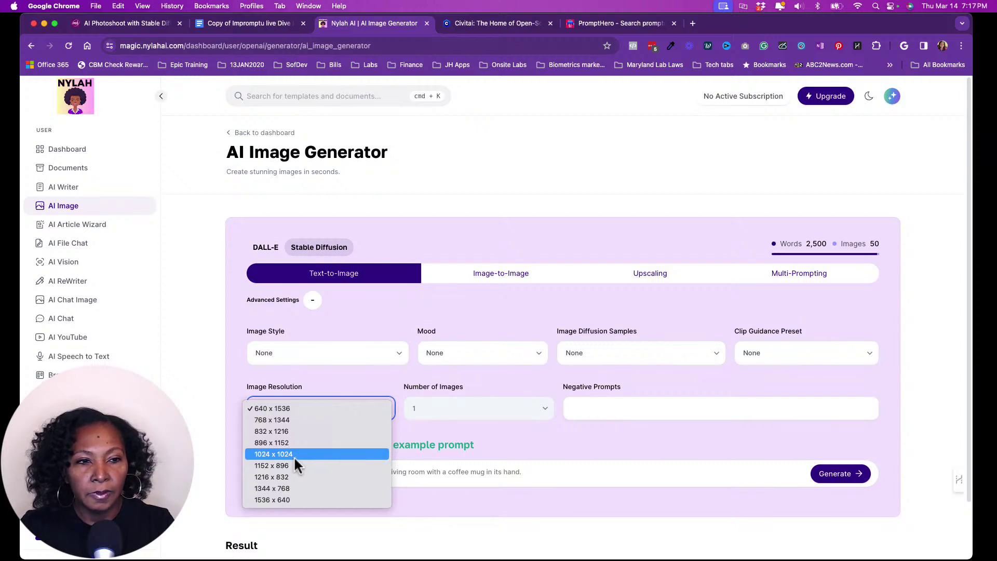
pyautogui.click(566, 444)
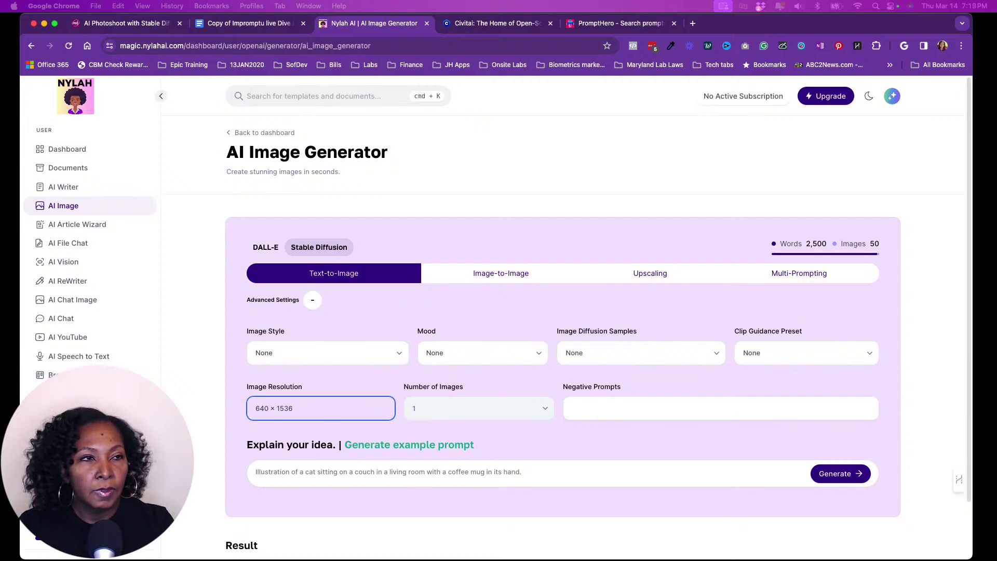
# Switch to the Civitai site, dismiss the Image Generator Changes announcement, and enter "egyptian queen" as the search query.
pyautogui.click(489, 24)
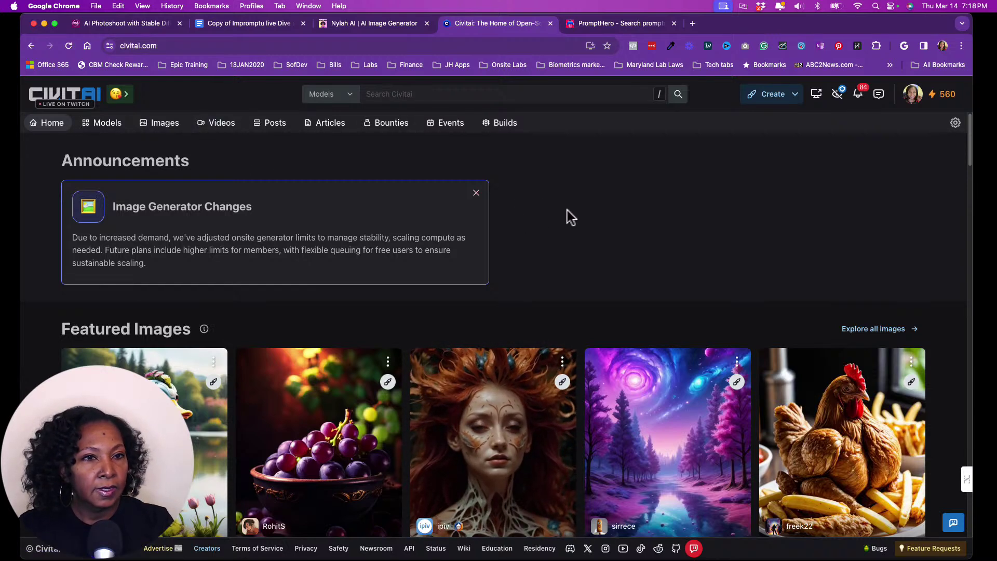
pyautogui.click(476, 193)
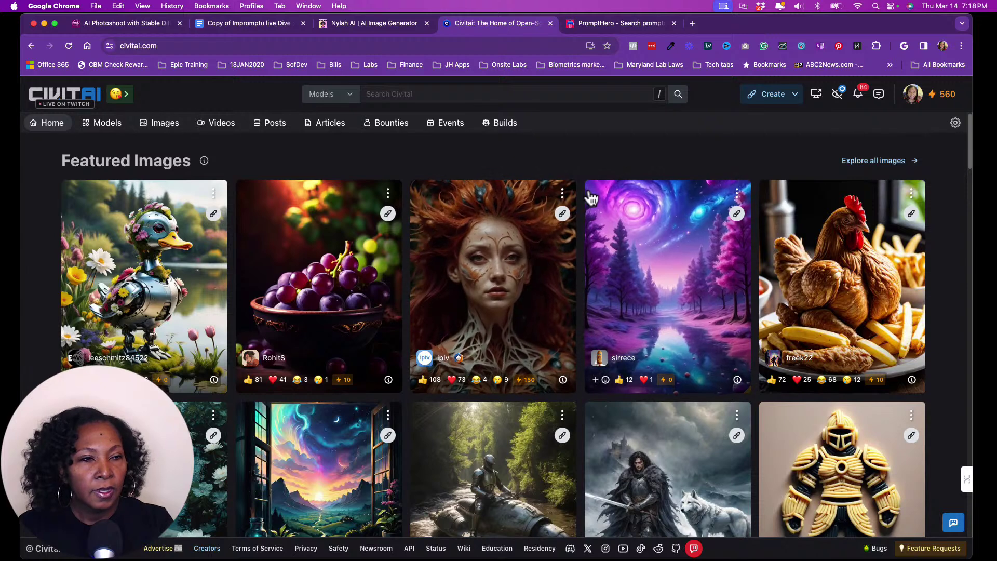
pyautogui.click(516, 93)
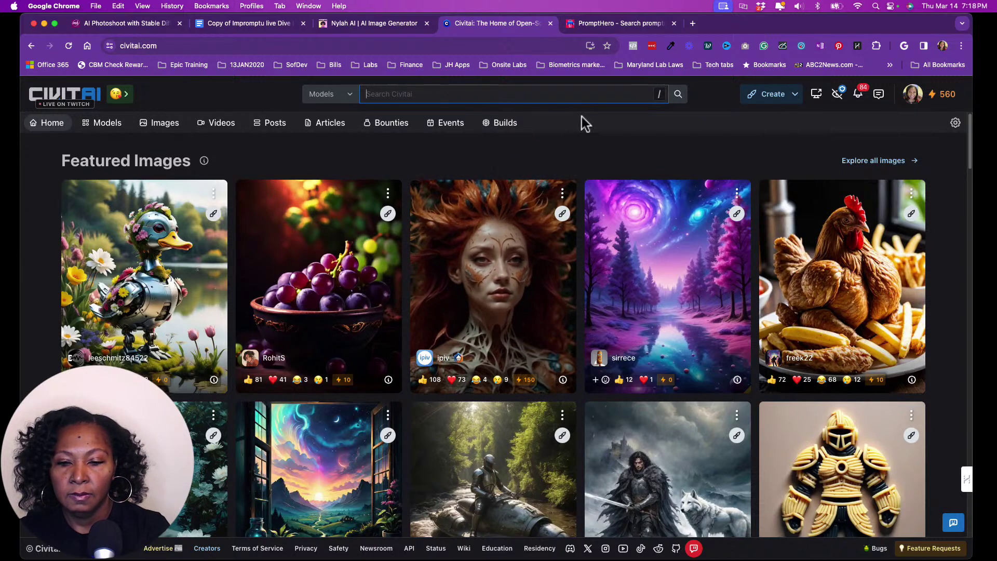
pyautogui.write('egyptio')
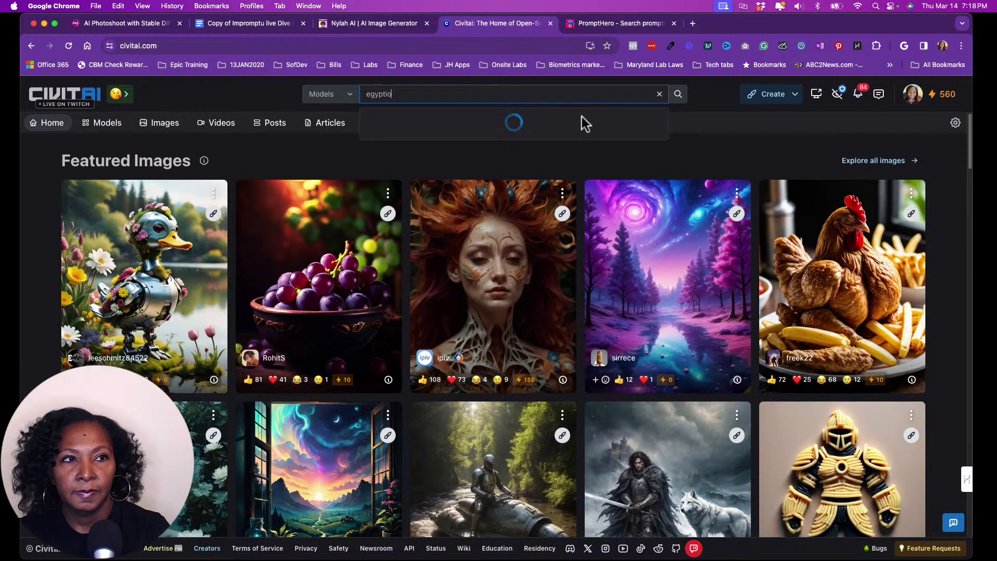
pyautogui.press('BackSpace')
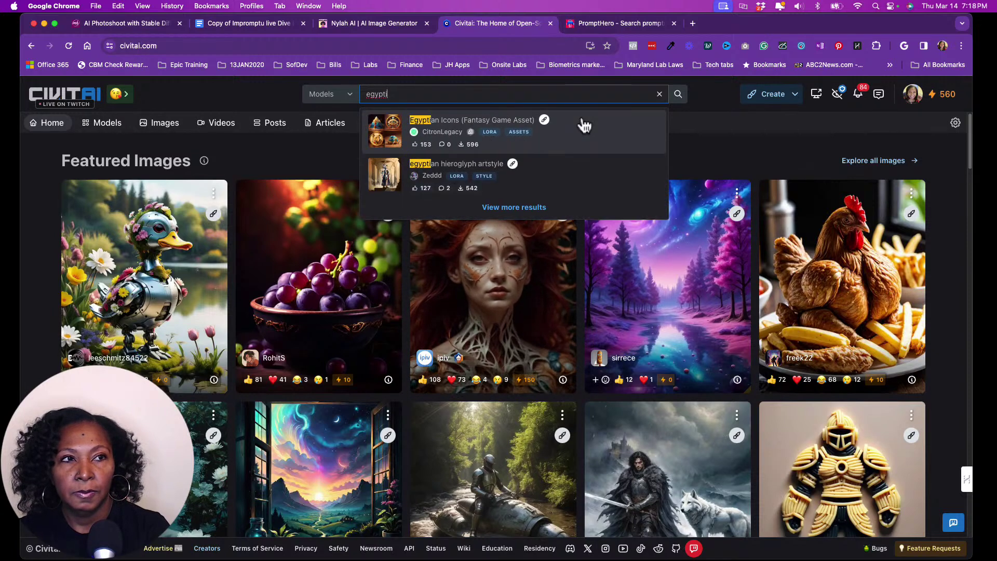
pyautogui.write('an')
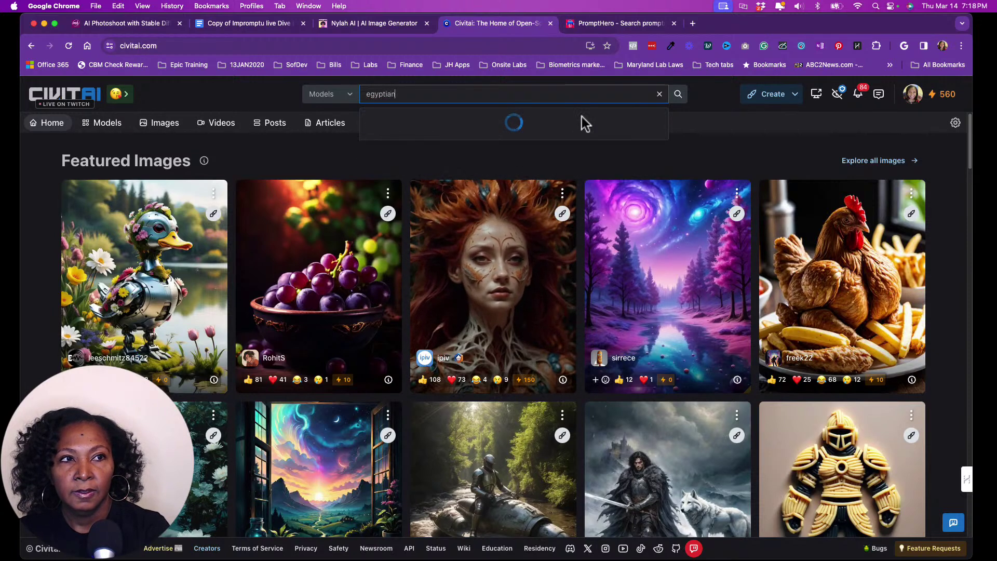
pyautogui.write(' cuee')
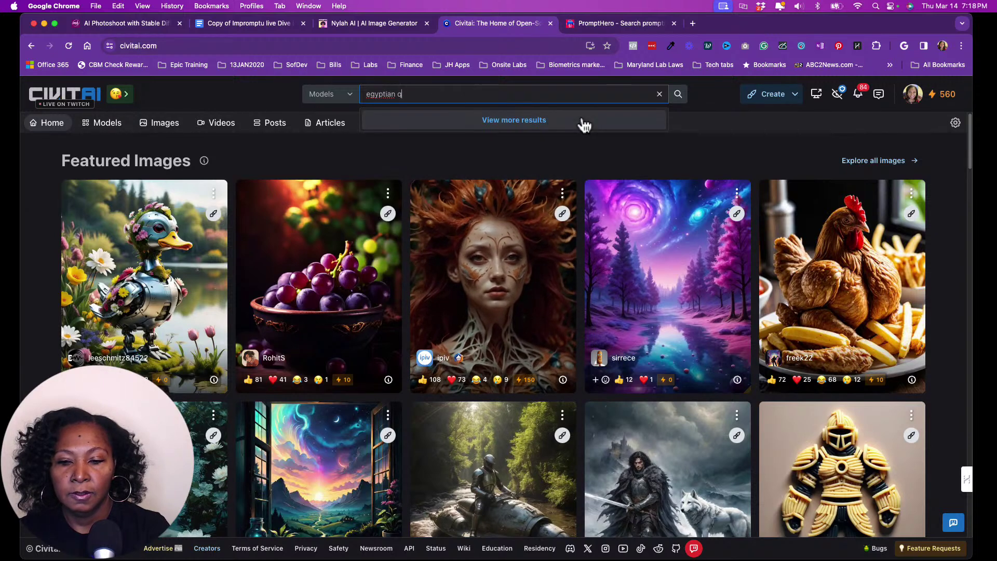
pyautogui.write('n')
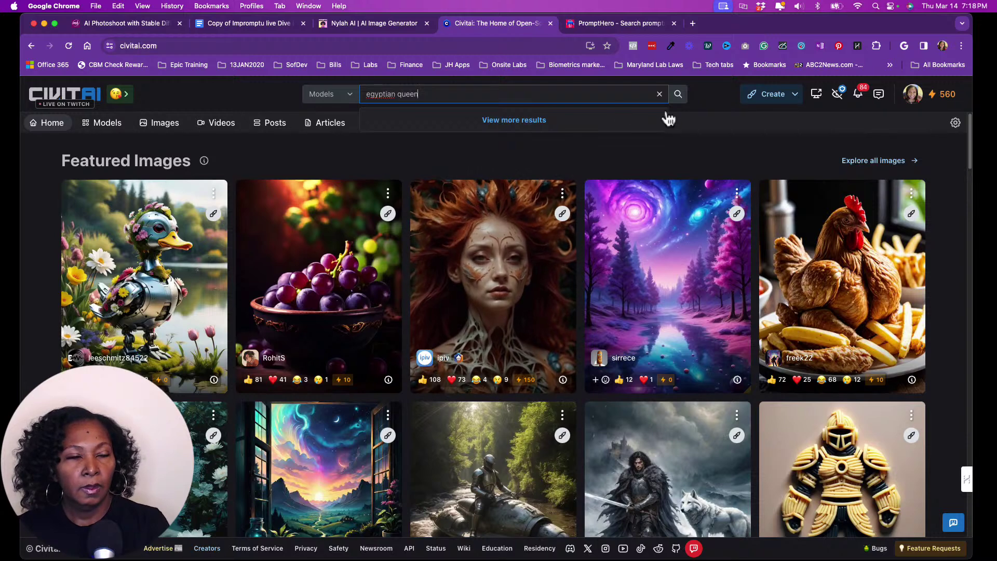
# Change the search category to Images and run the "egyptian queen" search.
pyautogui.click(349, 97)
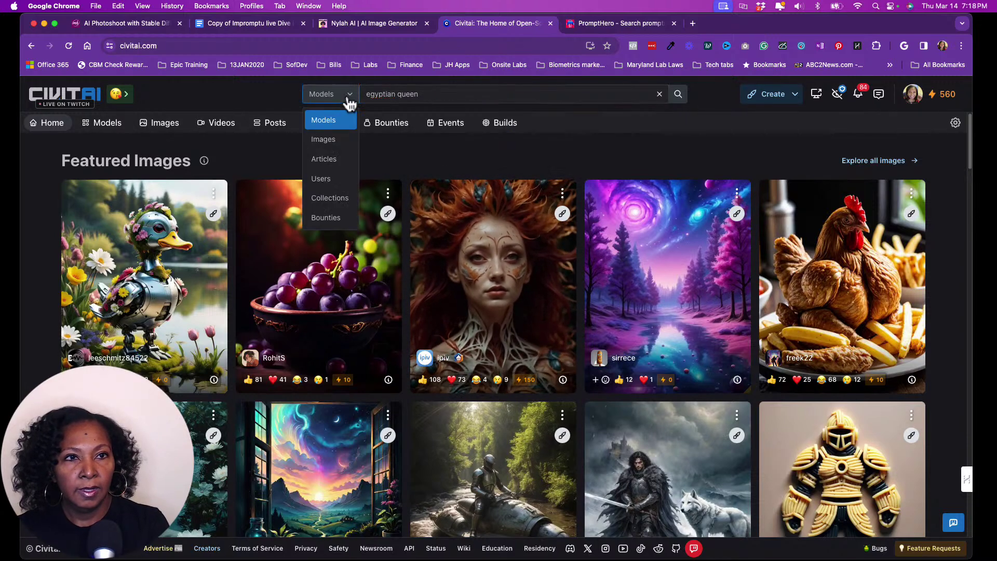
pyautogui.click(334, 139)
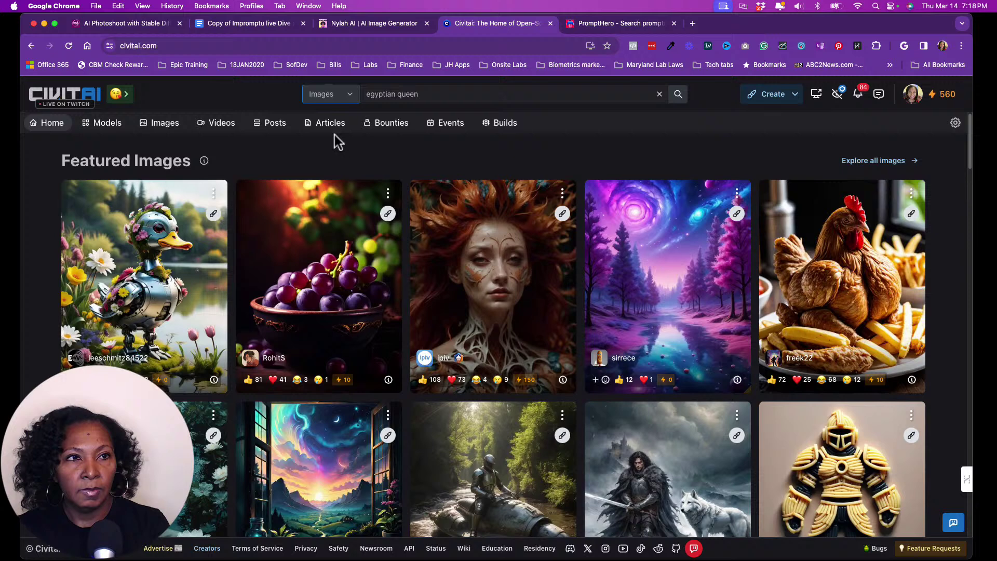
pyautogui.click(596, 98)
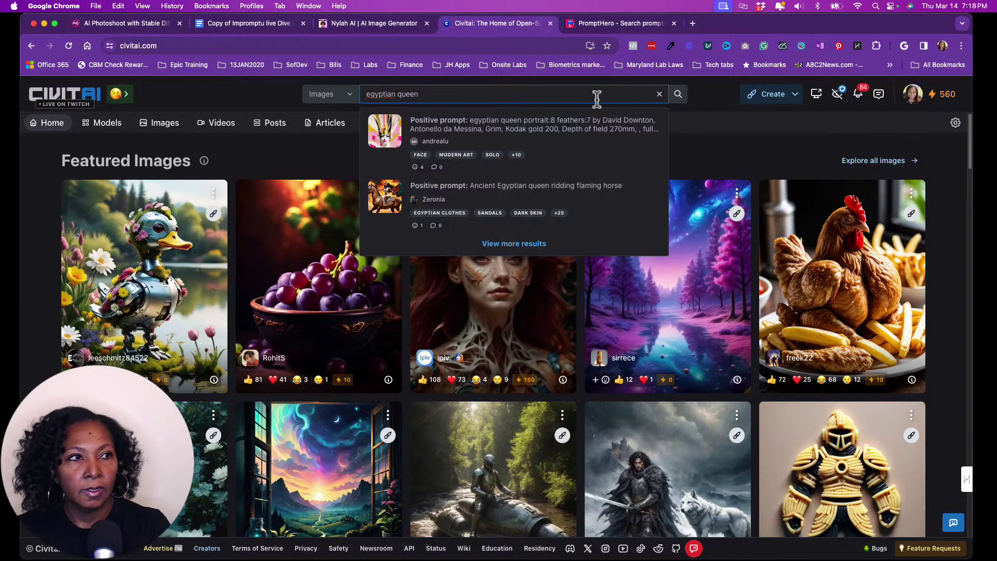
pyautogui.press('Return')
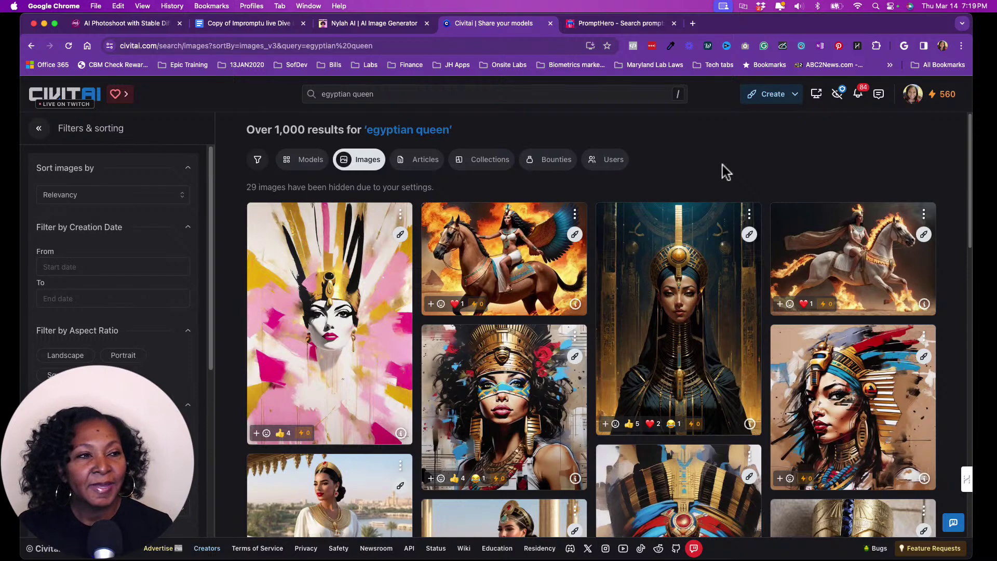
# Browse the "egyptian queen" image results and check the site's hidden-content settings.
pyautogui.scroll(-1, 769, 178)
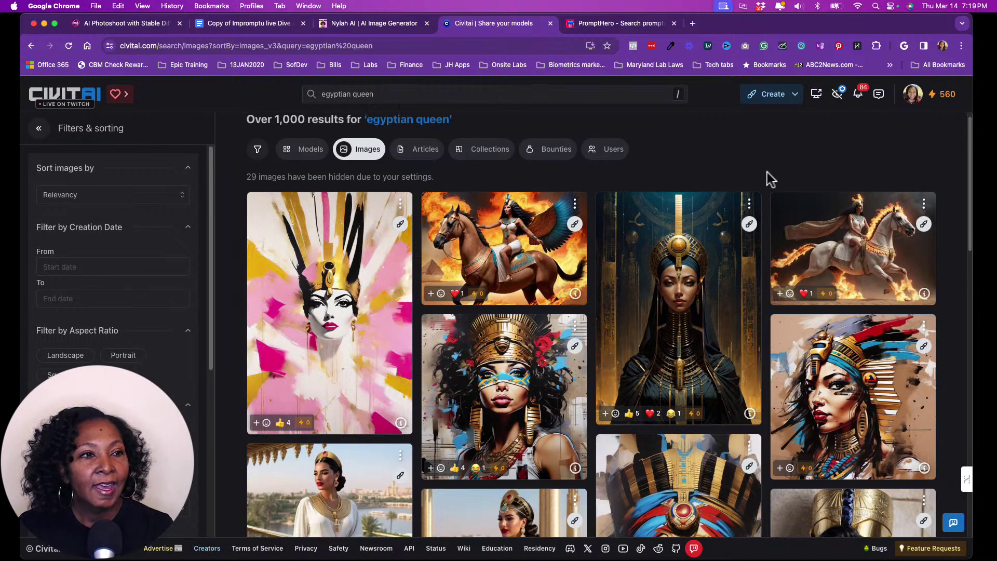
pyautogui.scroll(-1, 770, 178)
pyautogui.scroll(2, 770, 178)
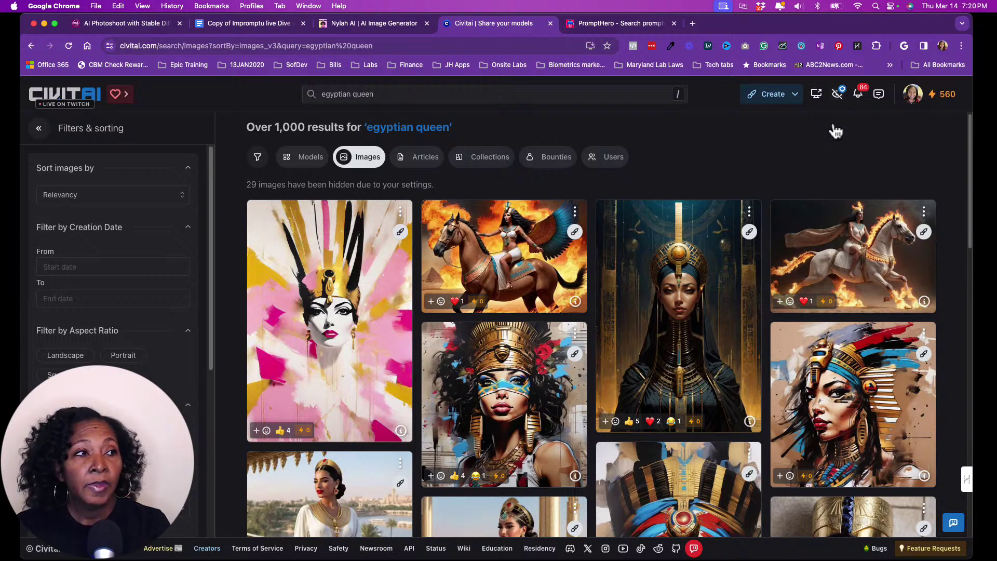
pyautogui.click(836, 94)
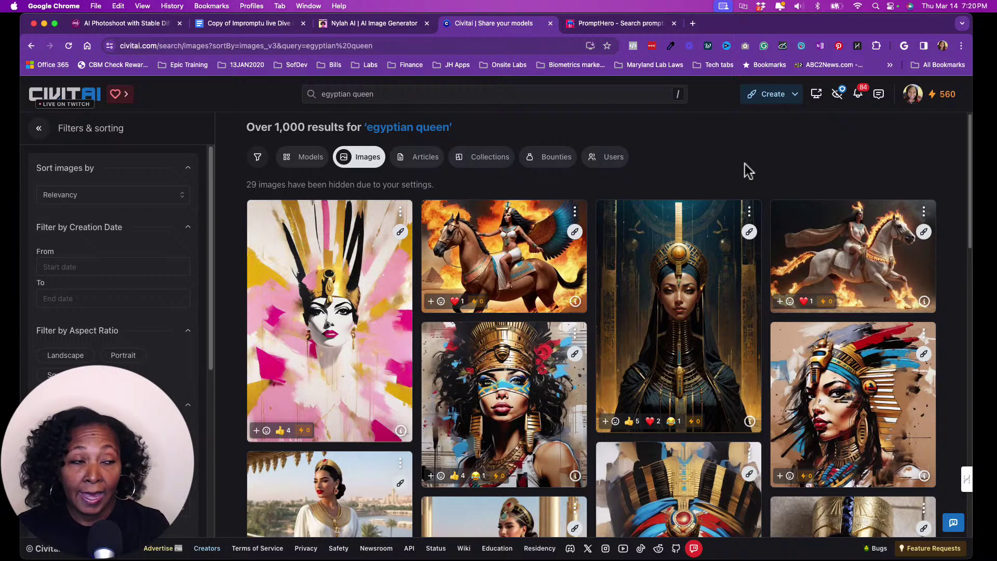
pyautogui.scroll(-3, 748, 171)
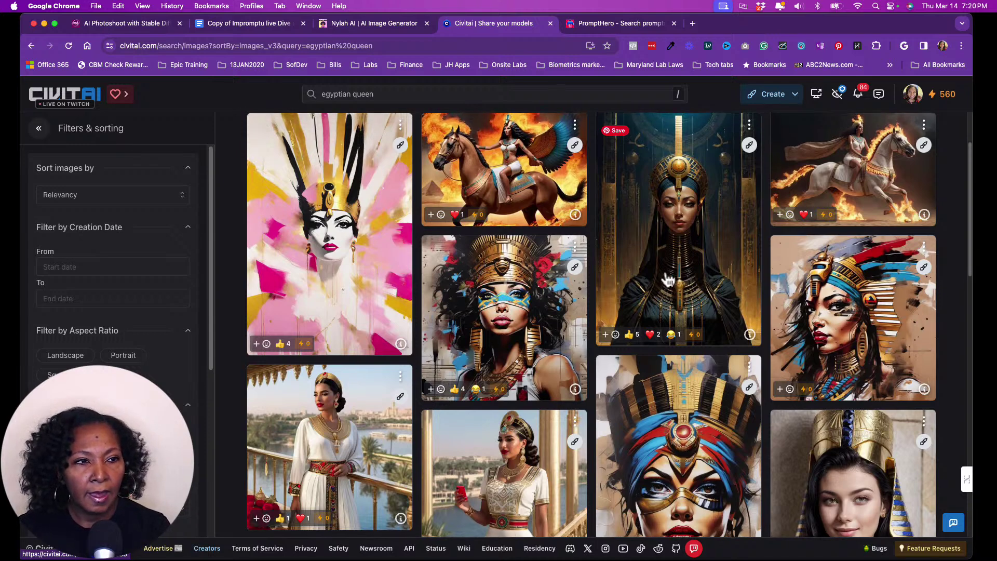
pyautogui.scroll(1, 668, 278)
pyautogui.scroll(-1, 668, 280)
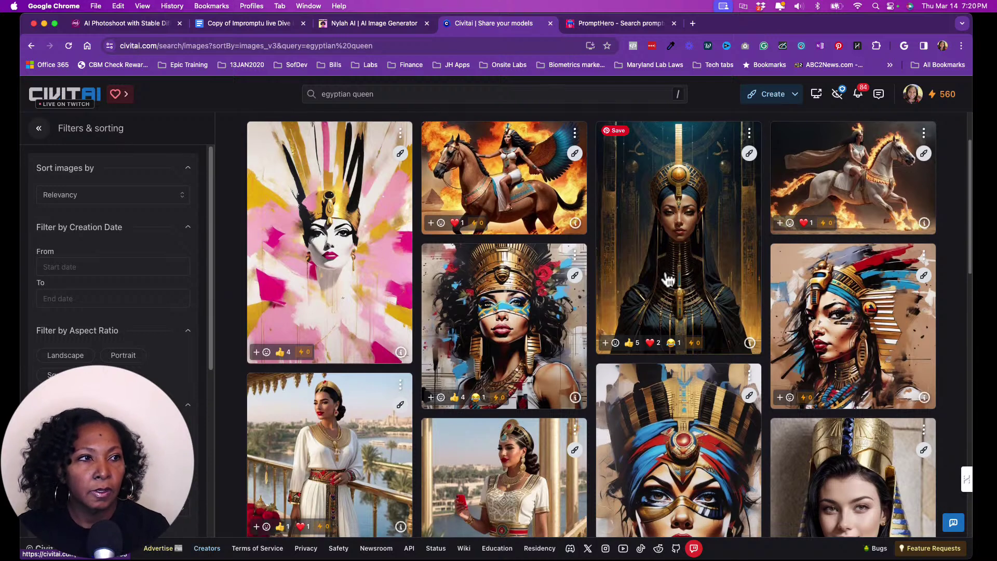
pyautogui.scroll(-3, 668, 280)
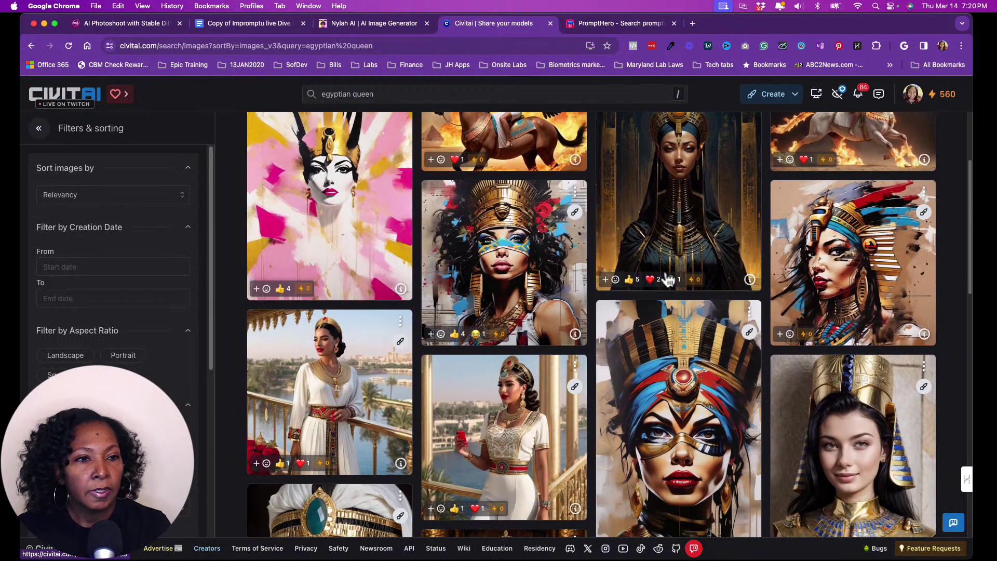
pyautogui.scroll(2, 607, 327)
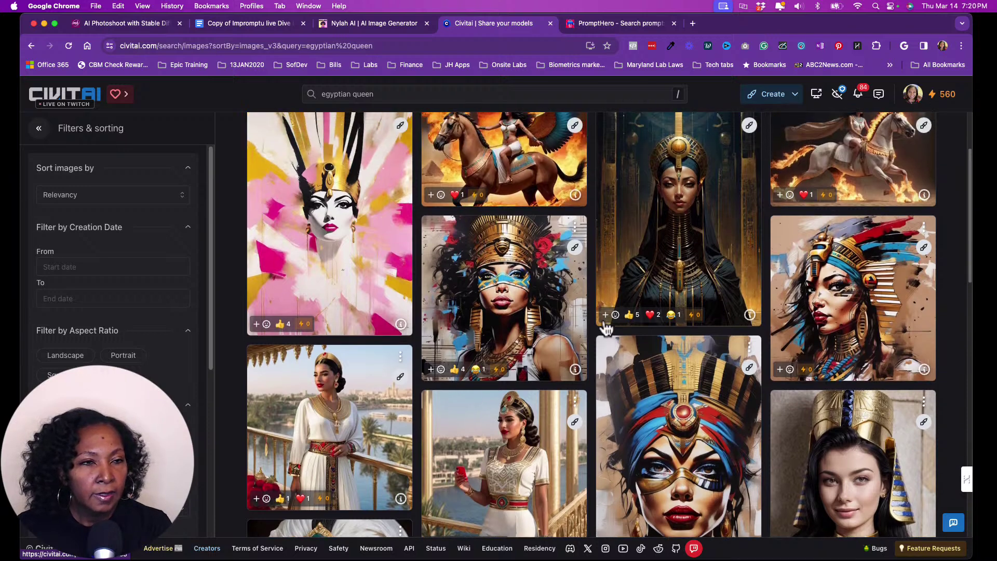
pyautogui.scroll(2, 607, 327)
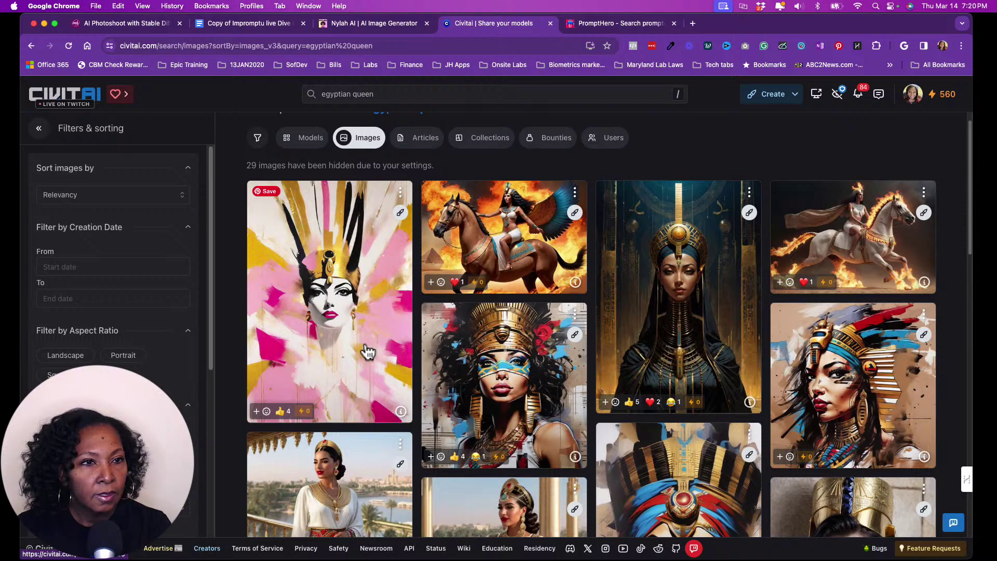
# Open the pink and gold abstract queen portrait and read its generation data, including the full negative prompt.
pyautogui.click(364, 346)
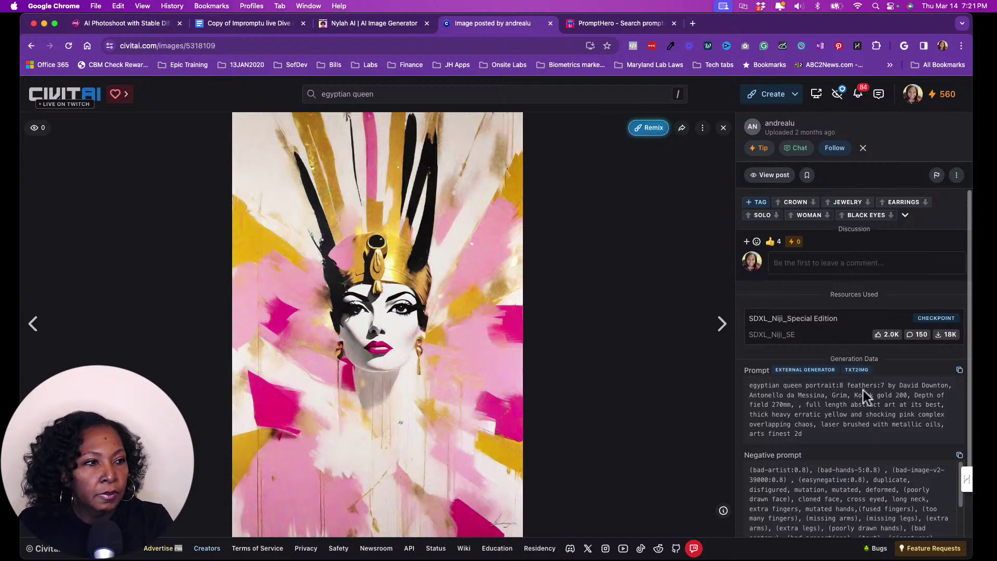
pyautogui.scroll(-3, 862, 390)
pyautogui.scroll(-1, 863, 391)
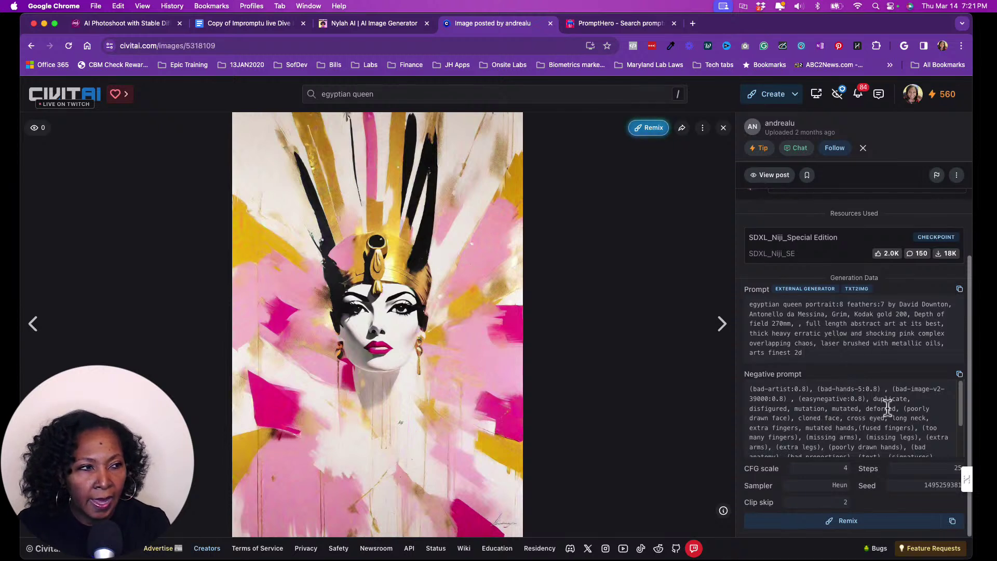
pyautogui.scroll(-1, 887, 408)
pyautogui.scroll(1, 887, 408)
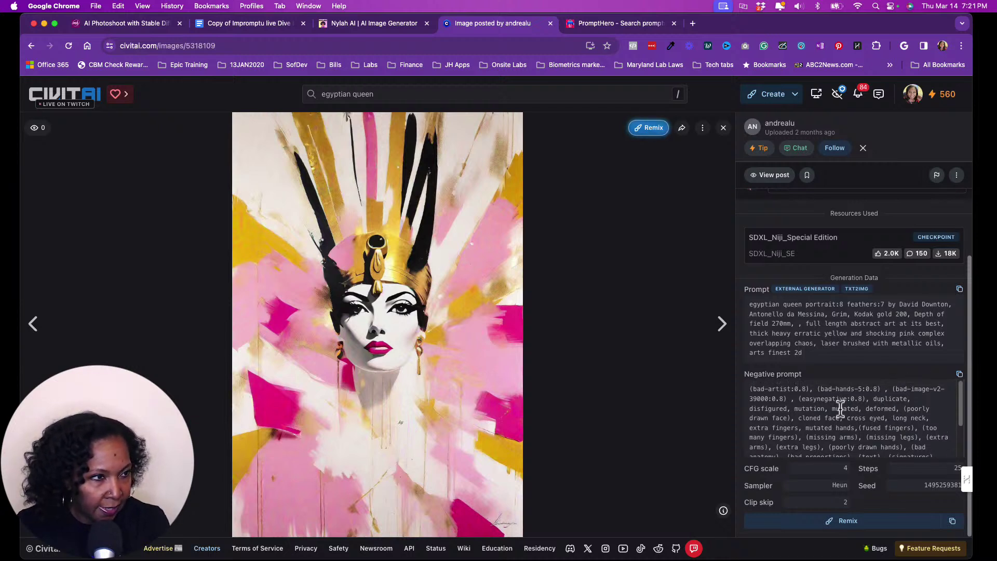
pyautogui.scroll(-2, 846, 429)
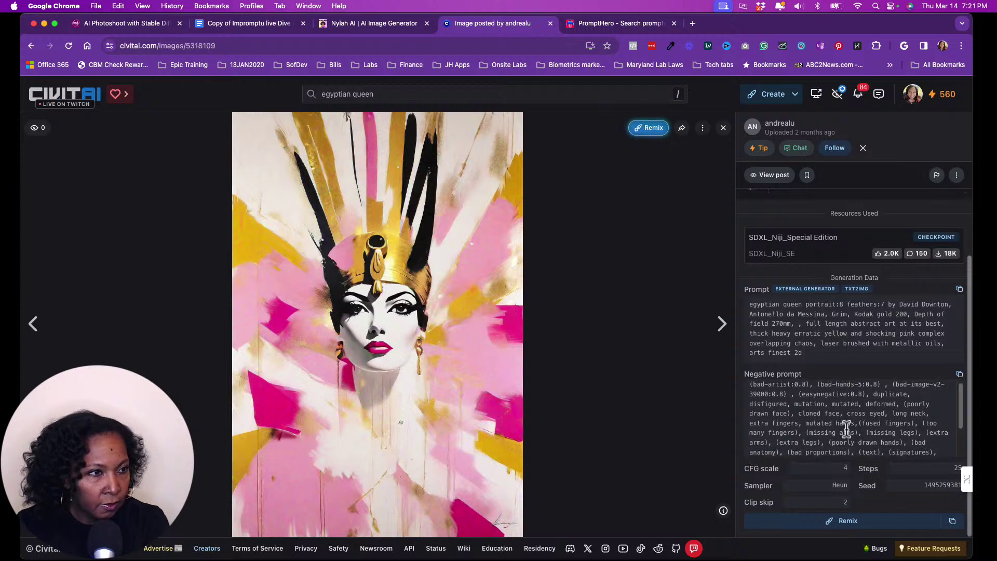
pyautogui.scroll(-1, 846, 428)
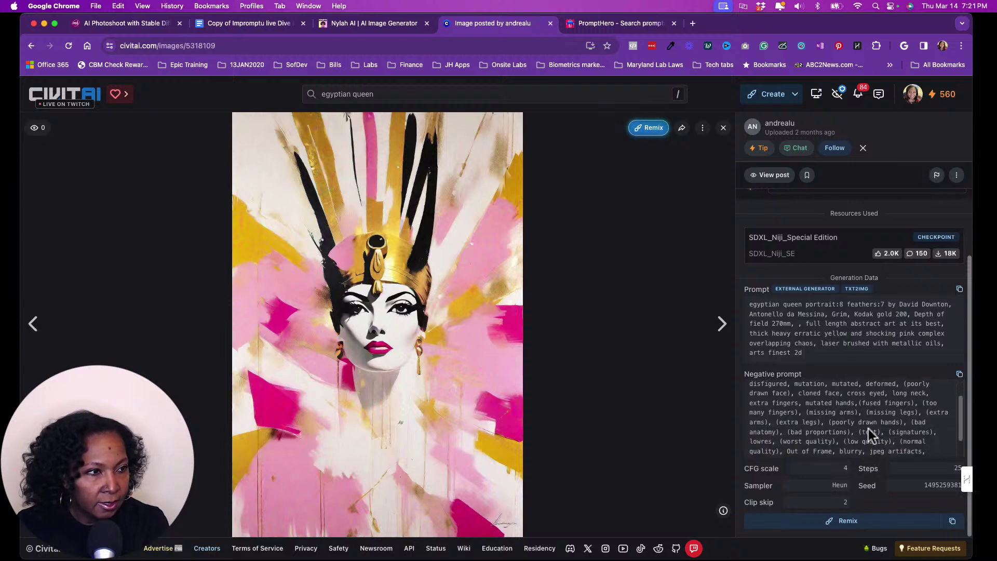
pyautogui.scroll(-2, 881, 425)
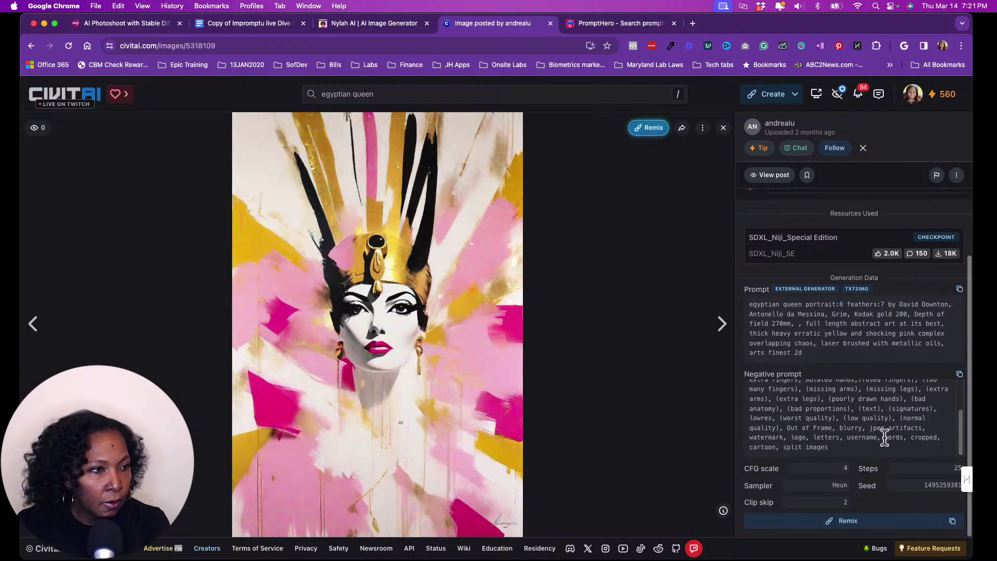
# Copy the portrait's prompt from its Civitai generation data and paste it into the idea prompt of NylahAI's image generator.
pyautogui.scroll(3, 874, 432)
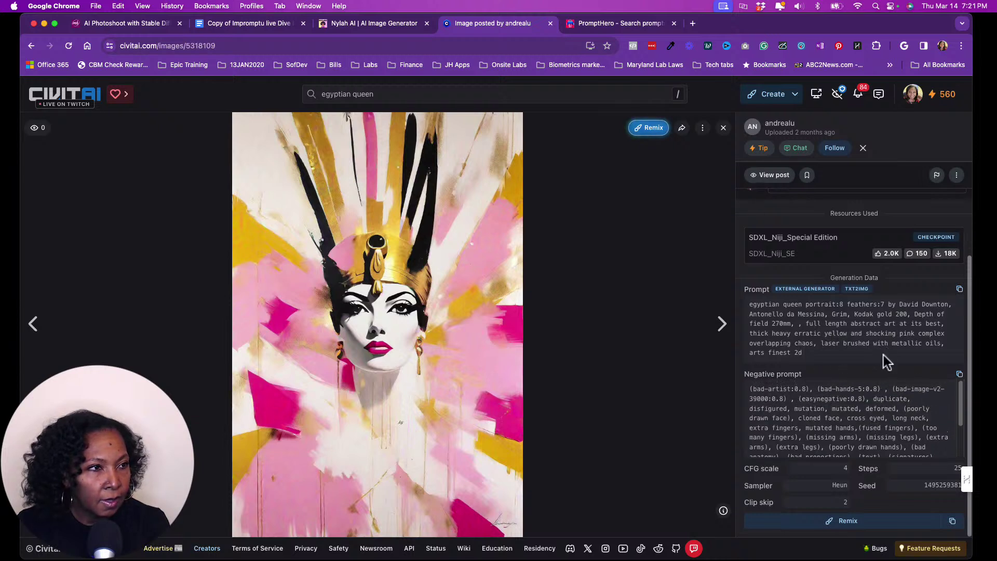
pyautogui.scroll(1, 882, 337)
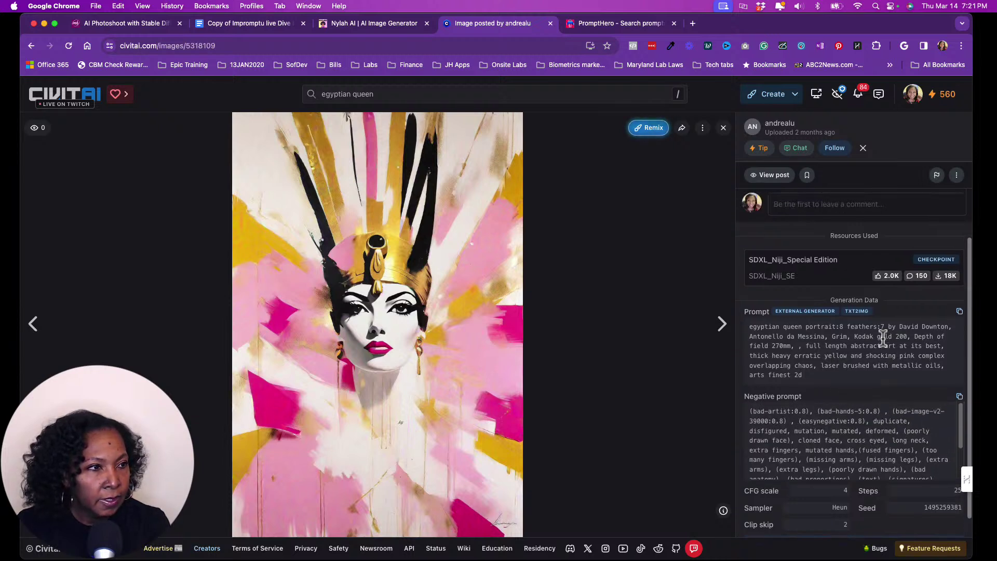
pyautogui.click(959, 312)
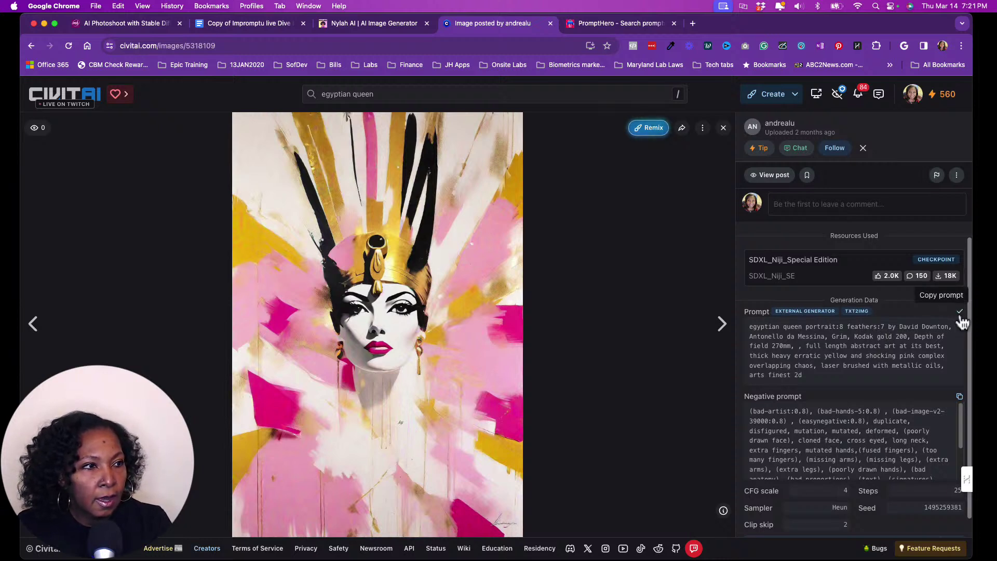
pyautogui.click(379, 24)
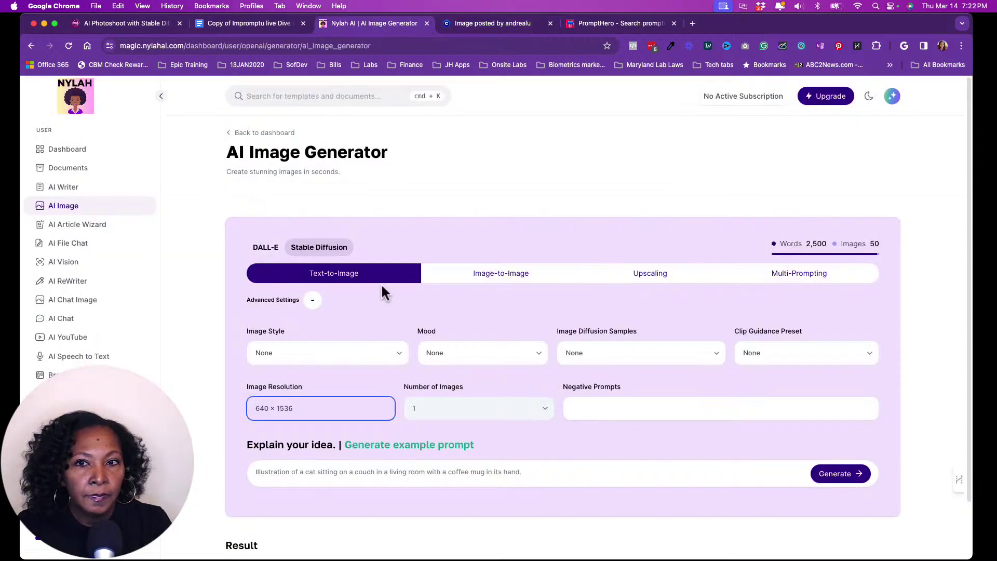
pyautogui.scroll(-1, 441, 344)
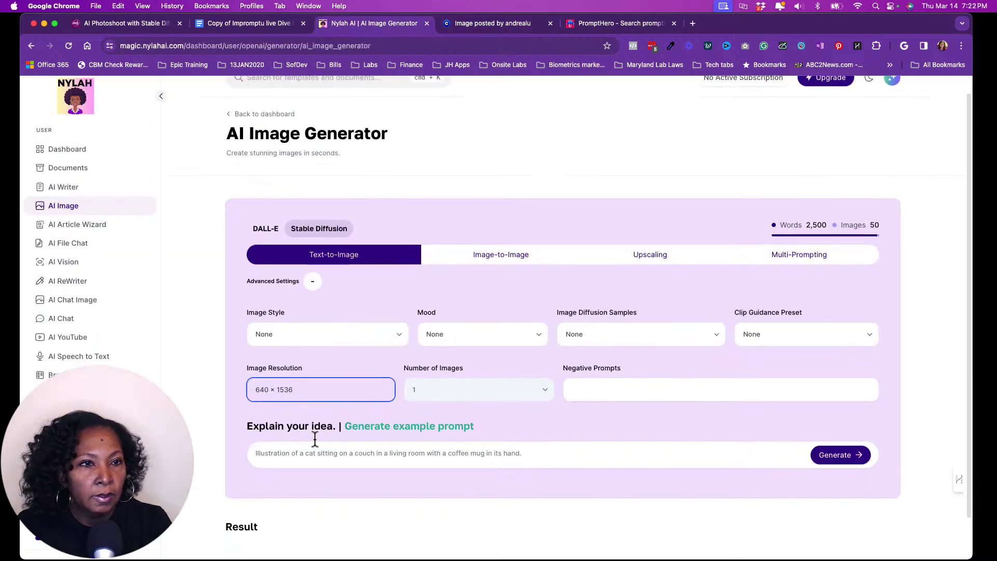
pyautogui.click(277, 456)
pyautogui.rightClick(277, 455)
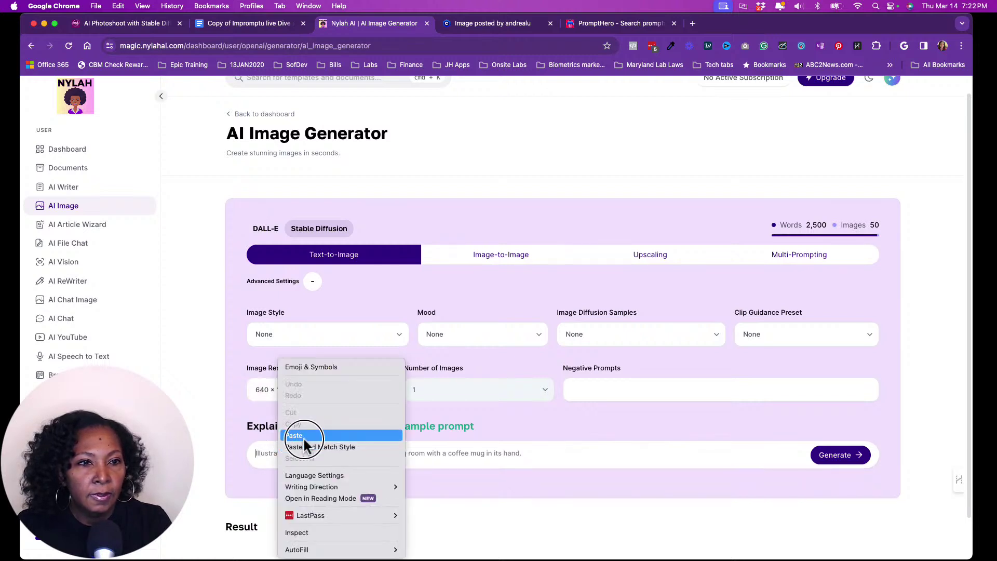
pyautogui.click(304, 440)
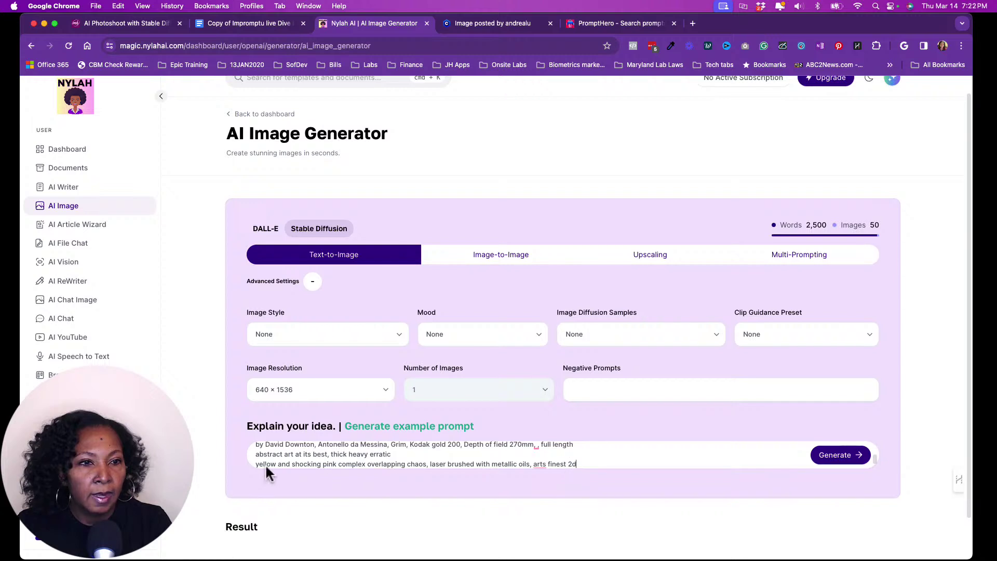
# Read through the pasted Egyptian queen prompt from its first line to its last.
pyautogui.scroll(5, 368, 452)
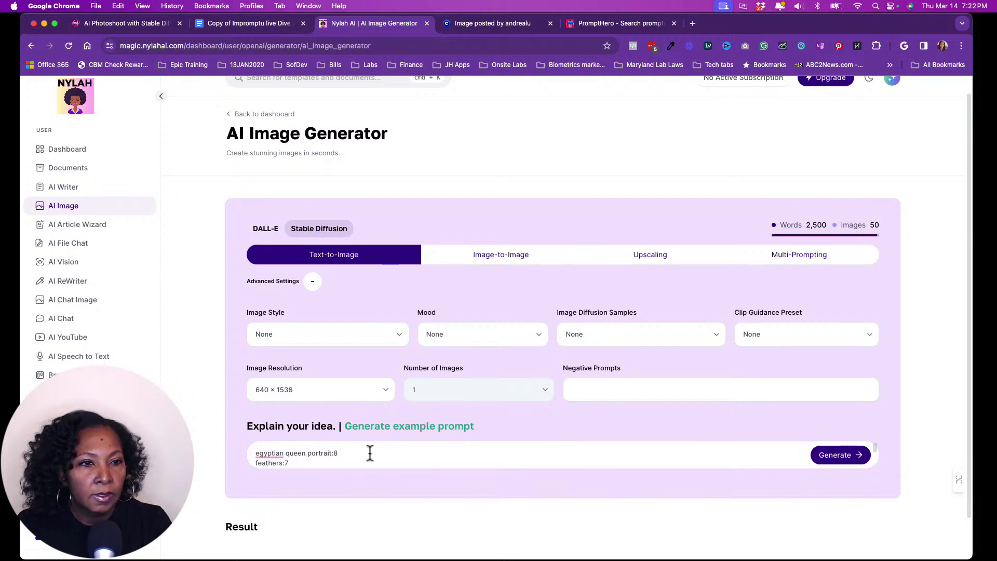
pyautogui.scroll(-5, 370, 453)
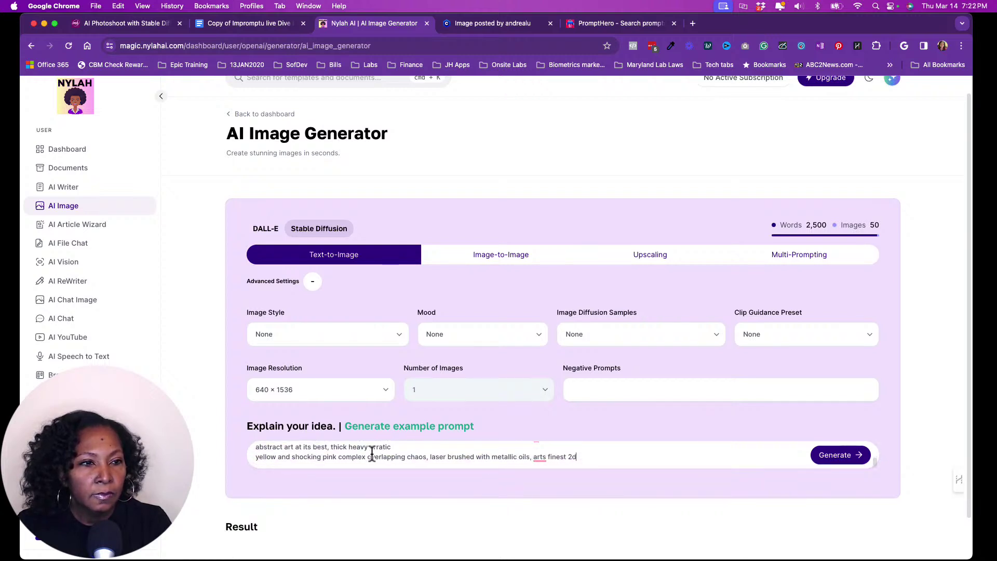
pyautogui.scroll(4, 371, 453)
pyautogui.scroll(-4, 372, 453)
pyautogui.scroll(5, 372, 453)
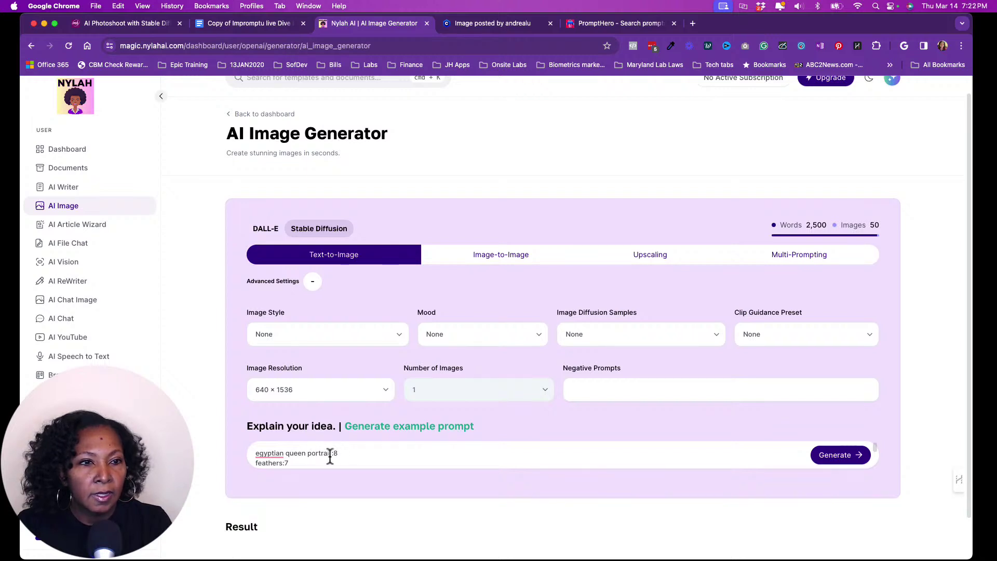
pyautogui.scroll(-1, 330, 457)
pyautogui.scroll(-5, 330, 457)
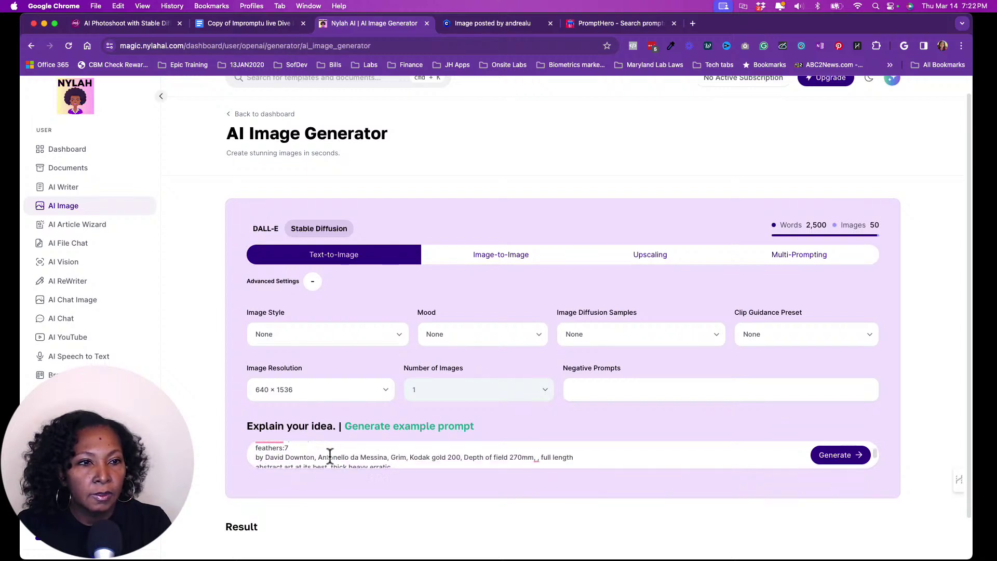
pyautogui.scroll(-1, 330, 457)
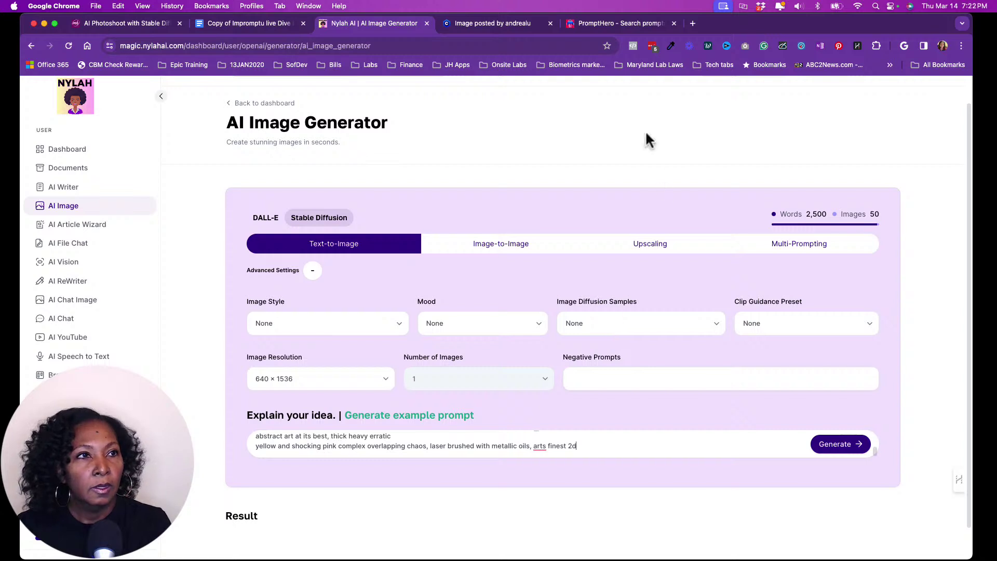
# Copy the portrait's negative prompt from Civitai and paste it into NylahAI's Negative Prompts setting.
pyautogui.click(486, 26)
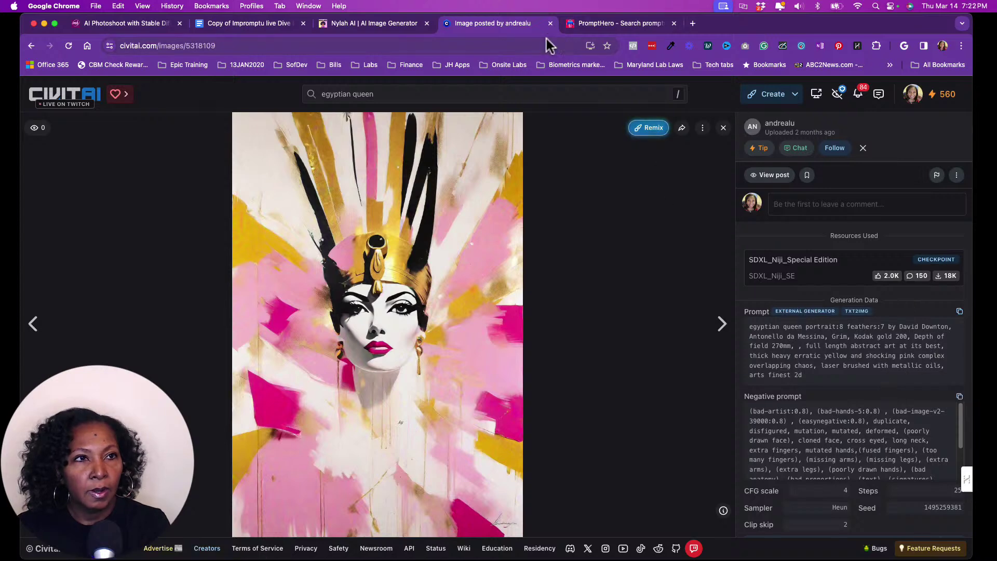
pyautogui.click(374, 24)
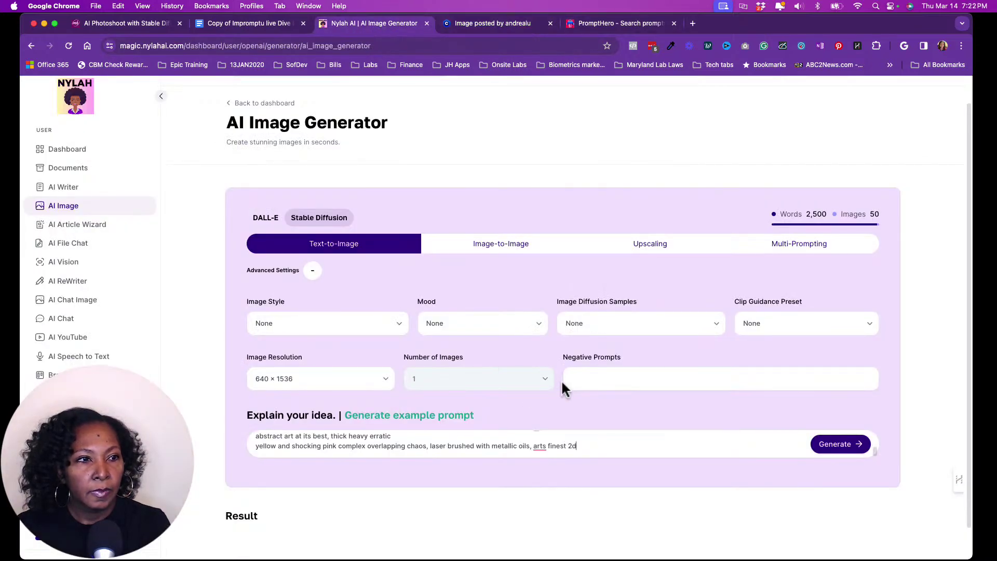
pyautogui.rightClick(593, 379)
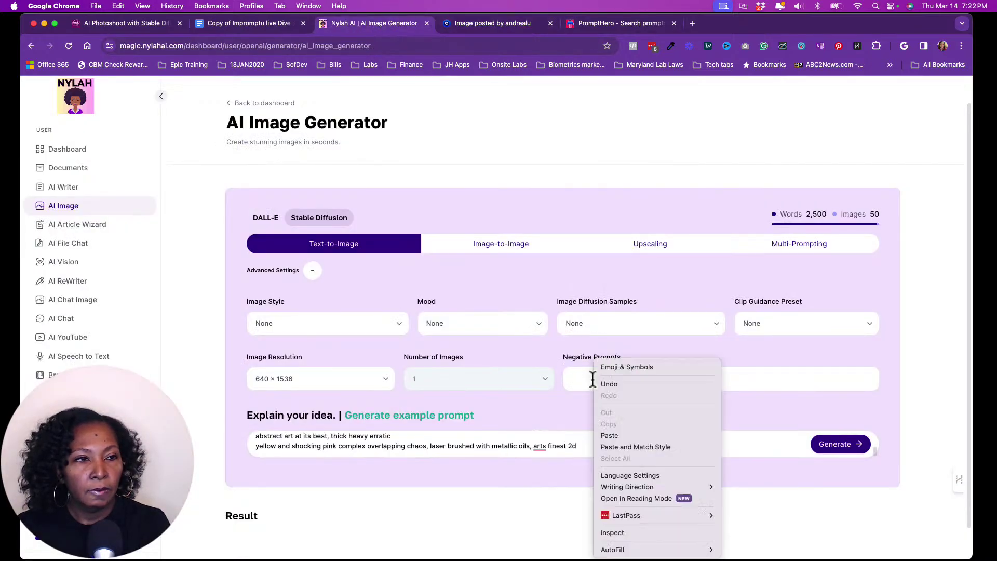
pyautogui.click(618, 434)
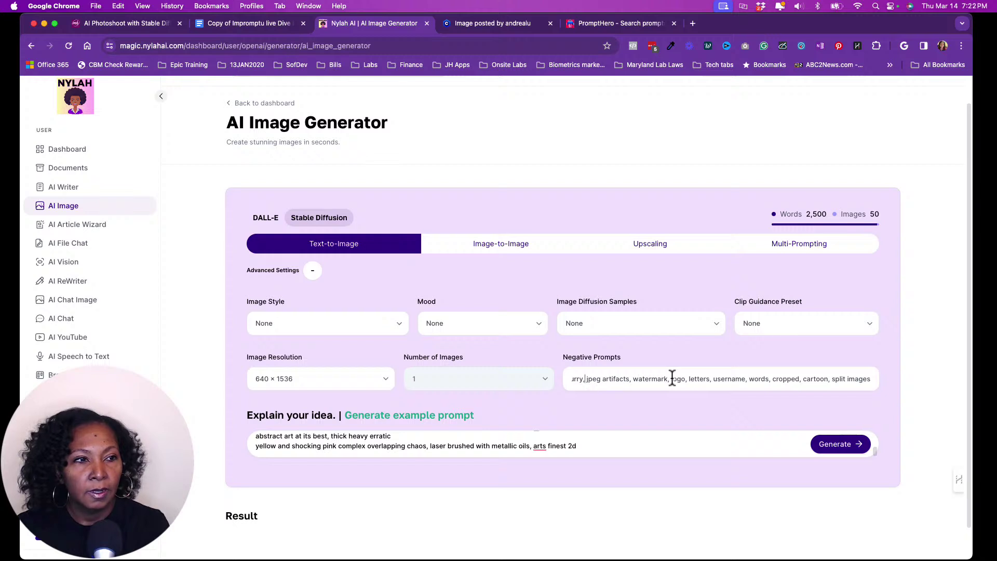
# Review the full text of the pasted negative prompt and the Egyptian queen prompt.
pyautogui.press('Left')
pyautogui.press('Left')
pyautogui.press('Left')
pyautogui.press('Left')
pyautogui.press('Left')
pyautogui.press('Left')
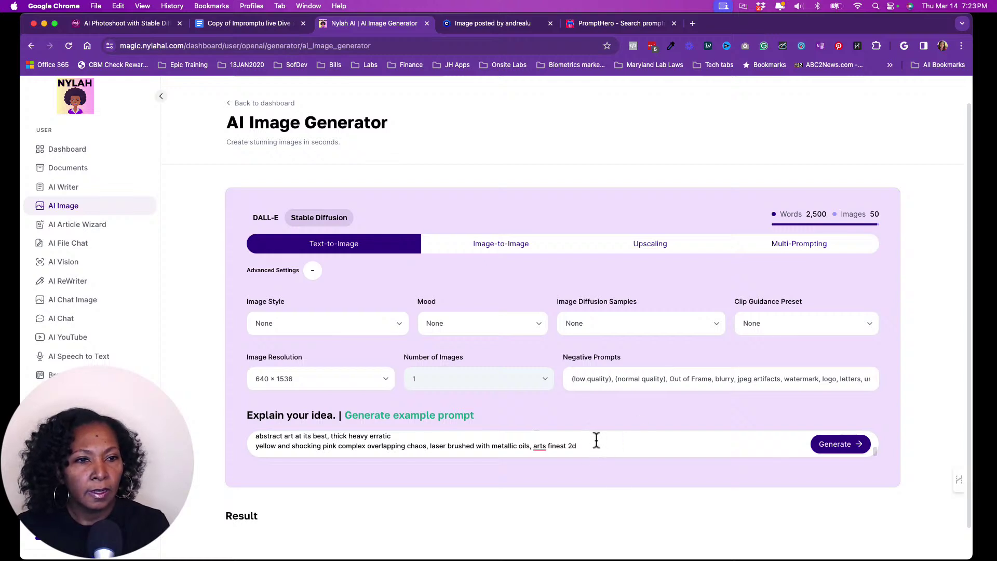
pyautogui.scroll(3, 596, 440)
pyautogui.scroll(-3, 596, 440)
pyautogui.scroll(3, 596, 440)
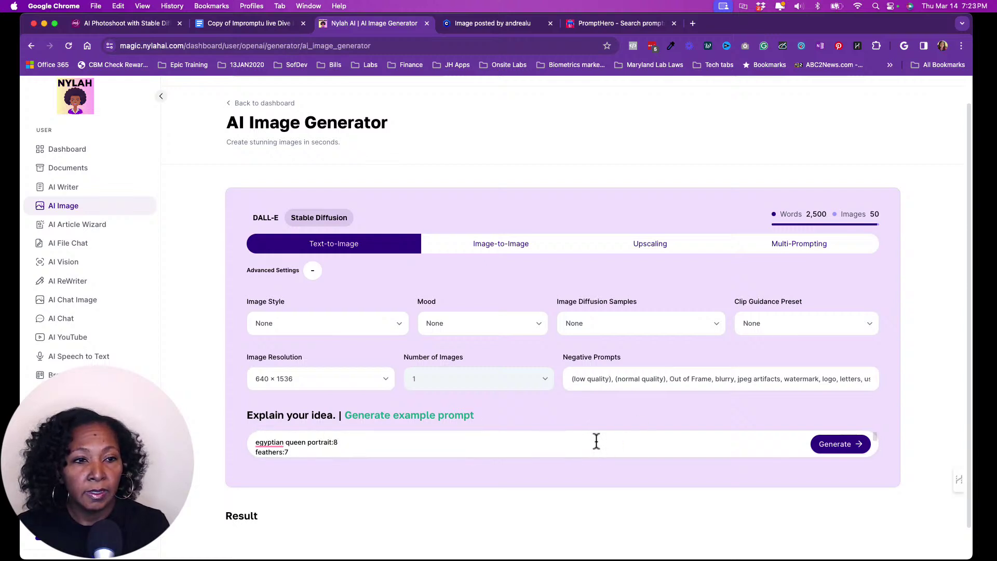
pyautogui.scroll(-2, 596, 440)
pyautogui.scroll(-2, 596, 440)
pyautogui.scroll(4, 596, 440)
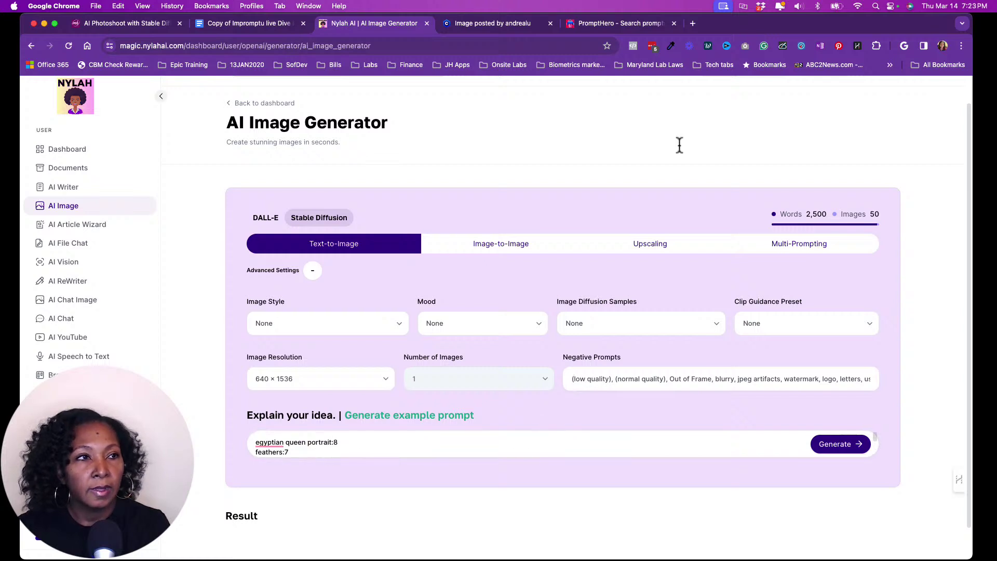
# Check the portrait's sampler on Civitai and set NylahAI's Image Diffusion Samples to the matching K_HEUN option.
pyautogui.click(507, 27)
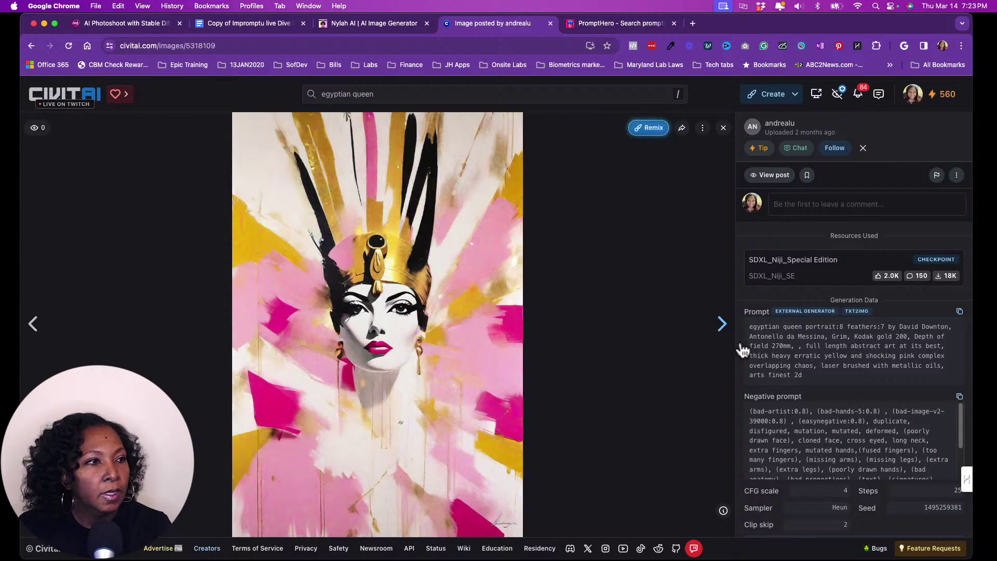
pyautogui.scroll(-1, 821, 392)
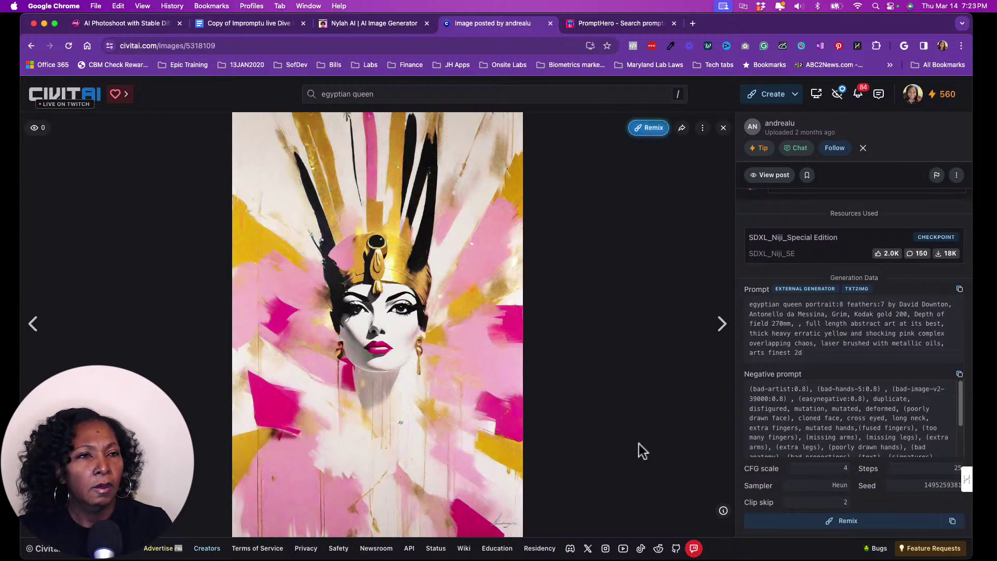
pyautogui.click(389, 25)
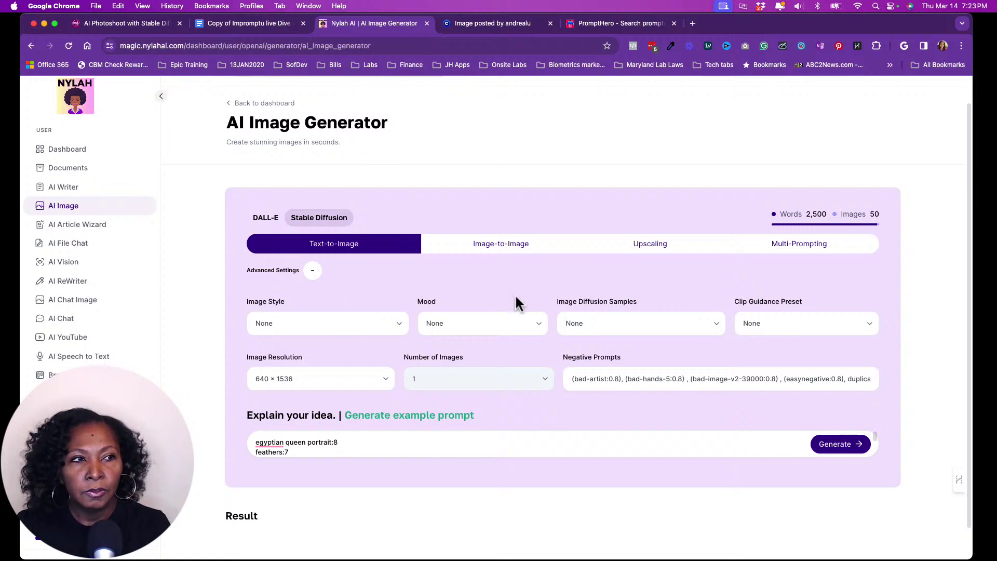
pyautogui.scroll(-2, 516, 297)
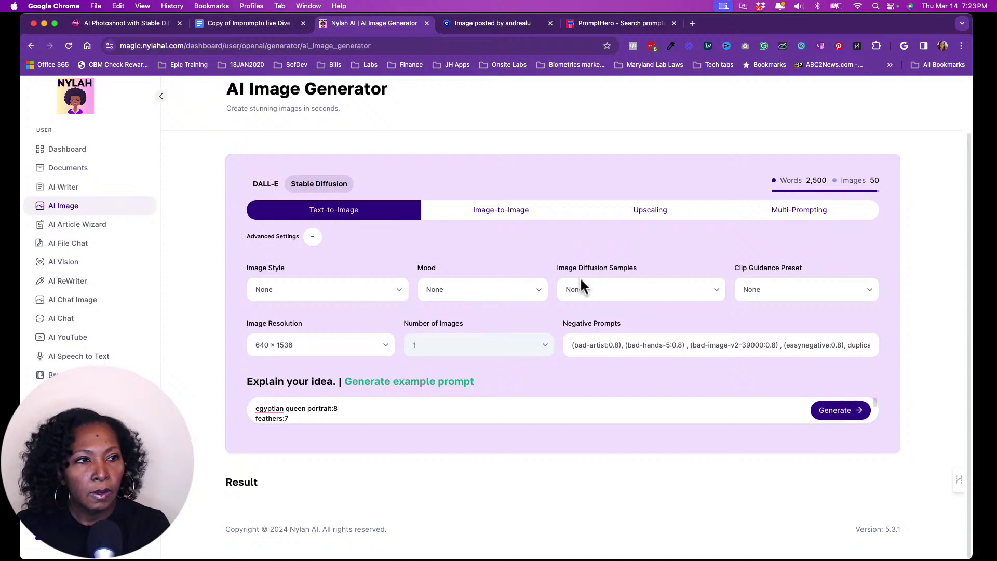
pyautogui.click(616, 299)
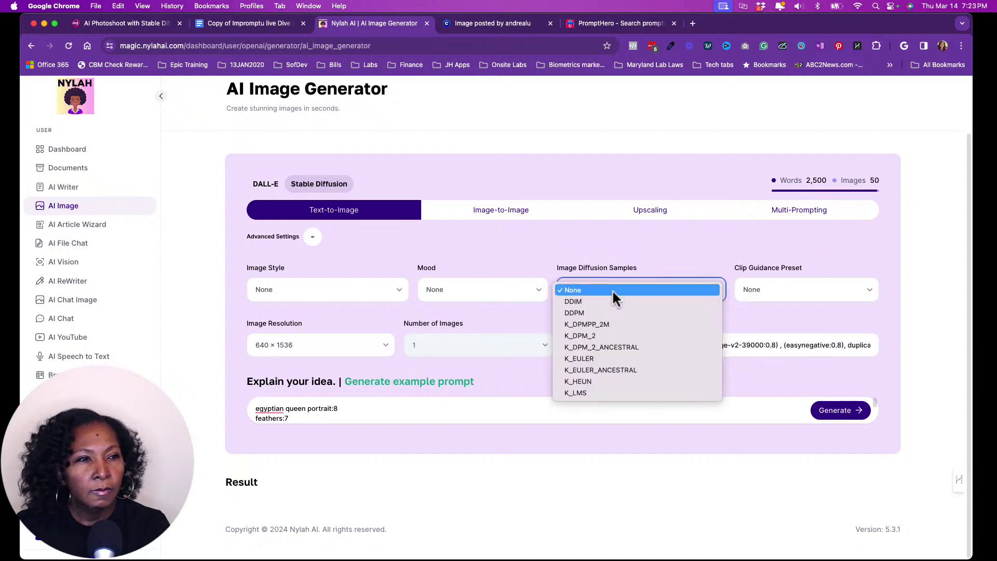
pyautogui.click(580, 384)
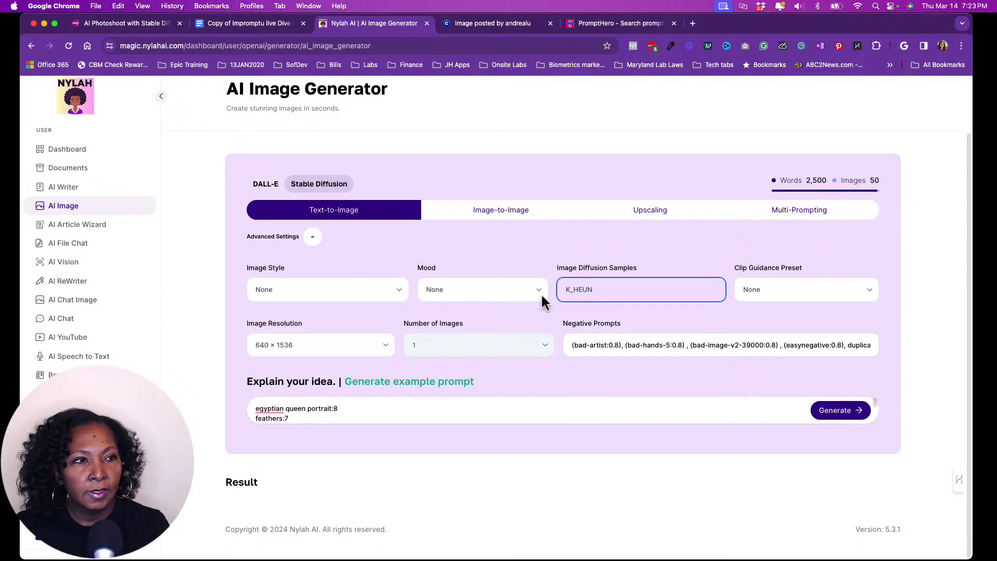
# Look through the Mood and Image Style options, keeping both at None.
pyautogui.click(490, 293)
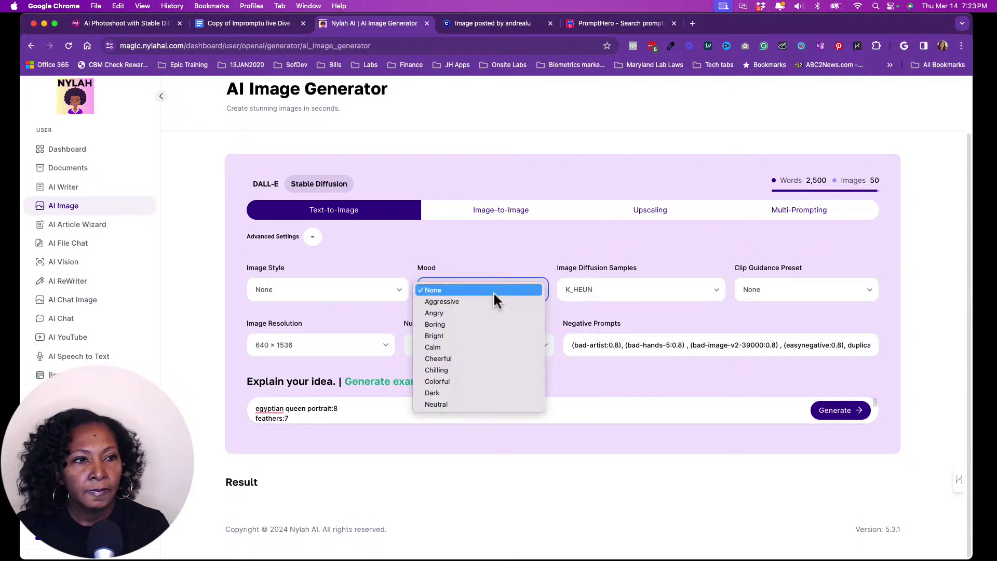
pyautogui.click(493, 291)
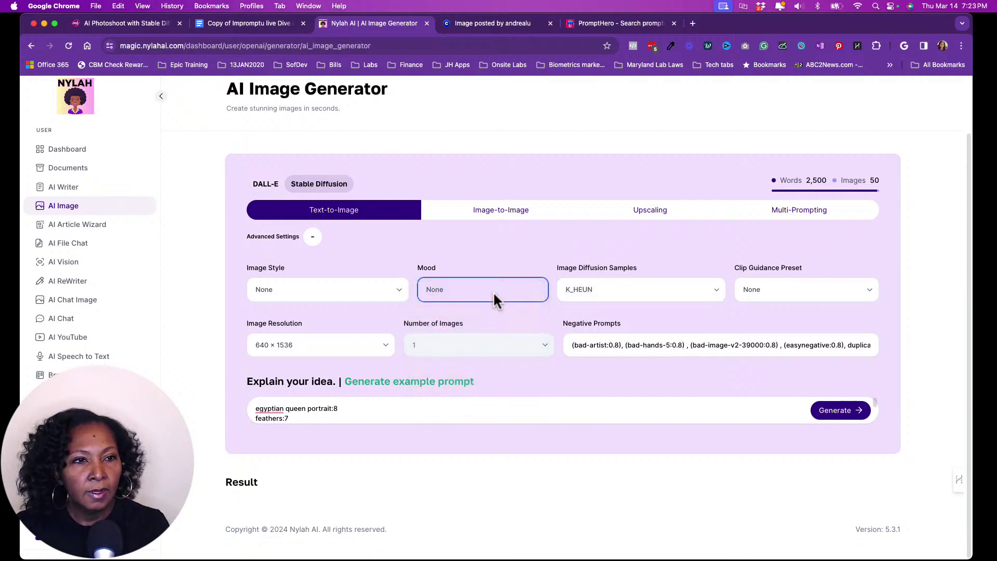
pyautogui.click(348, 296)
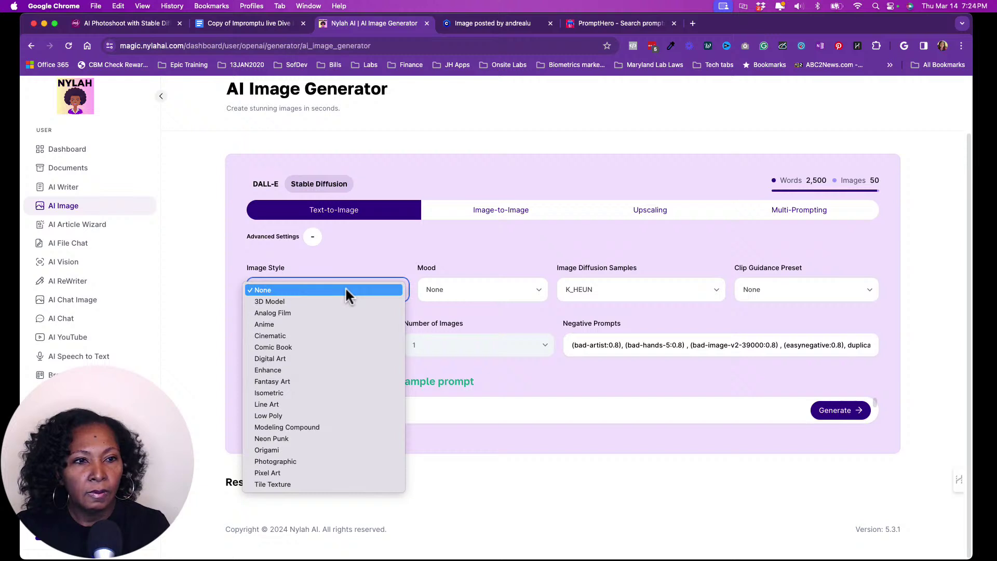
pyautogui.click(362, 265)
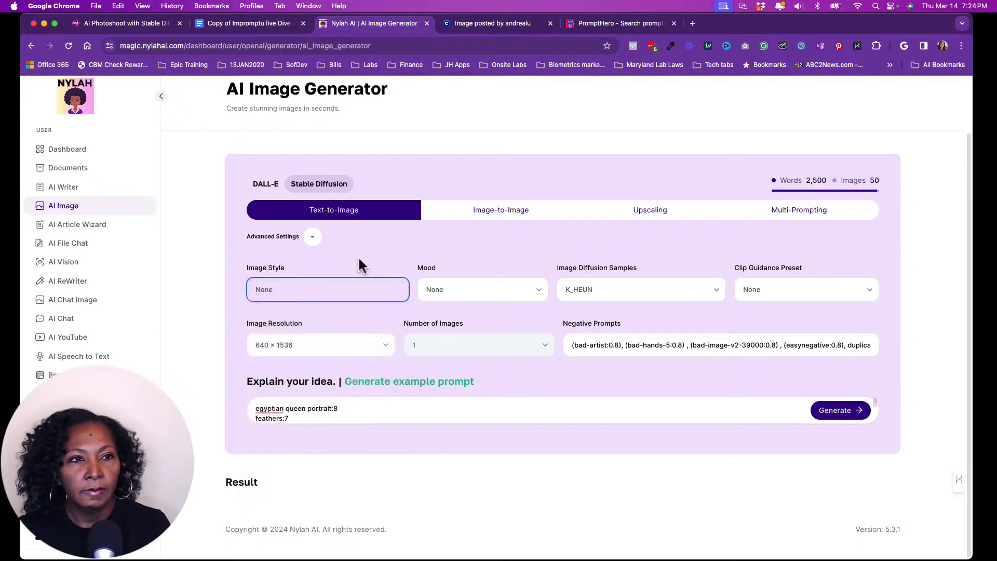
# Delete the stray second comma and the spaces between "Depth of field 270mm," and "full length" in the prompt.
pyautogui.click(308, 411)
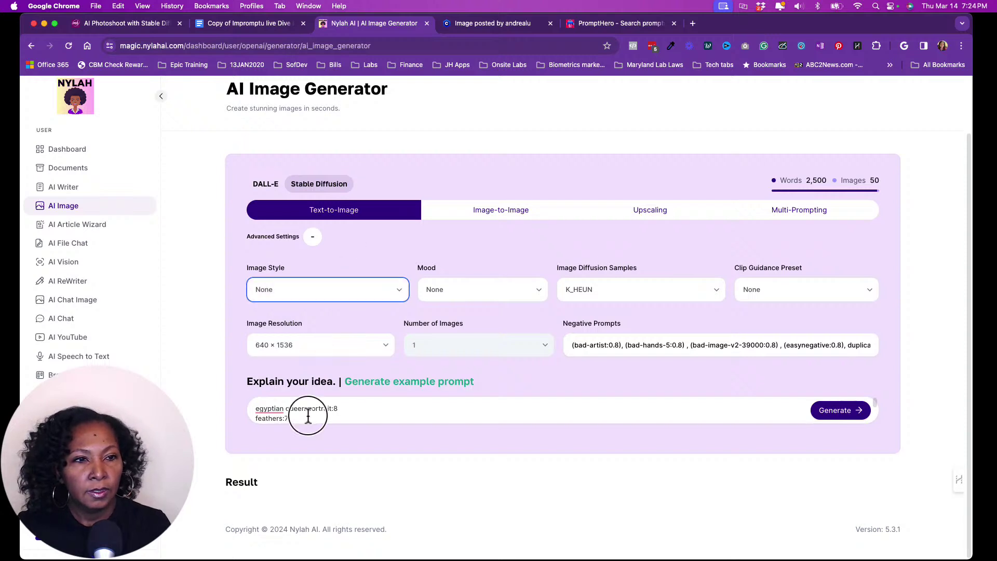
pyautogui.press('super+Up')
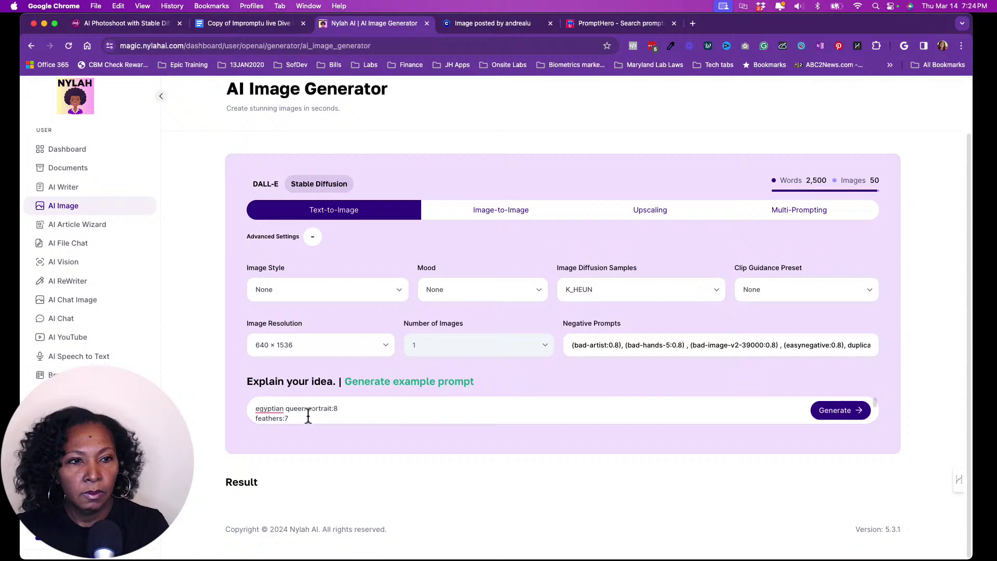
pyautogui.press('Return')
pyautogui.write('by David Downton, Antonello da Messina, Grim, Kodak gold 200, Depth of field 270mm, , full length')
pyautogui.press('Up')
pyautogui.press('Up')
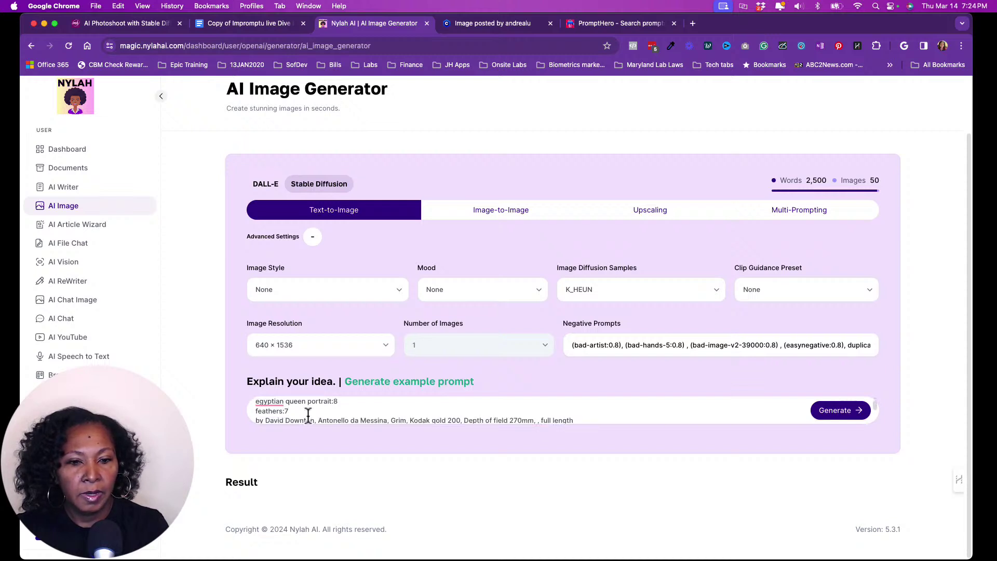
pyautogui.press('super+Down')
pyautogui.press('Return')
pyautogui.write('abstract art at my best, thick heavy erratic yellow and shocking pink complex overlapping chaos, laser brushed with metallic oils, arts finest 2d')
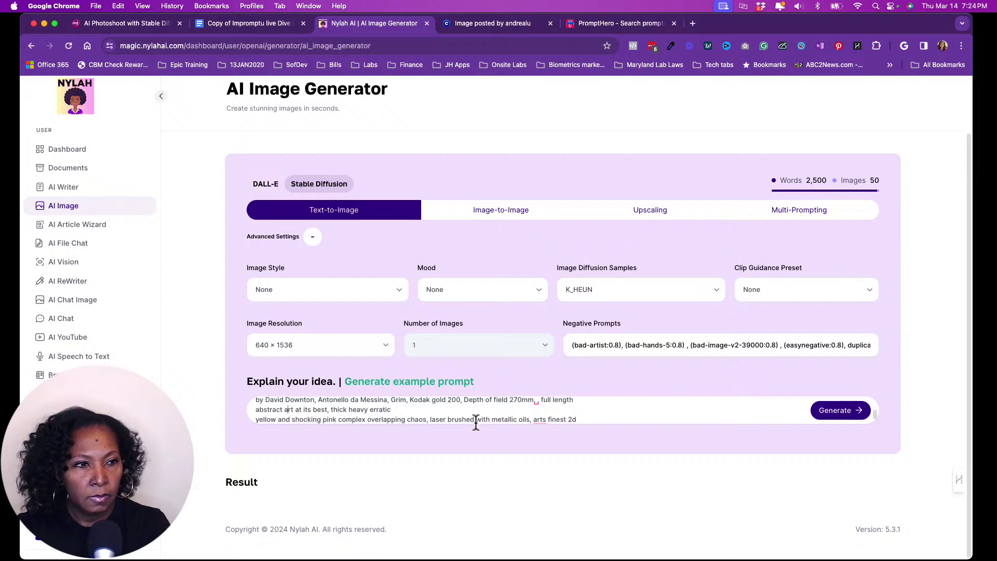
pyautogui.press('BackSpace')
pyautogui.press('BackSpace')
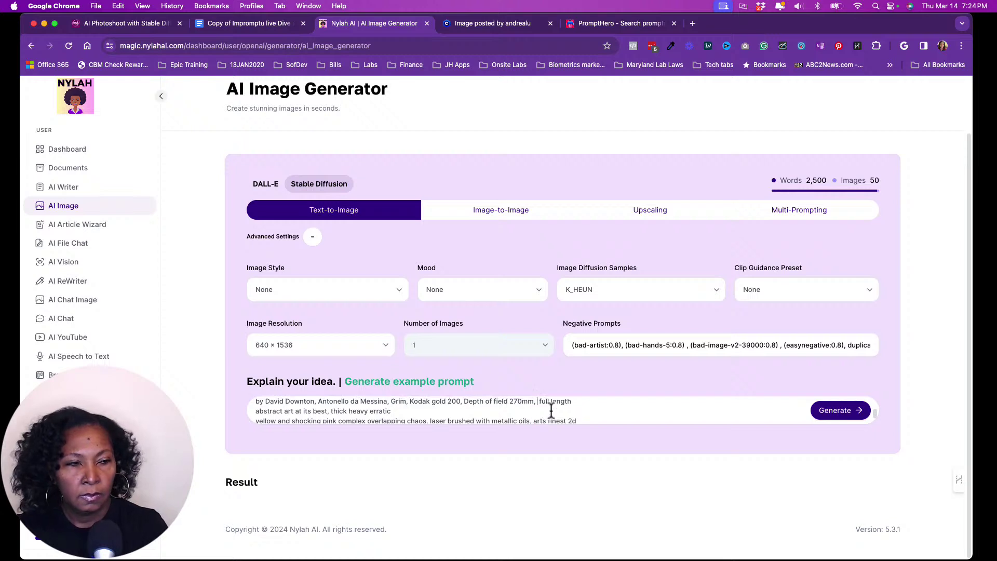
pyautogui.press('BackSpace')
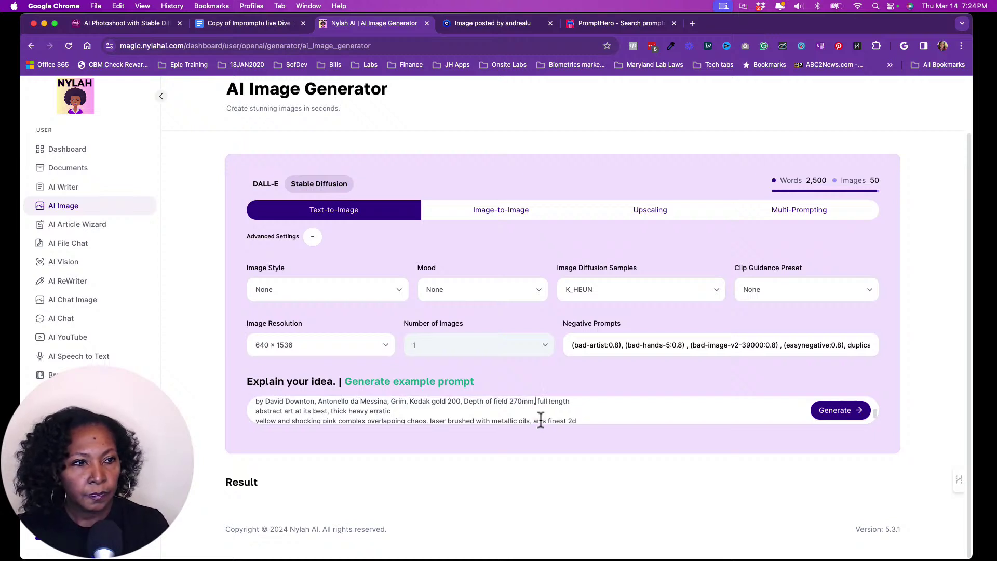
pyautogui.scroll(5, 540, 419)
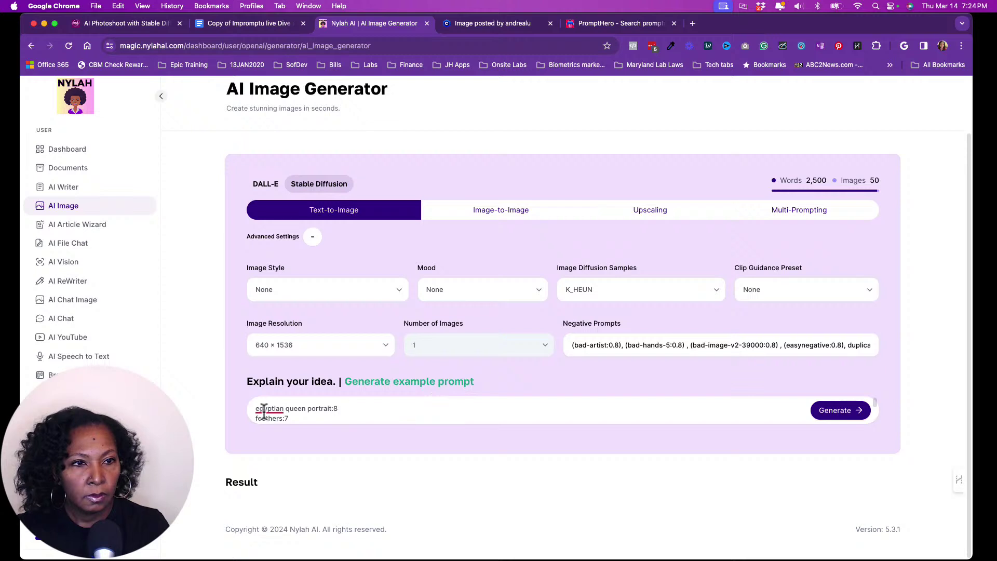
pyautogui.moveTo(255, 410)
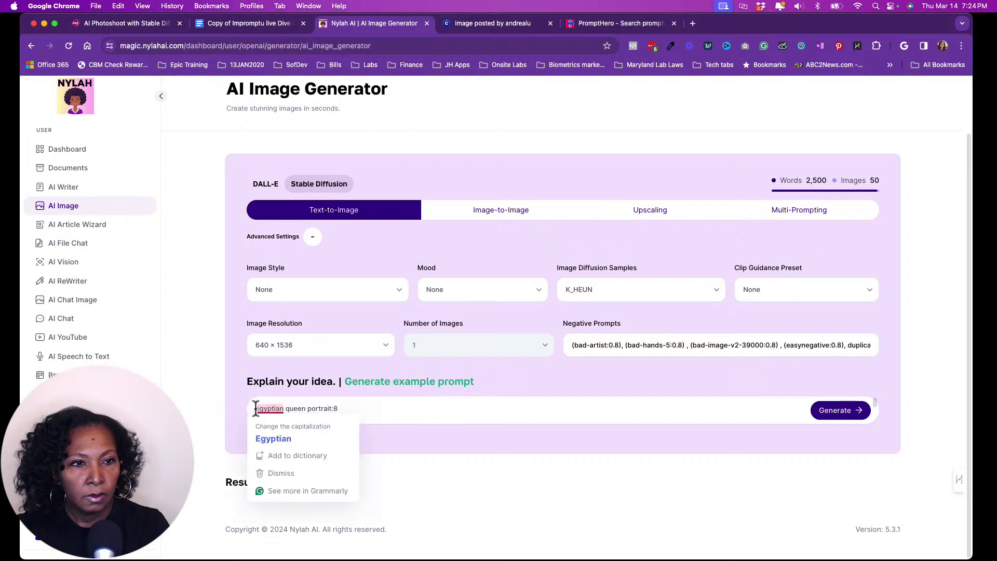
pyautogui.write('A')
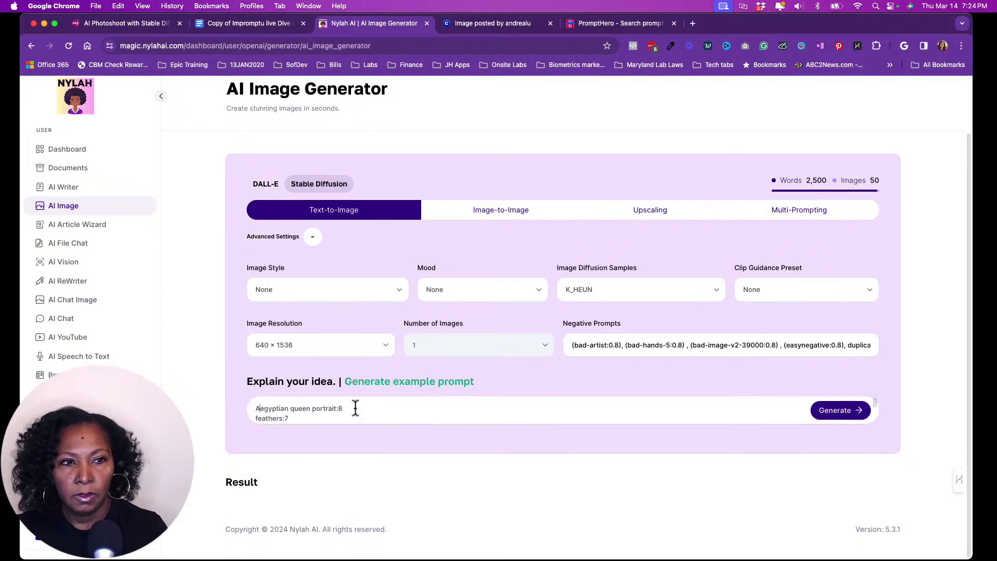
pyautogui.write('frican')
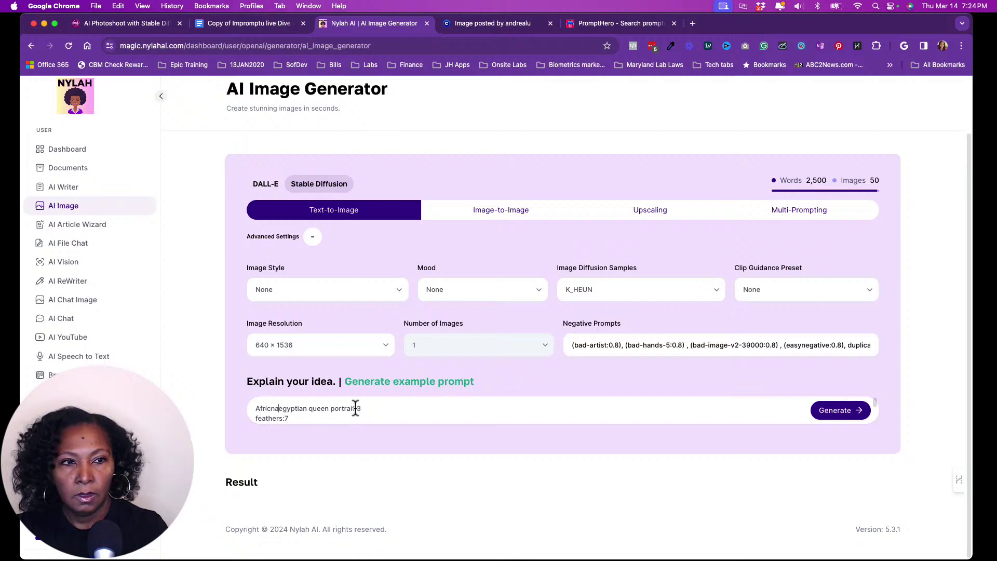
pyautogui.press('BackSpace')
pyautogui.press('BackSpace')
pyautogui.press('BackSpace')
pyautogui.press('BackSpace')
pyautogui.press('BackSpace')
pyautogui.press('BackSpace')
pyautogui.press('BackSpace')
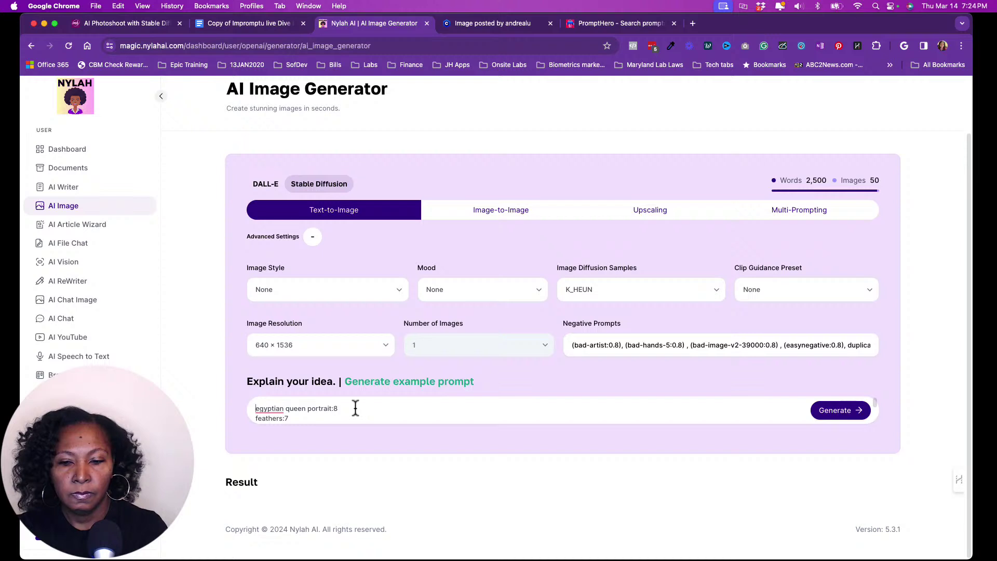
# Insert "medium brown skin woman as an" before "egyptian queen portrait:8" in the prompt, correcting the misspelled first word.
pyautogui.write('medicum beo')
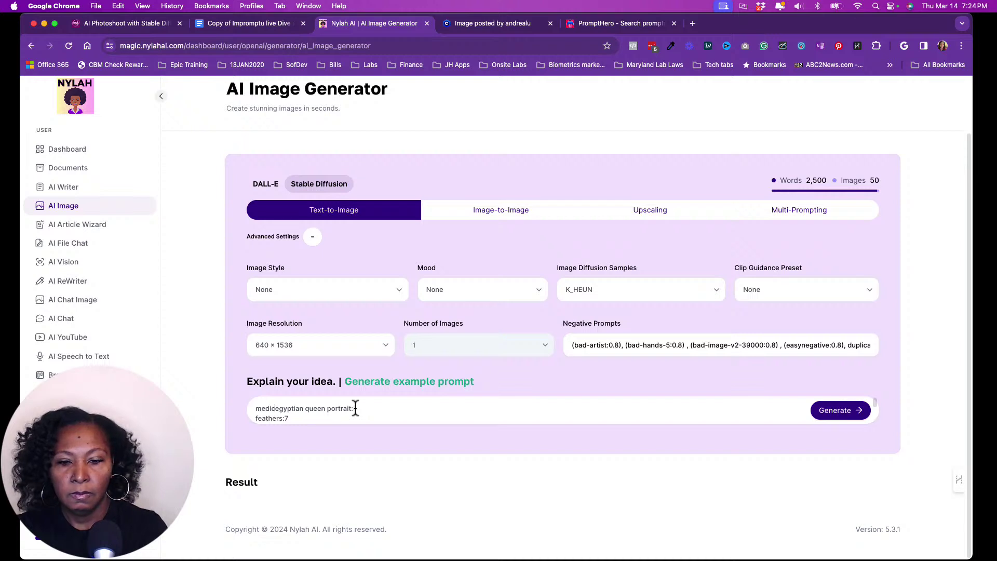
pyautogui.press('BackSpace')
pyautogui.press('BackSpace')
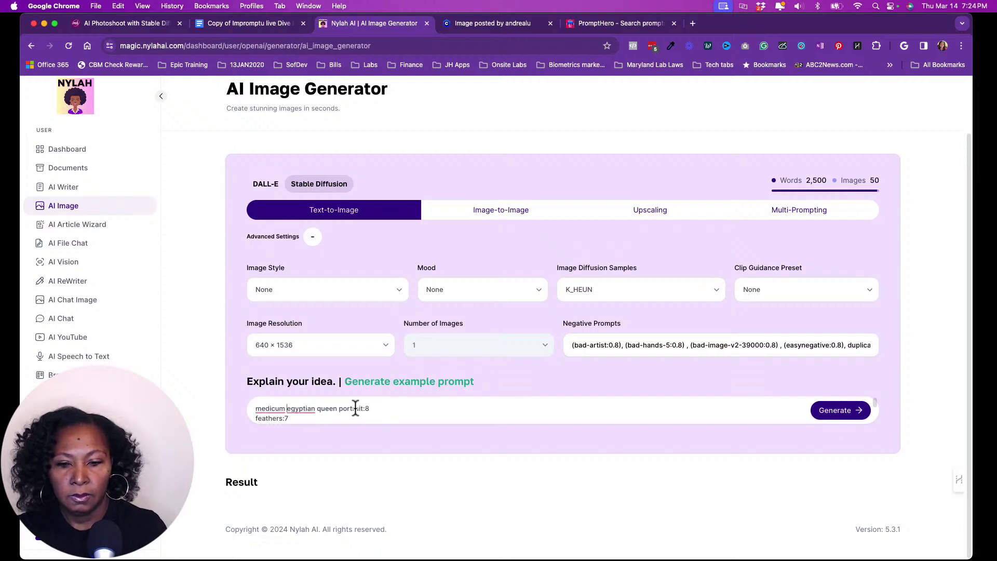
pyautogui.write('rown skin woman')
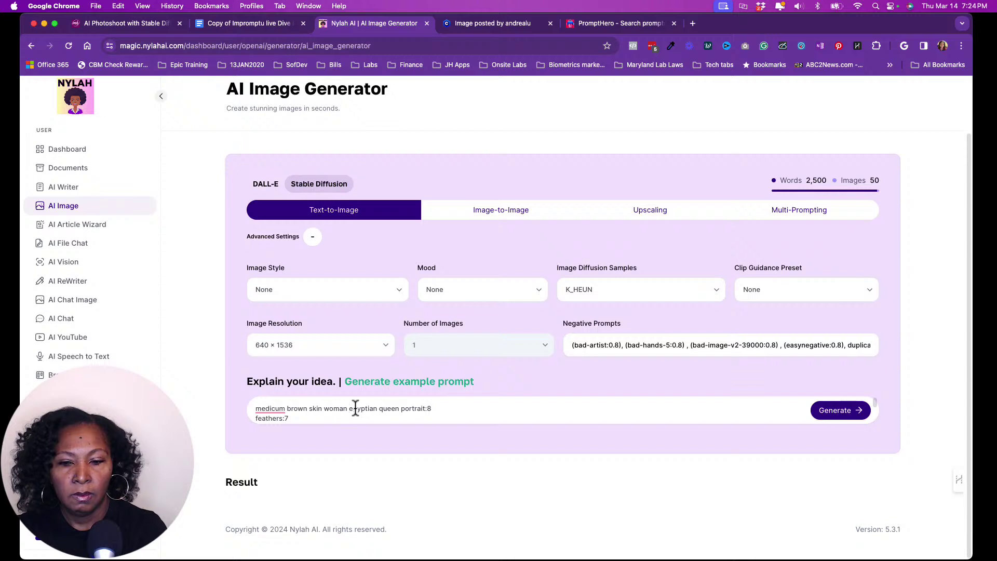
pyautogui.write(' a')
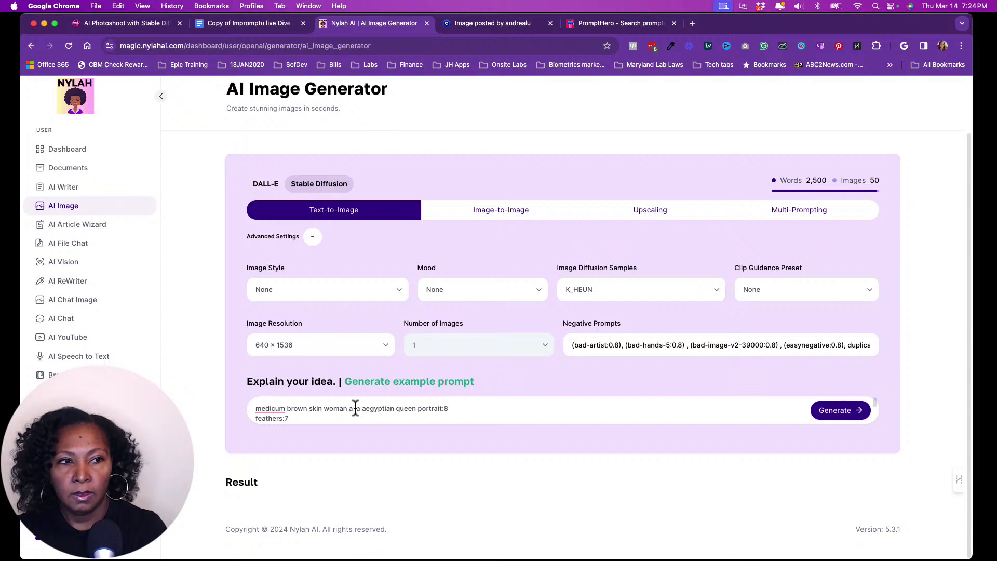
pyautogui.write('n')
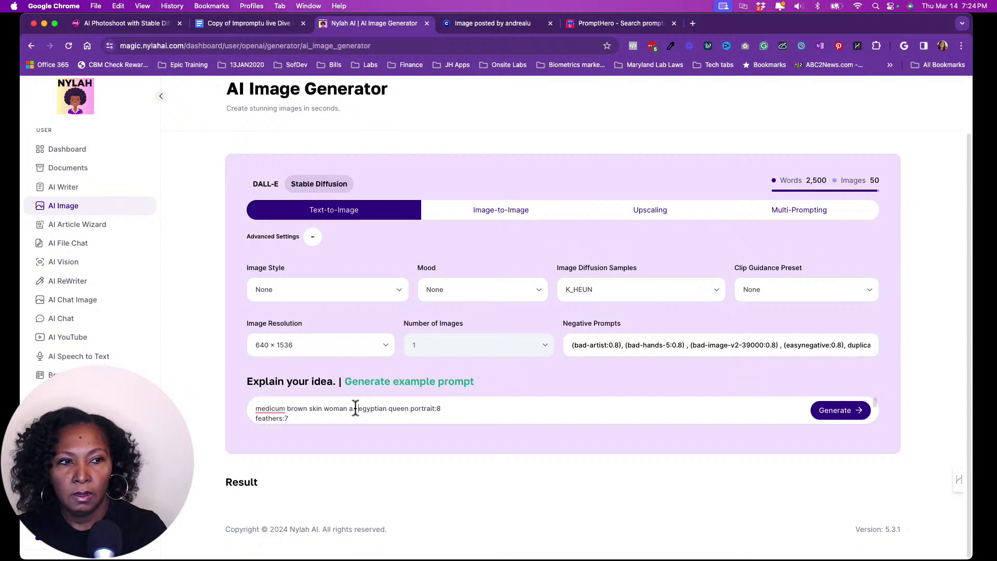
pyautogui.press('BackSpace')
pyautogui.press('BackSpace')
pyautogui.write('s an')
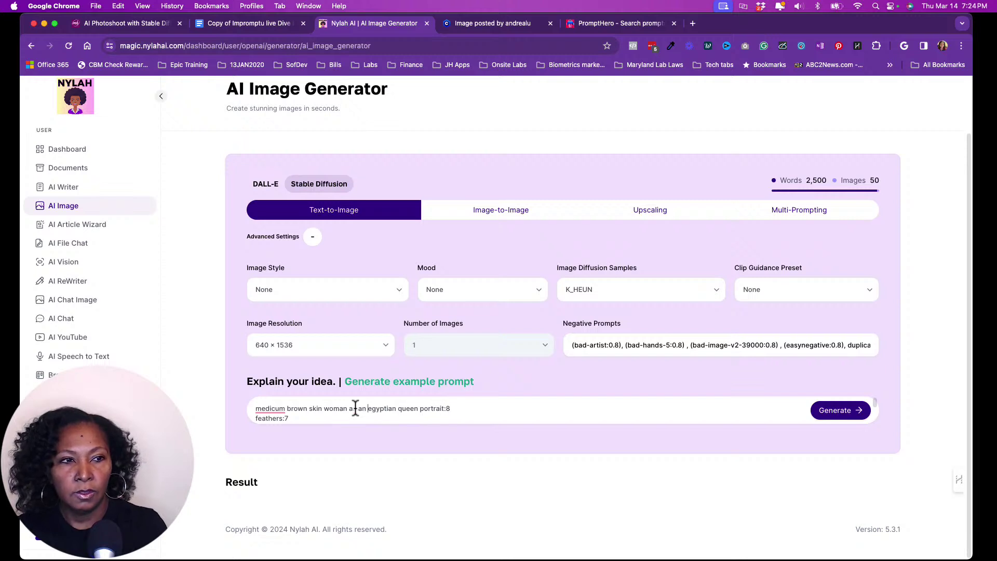
pyautogui.rightClick(270, 408)
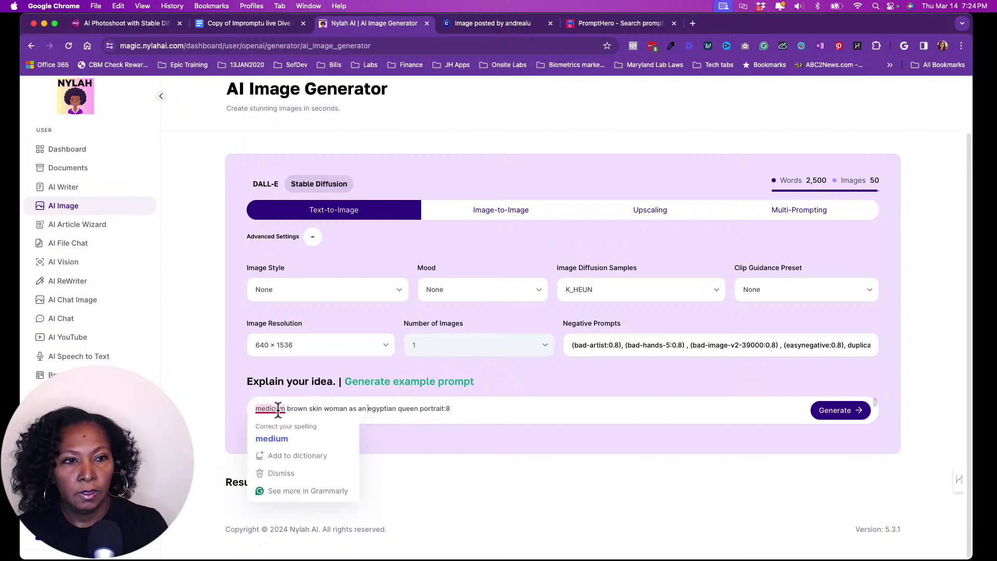
pyautogui.click(275, 444)
# Set the image resolution to 1024 x 1024 and generate the image.
pyautogui.scroll(-3, 484, 406)
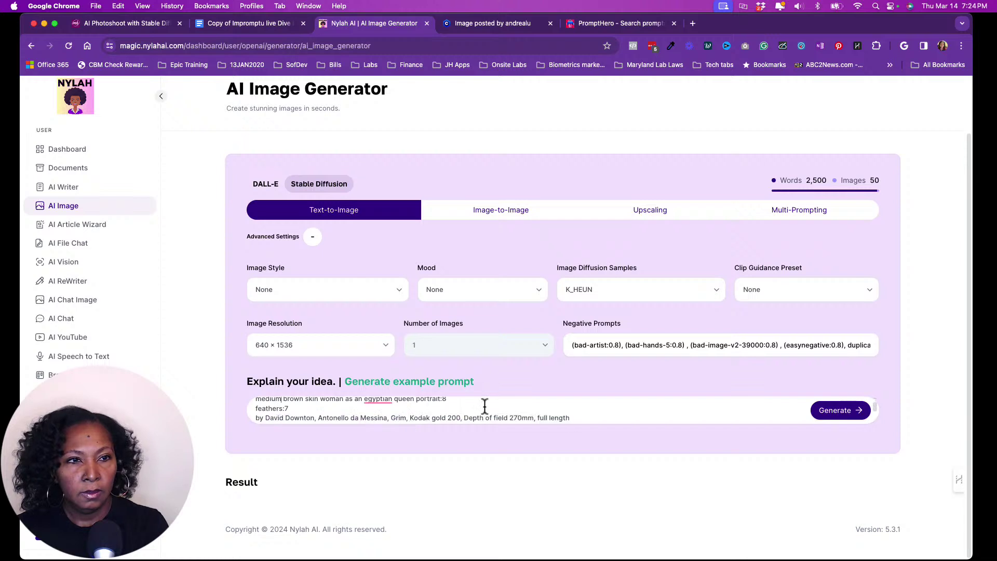
pyautogui.scroll(3, 484, 406)
pyautogui.click(378, 347)
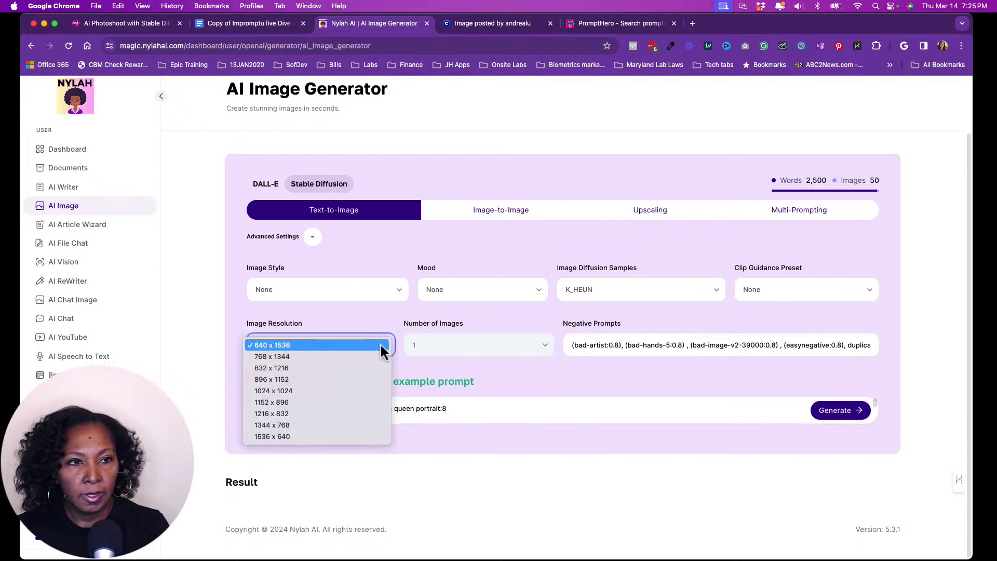
pyautogui.click(356, 389)
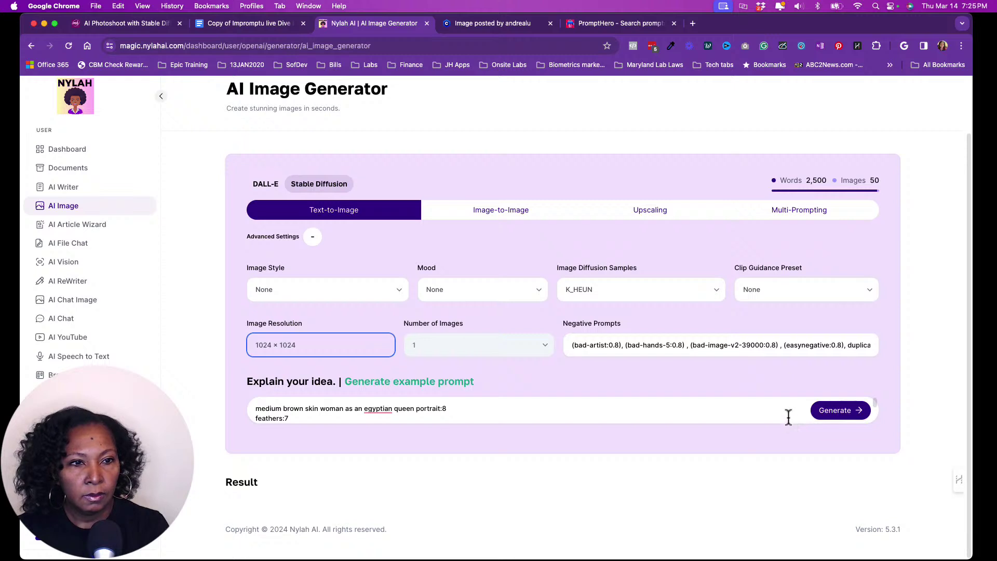
pyautogui.click(844, 407)
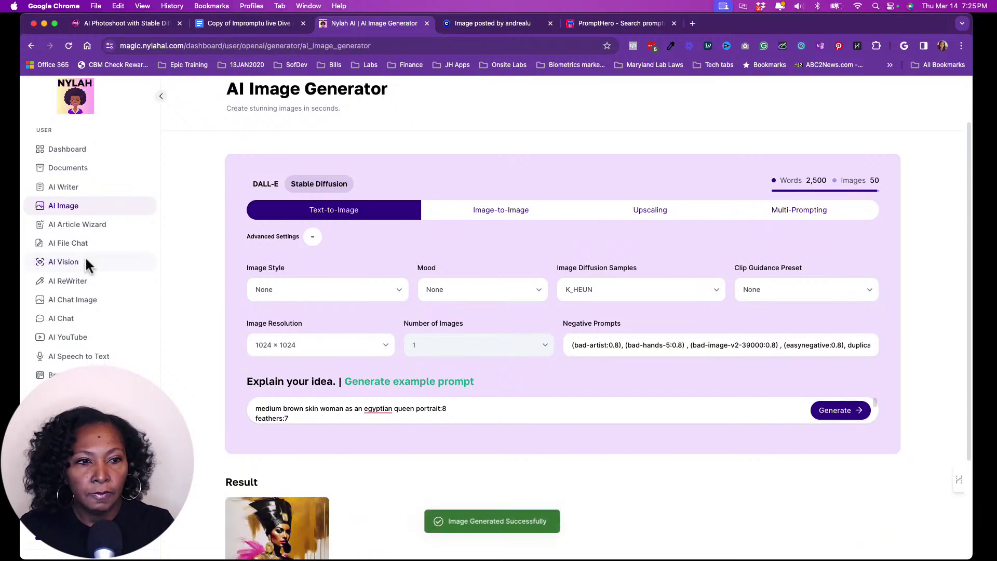
# View the generated Egyptian queen image at larger size and compare it with the original portrait on Civitai.
pyautogui.scroll(-5, 449, 360)
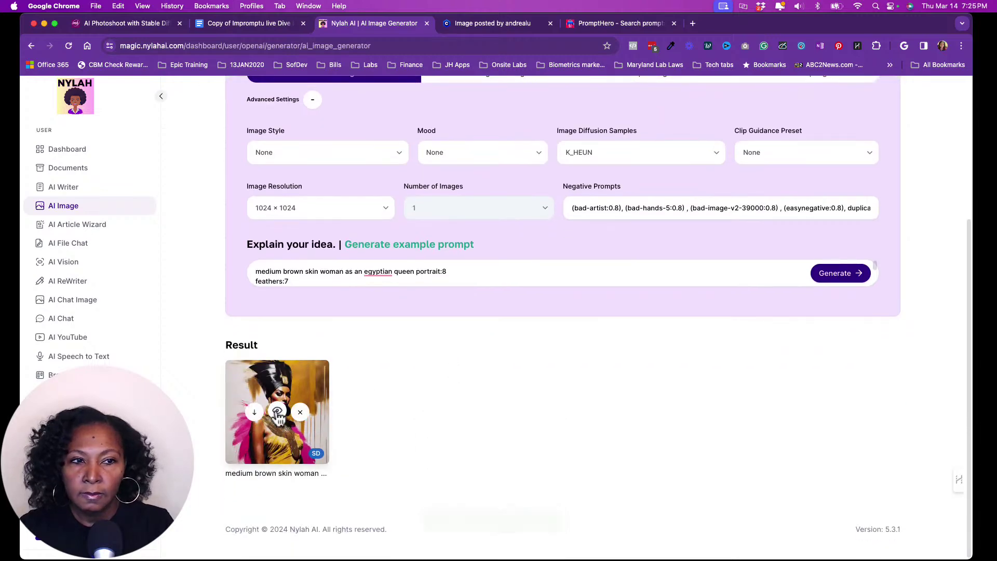
pyautogui.click(276, 409)
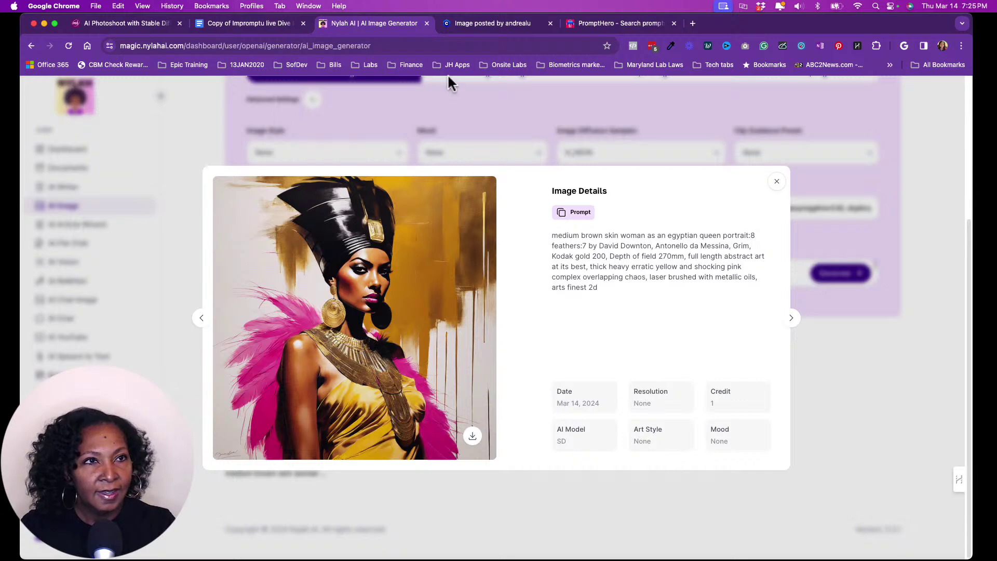
pyautogui.click(495, 23)
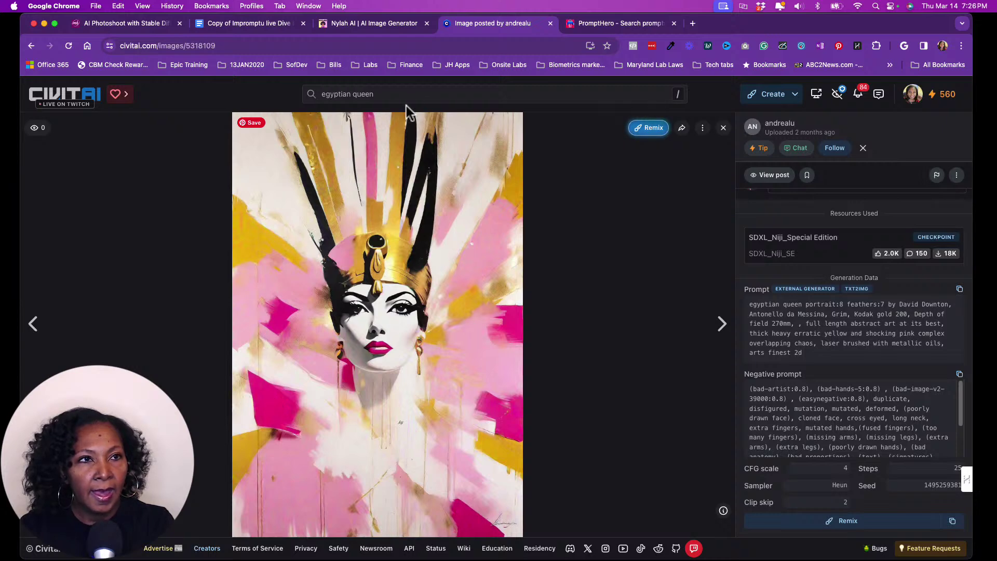
pyautogui.click(390, 23)
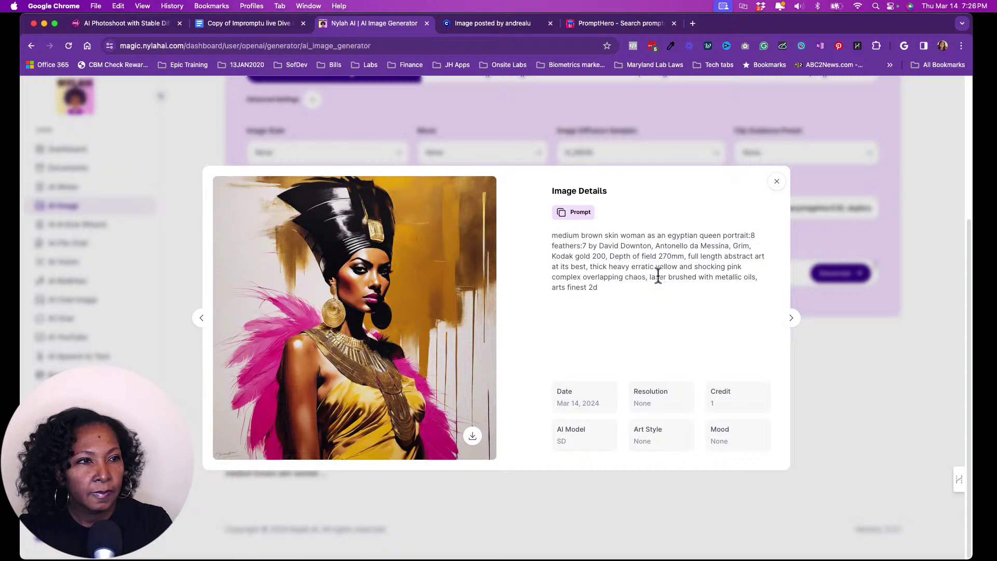
pyautogui.click(777, 183)
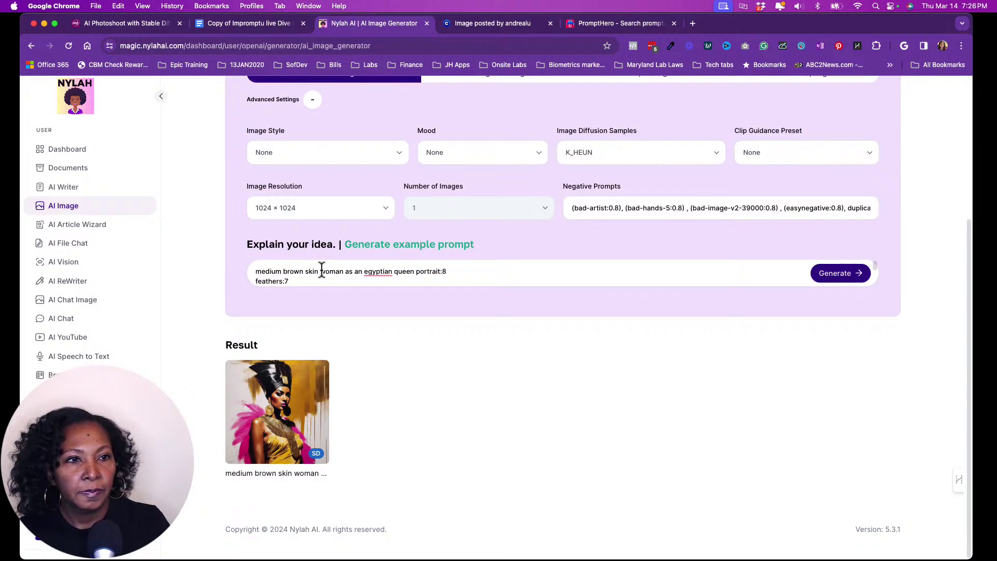
# Insert "looking into the camera" after "woman" in the prompt, with "styled" on a new line before "as an egyptian queen".
pyautogui.click(344, 271)
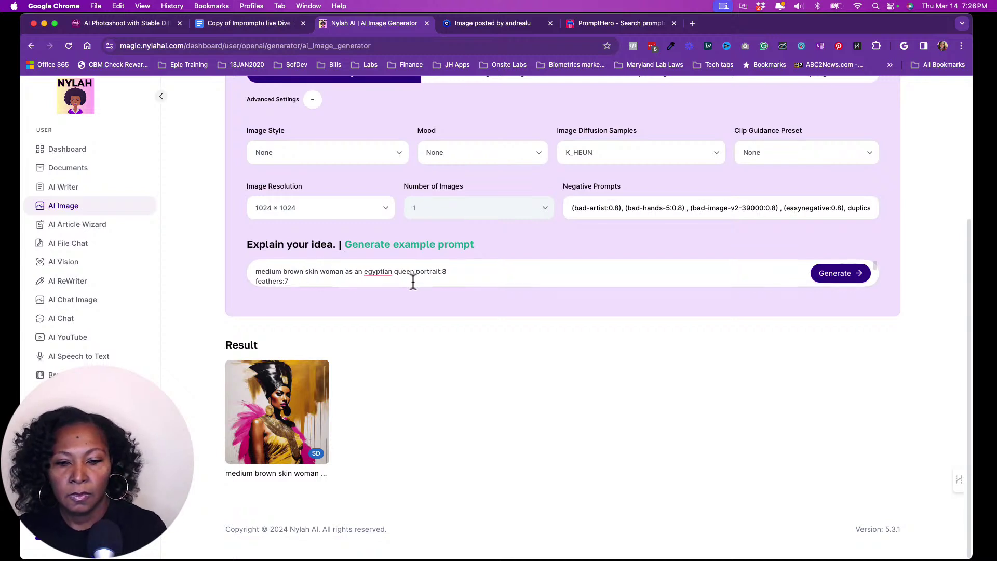
pyautogui.write('loo')
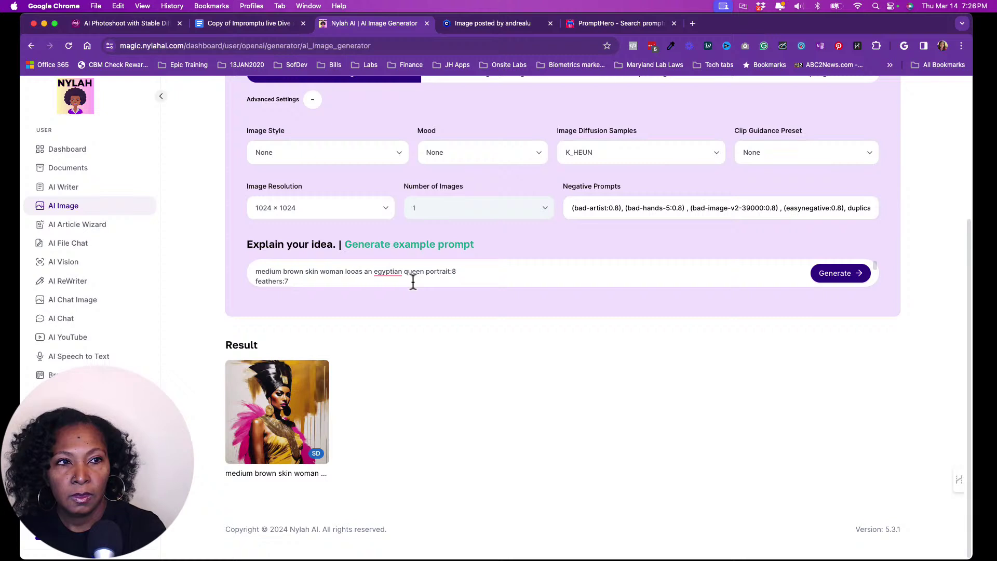
pyautogui.write('king into the cam')
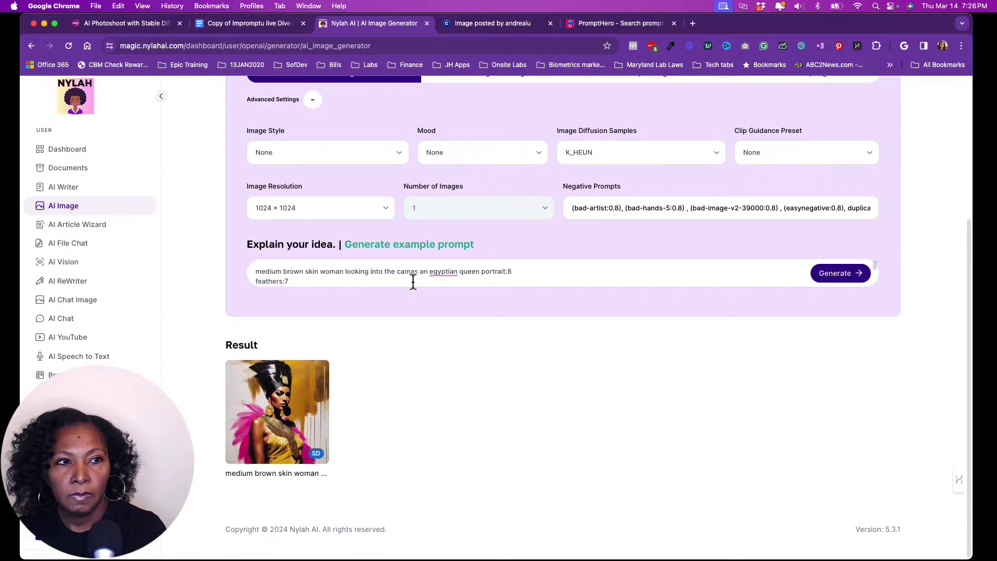
pyautogui.write('era')
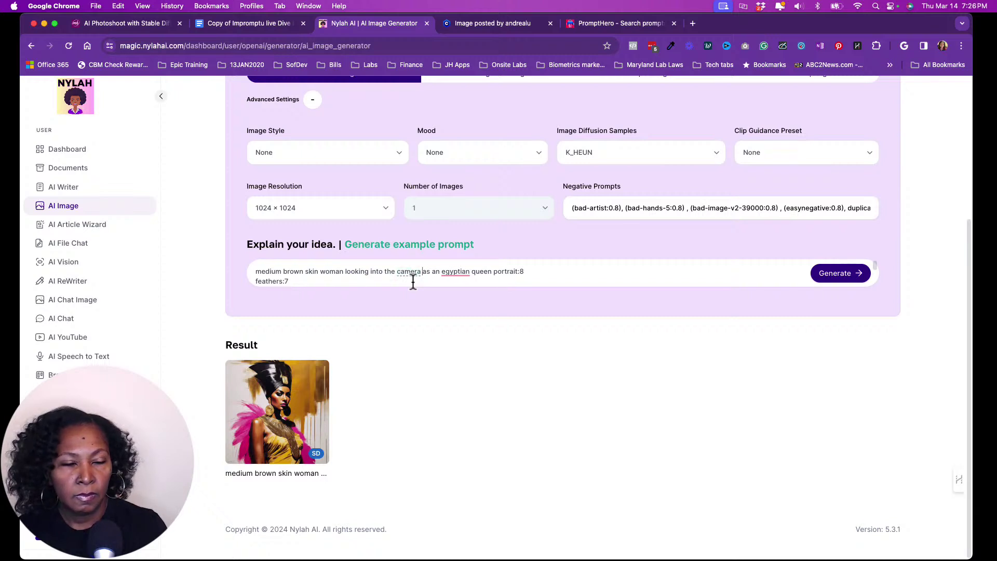
pyautogui.press('Return')
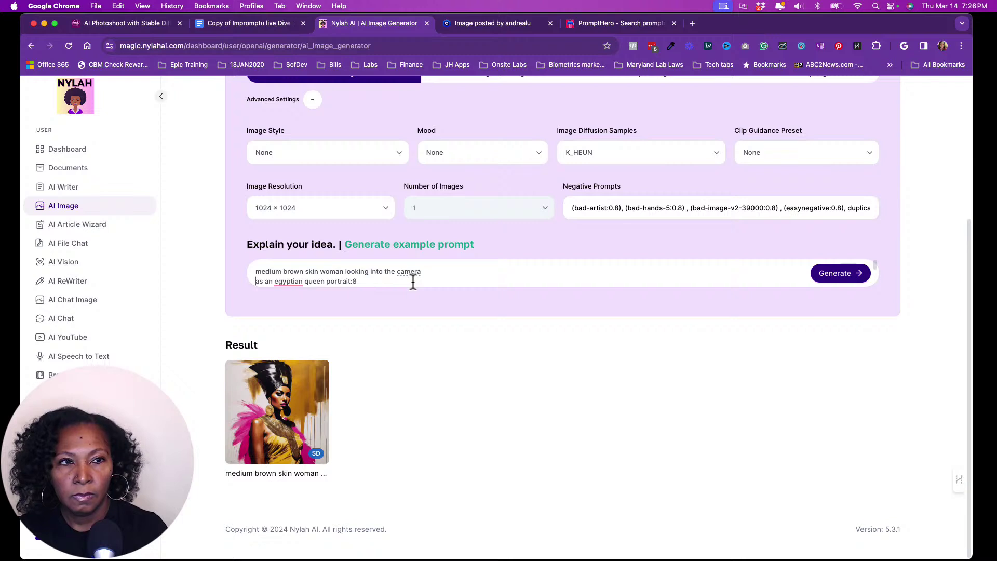
pyautogui.write('style')
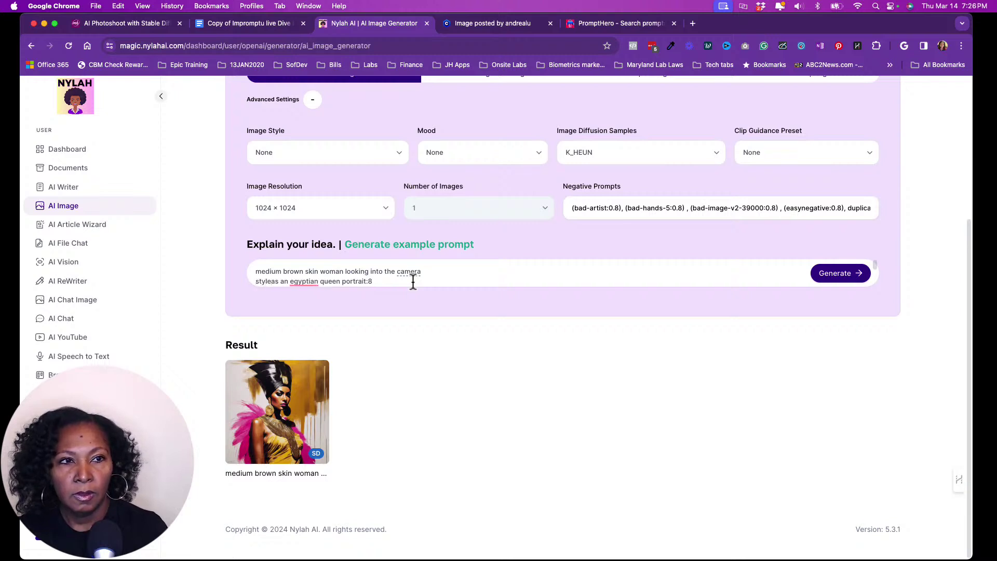
pyautogui.write('d')
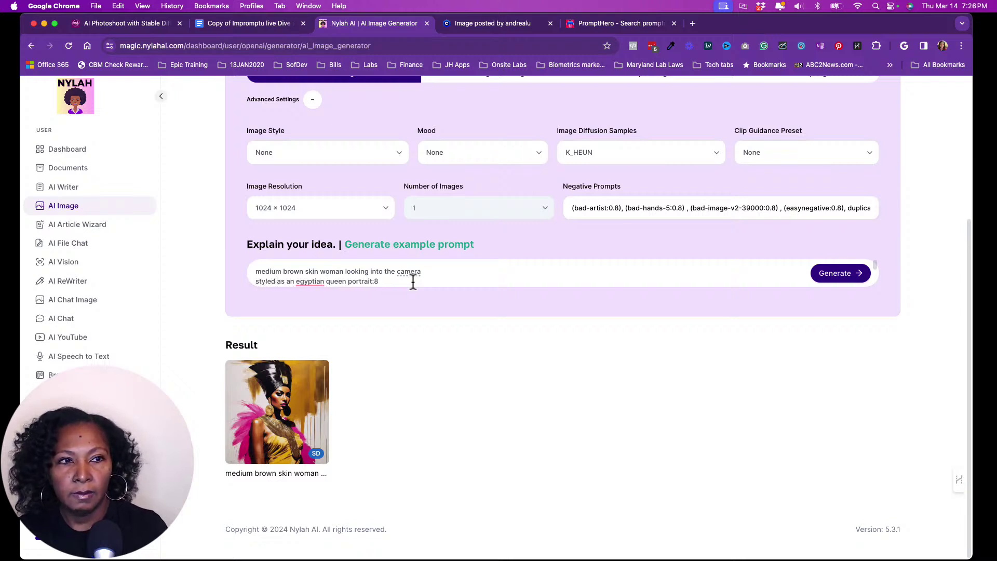
# Check the revised prompt through to its end and generate a second image from it.
pyautogui.click(459, 275)
pyautogui.press('super+v')
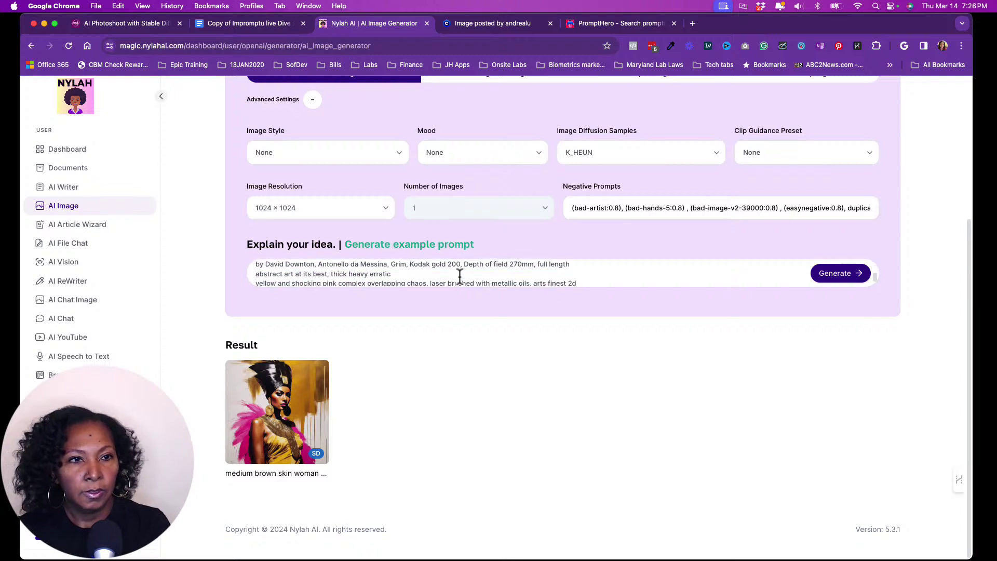
pyautogui.scroll(5, 460, 276)
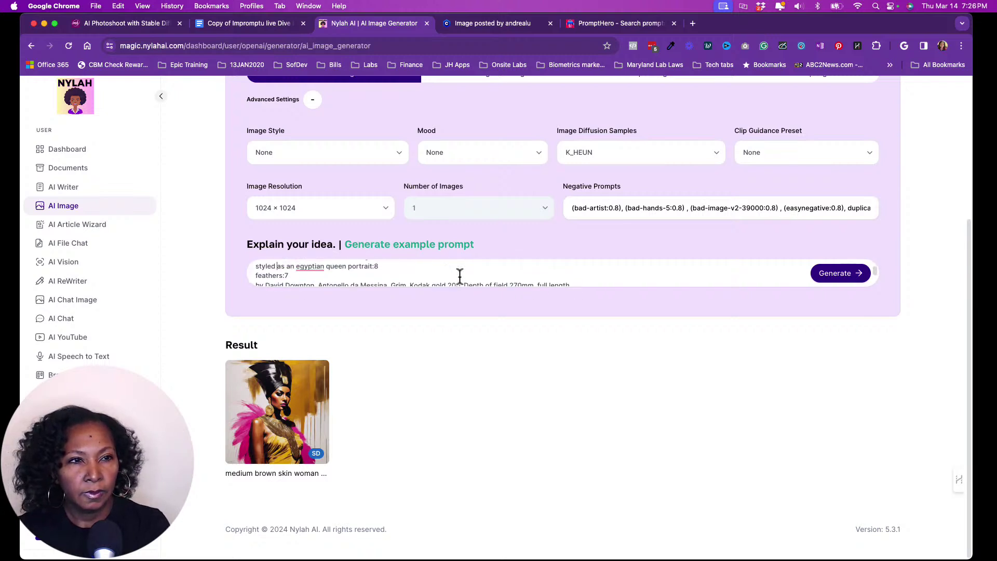
pyautogui.scroll(-3, 460, 276)
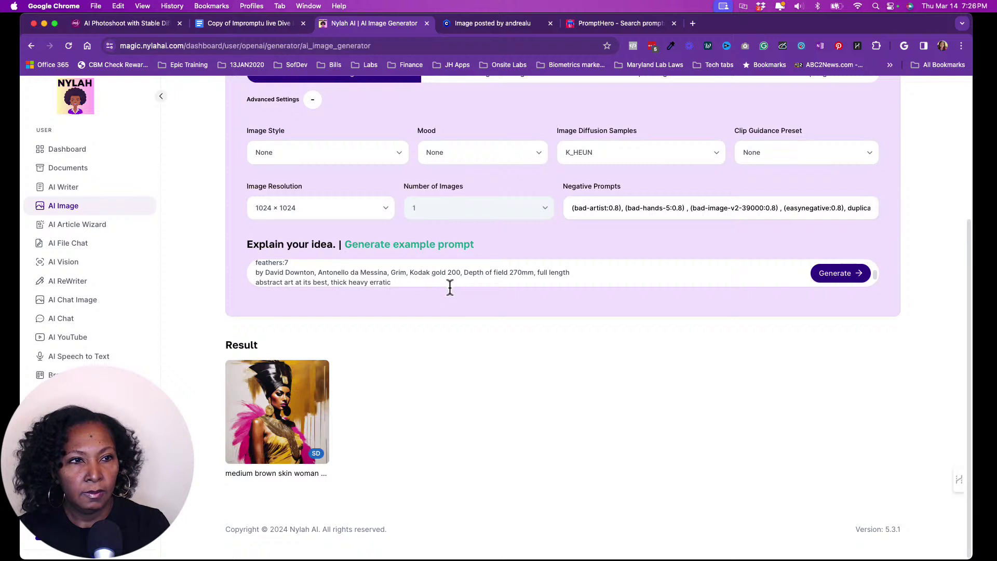
pyautogui.scroll(-2, 450, 275)
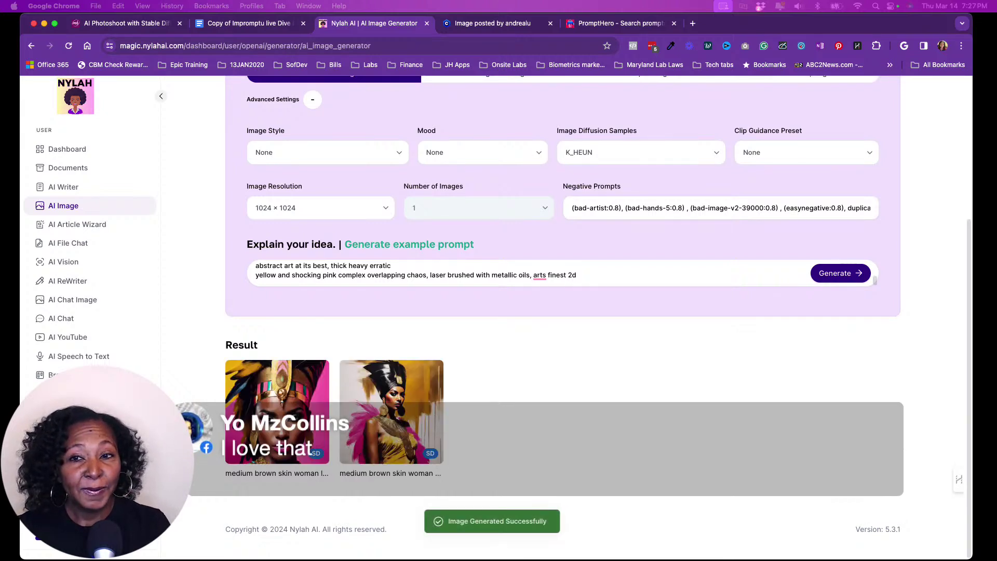
# View the second generated image at larger size, close it and return to the original portrait on Civitai.
pyautogui.click(281, 426)
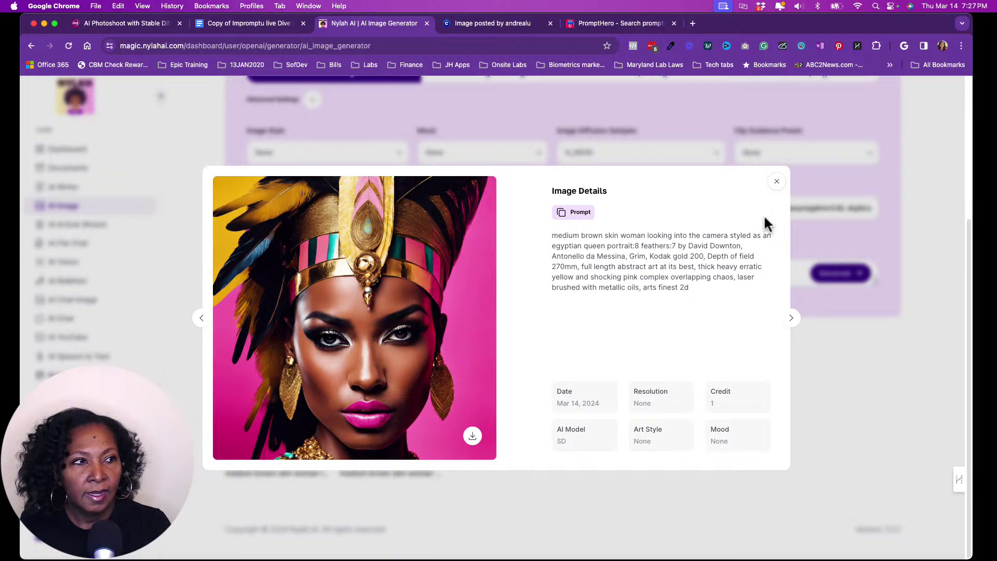
pyautogui.click(775, 184)
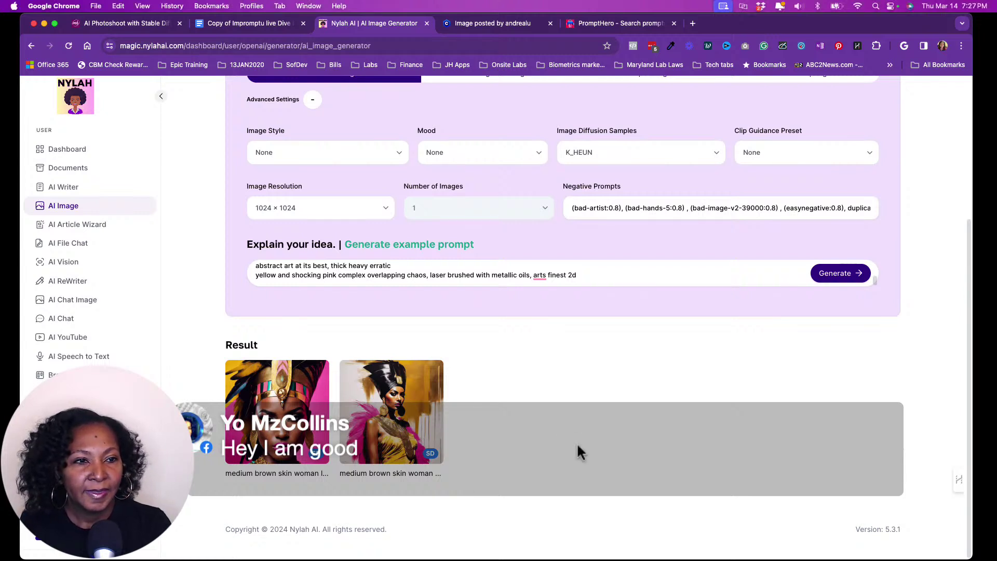
pyautogui.click(480, 29)
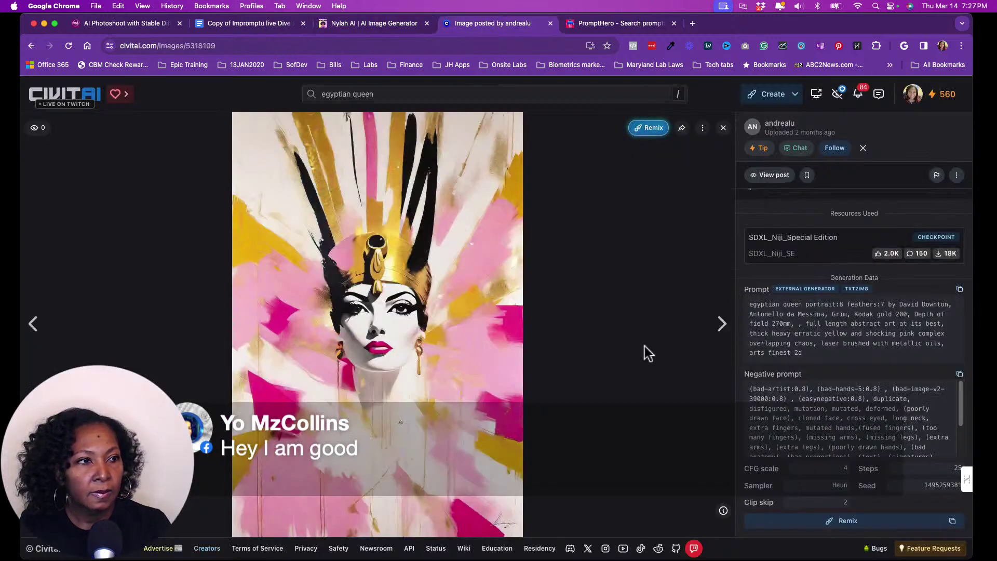
# Read the original portrait's negative prompt through to its end.
pyautogui.scroll(-2, 857, 418)
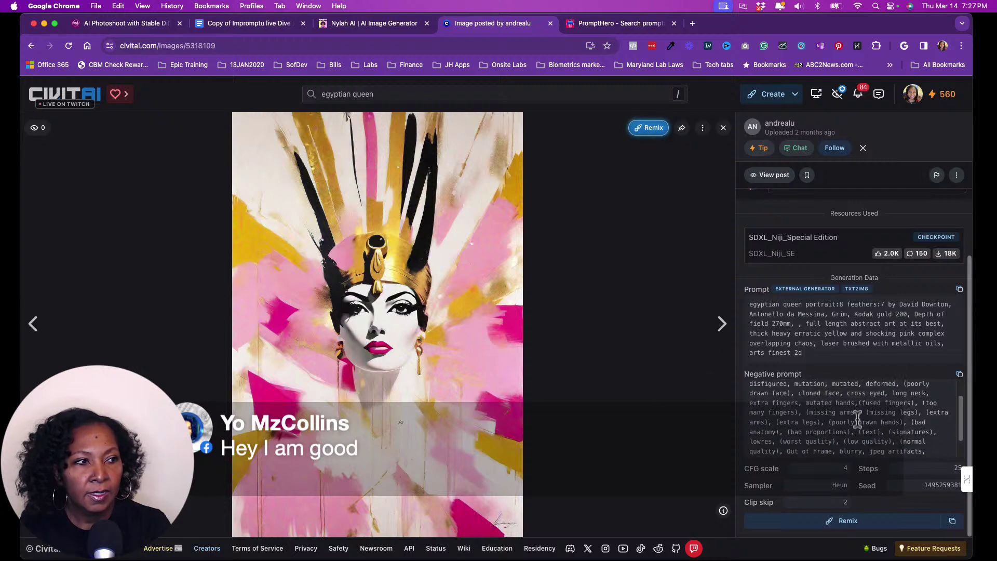
pyautogui.scroll(-2, 857, 418)
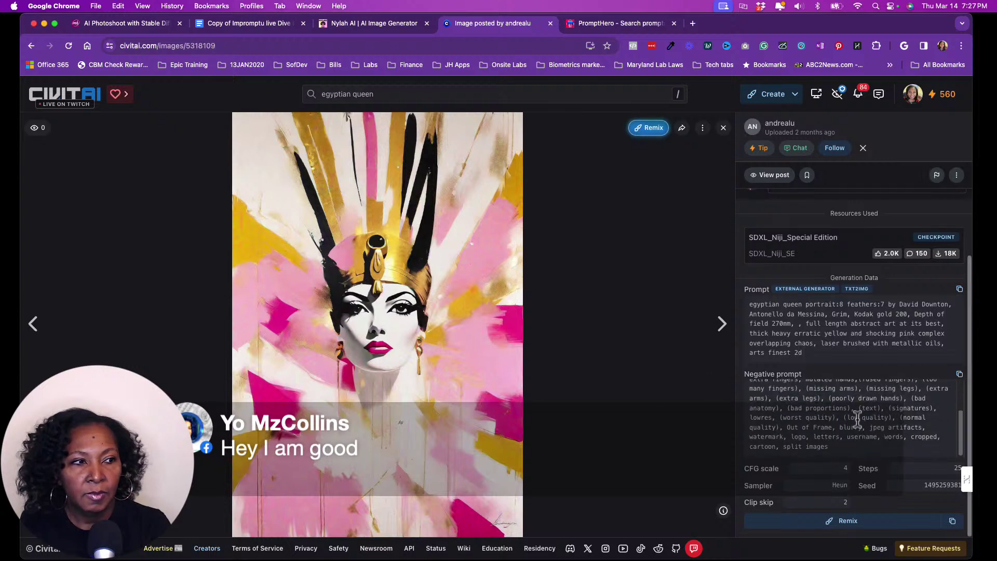
pyautogui.click(508, 92)
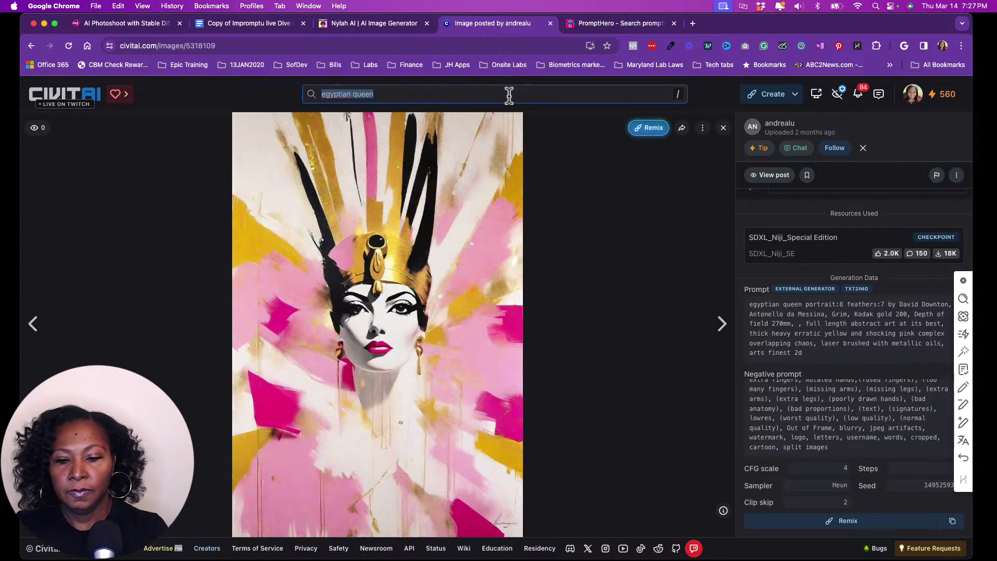
pyautogui.write('d')
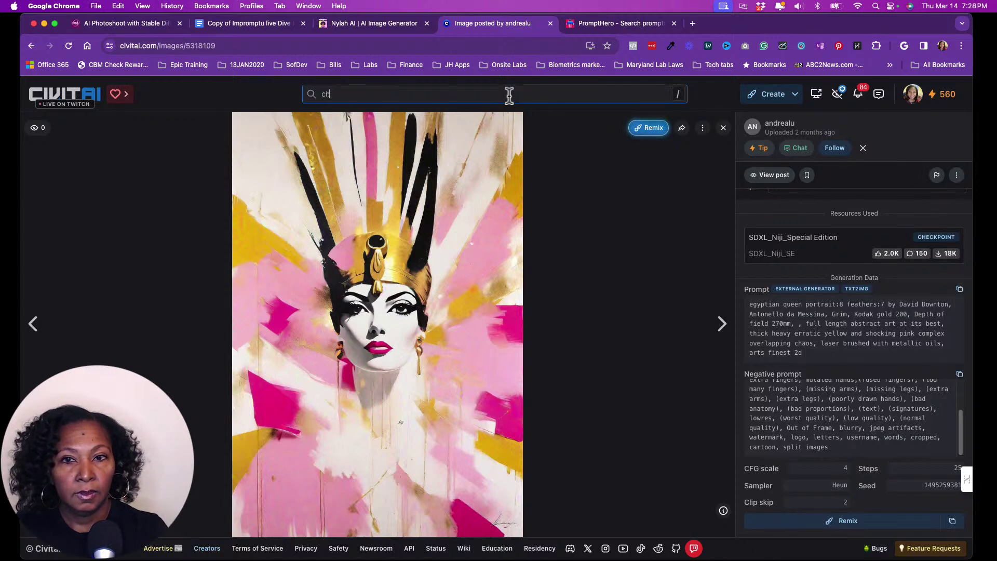
pyautogui.write('hibi')
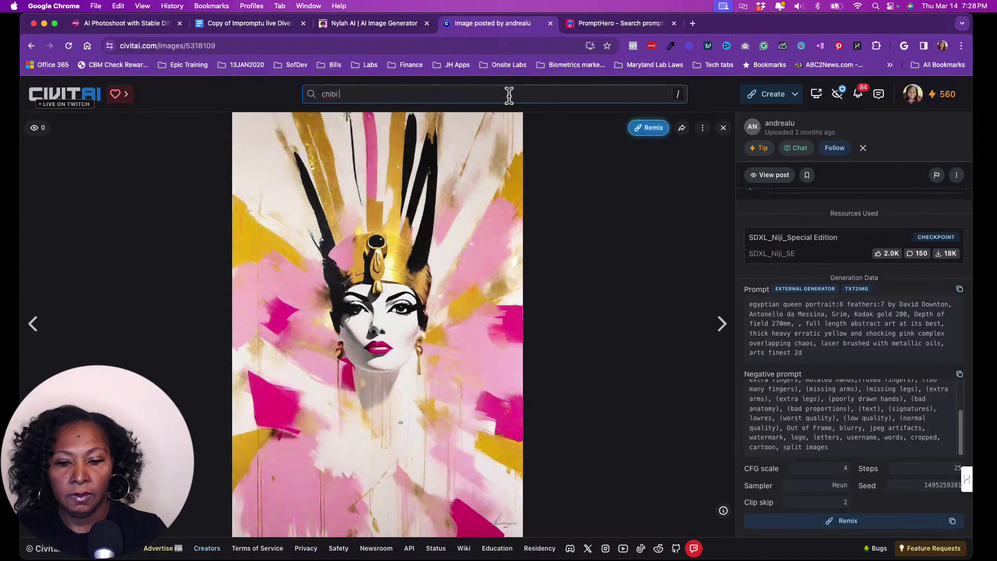
pyautogui.write(' doo')
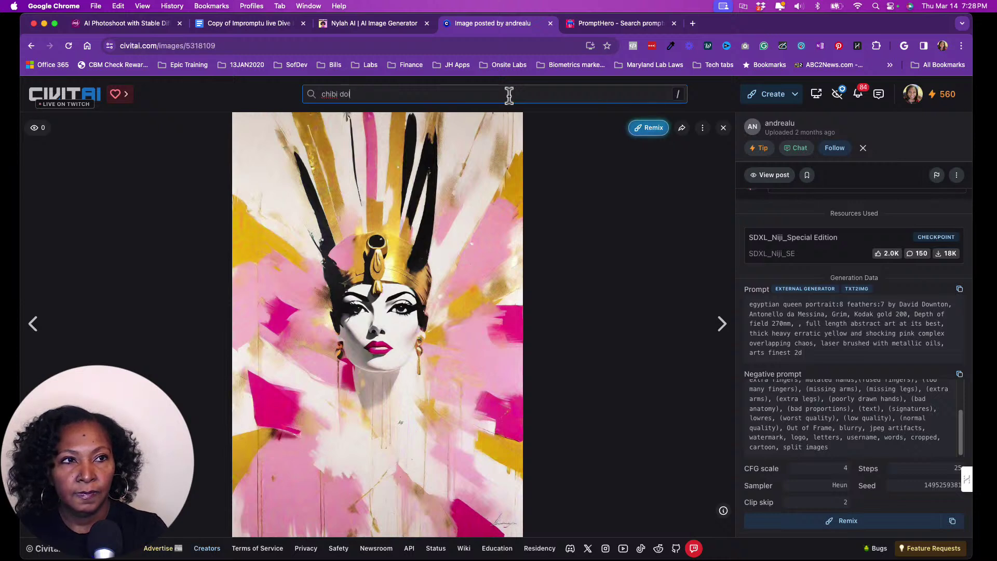
pyautogui.write('ls')
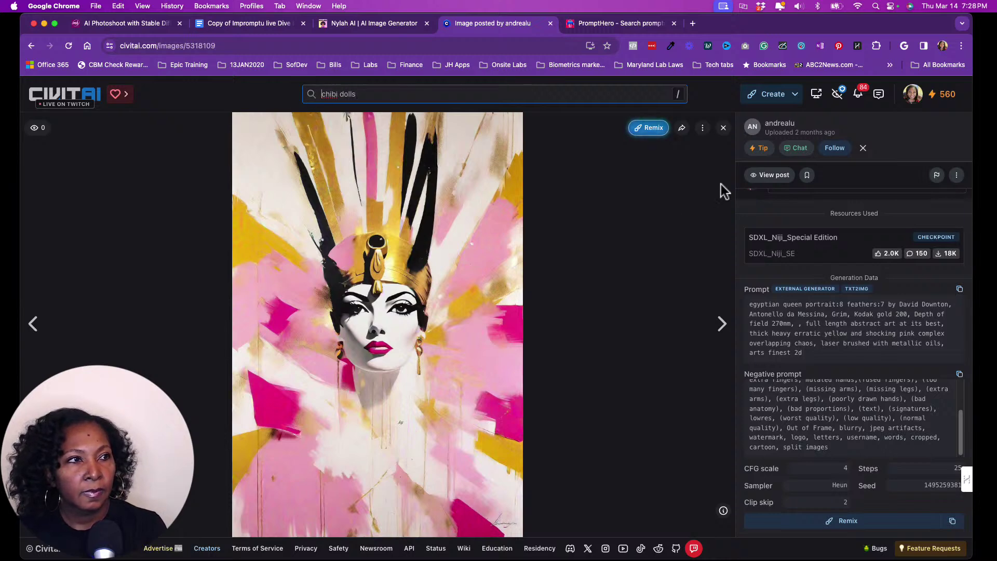
# Browse the Egyptian queen image results and view the painted portrait with the blue and red headdress, then return to the results.
pyautogui.click(723, 128)
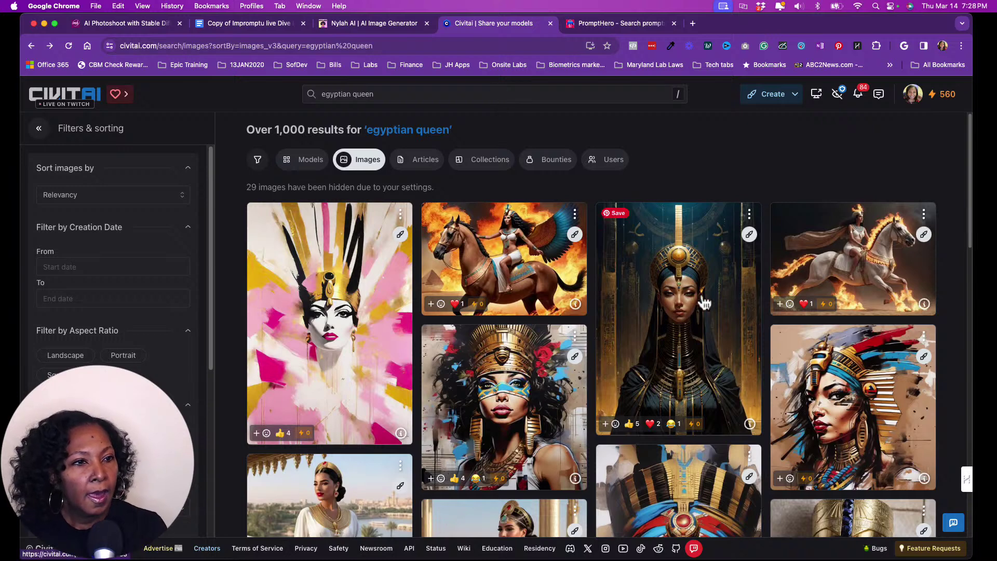
pyautogui.scroll(-2, 670, 342)
pyautogui.scroll(-3, 669, 342)
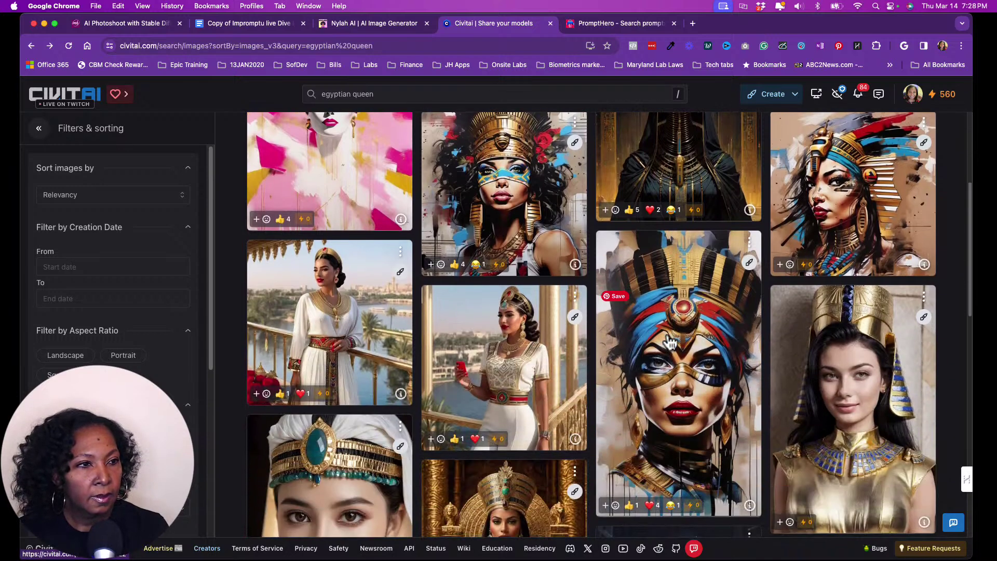
pyautogui.scroll(-2, 670, 342)
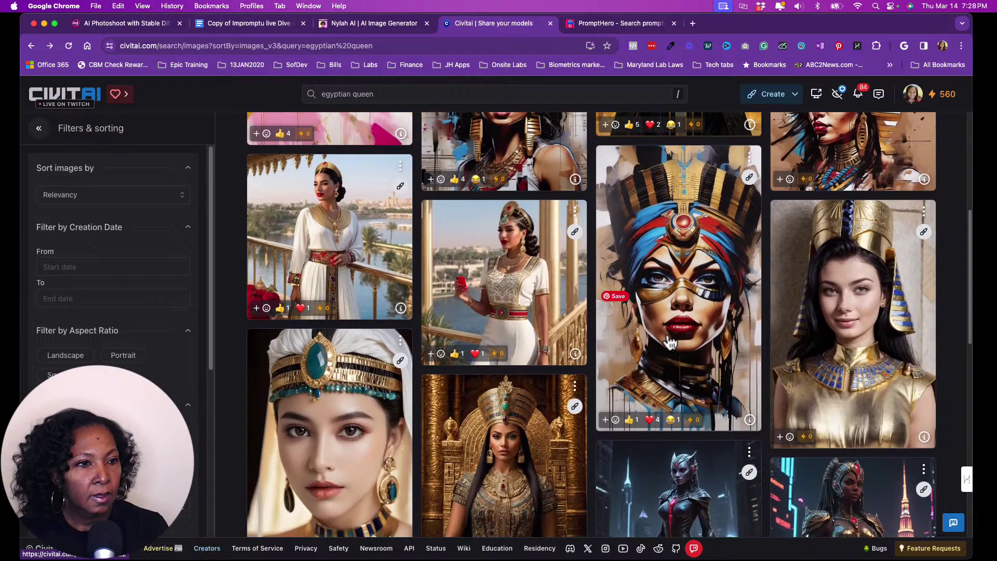
pyautogui.scroll(-1, 701, 336)
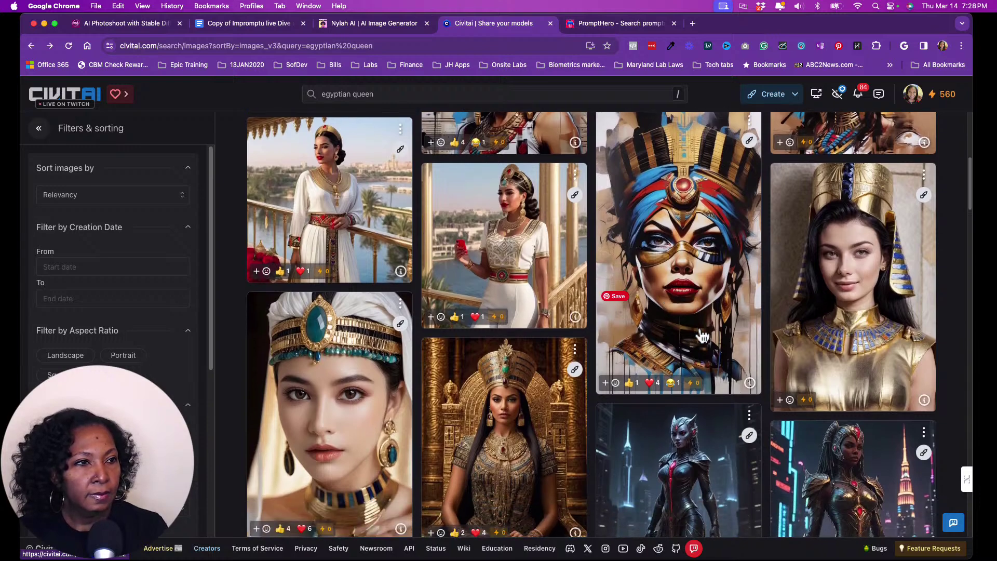
pyautogui.click(685, 285)
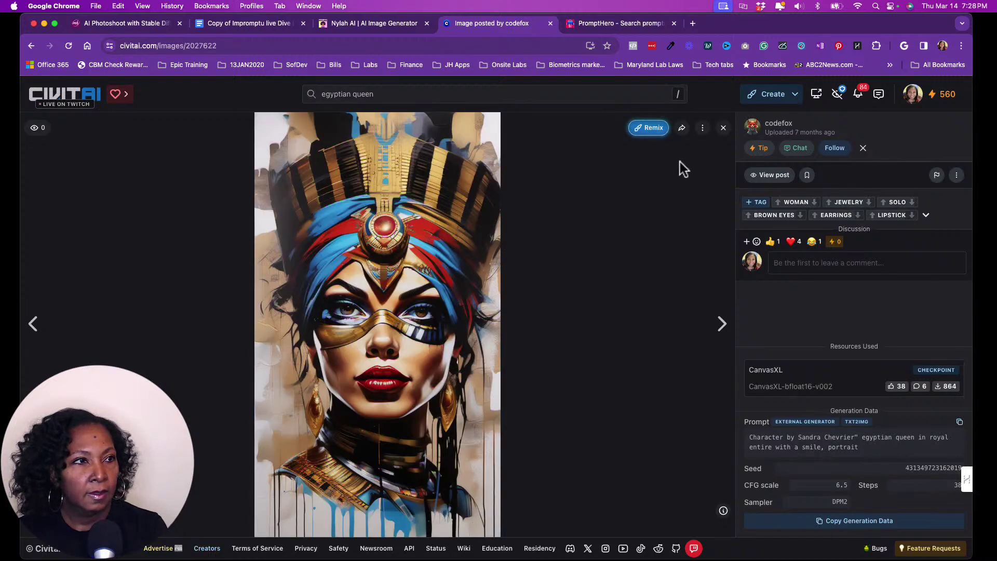
pyautogui.click(723, 127)
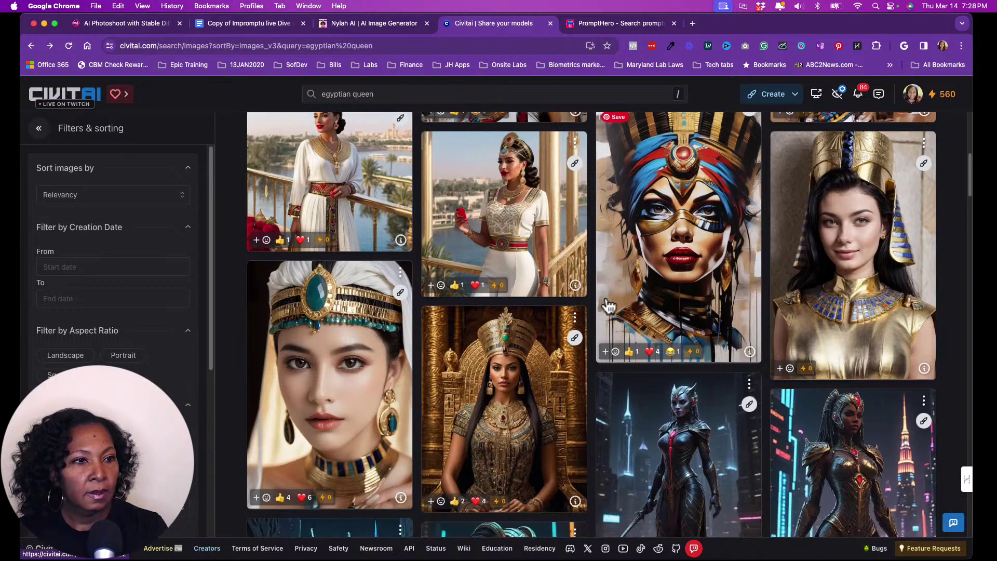
# Open the image of the Egyptian queen seated on a golden throne and copy its prompt.
pyautogui.scroll(-3, 608, 306)
pyautogui.click(508, 319)
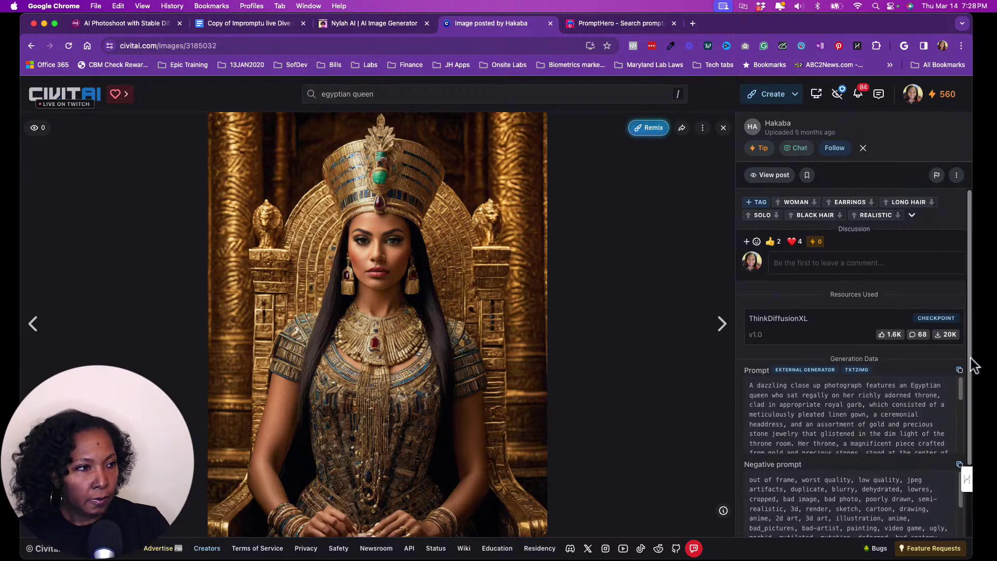
pyautogui.click(958, 373)
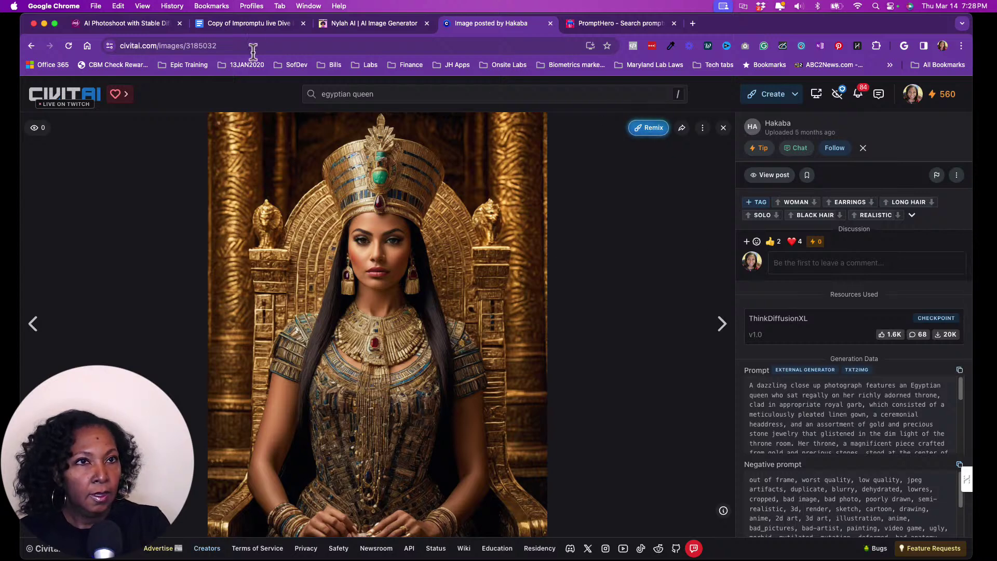
# In the Nylah AI image generator, replace everything after "medium brown skin woman" in the prompt with the copied throne portrait prompt.
pyautogui.click(359, 23)
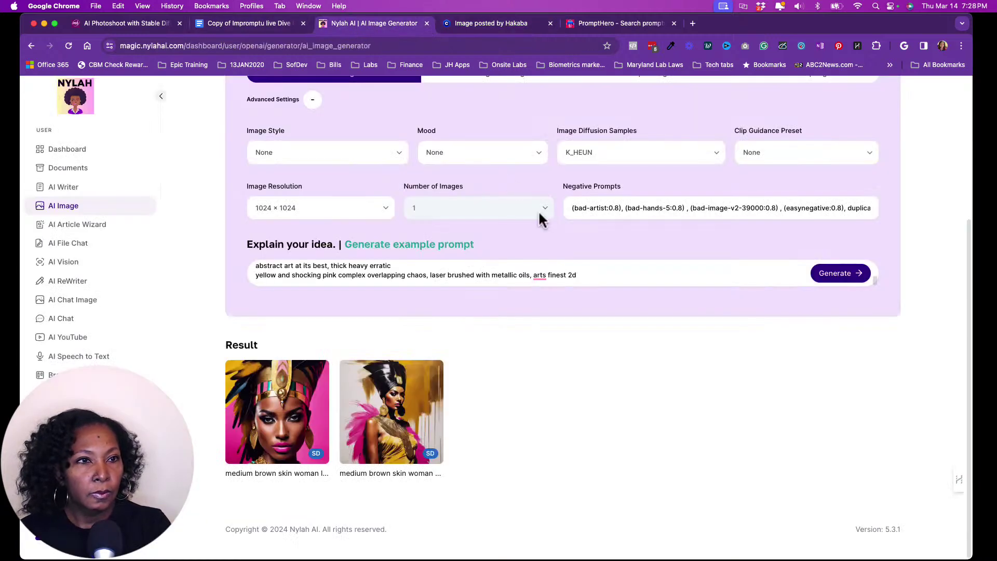
pyautogui.scroll(3, 499, 282)
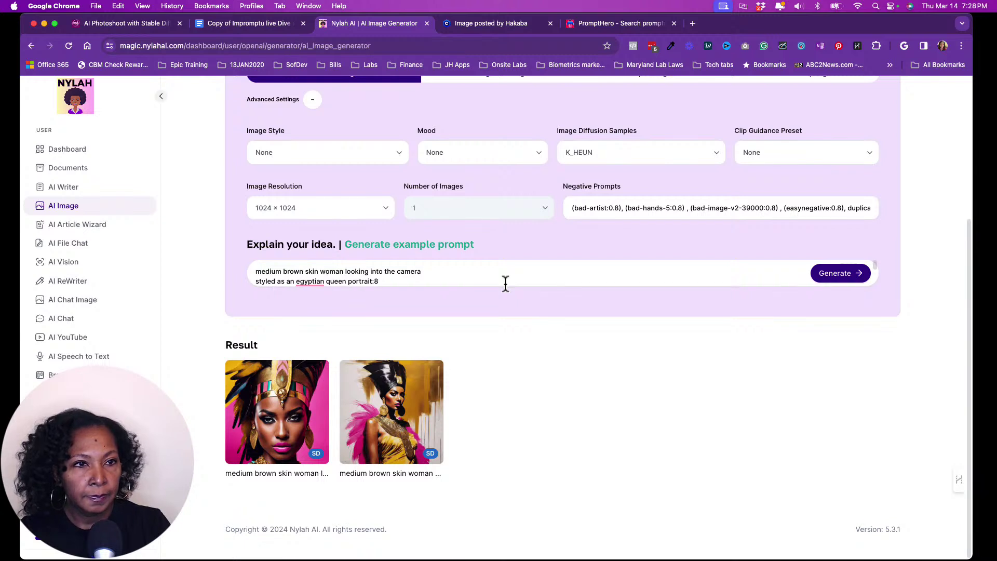
pyautogui.scroll(-2, 504, 282)
pyautogui.scroll(2, 416, 283)
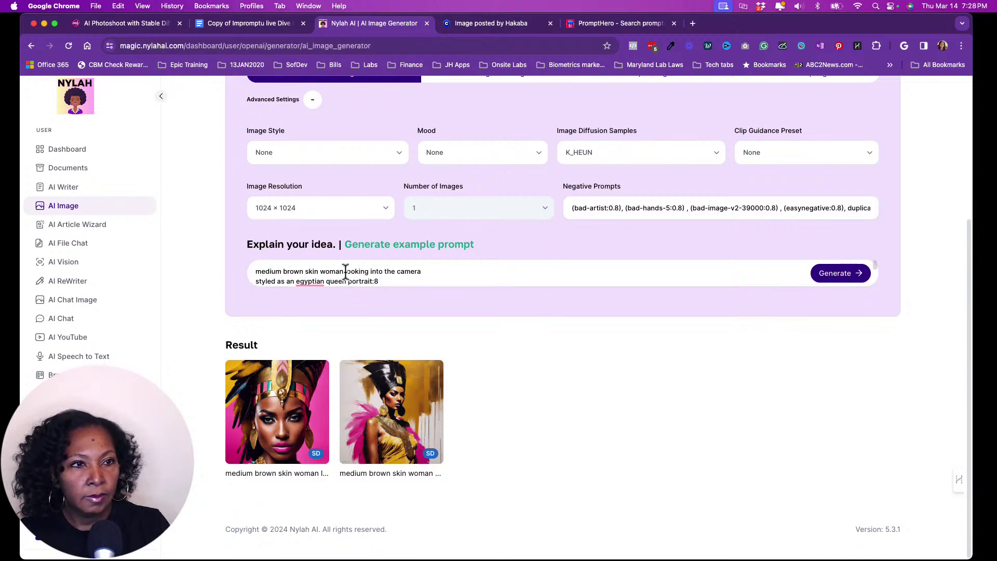
pyautogui.moveTo(347, 271); pyautogui.dragTo(388, 311)
pyautogui.press('BackSpace')
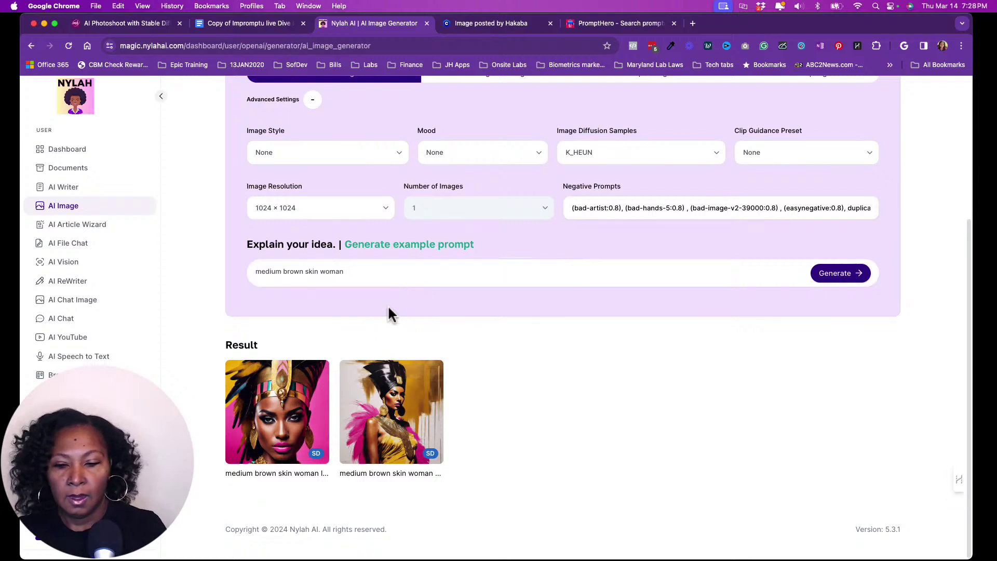
pyautogui.press('super+v')
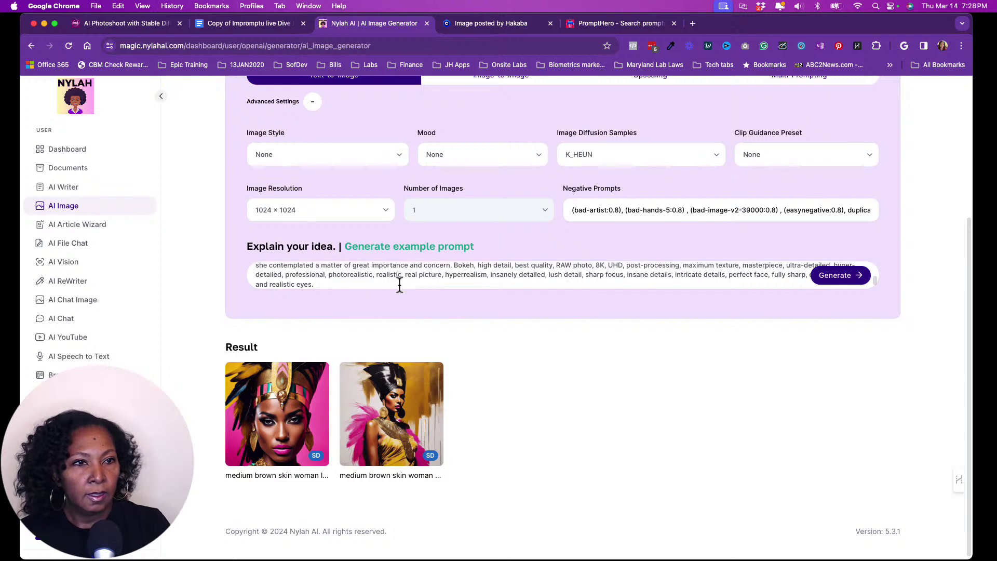
# Read the combined prompt from its beginning to its end, checking the description of the queen and the quality keywords.
pyautogui.press('Up')
pyautogui.press('Up')
pyautogui.press('Up')
pyautogui.press('Up')
pyautogui.press('Up')
pyautogui.press('Up')
pyautogui.press('Up')
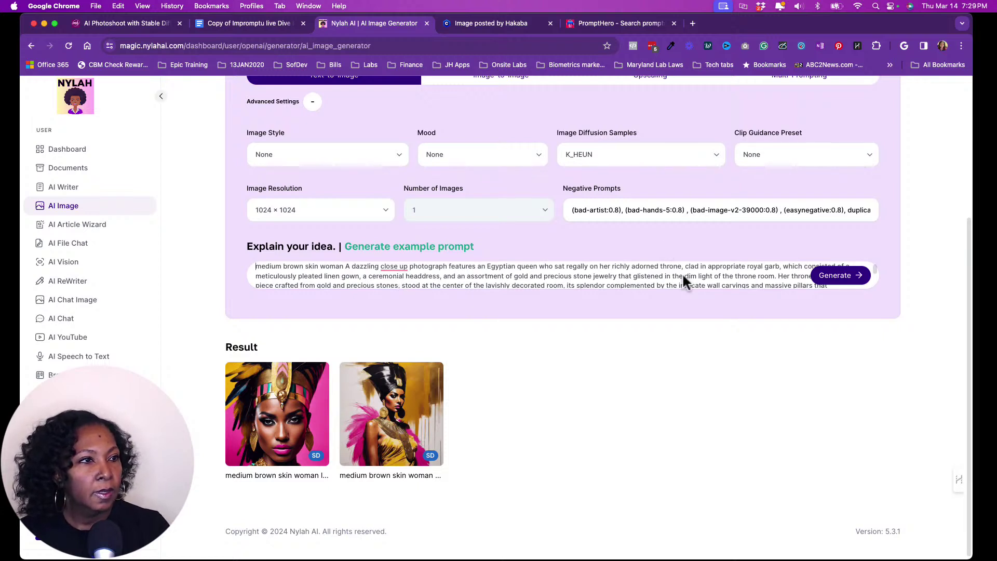
pyautogui.scroll(-1, 734, 276)
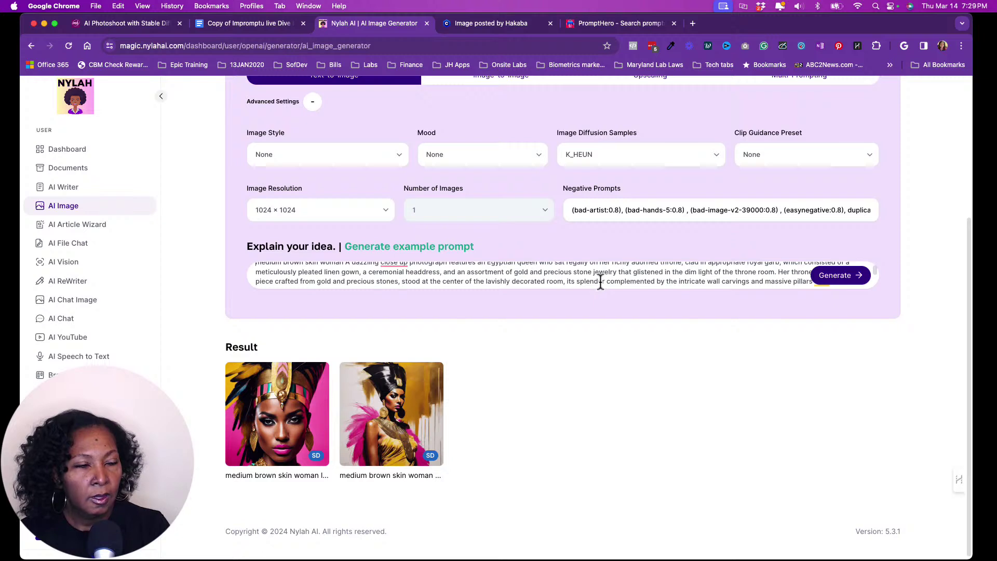
pyautogui.scroll(-3, 600, 282)
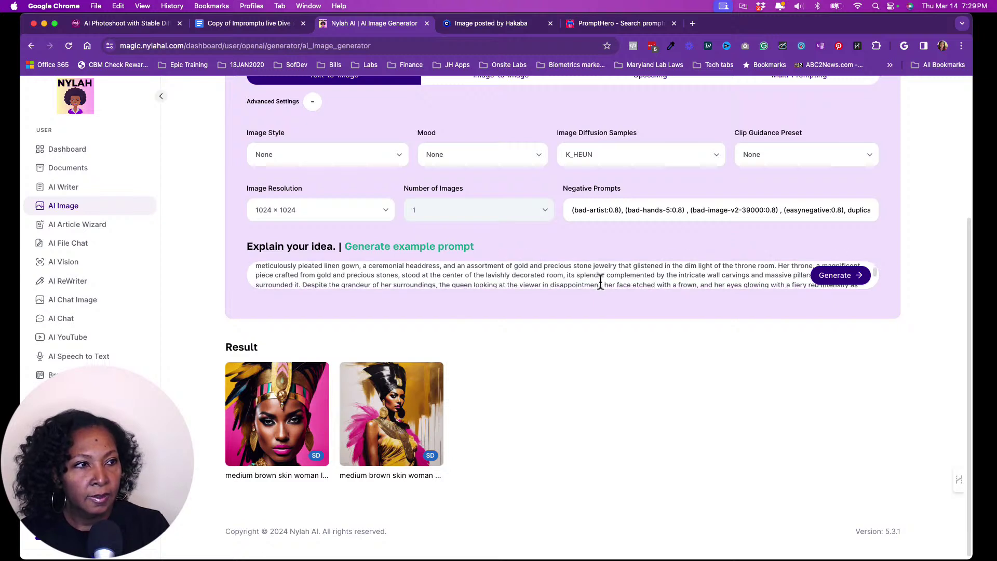
pyautogui.scroll(-1, 600, 282)
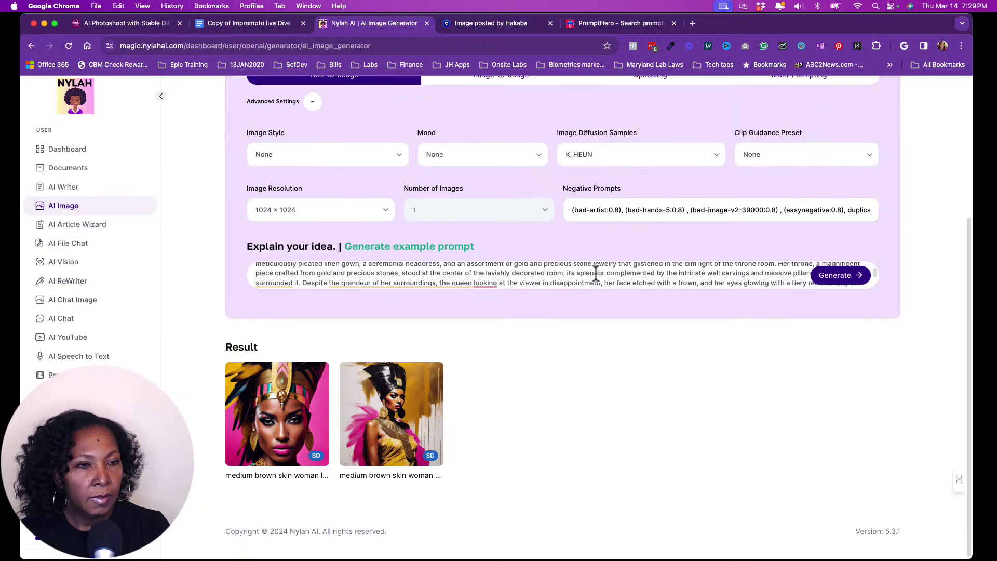
pyautogui.scroll(-2, 521, 270)
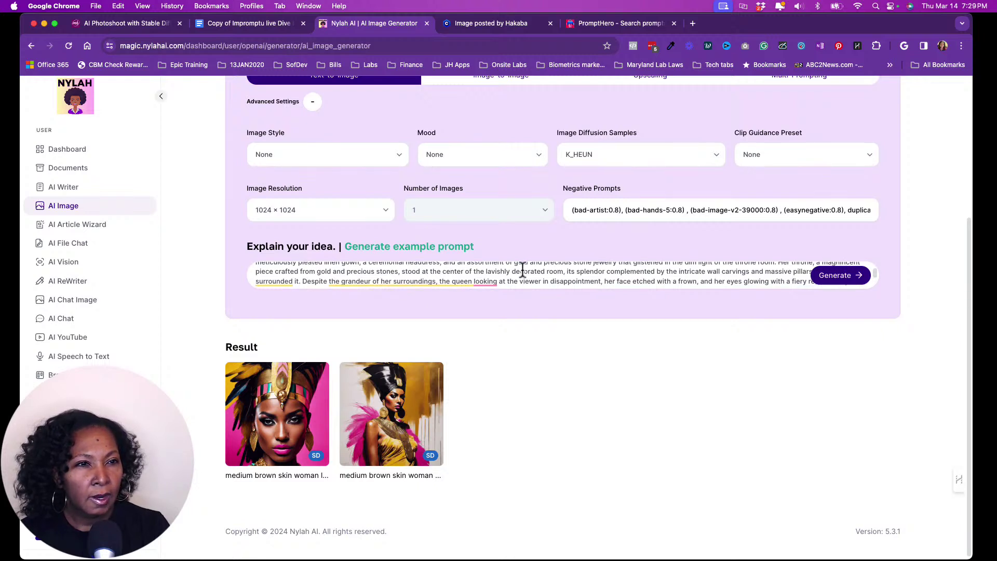
pyautogui.scroll(-2, 522, 270)
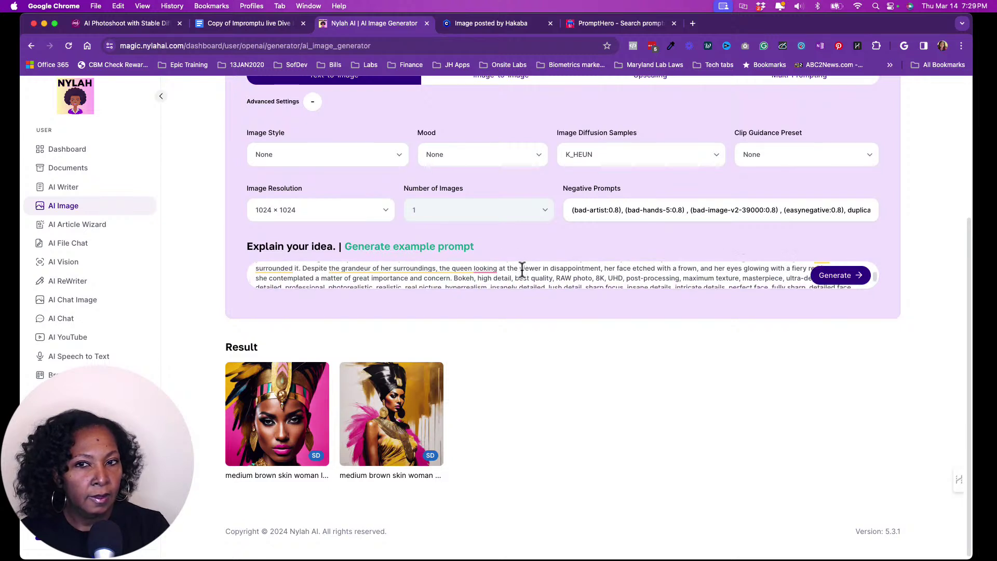
pyautogui.scroll(-1, 522, 270)
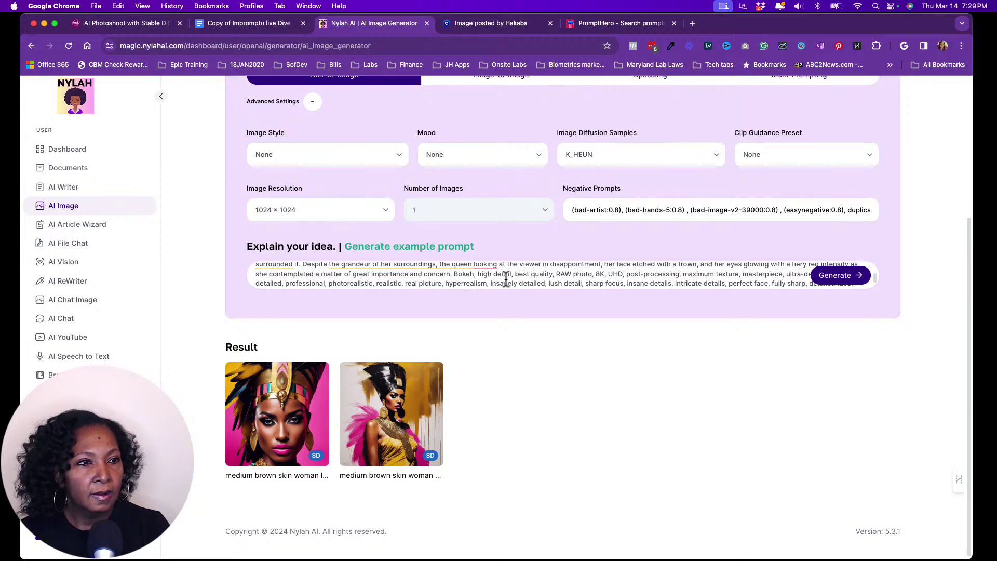
pyautogui.scroll(-1, 639, 279)
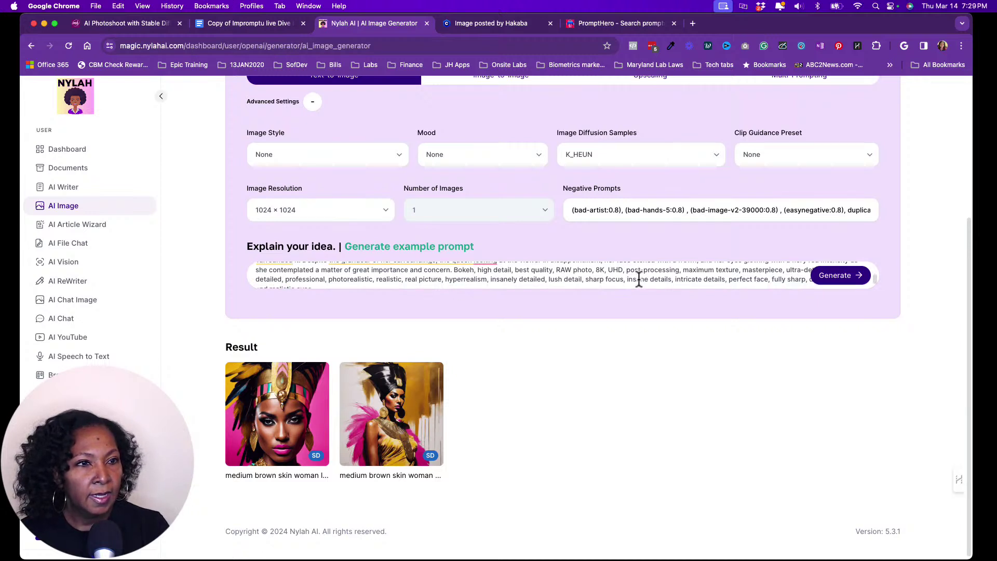
pyautogui.scroll(-2, 639, 281)
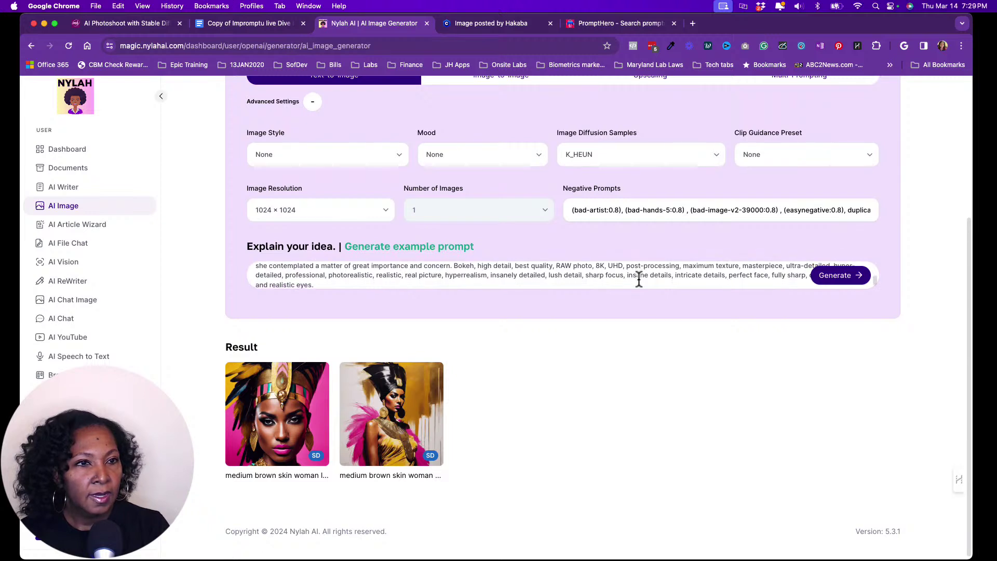
pyautogui.scroll(1, 639, 279)
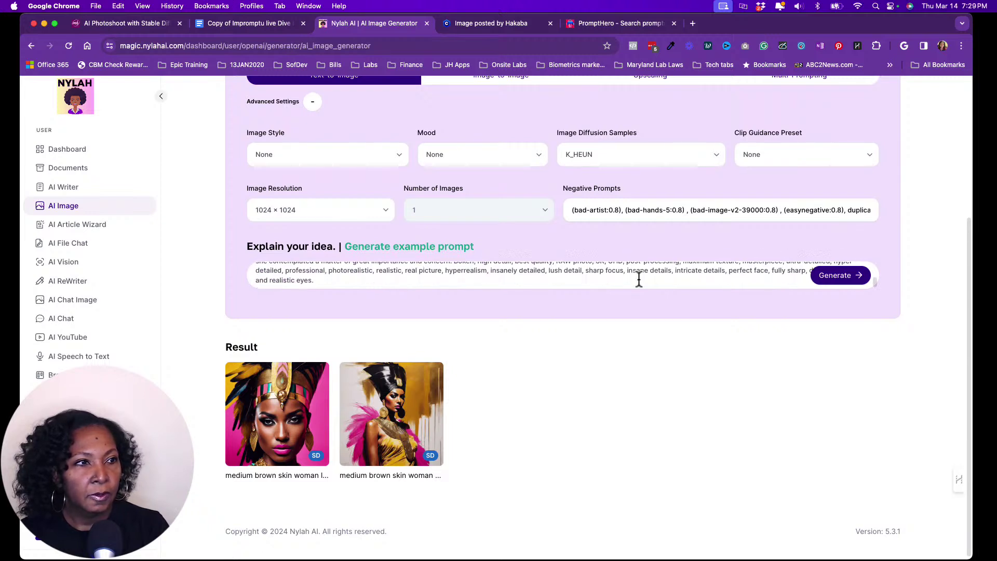
pyautogui.scroll(1, 639, 279)
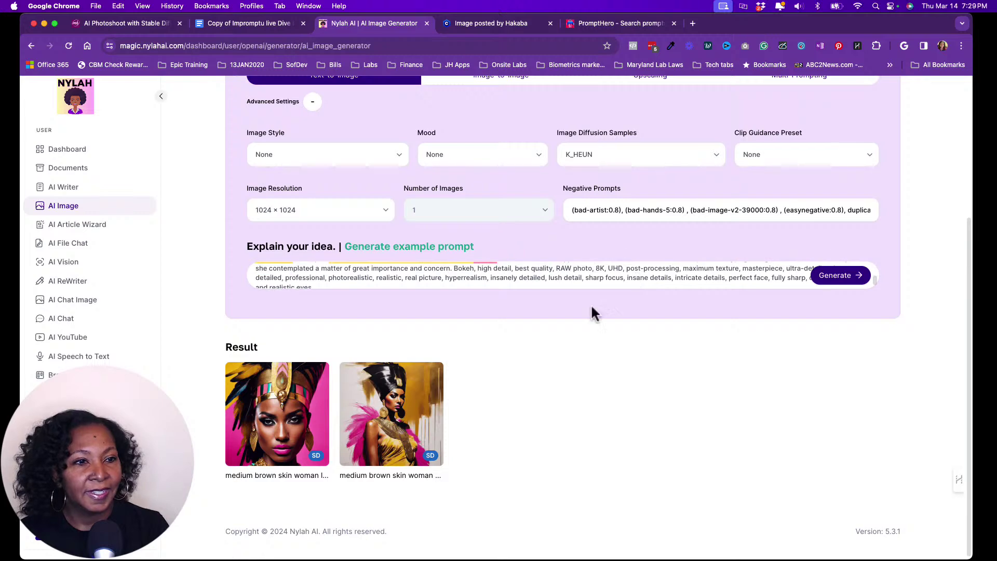
# Switch to the throne portrait on Civitai, read its negative prompt and sampler settings, and copy the negative prompt.
pyautogui.click(481, 22)
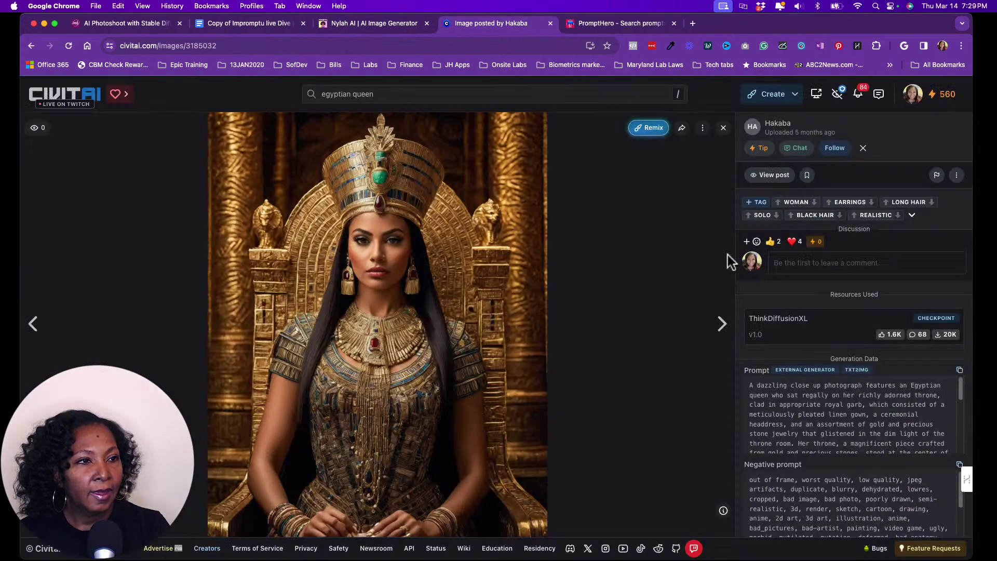
pyautogui.scroll(2, 830, 485)
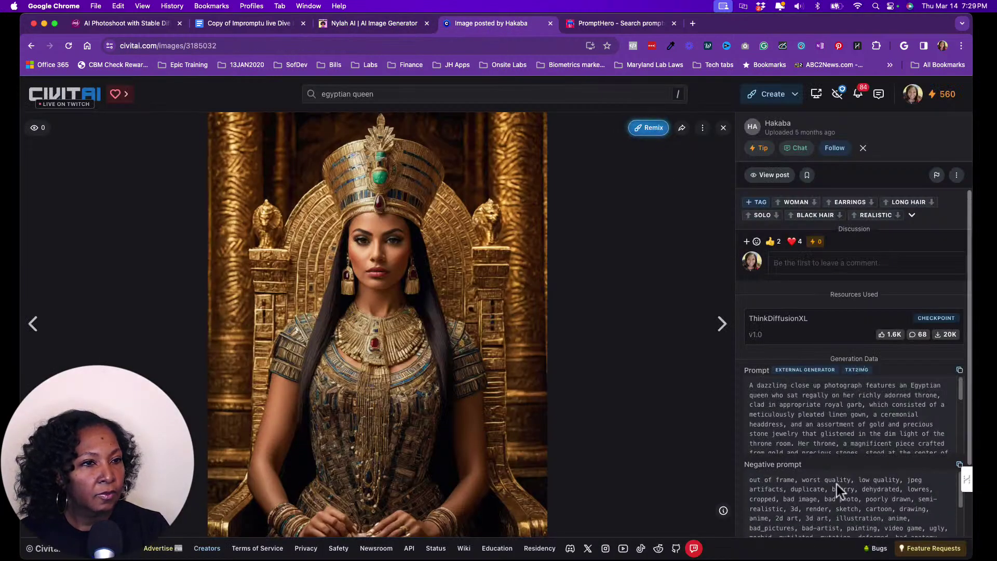
pyautogui.moveTo(963, 478)
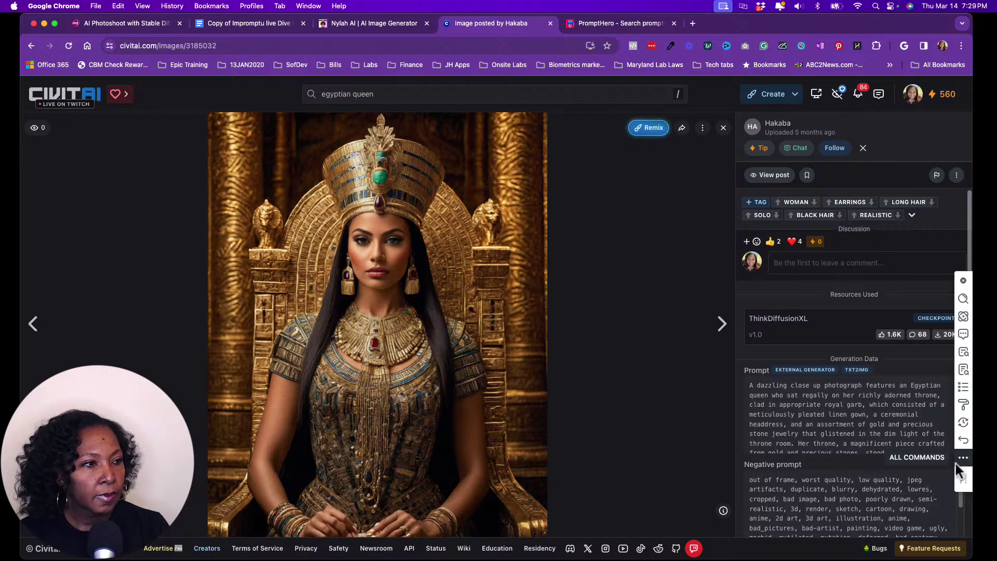
pyautogui.click(963, 281)
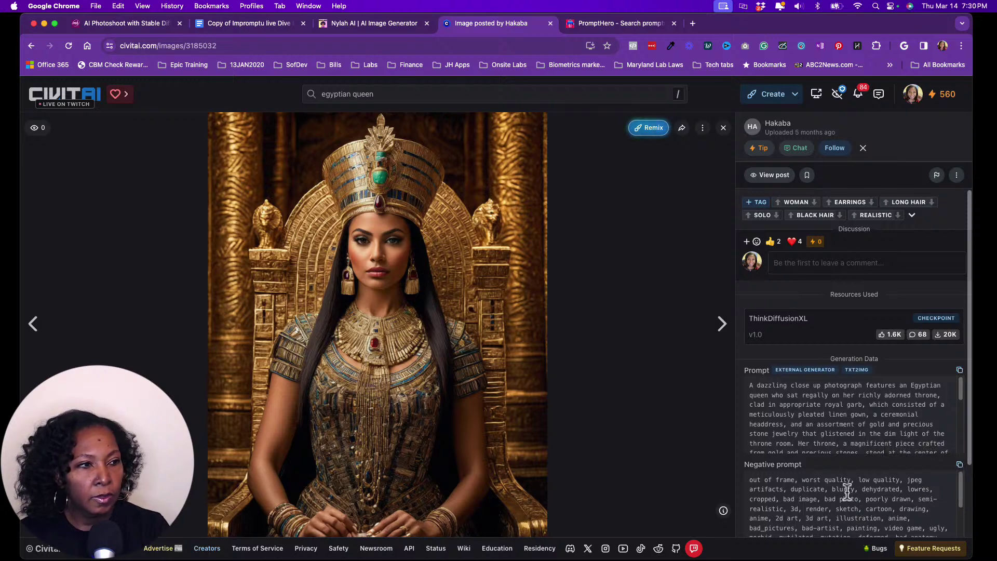
pyautogui.scroll(-1, 846, 493)
pyautogui.scroll(-1, 847, 492)
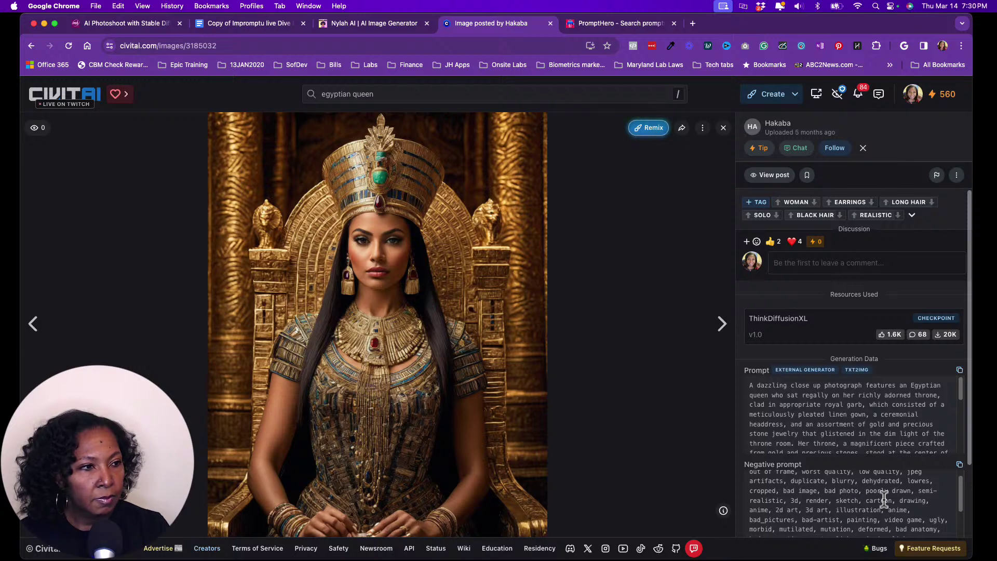
pyautogui.scroll(-3, 884, 499)
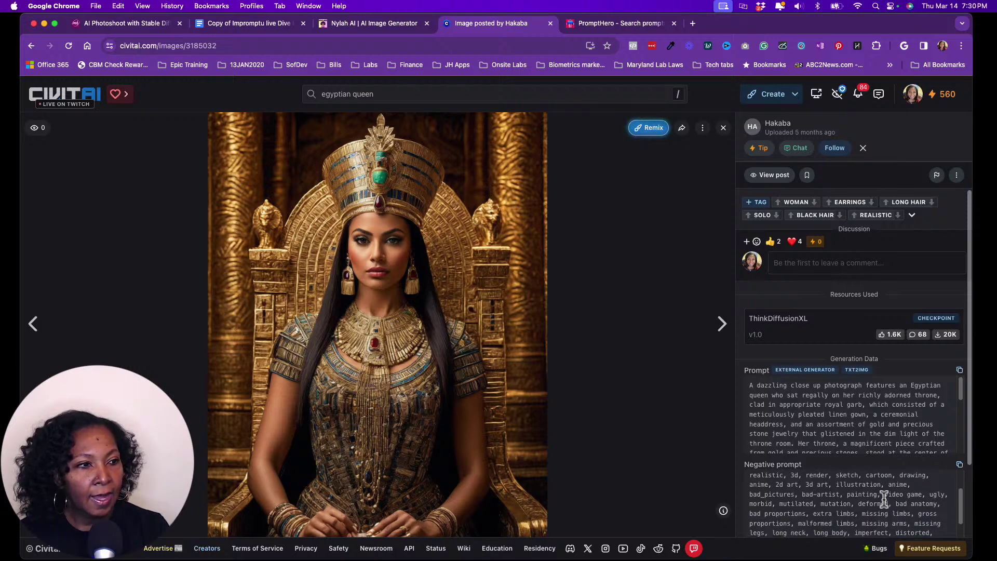
pyautogui.scroll(-2, 884, 498)
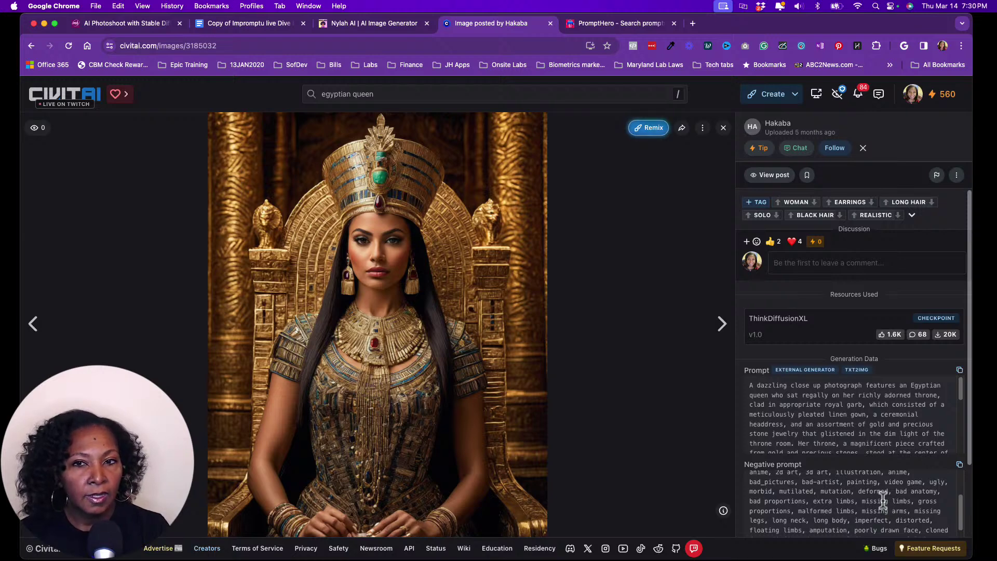
pyautogui.scroll(-5, 882, 500)
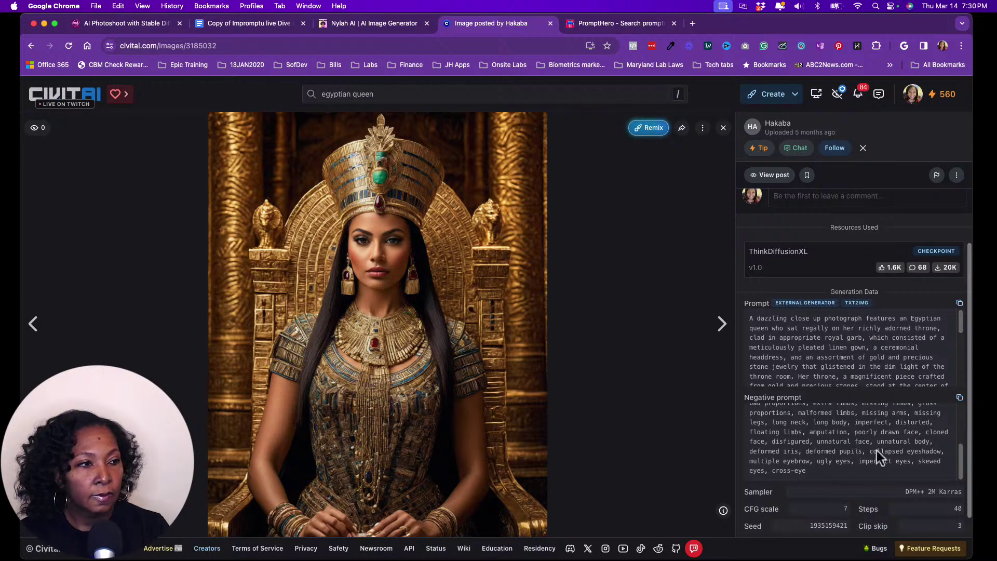
pyautogui.scroll(-1, 886, 475)
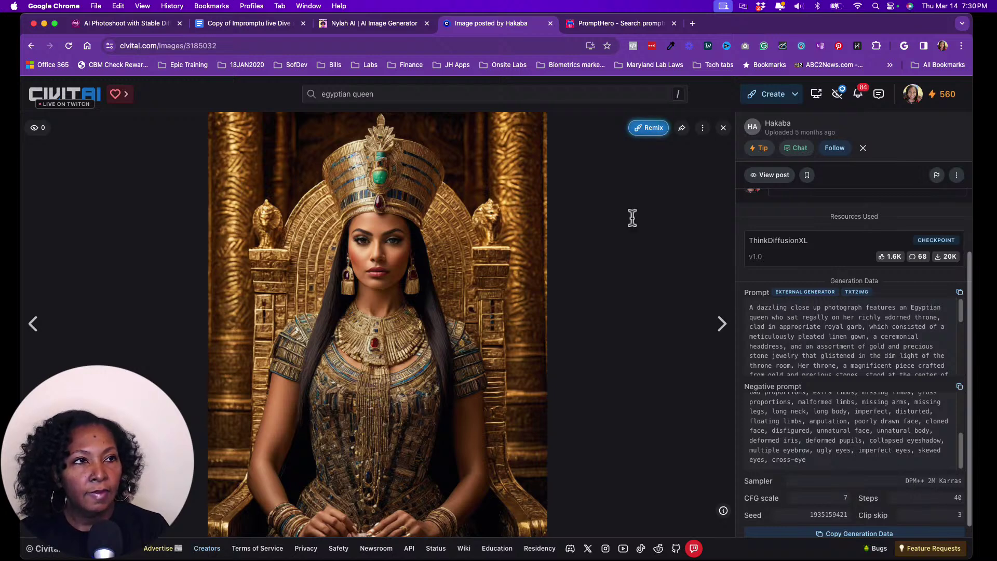
# In the Nylah AI image generator, replace the existing negative prompts with the copied Civitai negative prompt.
pyautogui.click(372, 24)
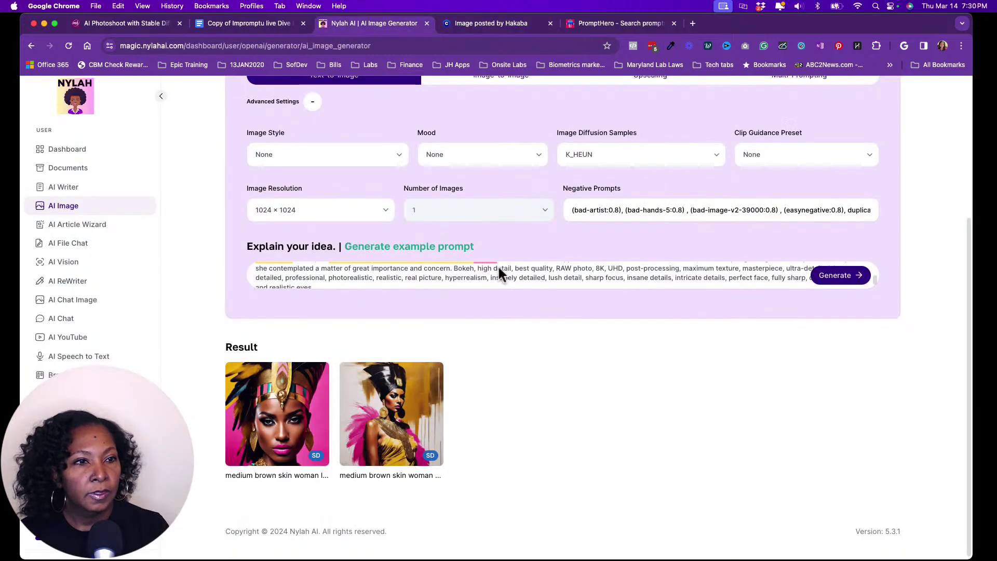
pyautogui.tripleClick(673, 210)
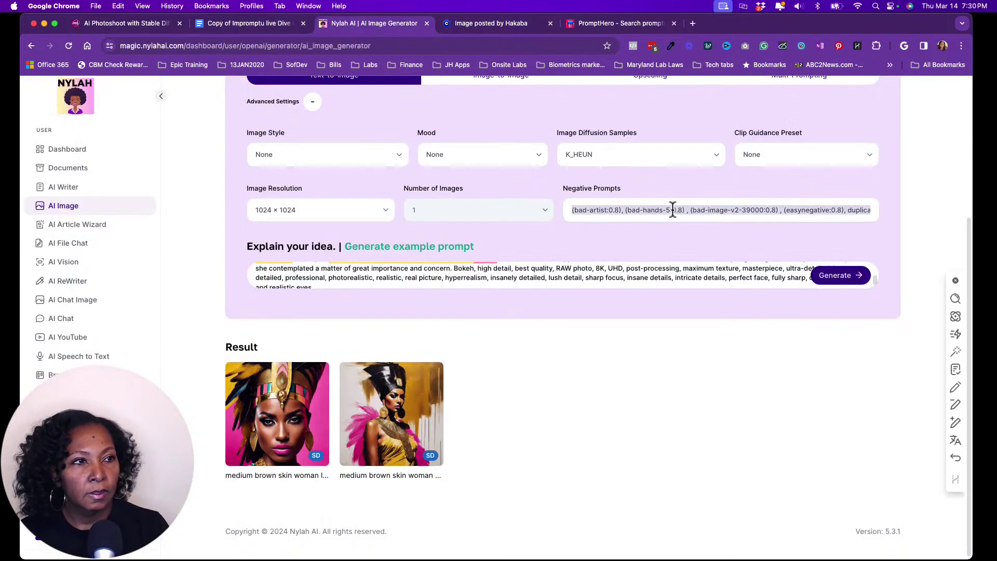
pyautogui.press('super+v')
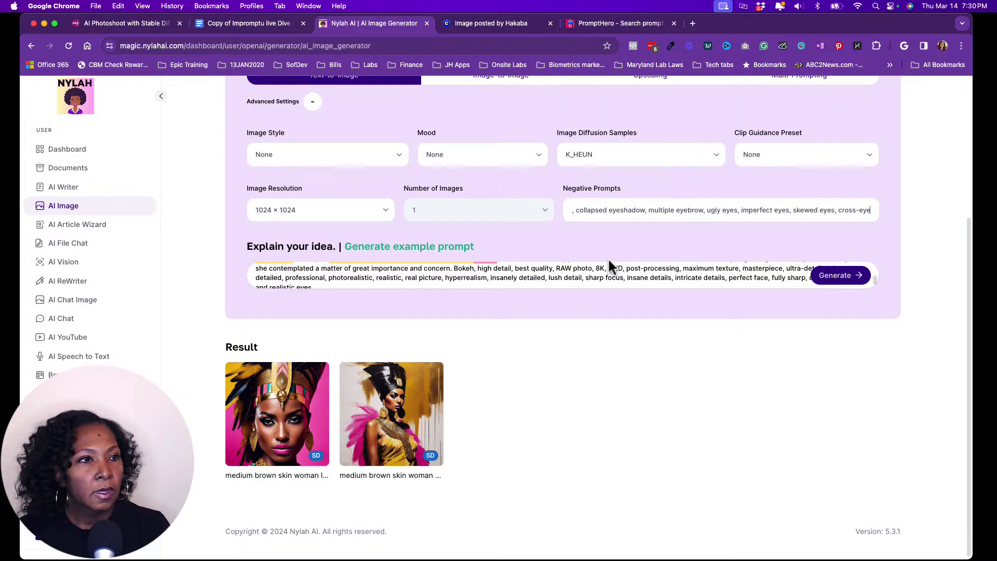
# Set the image diffusion sampler to K_DPMPP_2M and generate an image from the throne portrait prompt.
pyautogui.click(716, 155)
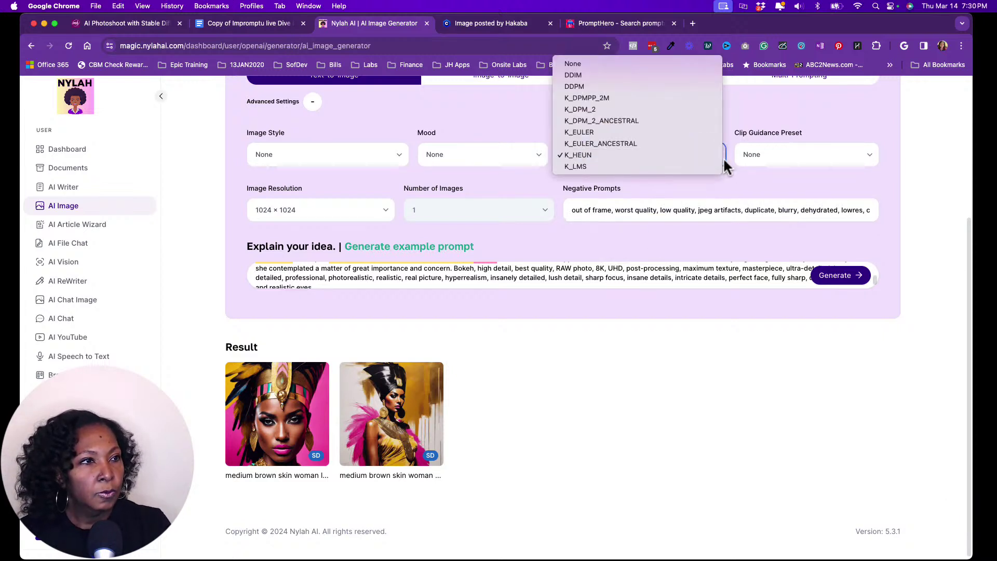
pyautogui.click(641, 98)
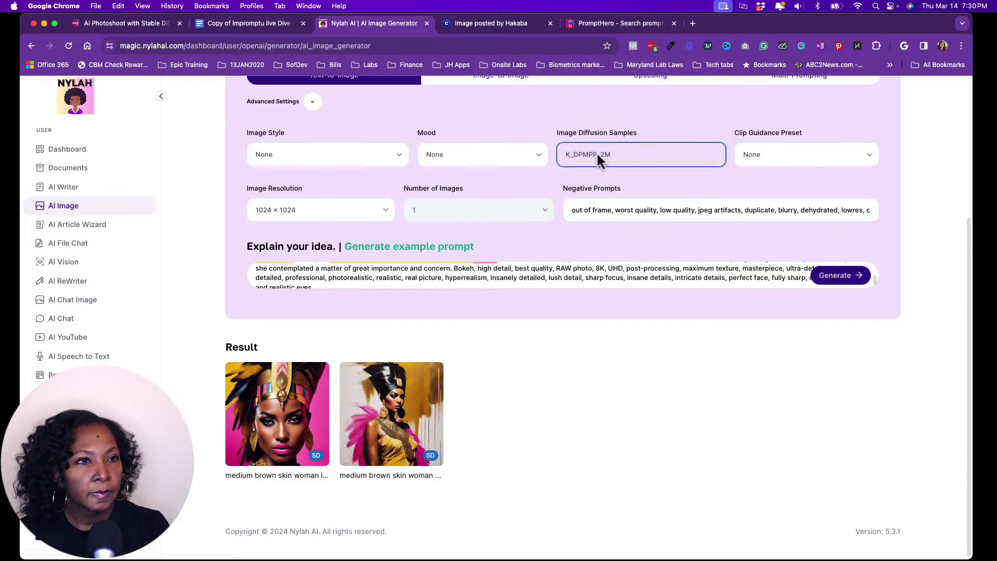
pyautogui.scroll(1, 596, 151)
pyautogui.scroll(3, 683, 294)
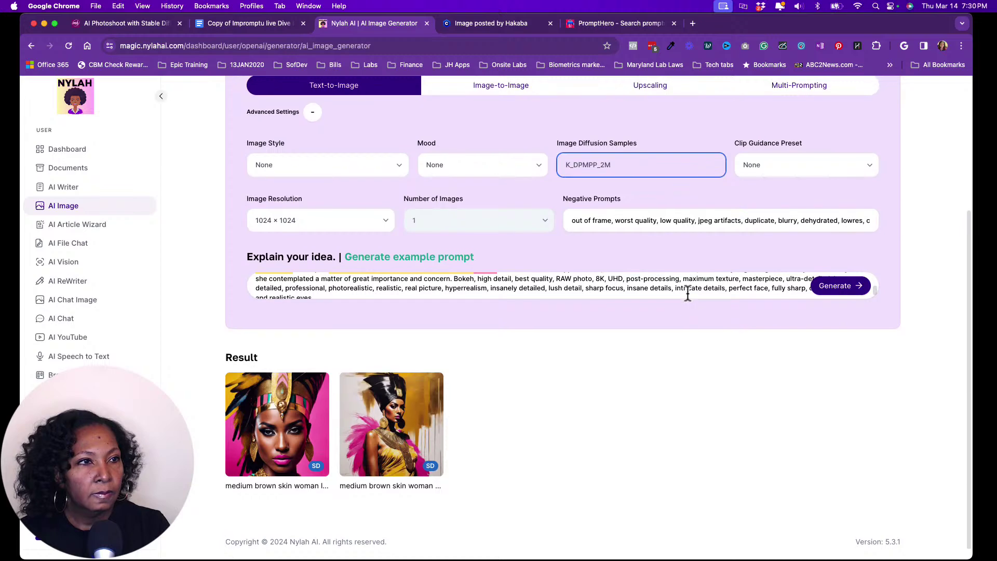
pyautogui.scroll(2, 611, 254)
pyautogui.scroll(2, 611, 255)
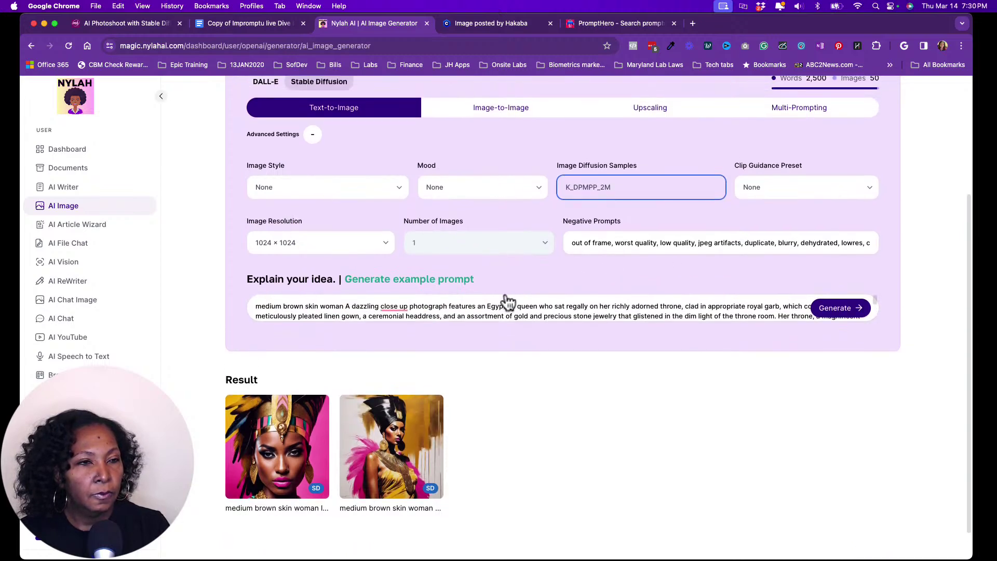
pyautogui.click(840, 320)
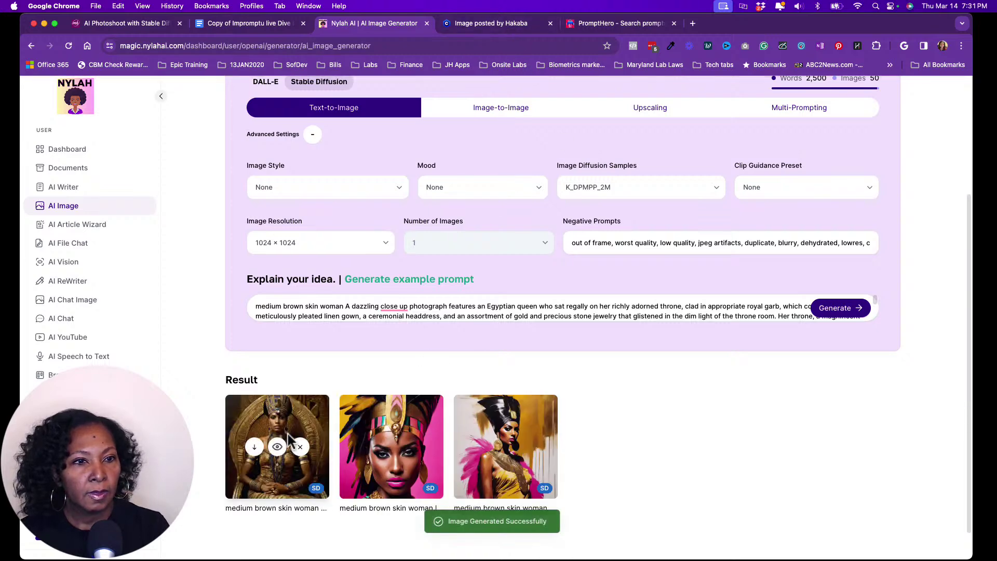
# View the newly generated throne image with its details, compare it with the Civitai original, and close the details.
pyautogui.click(277, 448)
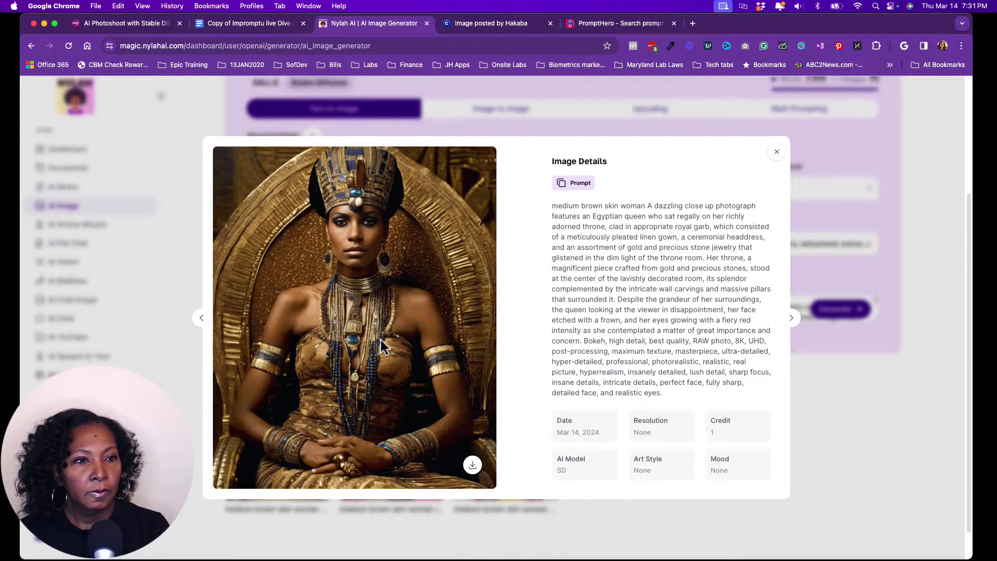
pyautogui.click(493, 23)
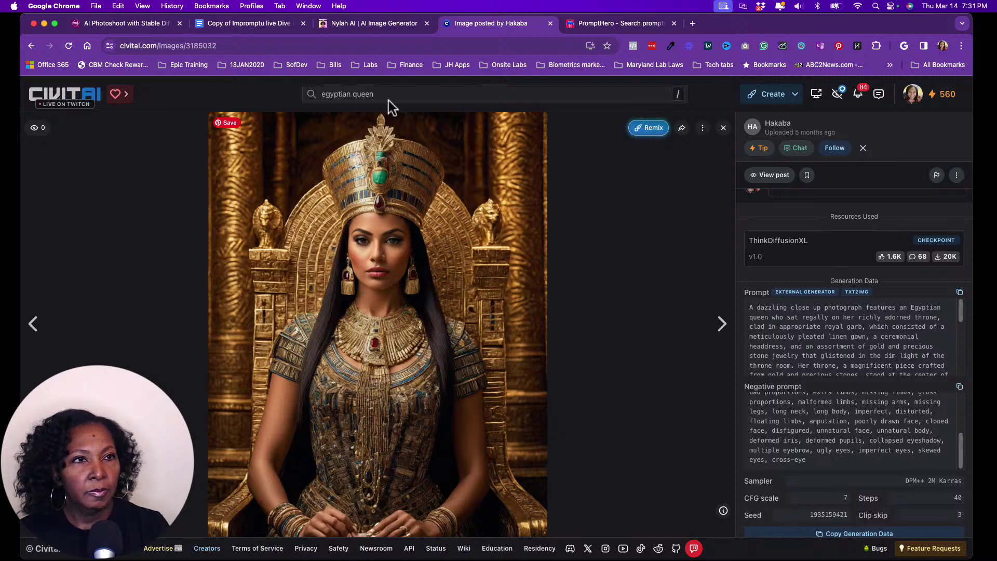
pyautogui.click(386, 24)
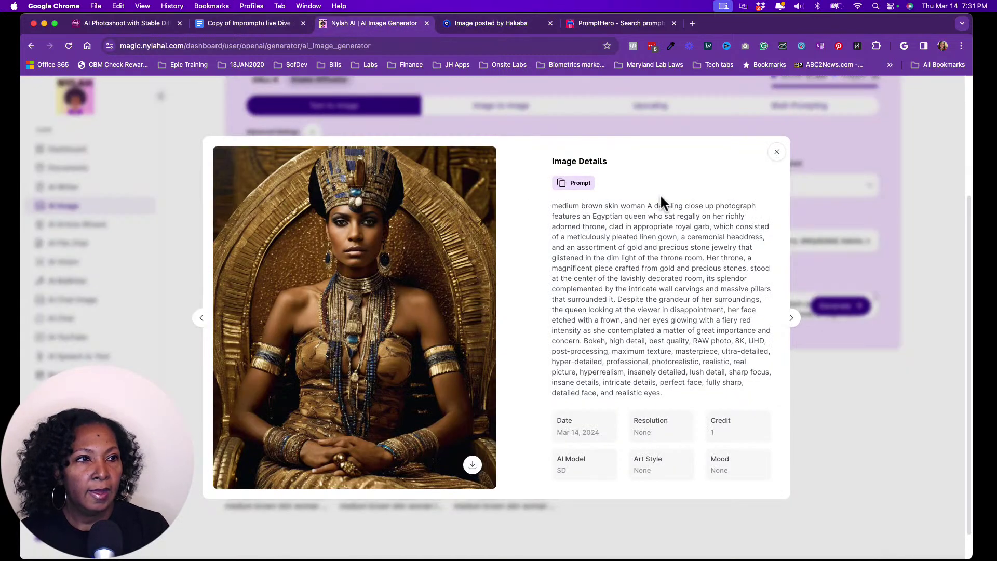
pyautogui.click(776, 154)
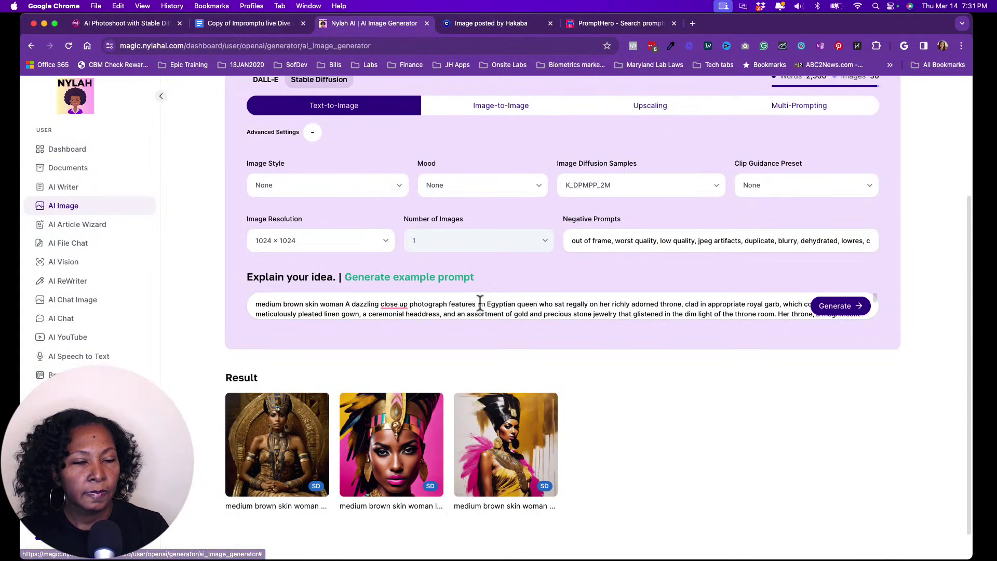
pyautogui.moveTo(288, 445)
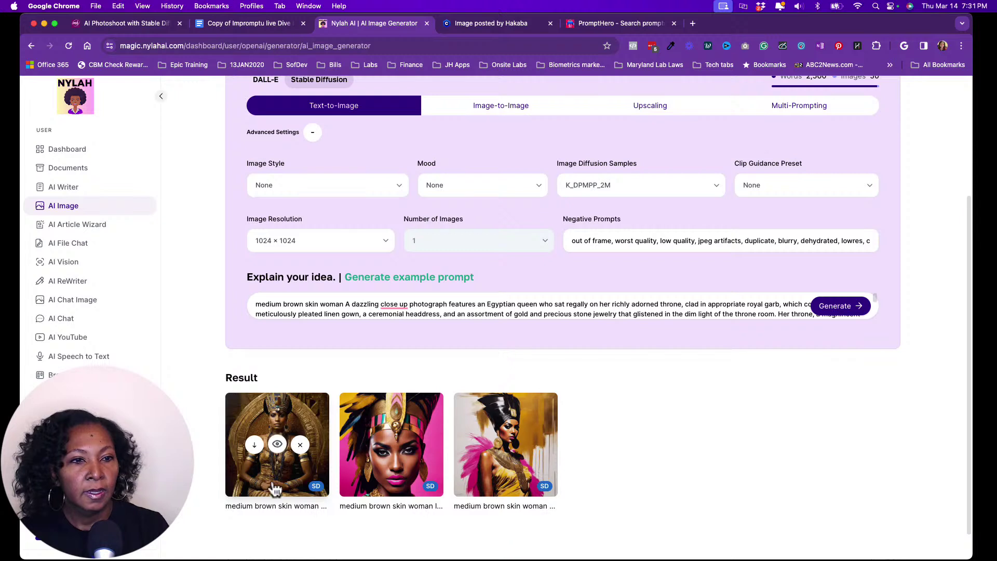
# Insert the word "beautiful" before "woman" at the start of the prompt, making it "medium brown skin beautiful woman".
pyautogui.click(294, 301)
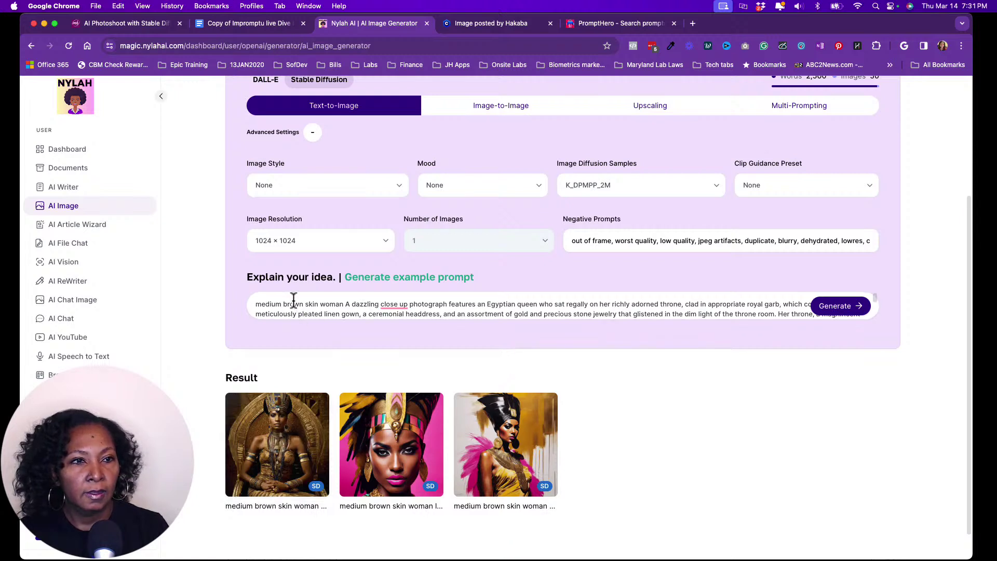
pyautogui.click(335, 304)
pyautogui.click(320, 304)
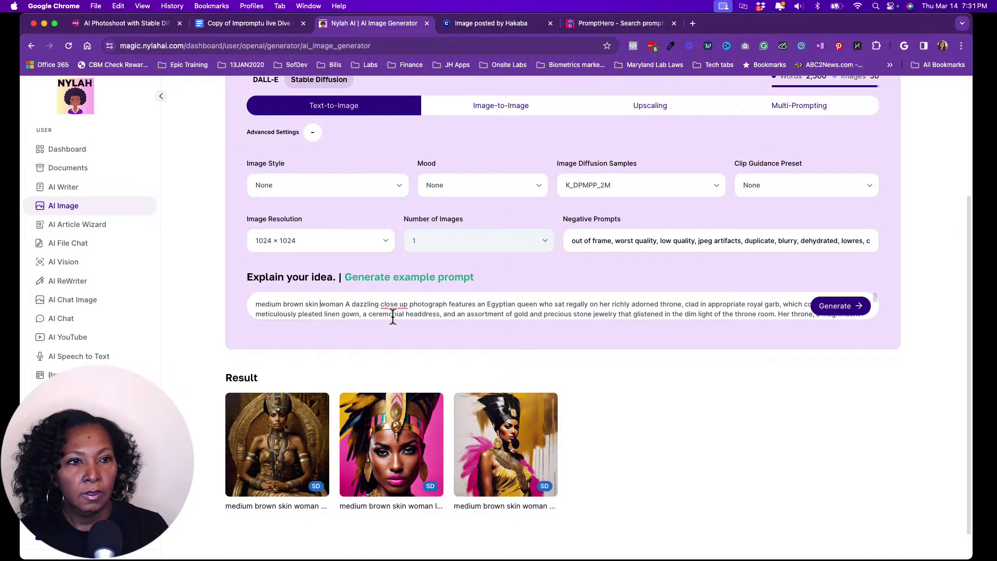
pyautogui.write('bea')
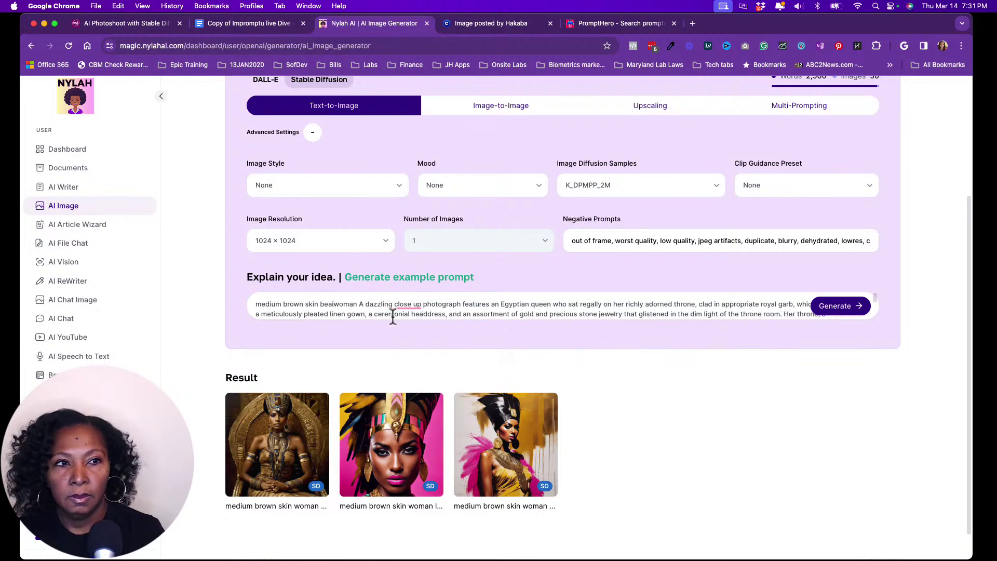
pyautogui.press('BackSpace')
pyautogui.write('utiful')
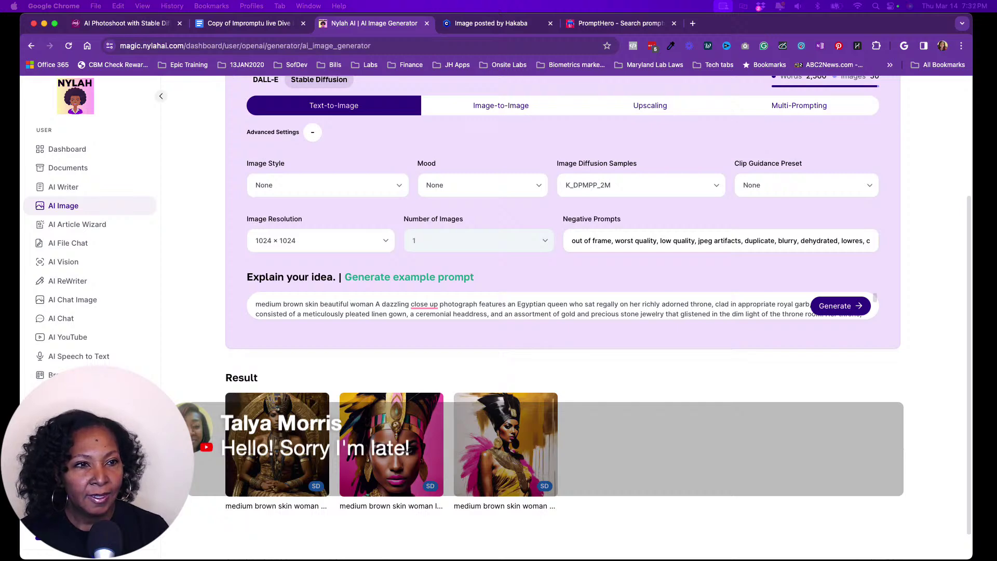
# Check the Civitai throne portrait once more and generate another image from the prompt containing "beautiful".
pyautogui.scroll(-1, 563, 306)
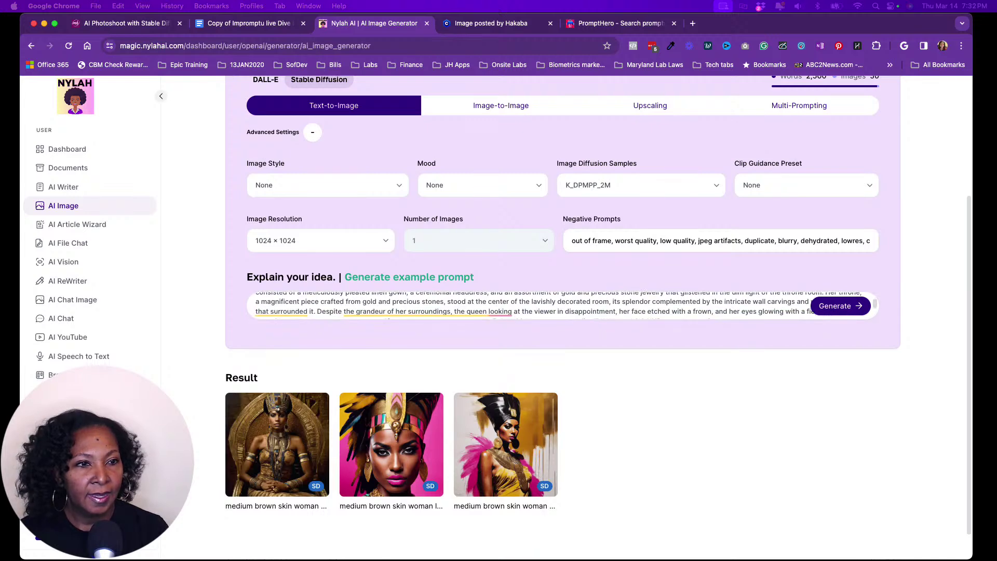
pyautogui.click(470, 23)
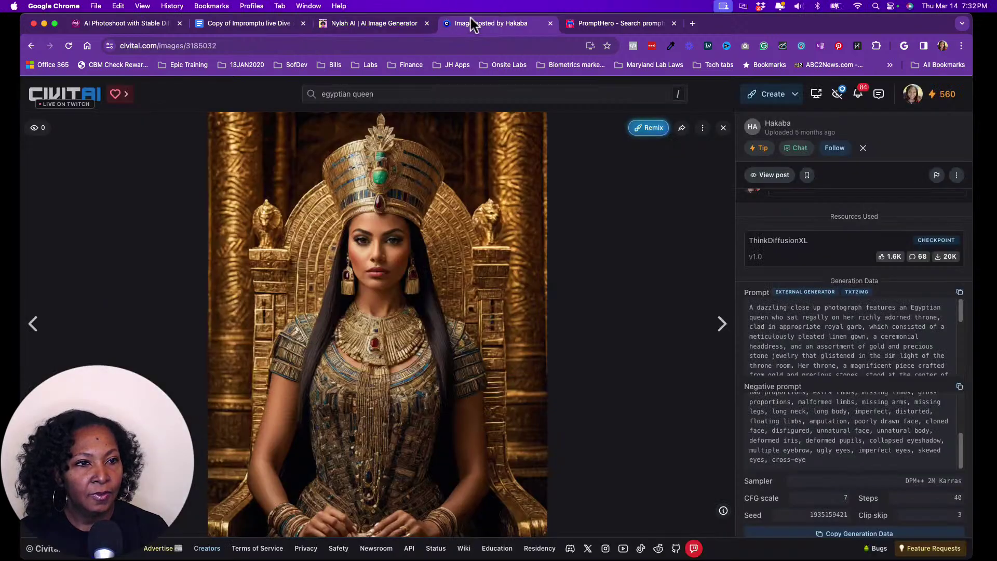
pyautogui.click(360, 26)
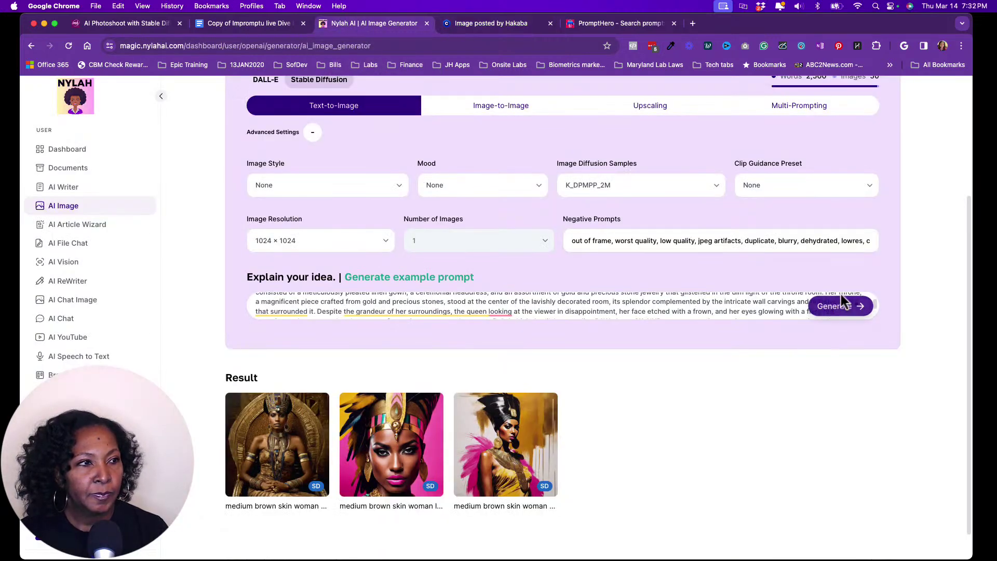
pyautogui.click(841, 314)
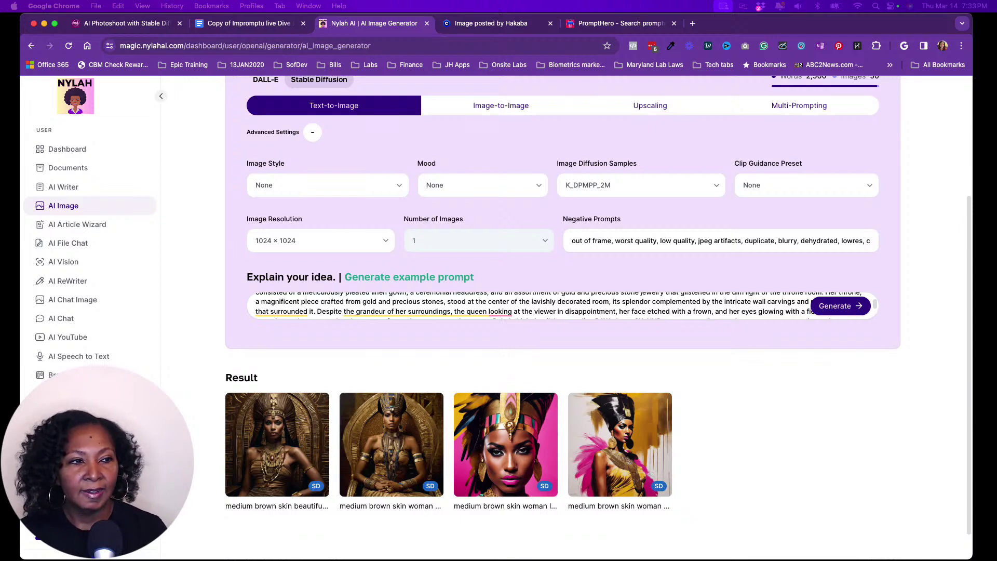
# View the image generated from the "beautiful woman" prompt in its details window, then close it.
pyautogui.moveTo(268, 452)
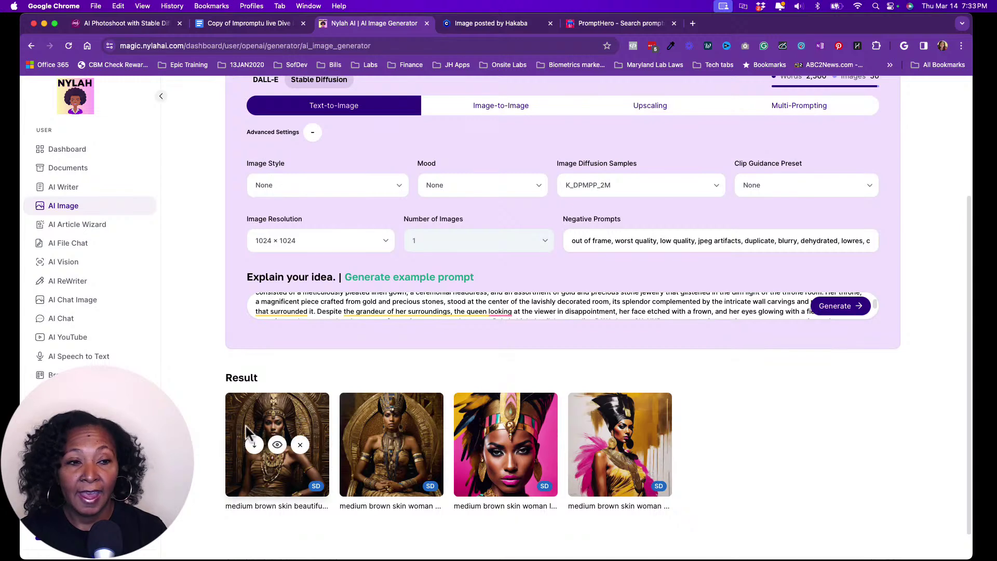
pyautogui.click(278, 445)
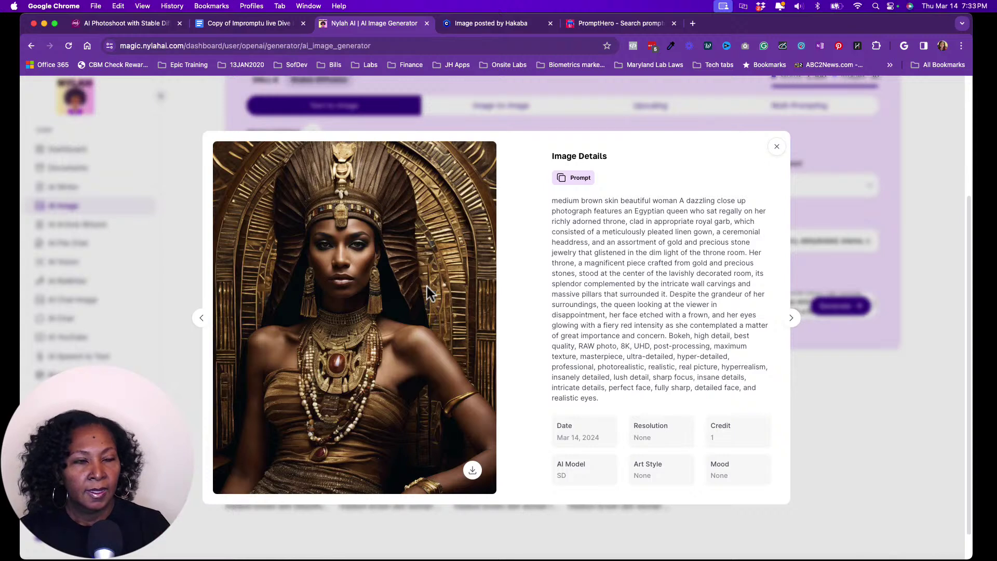
pyautogui.click(777, 147)
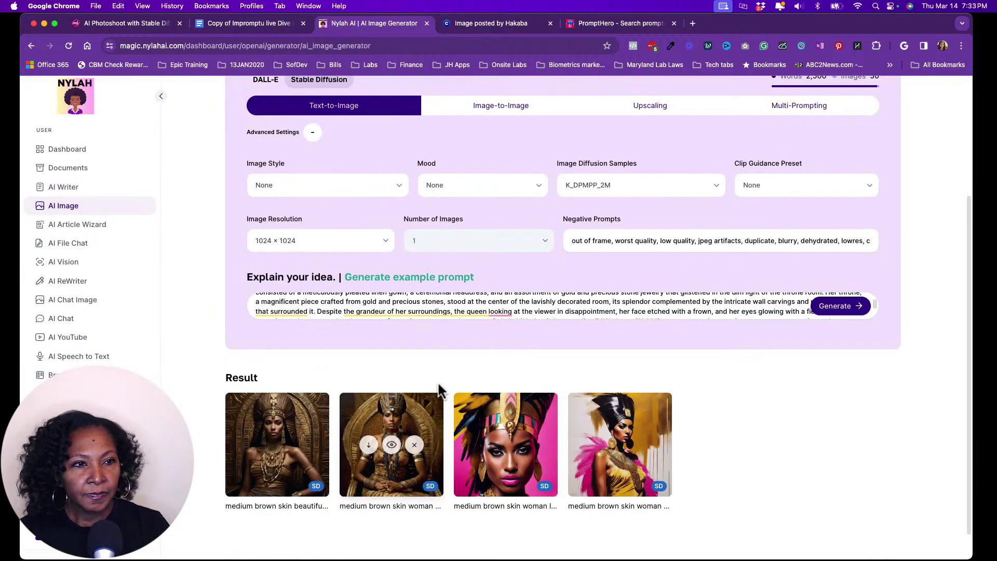
# Delete "dim light of the" from the prompt so the phrase reads "glistened in the throne room".
pyautogui.click(487, 301)
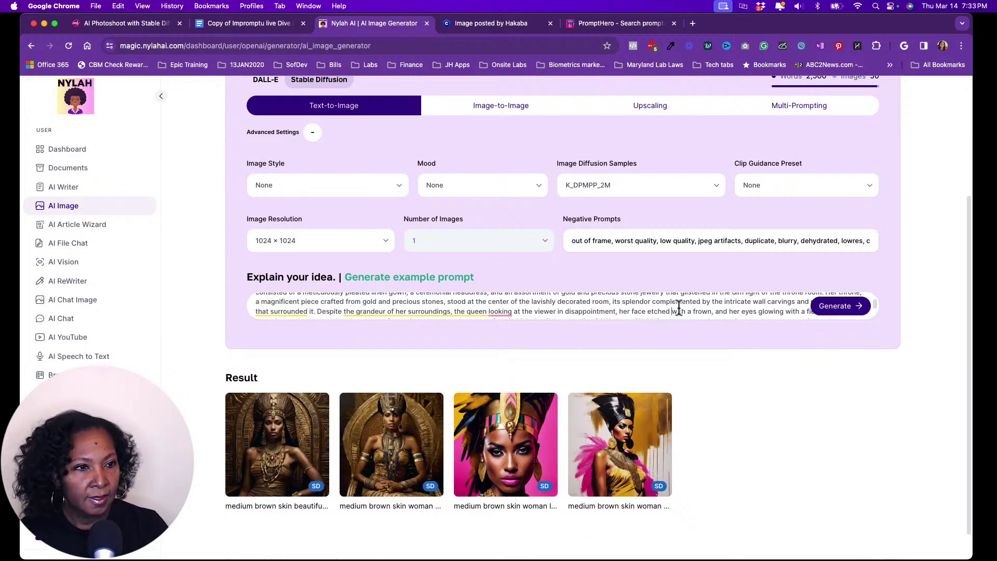
pyautogui.scroll(1, 675, 313)
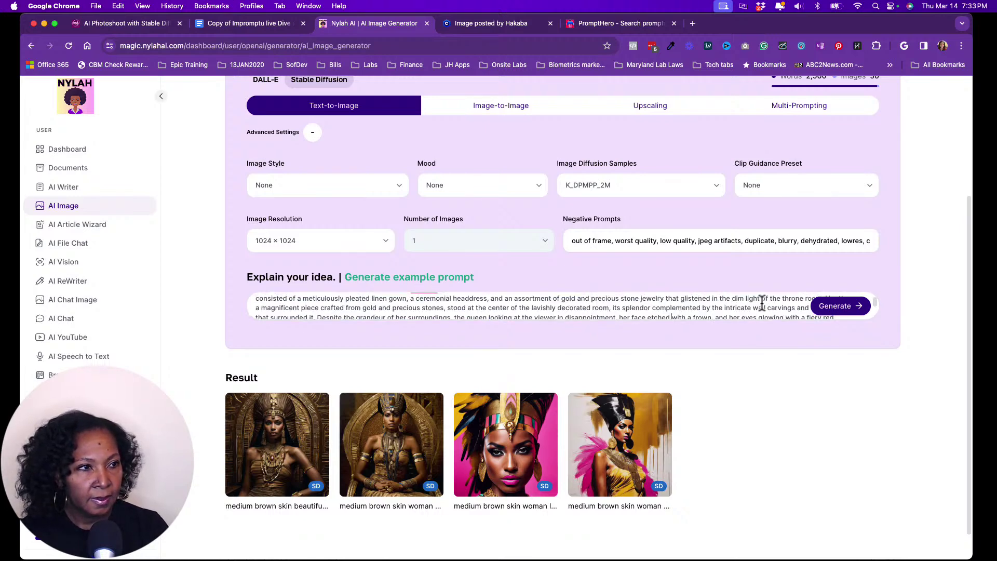
pyautogui.click(761, 300)
pyautogui.press('BackSpace')
pyautogui.press('BackSpace')
pyautogui.press('BackSpace')
pyautogui.press('BackSpace')
pyautogui.press('BackSpace')
pyautogui.press('BackSpace')
pyautogui.press('BackSpace')
pyautogui.press('BackSpace')
pyautogui.press('BackSpace')
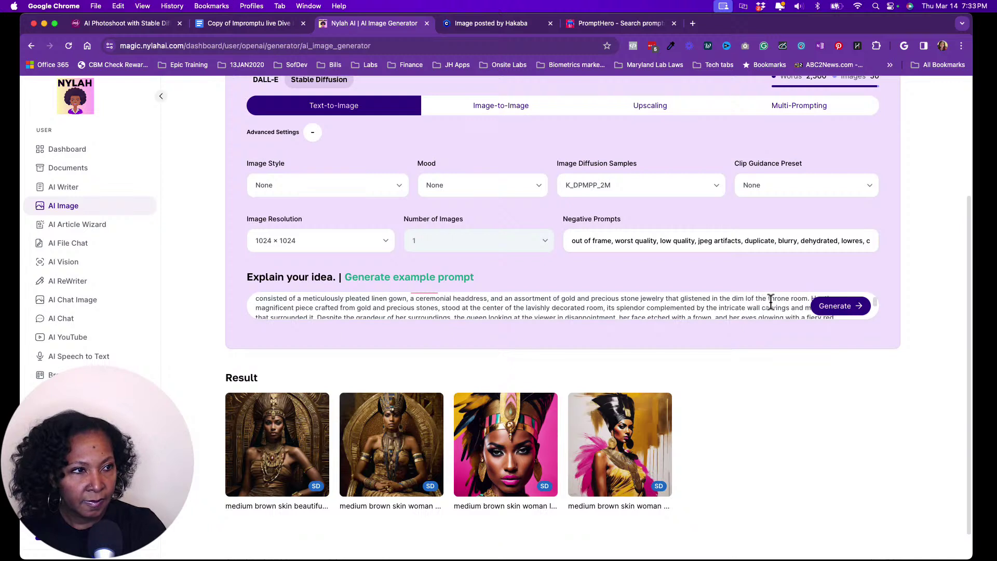
pyautogui.press('BackSpace')
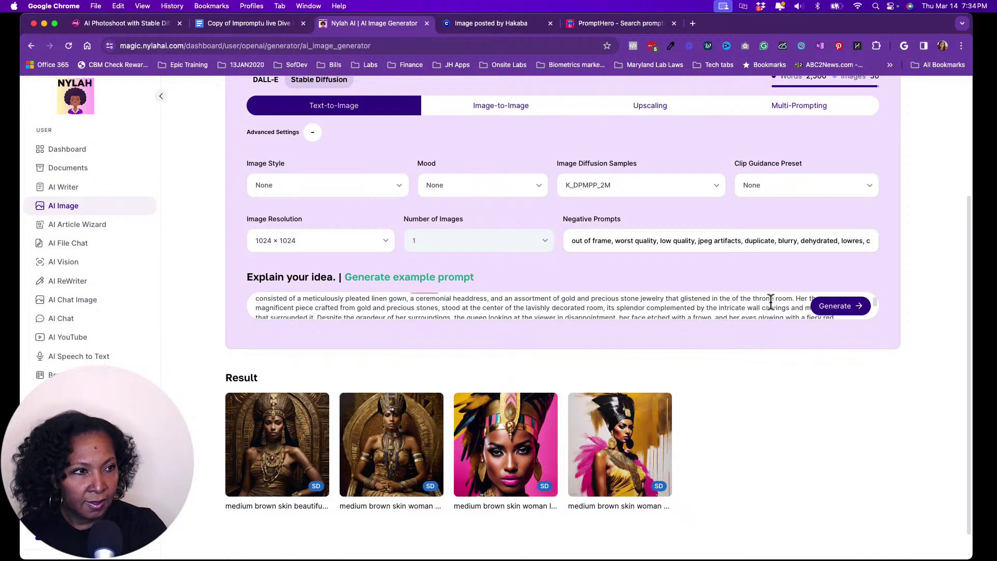
pyautogui.press('Right')
pyautogui.press('Right')
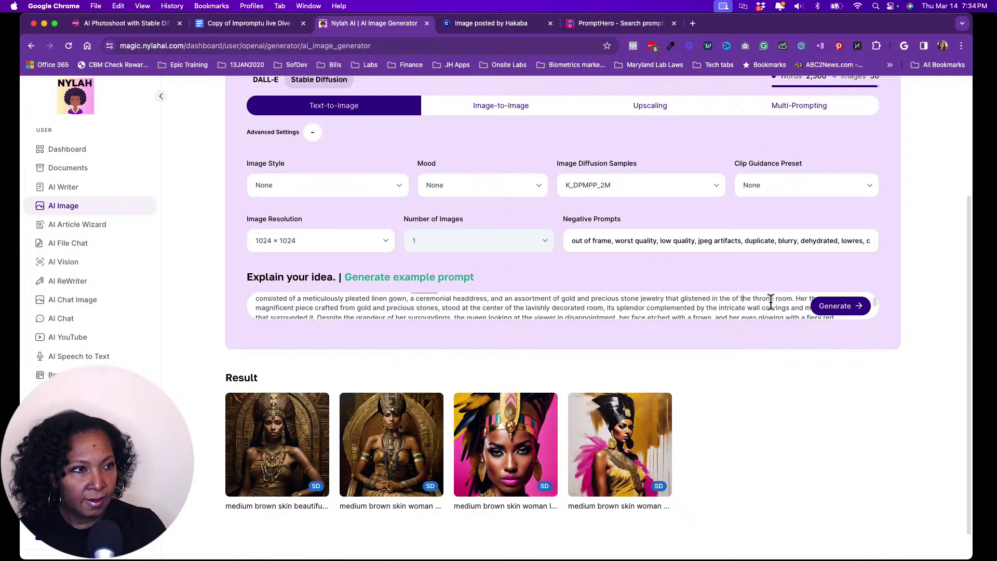
pyautogui.press('BackSpace')
pyautogui.press('BackSpace')
pyautogui.press('BackSpace')
pyautogui.press('BackSpace')
pyautogui.press('BackSpace')
pyautogui.press('BackSpace')
pyautogui.press('BackSpace')
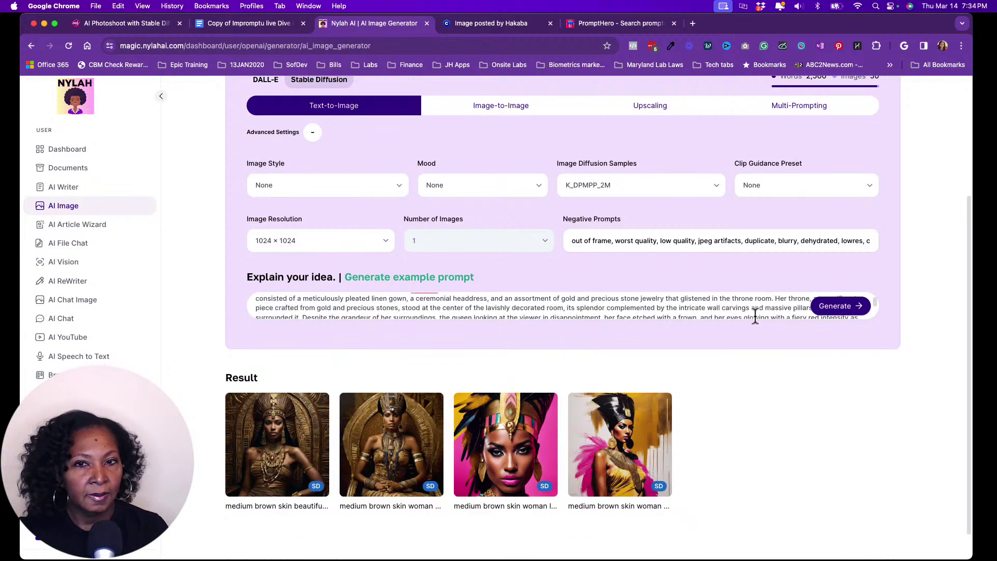
pyautogui.scroll(2, 649, 309)
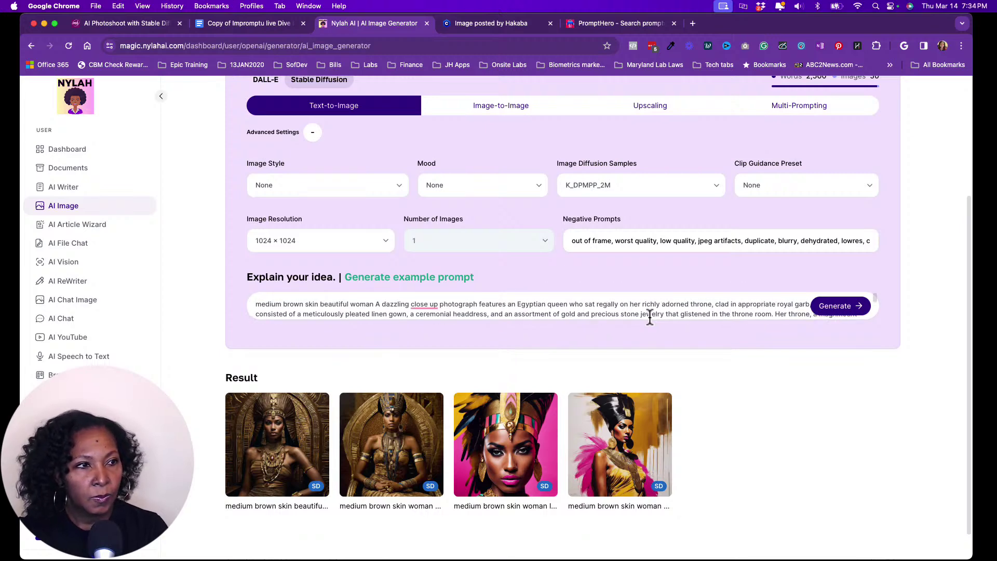
pyautogui.scroll(-1, 650, 317)
pyautogui.scroll(1, 649, 314)
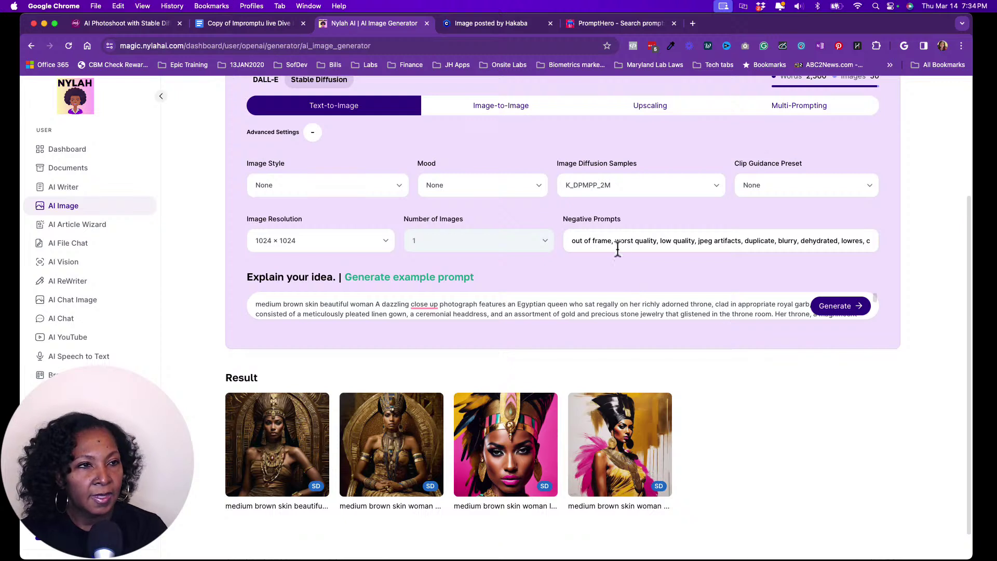
# Set the mood to Bright, keep the image style at None, and generate another image from the edited prompt.
pyautogui.scroll(1, 511, 206)
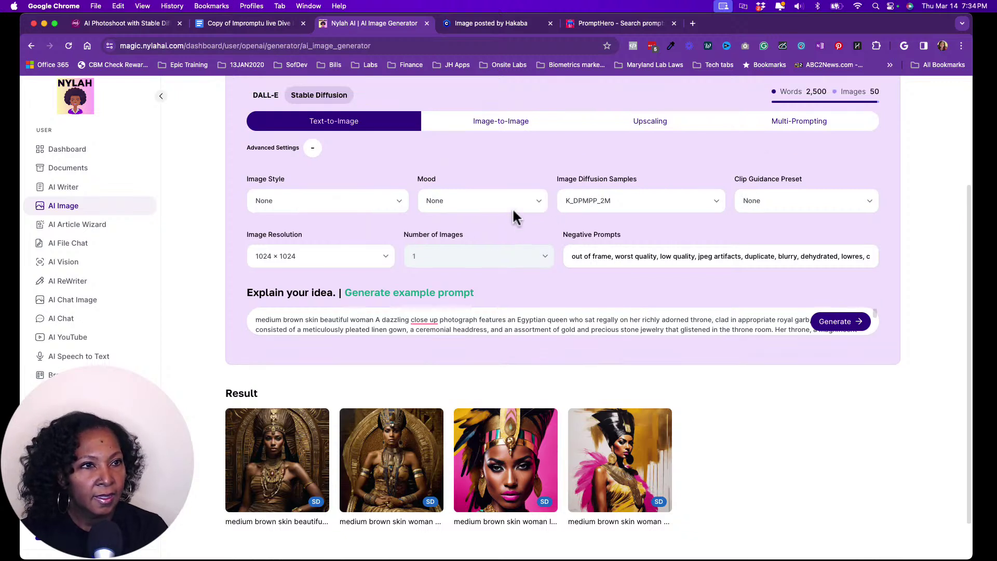
pyautogui.click(521, 207)
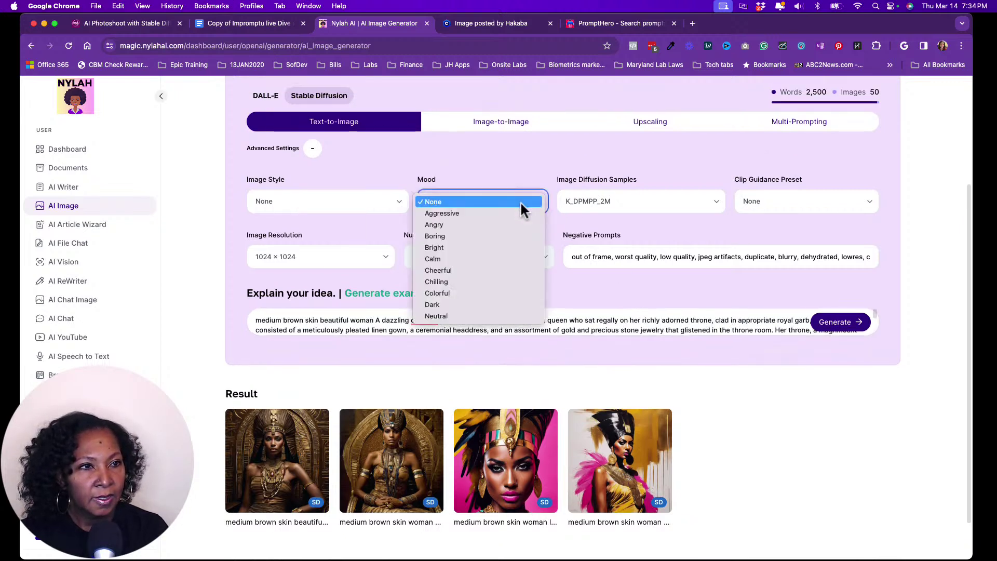
pyautogui.click(514, 172)
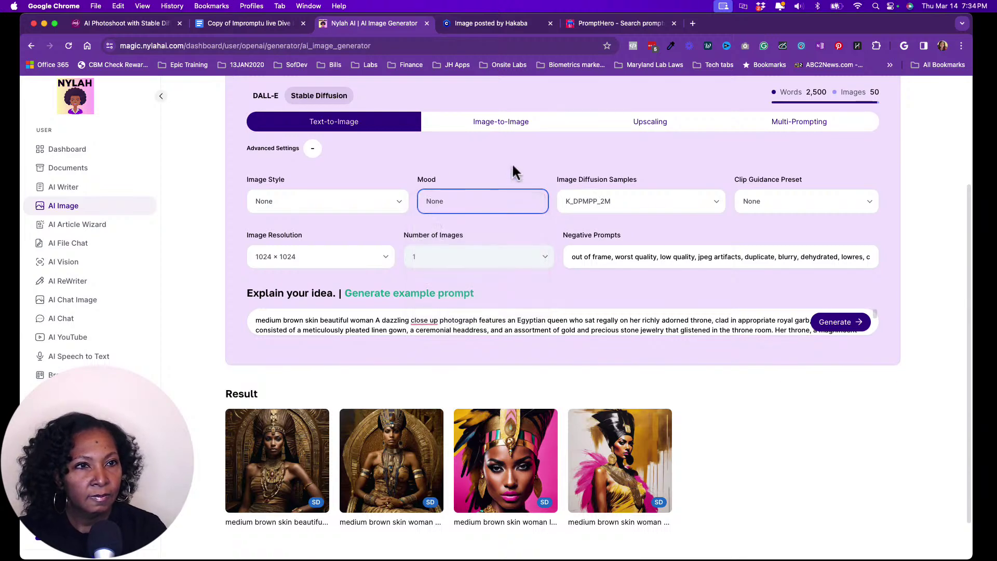
pyautogui.click(397, 201)
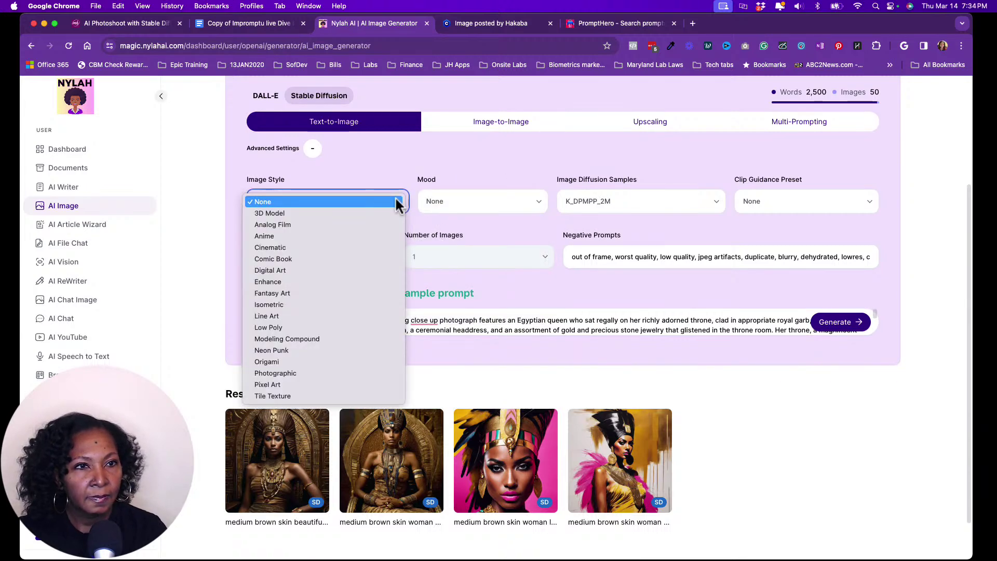
pyautogui.click(456, 165)
pyautogui.click(513, 200)
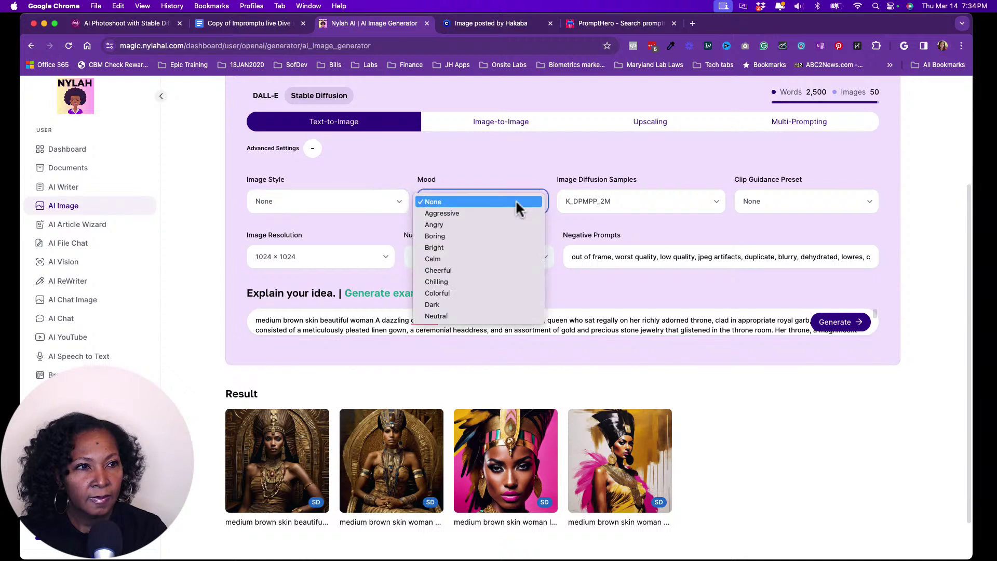
pyautogui.click(487, 248)
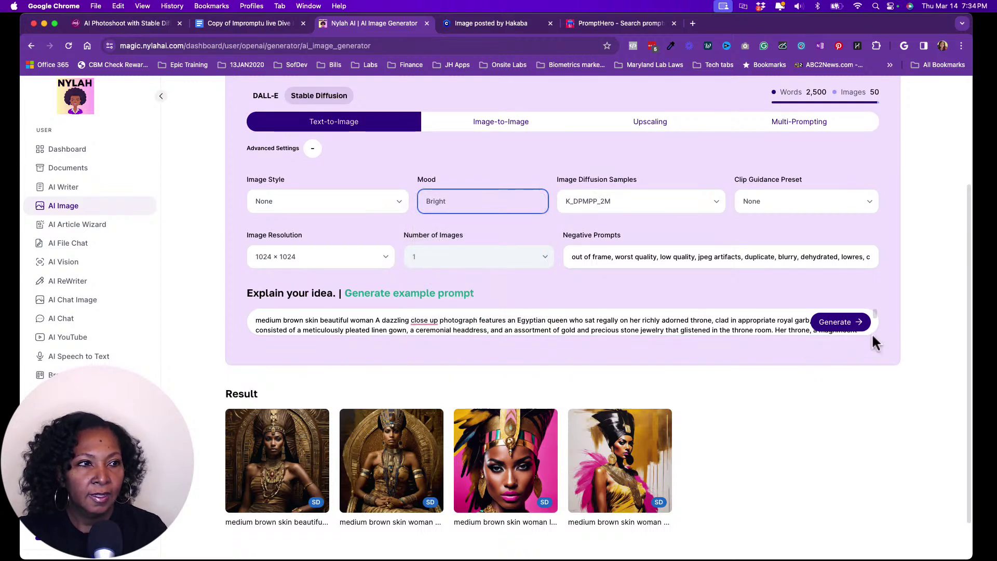
pyautogui.click(834, 331)
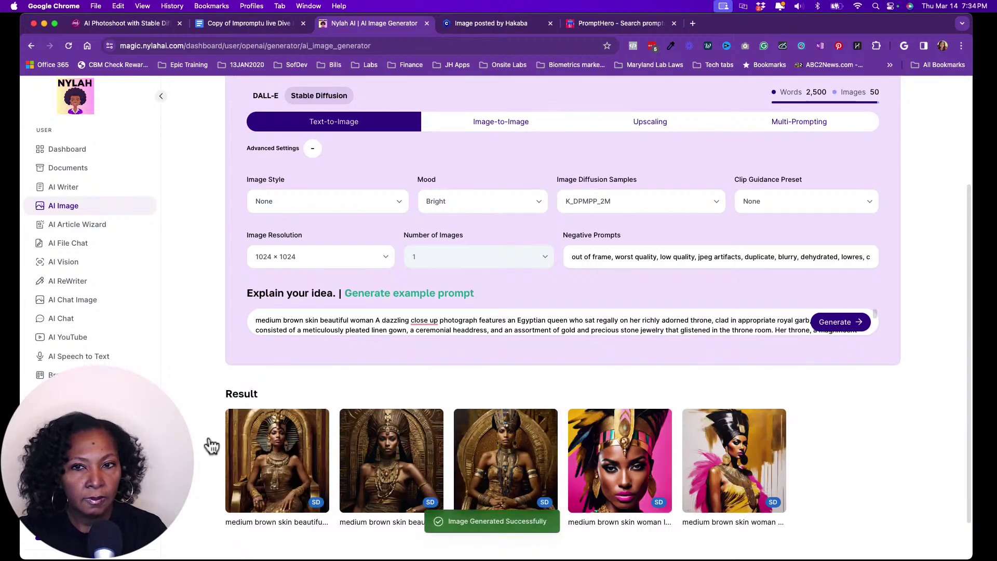
# View the newly generated bright-mood throne image with its details, then close the details window.
pyautogui.moveTo(273, 445)
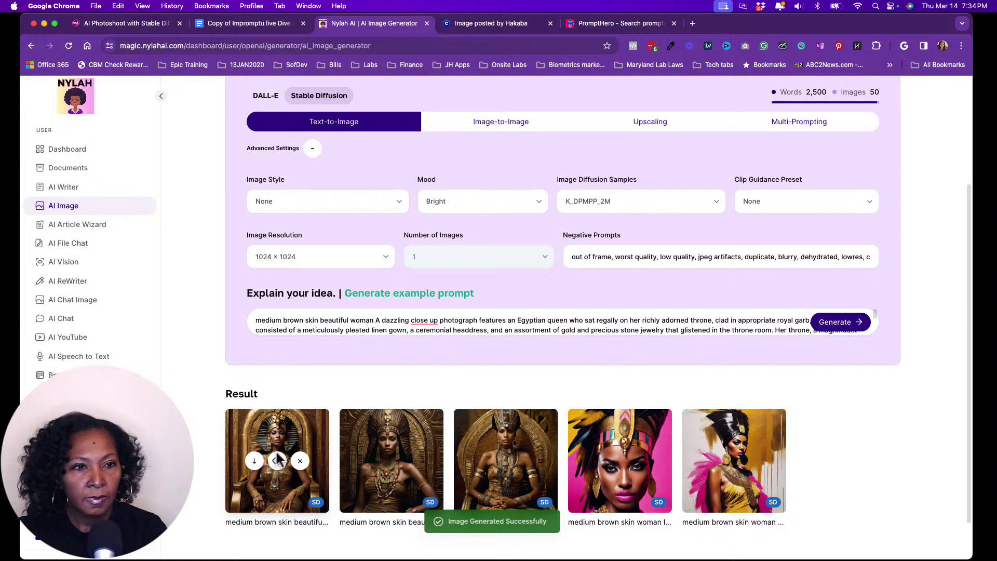
pyautogui.click(277, 460)
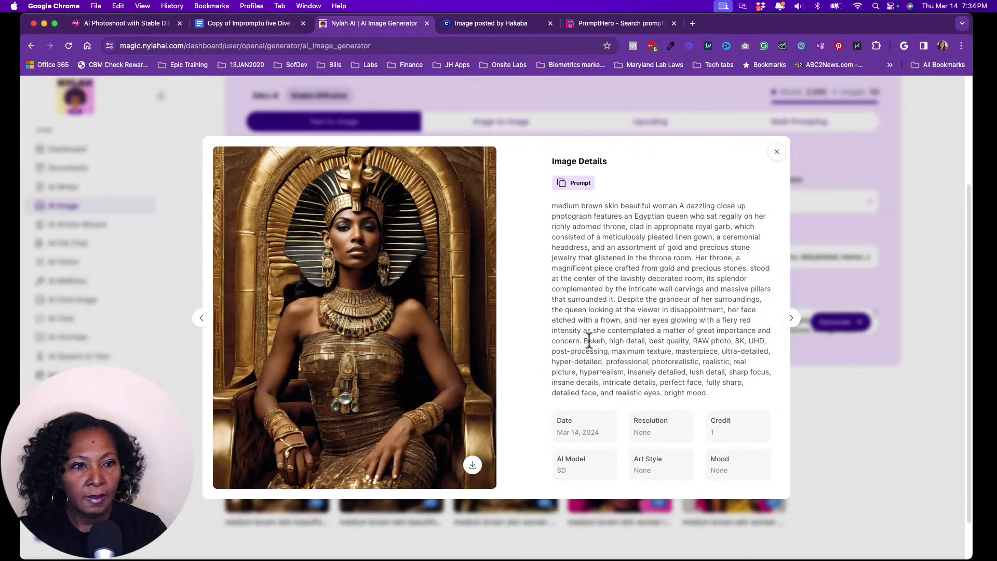
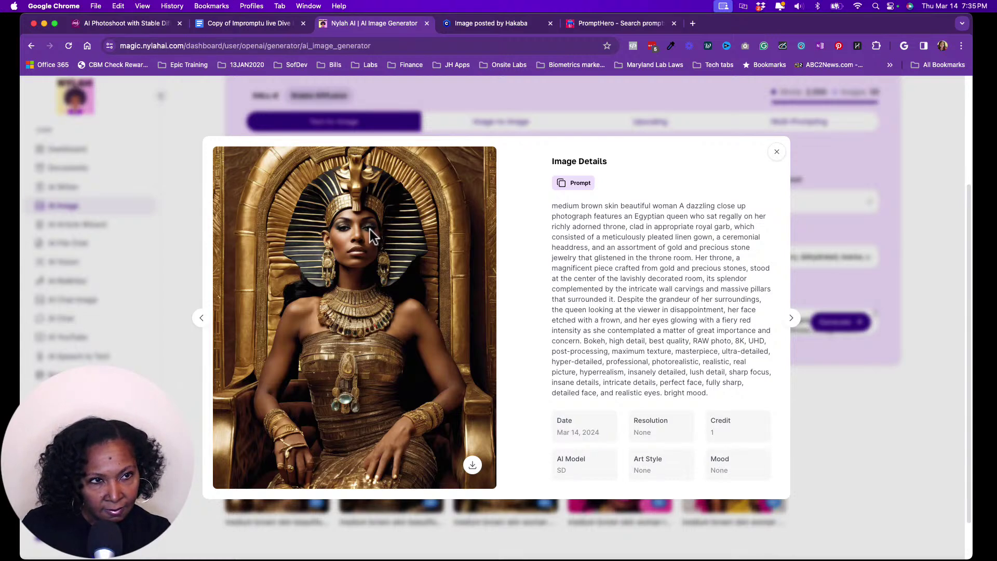
pyautogui.click(778, 156)
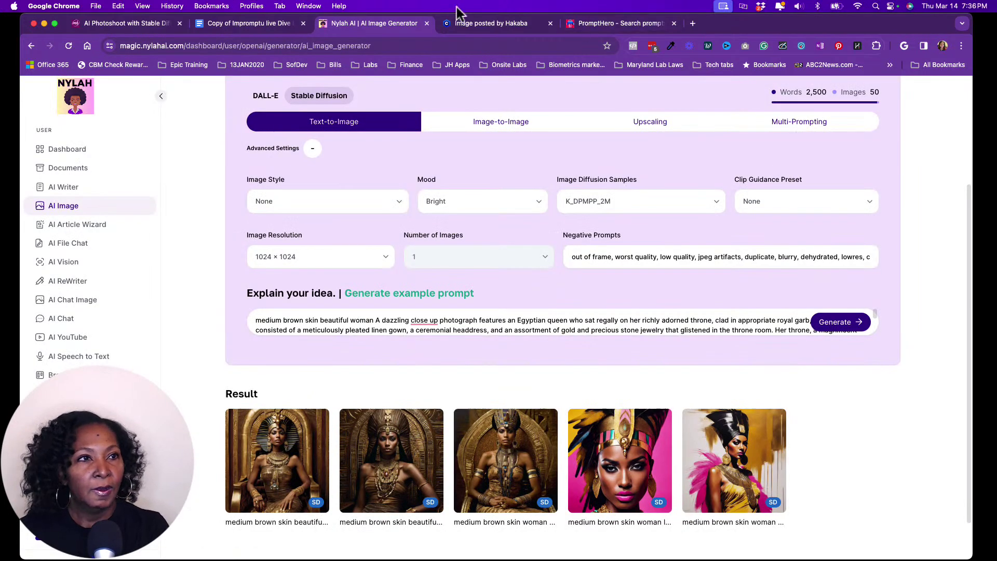
# Switch to Civitai, return to its home page, and search for "chibi dolls" with Images as the search category.
pyautogui.click(492, 26)
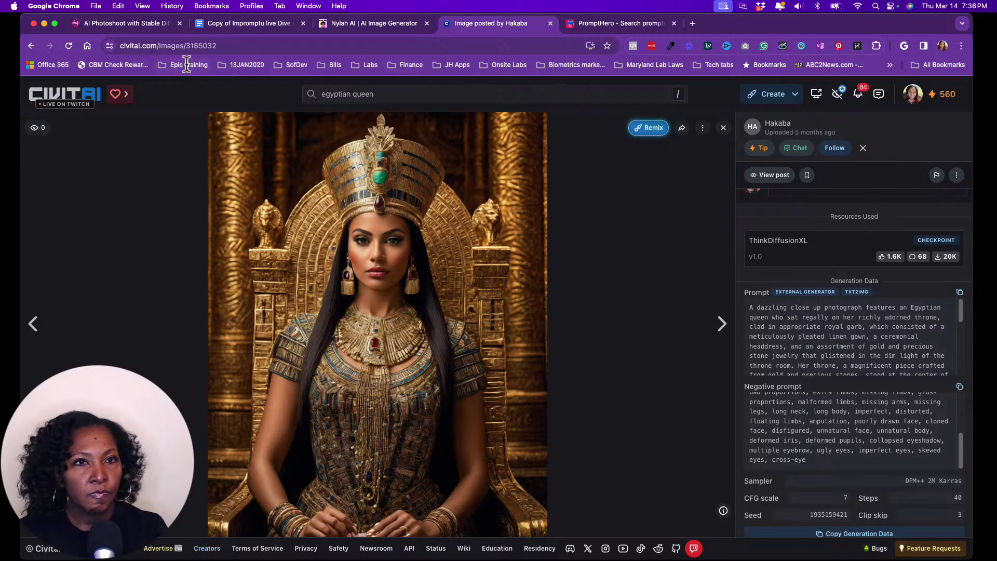
pyautogui.click(63, 99)
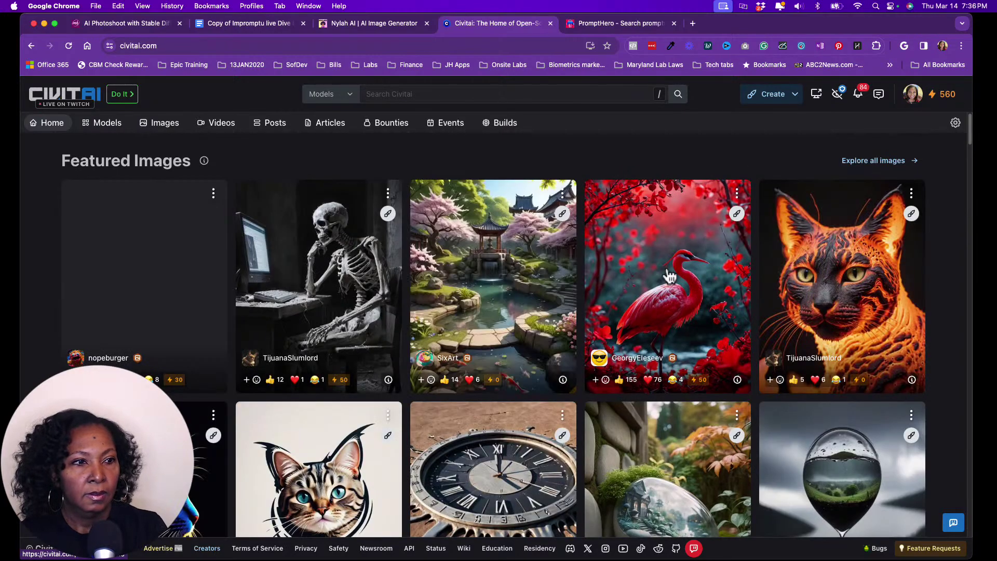
pyautogui.click(538, 93)
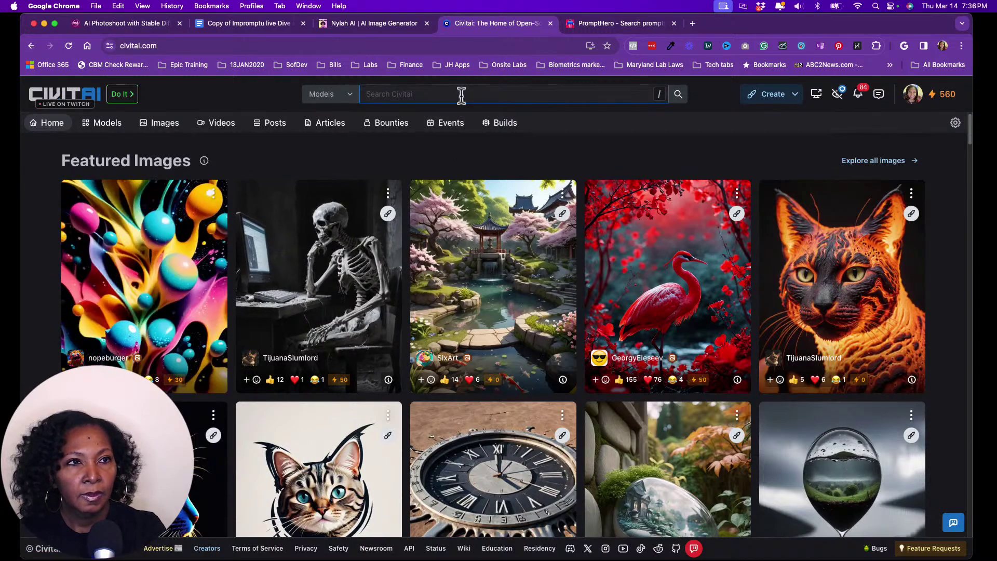
pyautogui.write('chic')
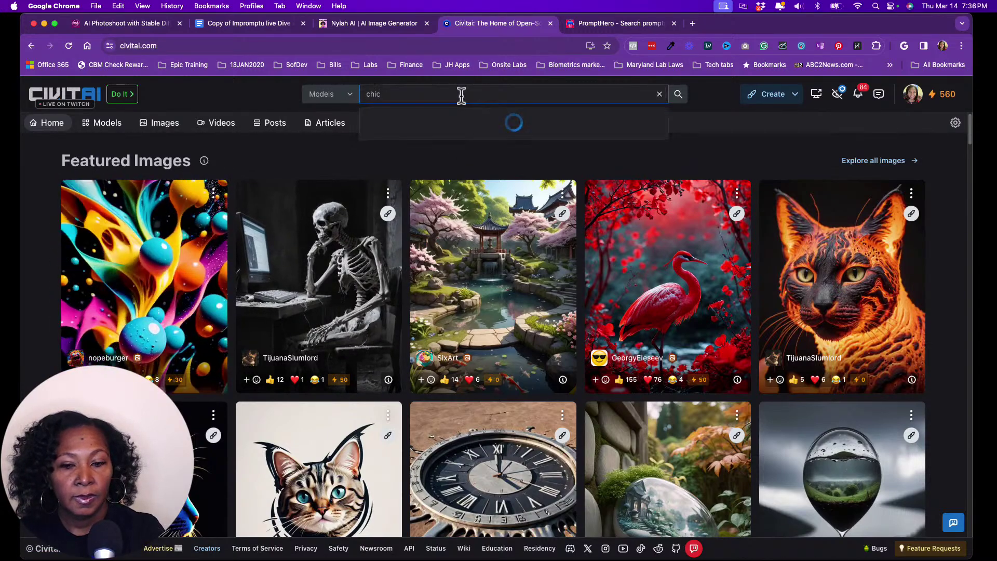
pyautogui.press('BackSpace')
pyautogui.write('b')
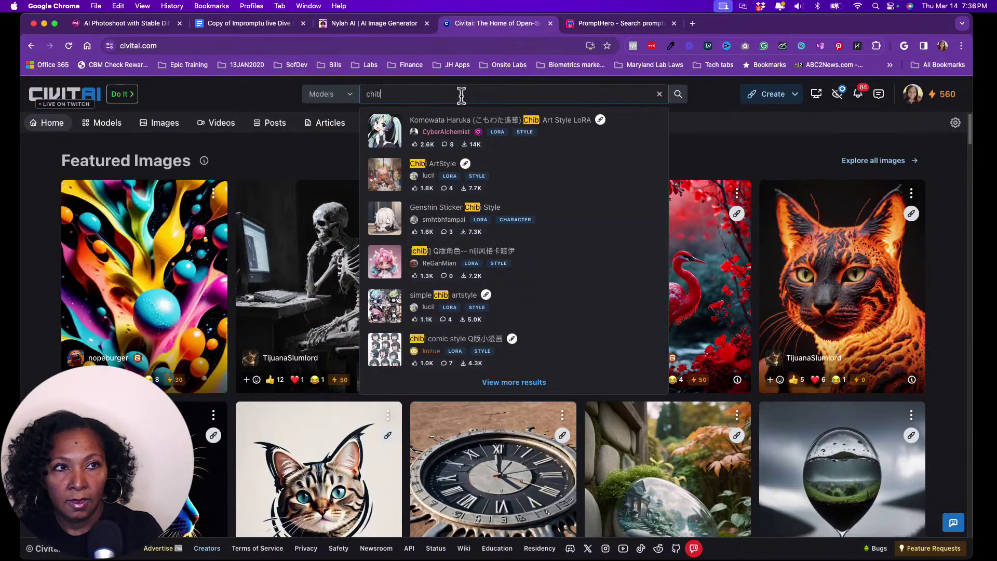
pyautogui.write('i doll')
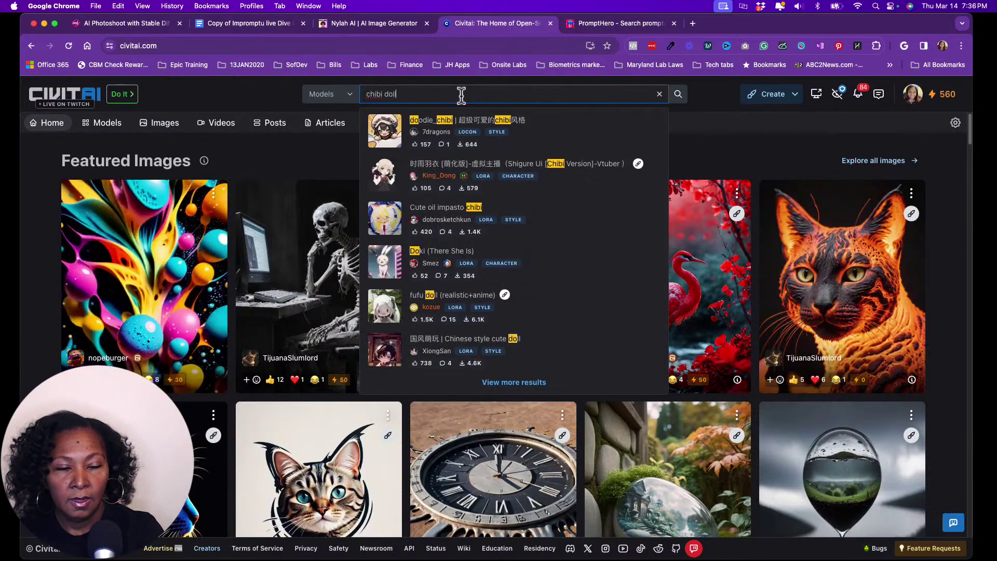
pyautogui.write('s')
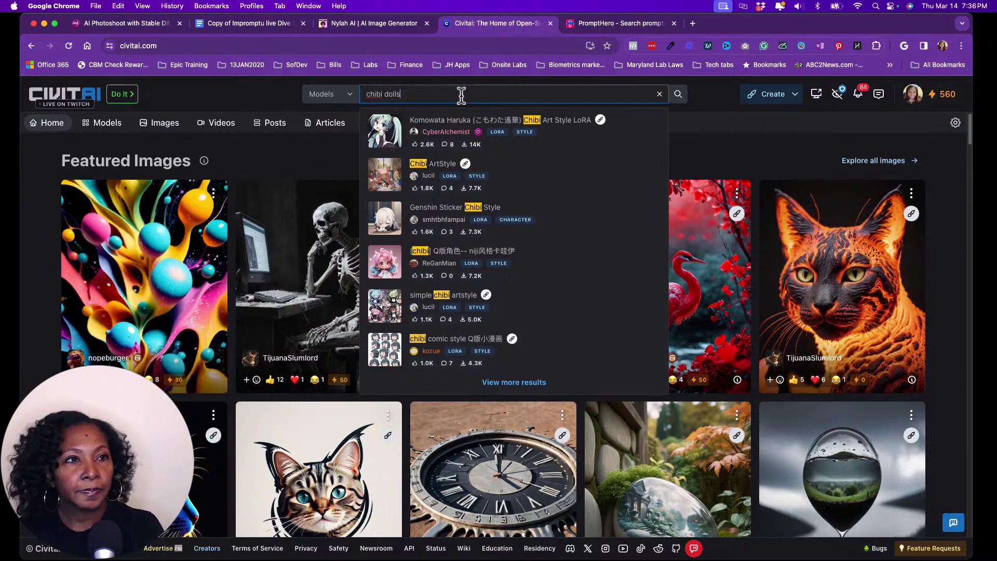
pyautogui.click(335, 98)
pyautogui.click(327, 133)
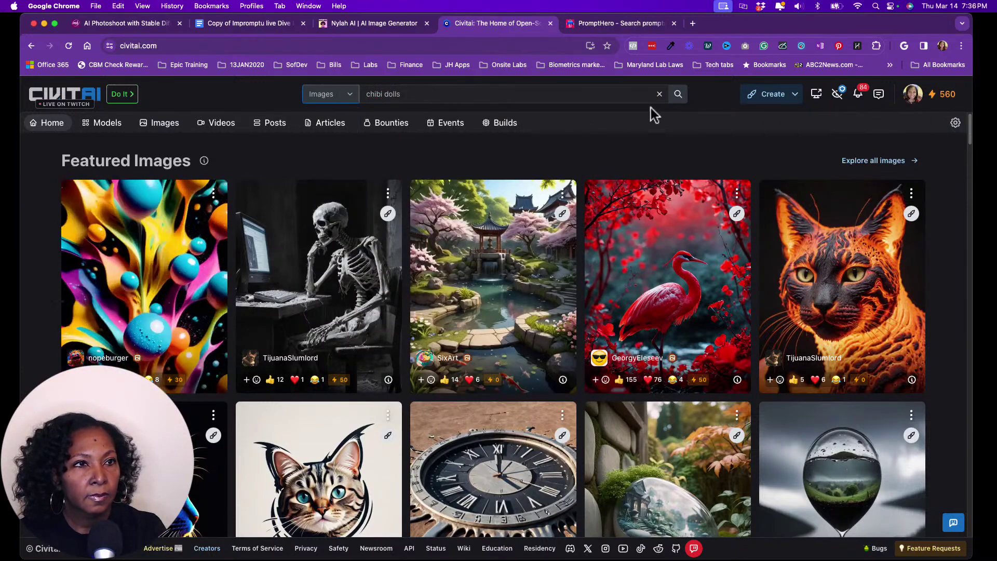
pyautogui.click(677, 95)
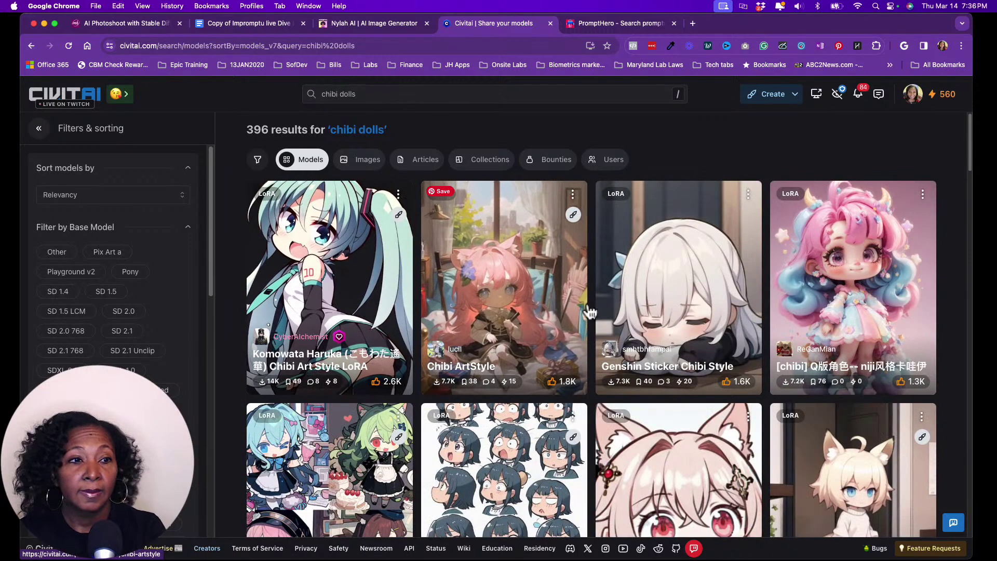
# Browse through the "chibi dolls" search results to examine the available chibi styles.
pyautogui.scroll(-3, 608, 332)
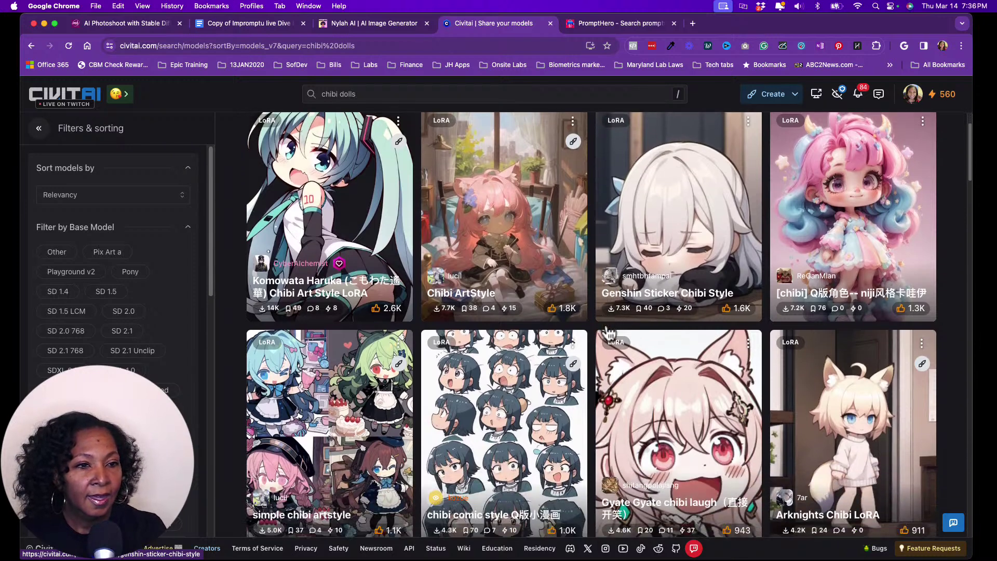
pyautogui.scroll(-6, 609, 332)
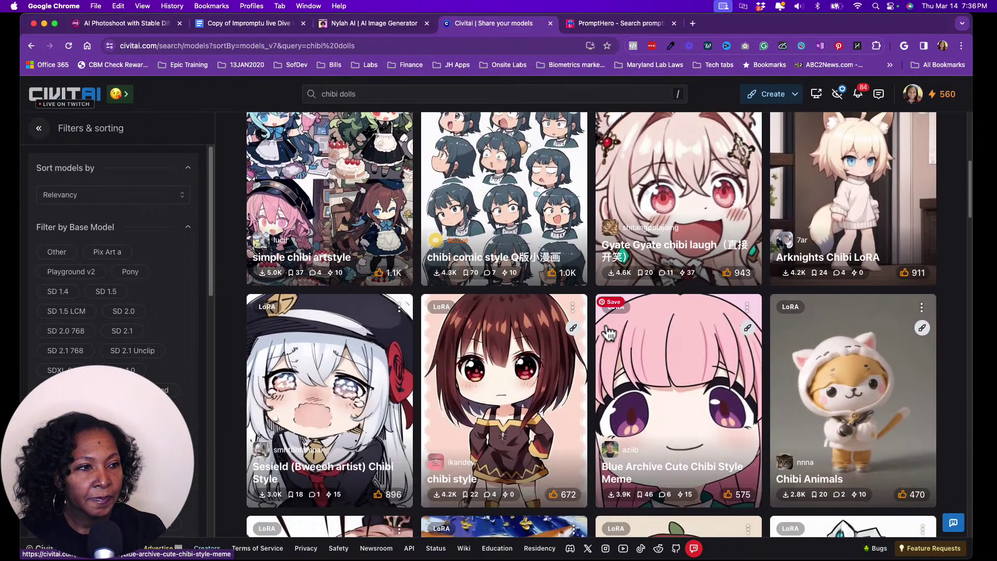
pyautogui.scroll(-4, 608, 333)
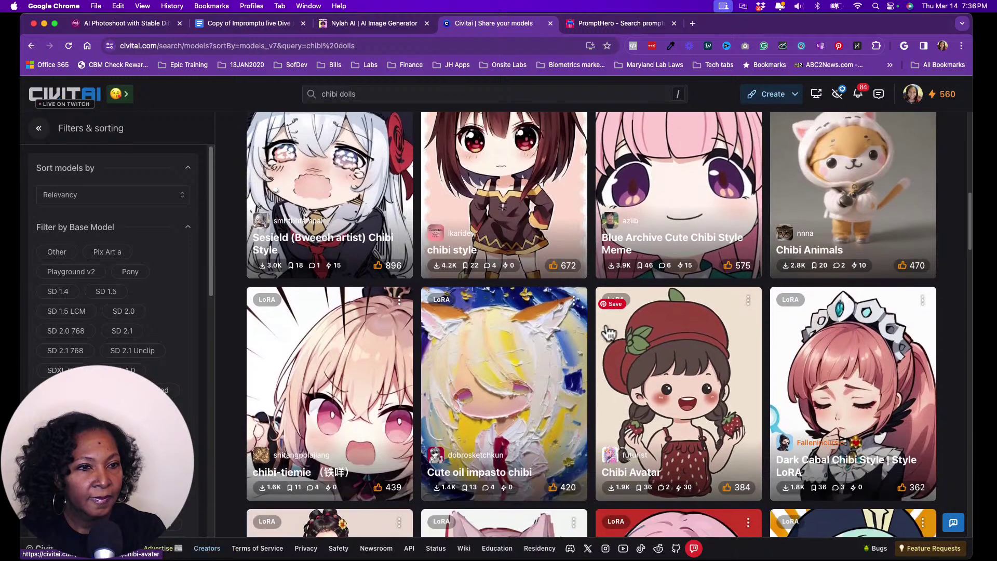
pyautogui.scroll(-7, 608, 333)
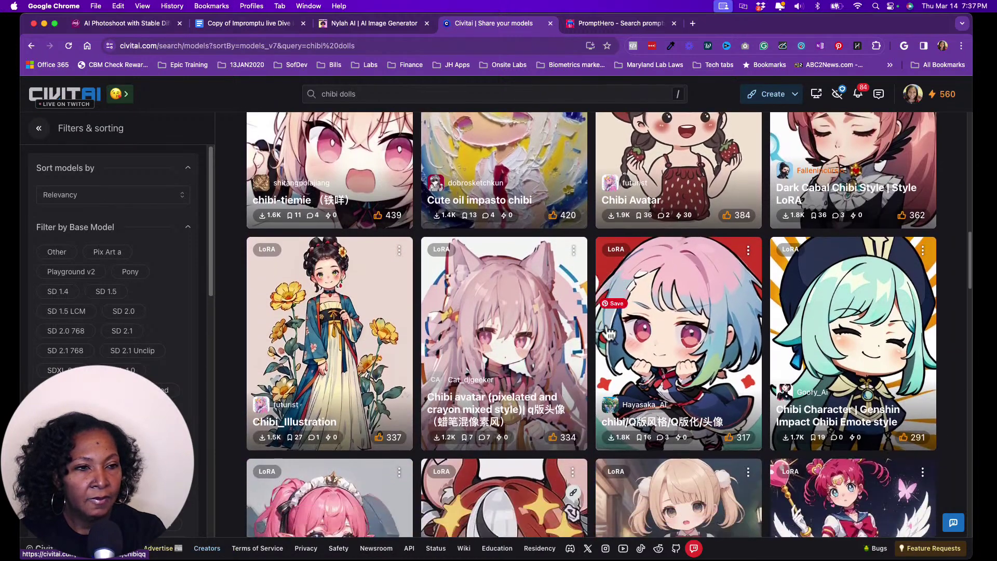
pyautogui.scroll(-5, 608, 333)
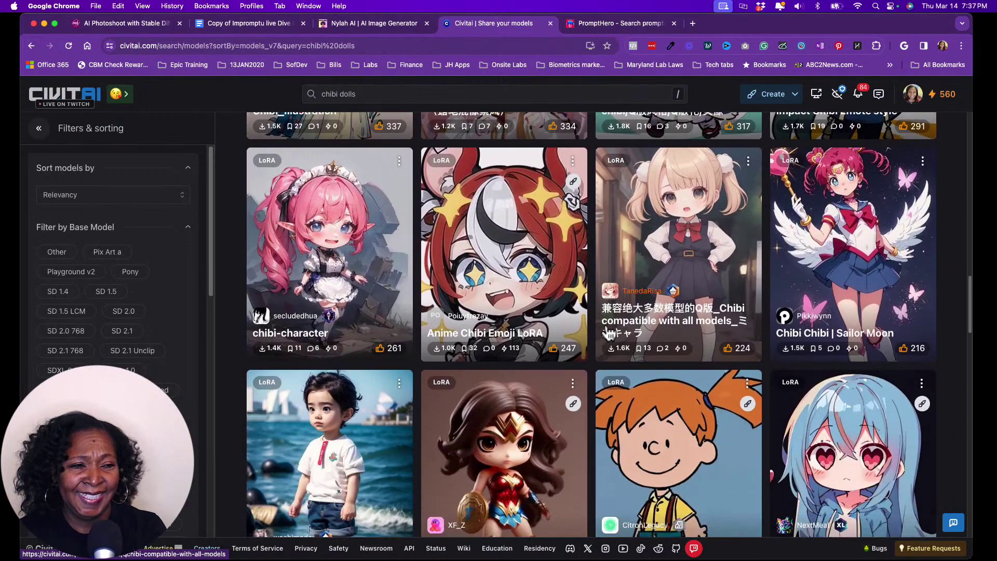
pyautogui.scroll(-1, 608, 332)
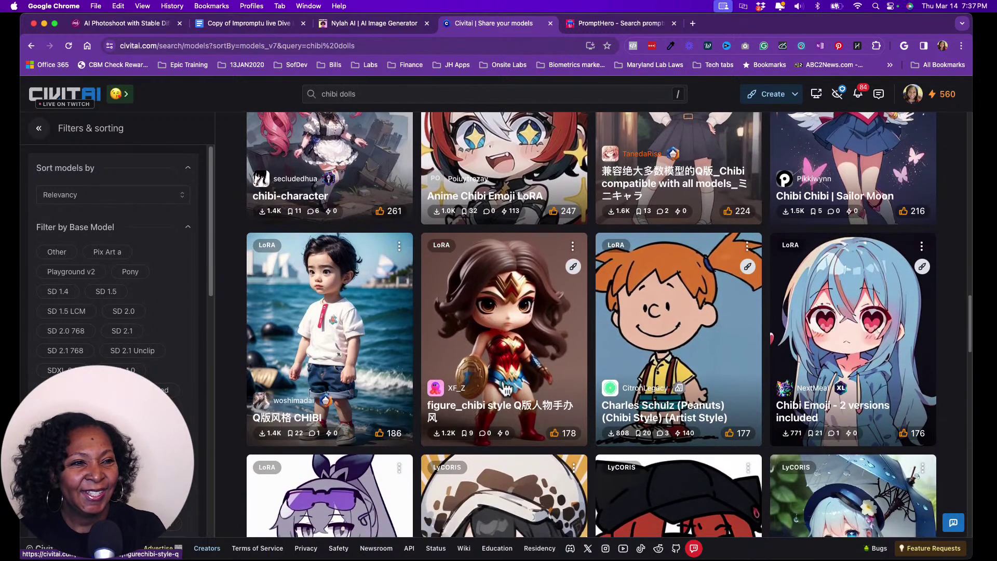
pyautogui.scroll(-3, 546, 356)
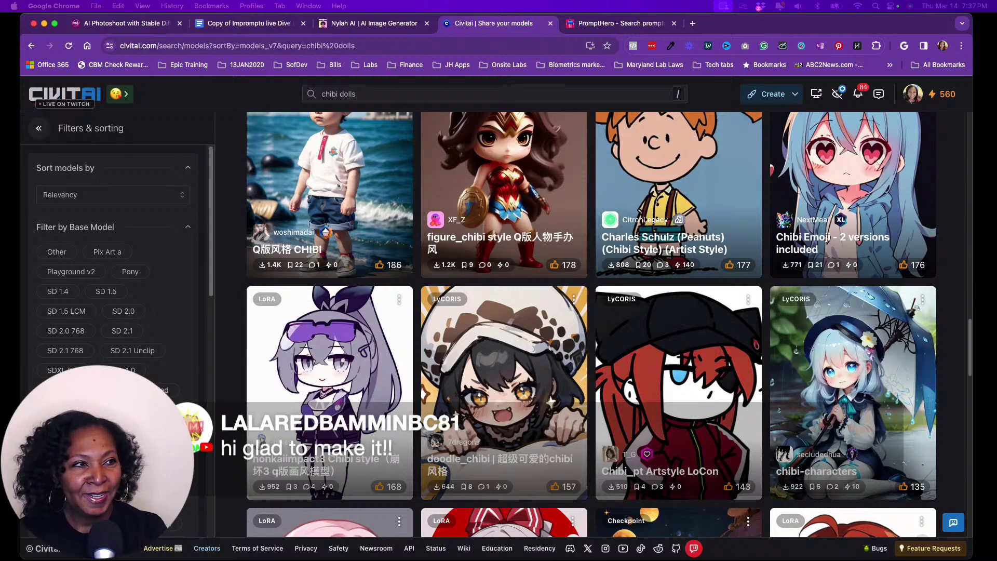
# Look further down the "chibi dolls" model results, comparing the preview artwork for doll designs that could serve as inspiration.
pyautogui.scroll(2, 609, 324)
pyautogui.scroll(-4, 609, 324)
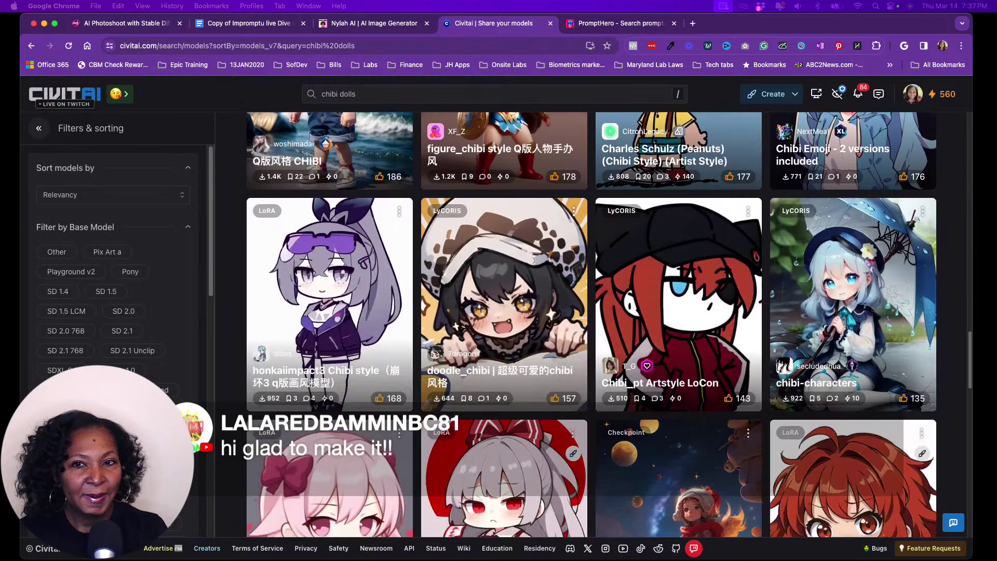
pyautogui.scroll(-3, 591, 324)
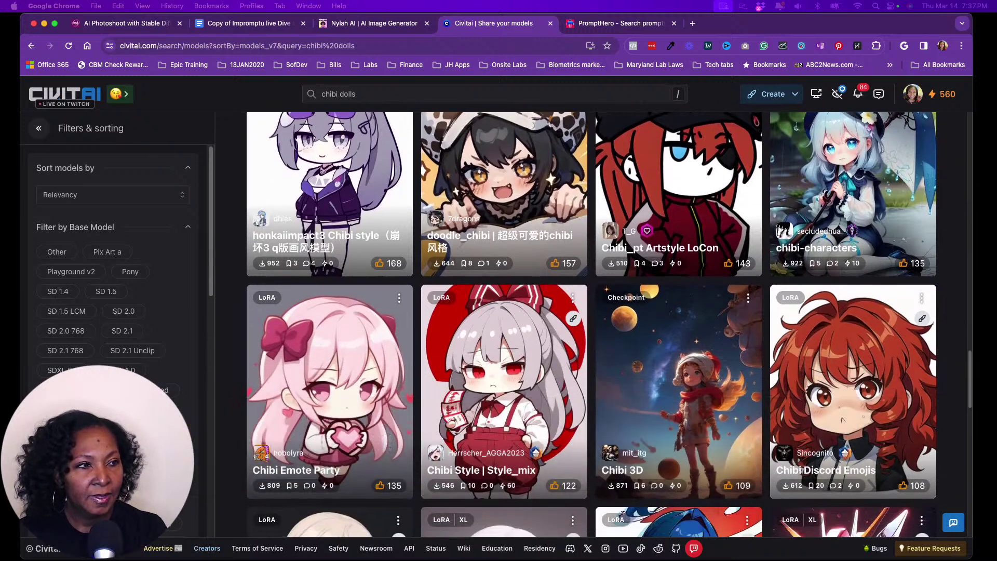
pyautogui.scroll(-5, 591, 324)
pyautogui.scroll(-4, 591, 325)
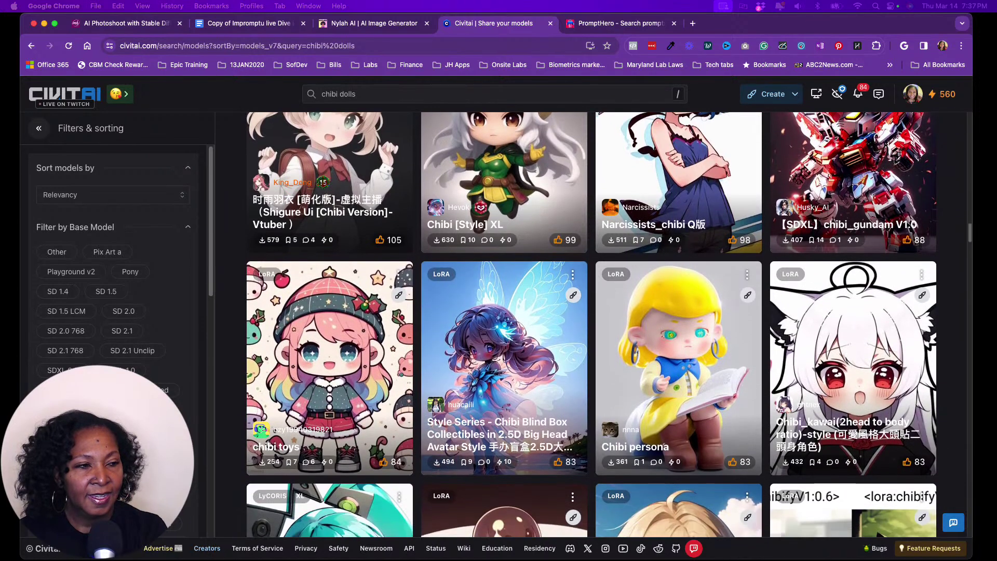
pyautogui.scroll(-3, 591, 325)
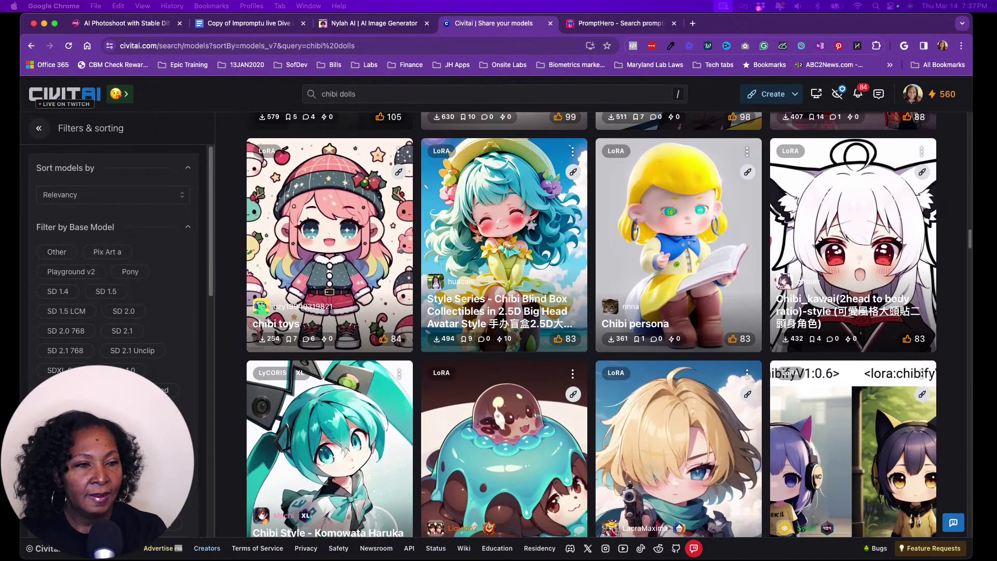
pyautogui.scroll(-4, 590, 325)
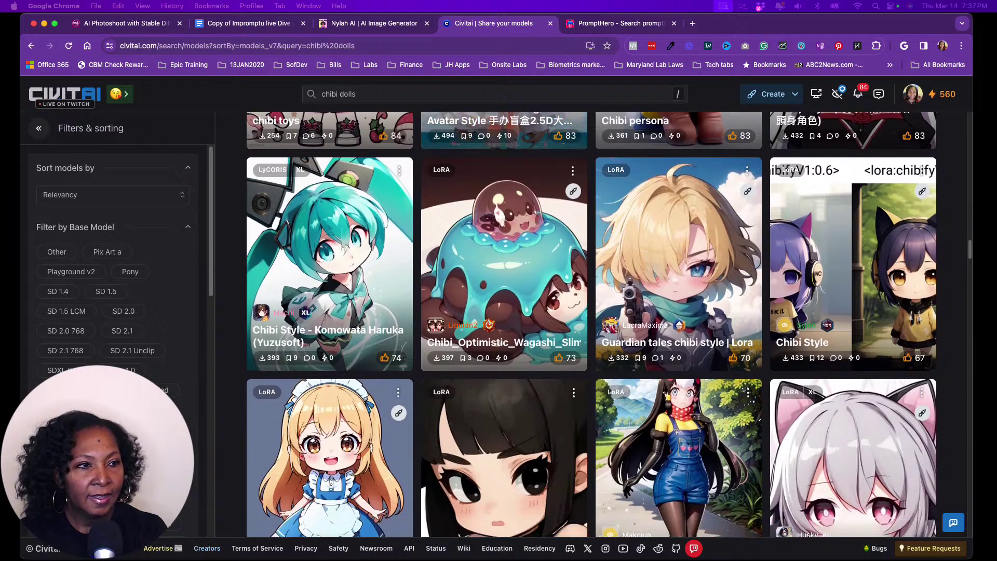
pyautogui.scroll(-1, 591, 324)
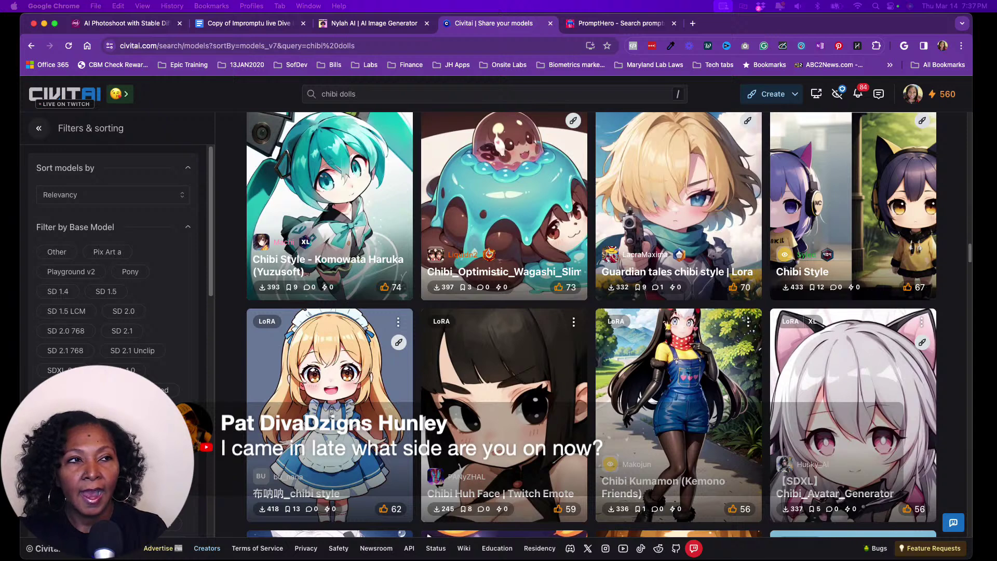
pyautogui.click(499, 49)
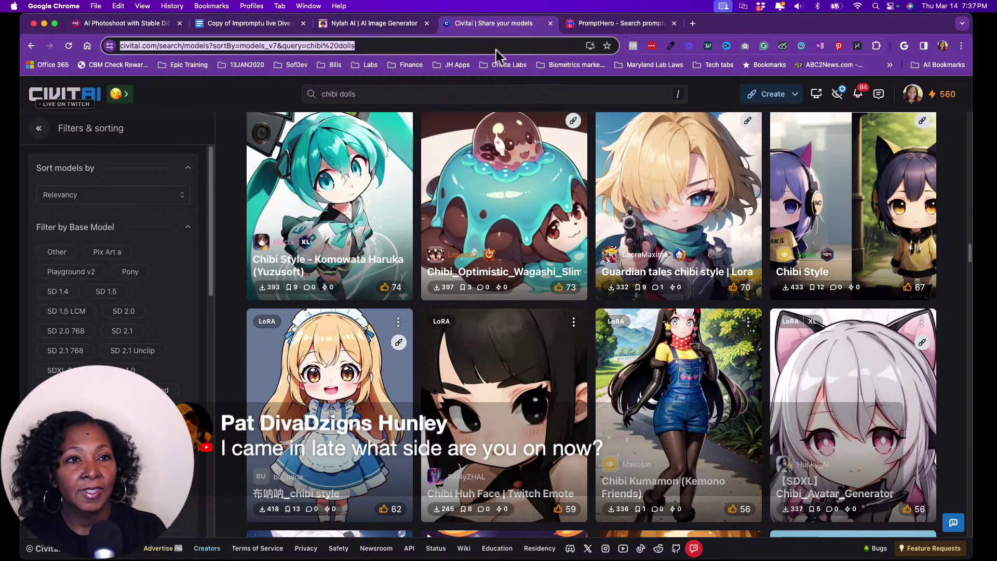
pyautogui.click(376, 46)
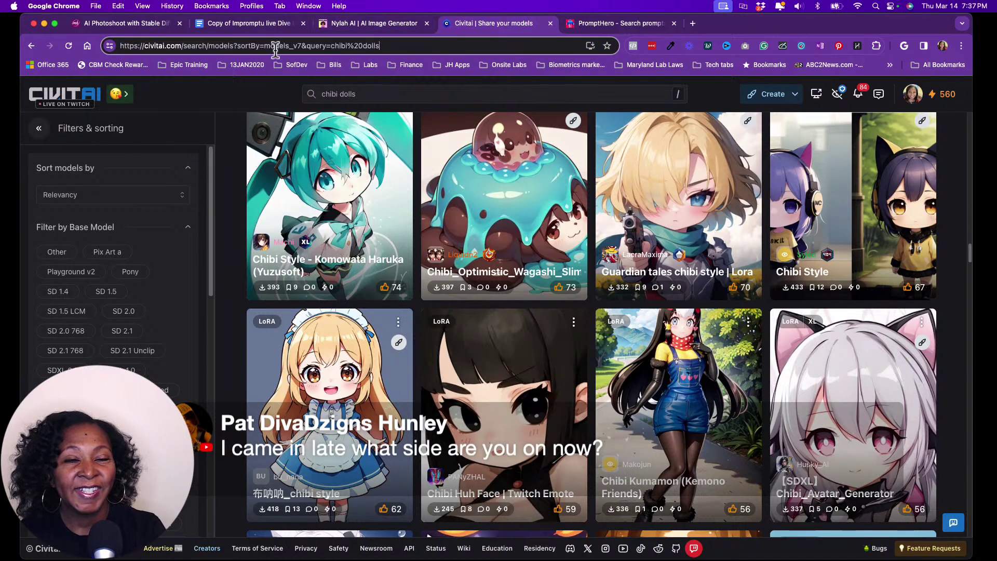
pyautogui.moveTo(180, 46); pyautogui.dragTo(119, 45)
pyautogui.rightClick(166, 45)
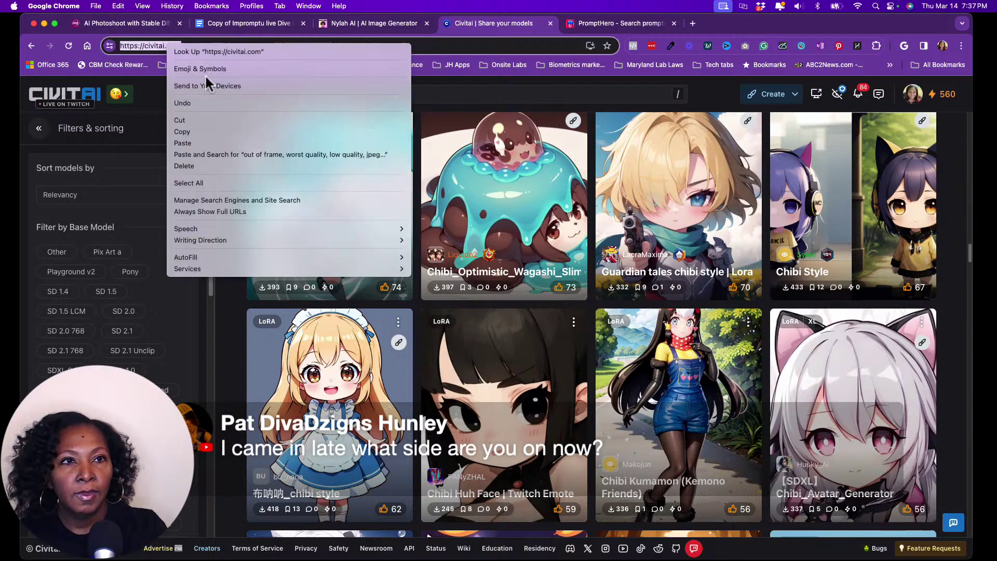
pyautogui.click(218, 130)
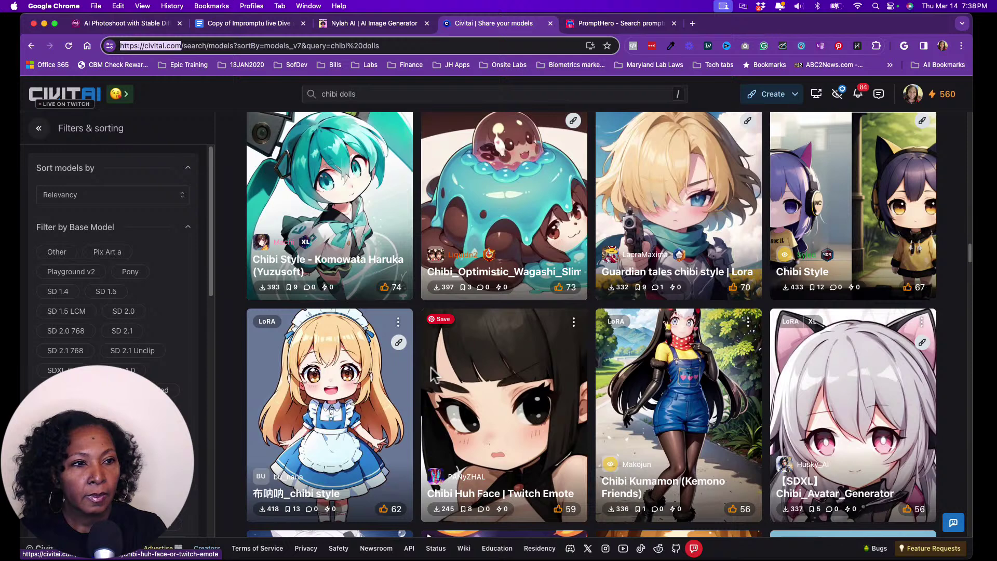
# Browse the chibi dolls model results and examine the thumbnails for different chibi doll styles.
pyautogui.scroll(-1, 433, 373)
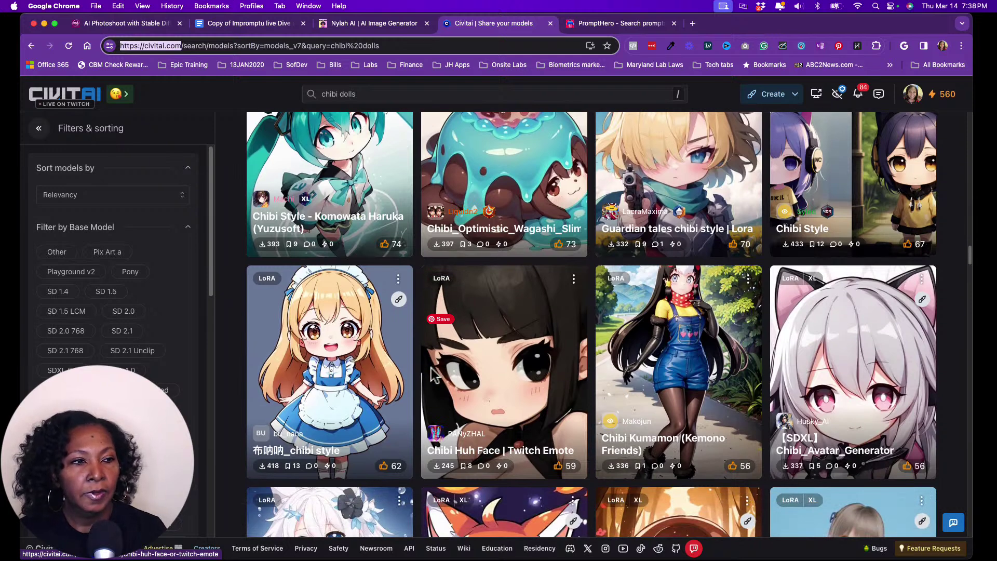
pyautogui.scroll(-3, 506, 384)
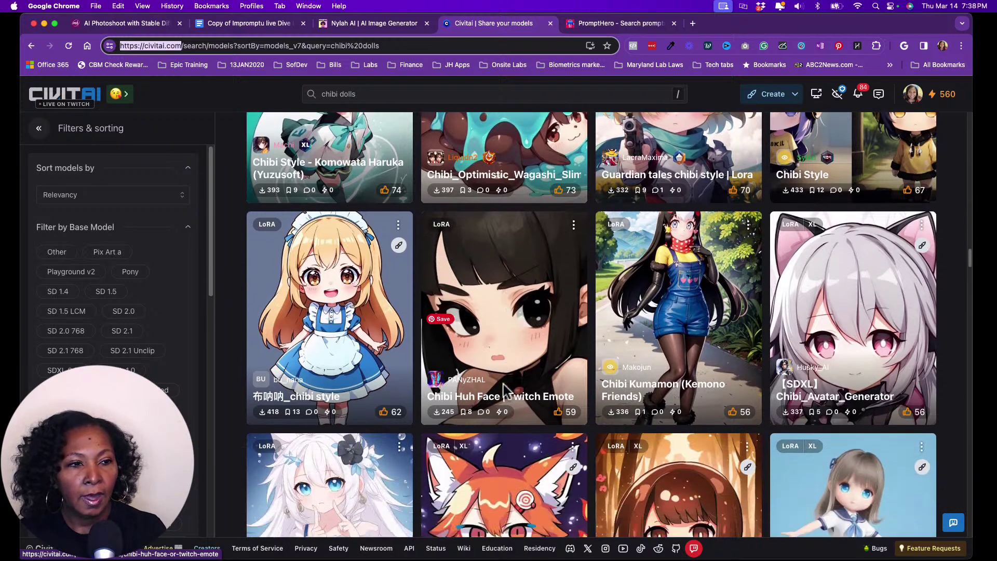
pyautogui.scroll(-1, 506, 389)
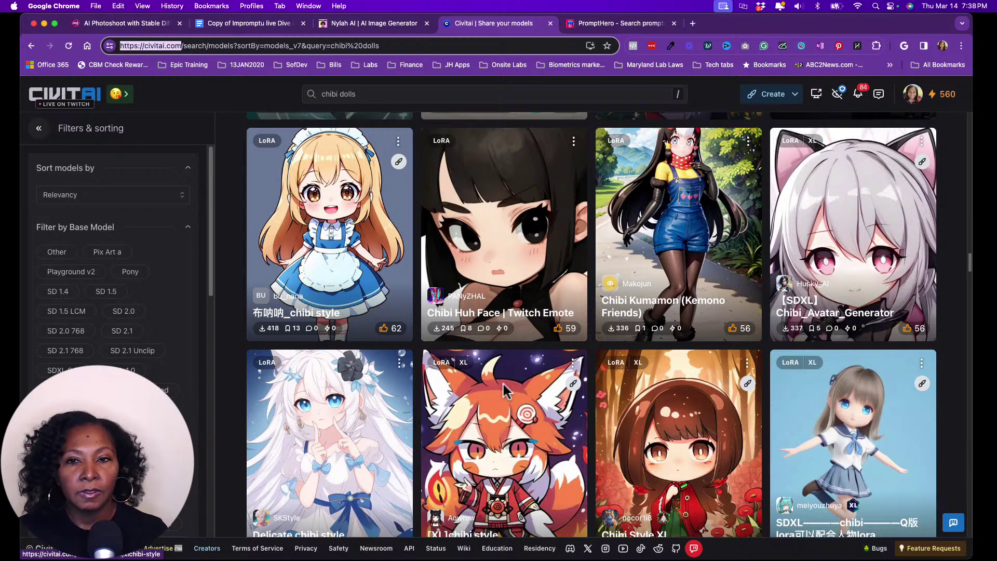
pyautogui.scroll(-3, 640, 372)
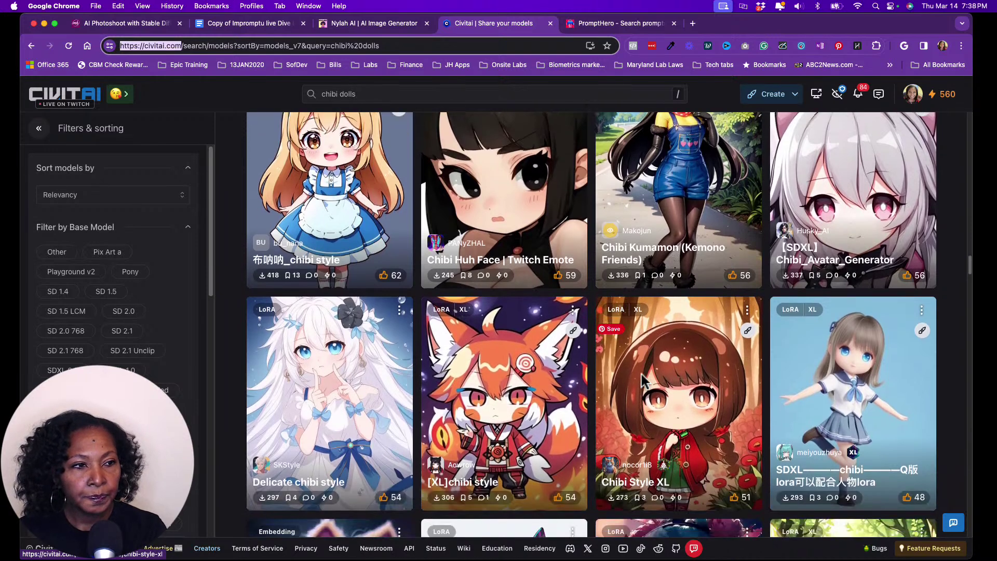
pyautogui.scroll(-1, 642, 381)
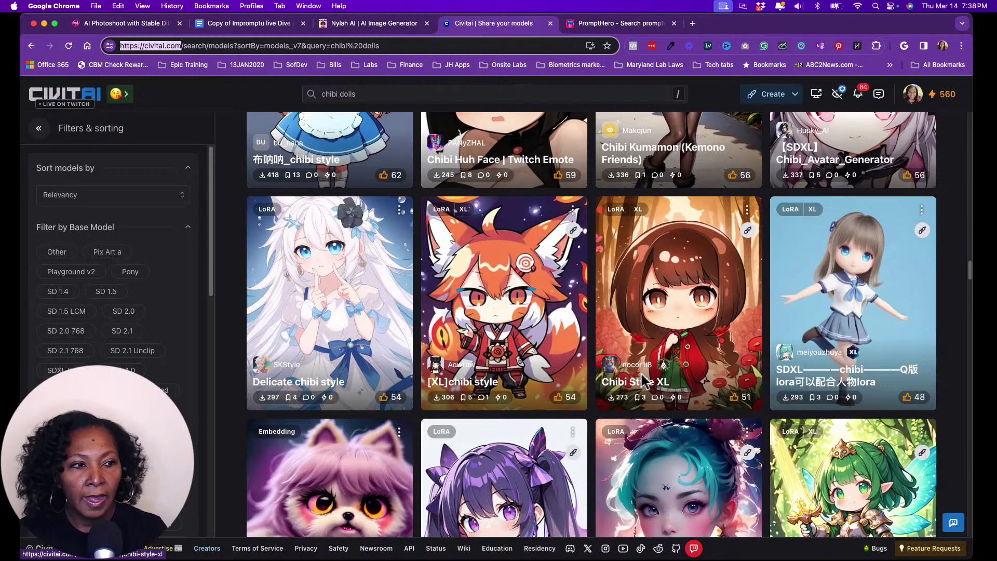
pyautogui.scroll(-2, 642, 381)
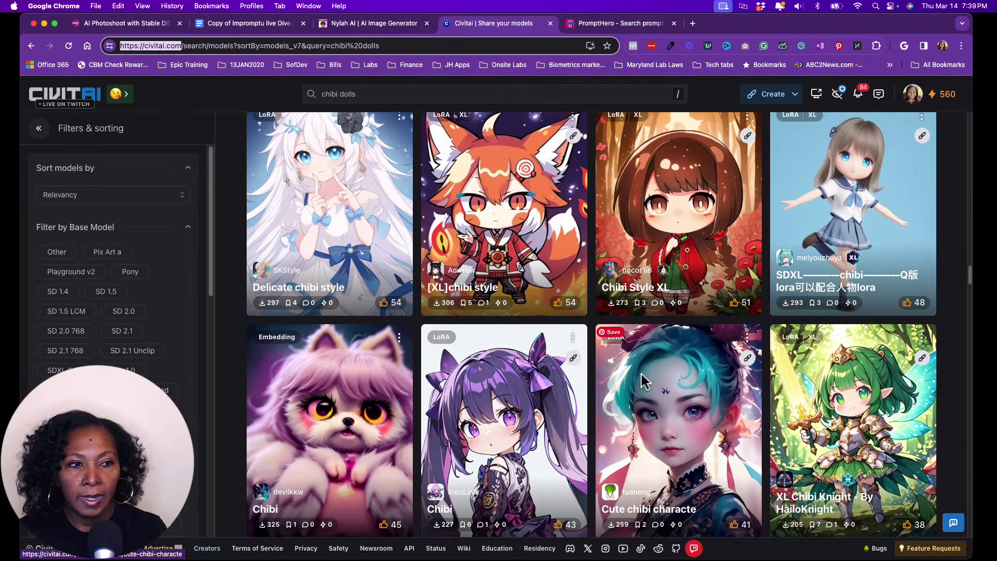
pyautogui.scroll(-5, 642, 381)
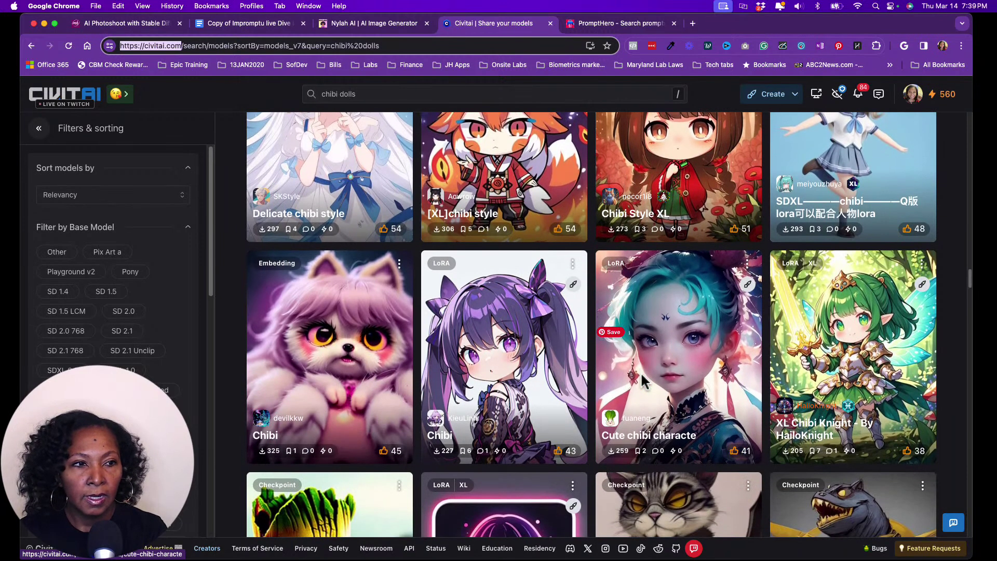
pyautogui.scroll(-7, 642, 380)
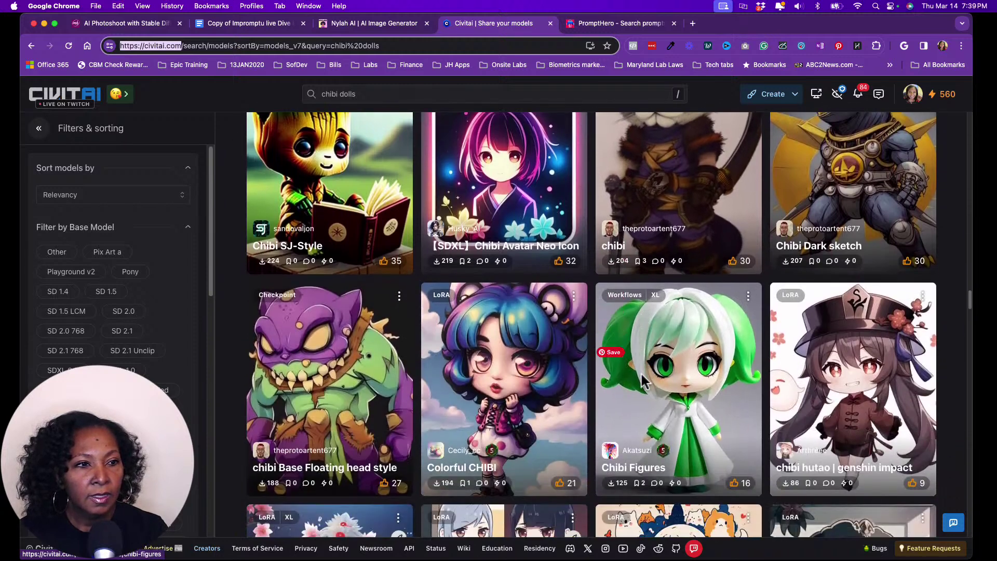
pyautogui.scroll(-1, 642, 381)
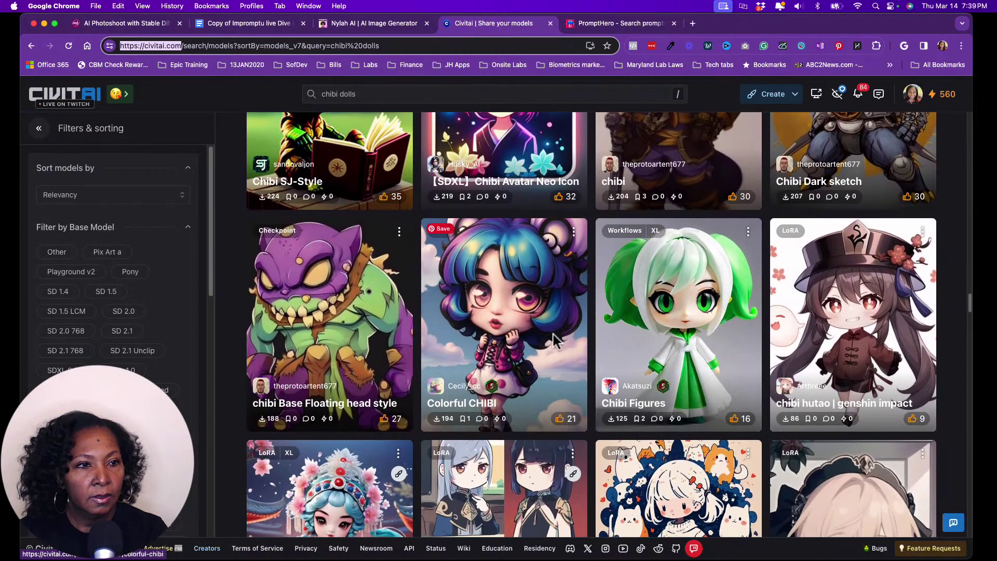
pyautogui.scroll(-2, 535, 330)
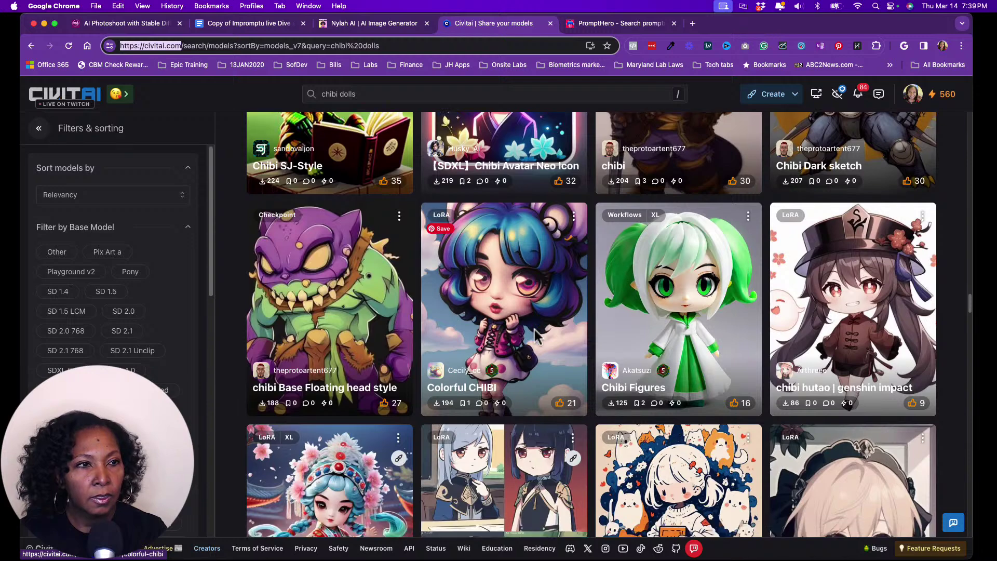
pyautogui.scroll(-4, 534, 329)
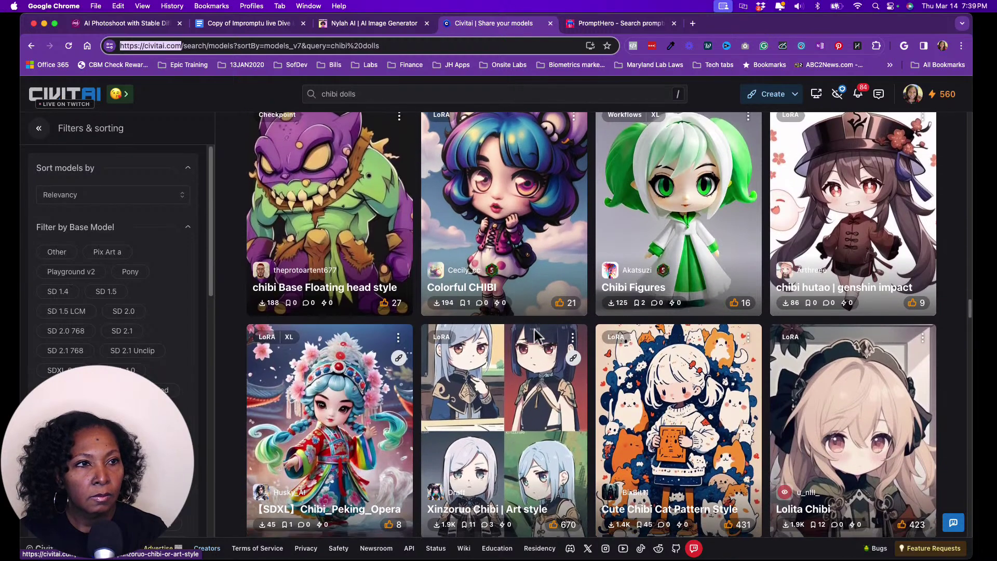
pyautogui.scroll(-7, 534, 329)
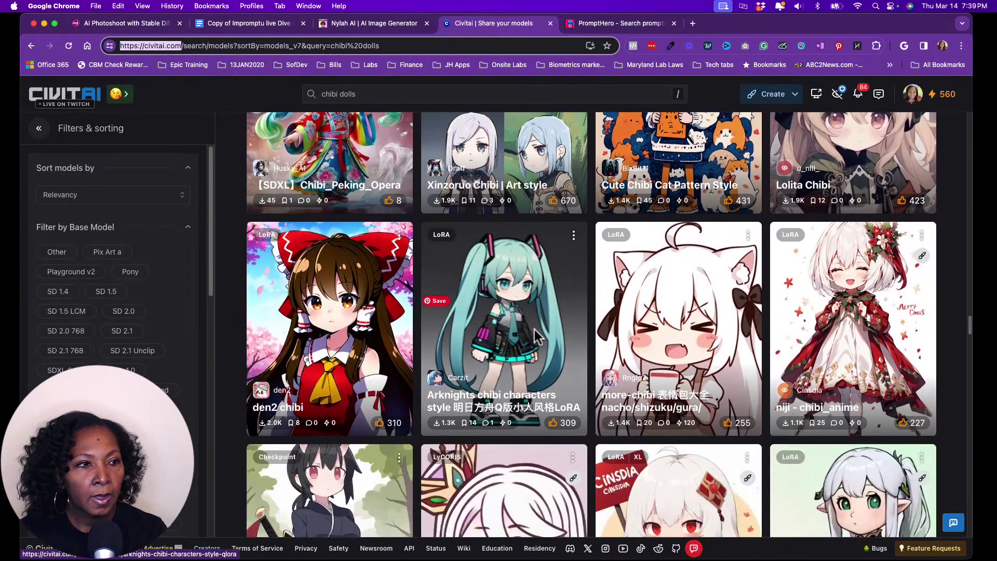
pyautogui.scroll(-5, 537, 337)
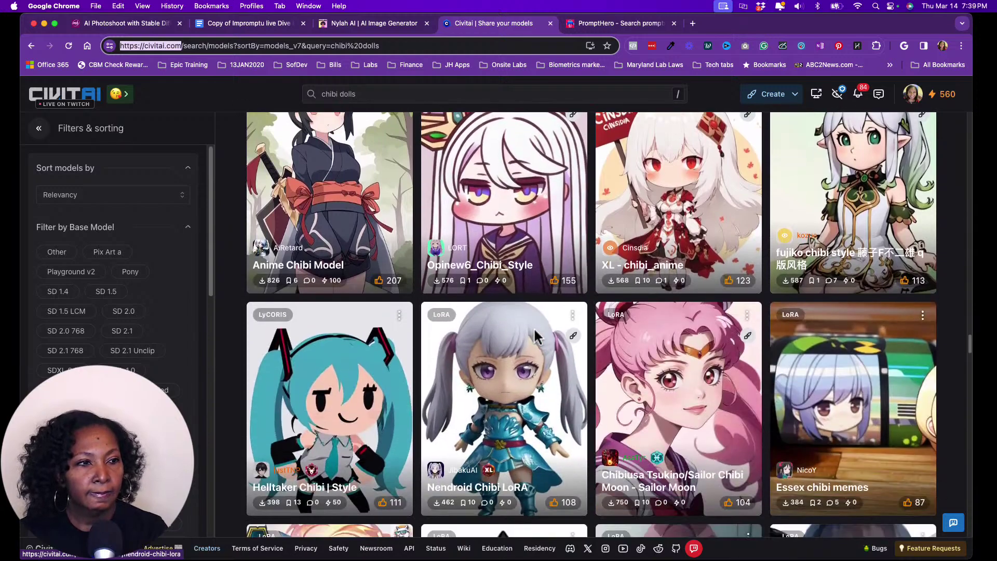
pyautogui.scroll(7, 536, 336)
pyautogui.scroll(-10, 536, 336)
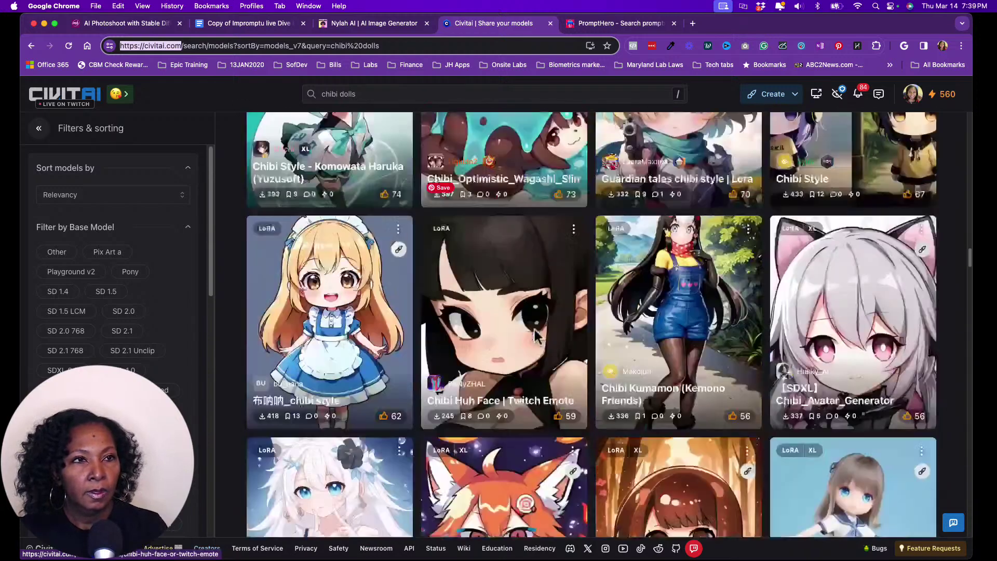
# Change the model search query to "african american chibi doll".
pyautogui.click(325, 98)
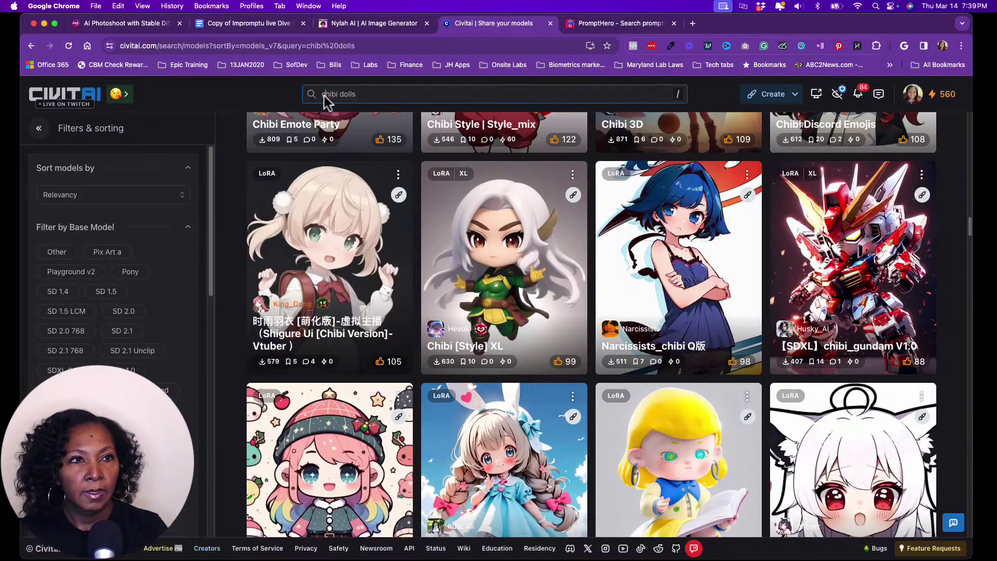
pyautogui.press('Return')
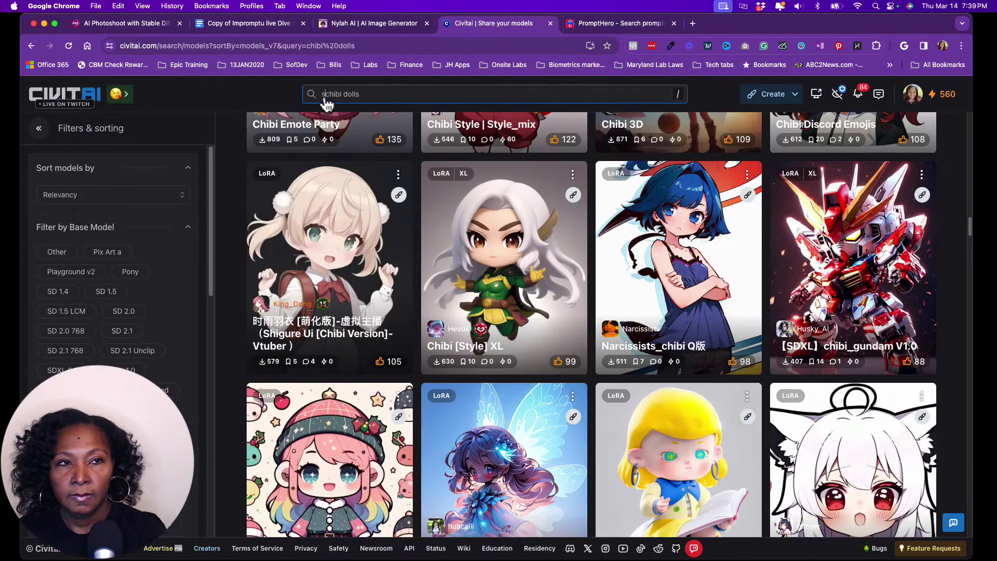
pyautogui.press('BackSpace')
pyautogui.press('Return')
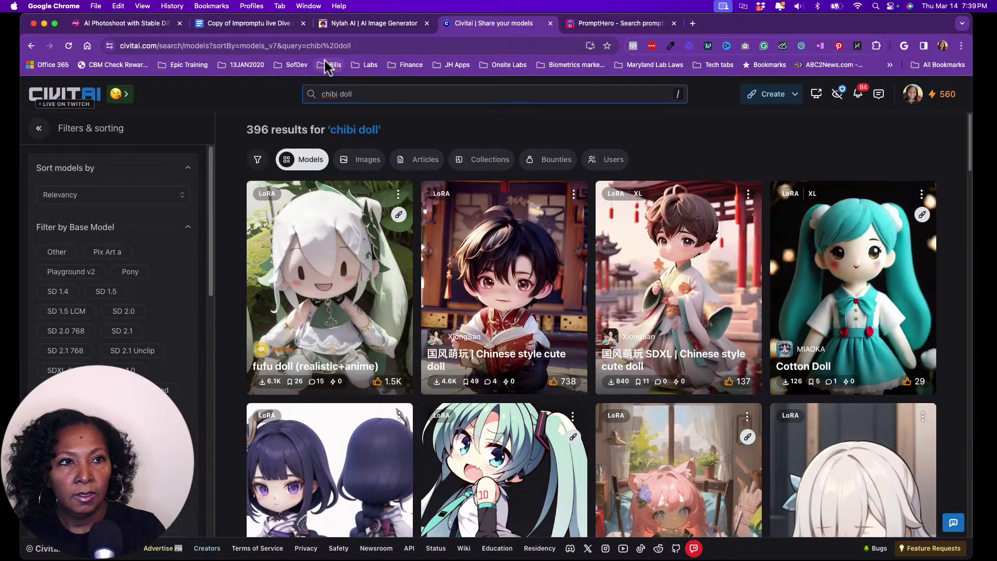
pyautogui.write('afric')
pyautogui.write('an americ')
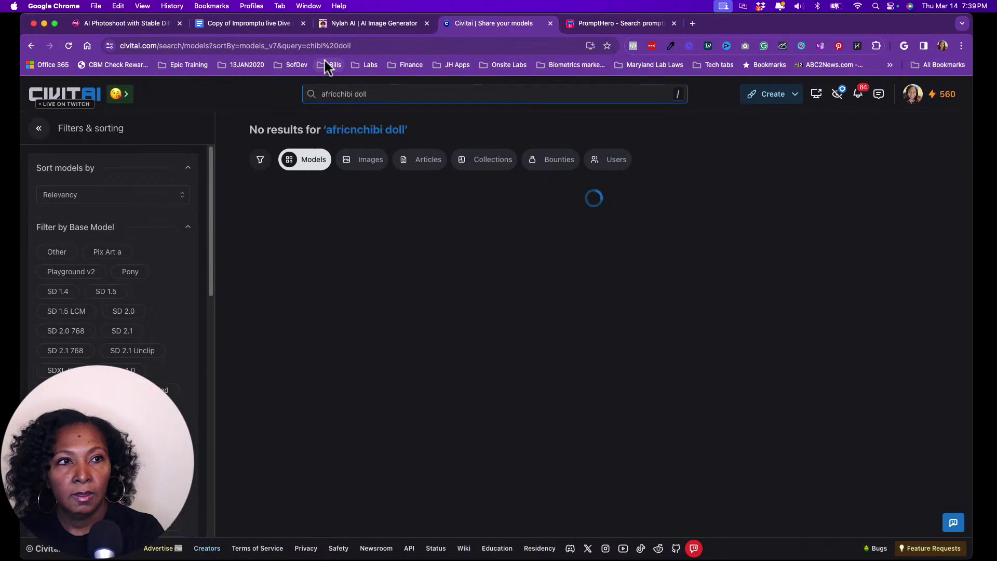
pyautogui.write('an')
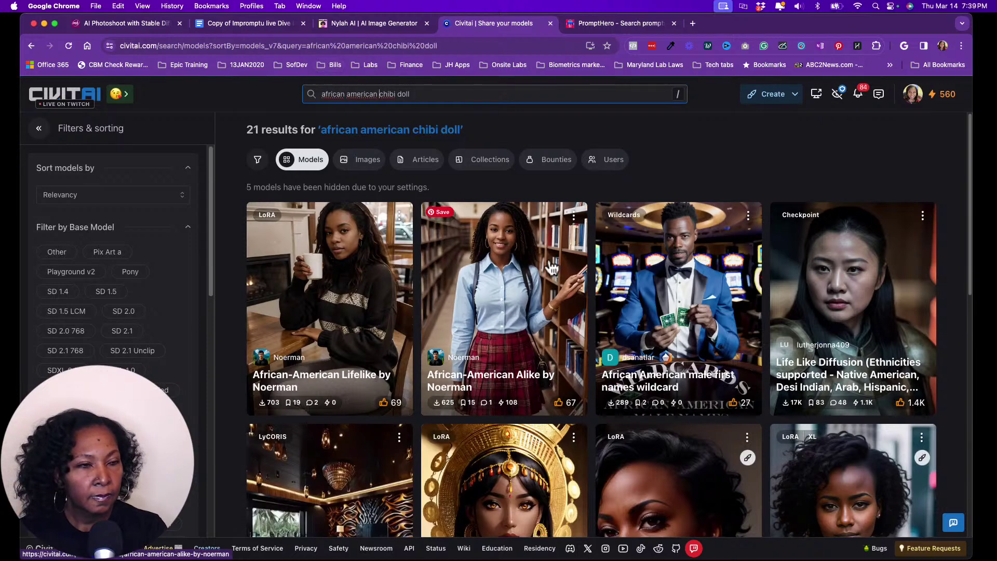
# Examine the model results for "african american chibi doll" to find a suitable style.
pyautogui.scroll(-3, 551, 268)
pyautogui.scroll(-3, 551, 267)
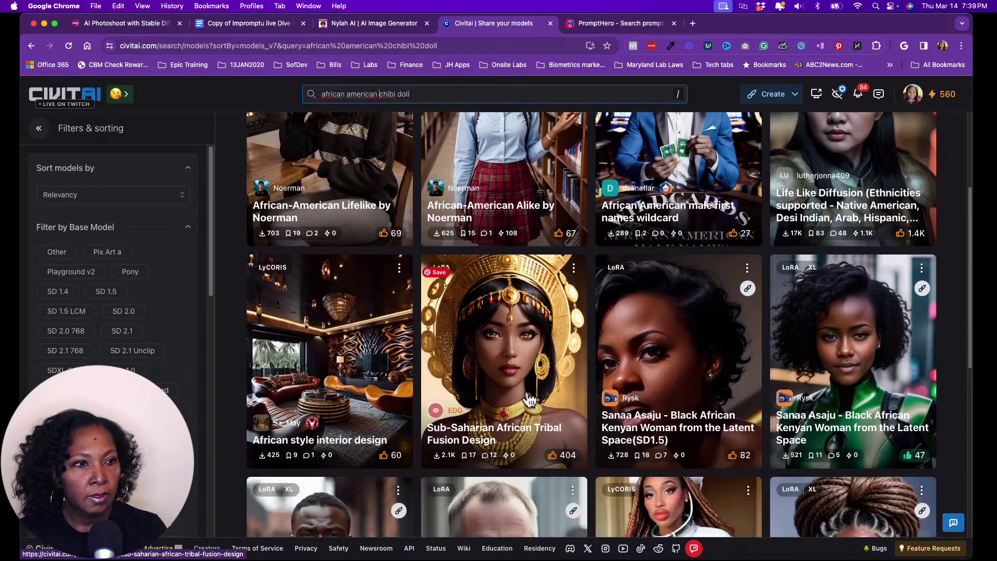
pyautogui.scroll(-5, 528, 399)
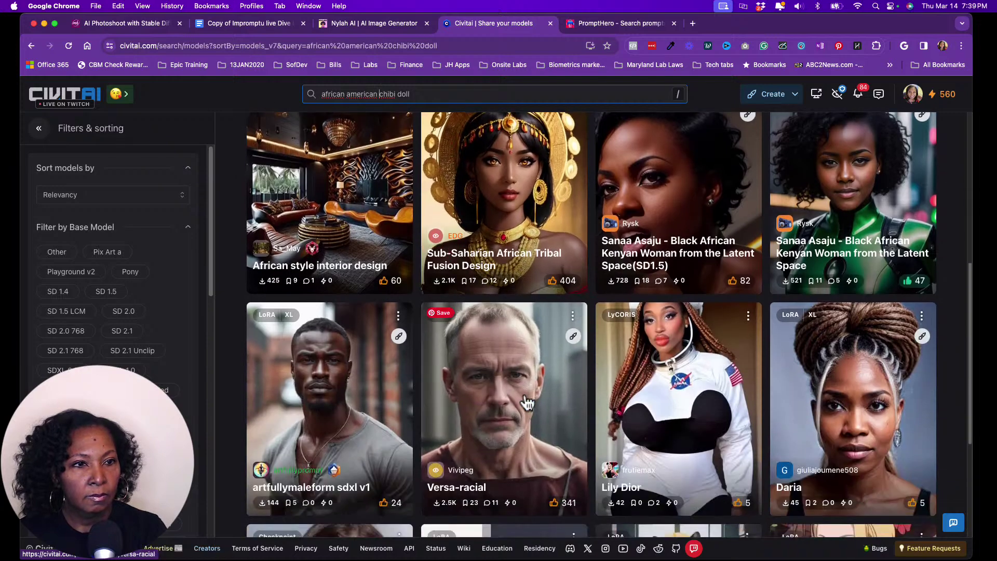
pyautogui.scroll(-5, 527, 402)
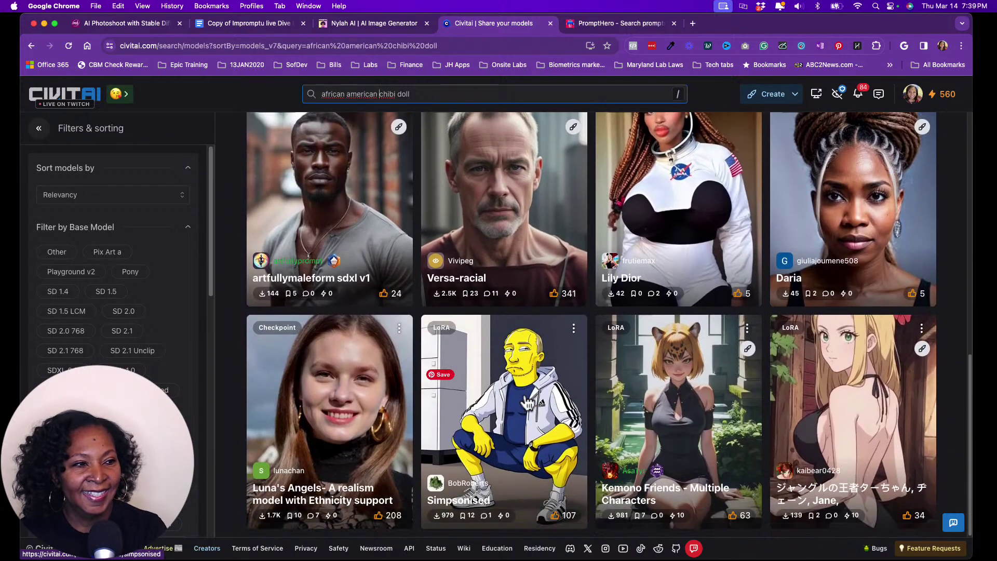
pyautogui.scroll(8, 530, 411)
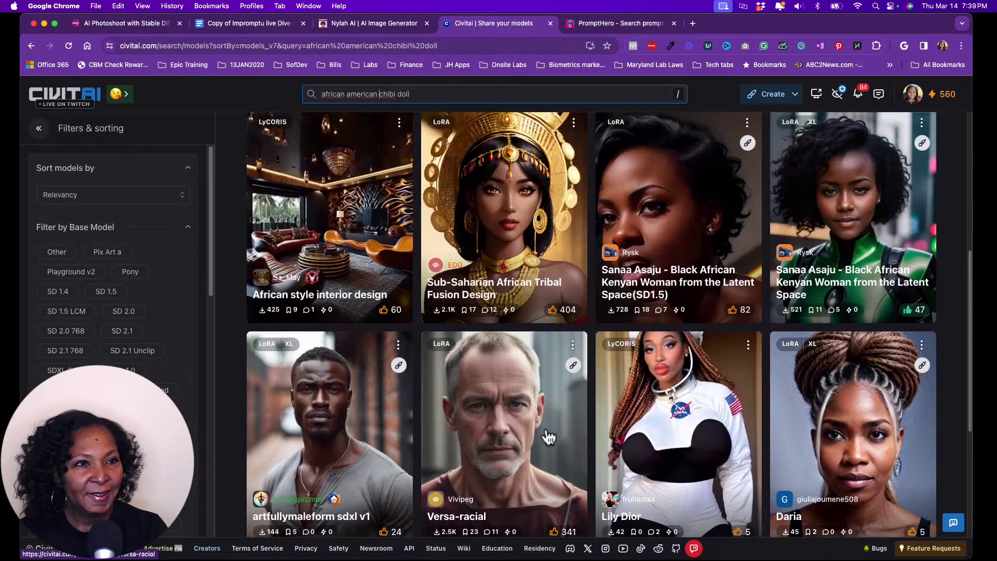
pyautogui.scroll(5, 547, 436)
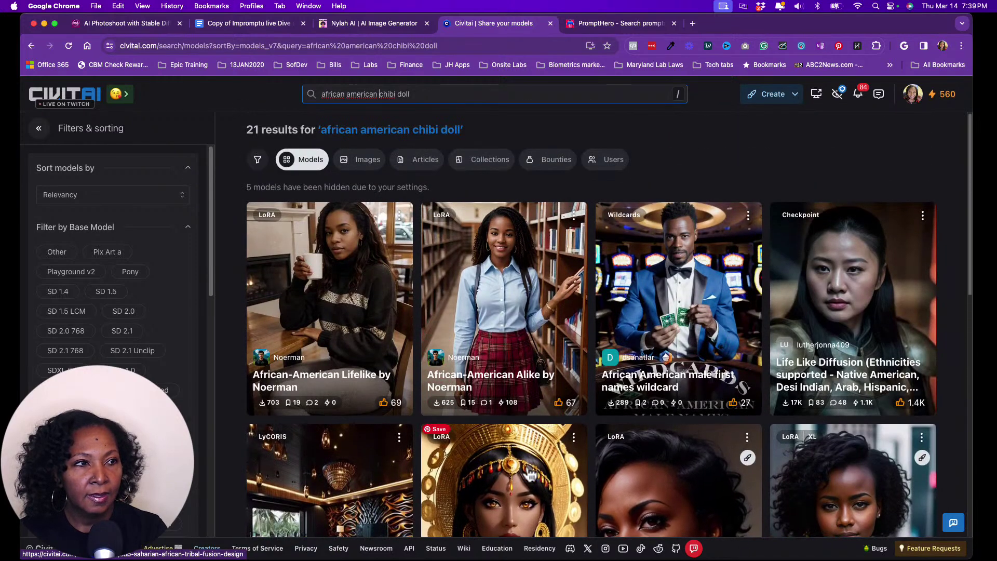
pyautogui.scroll(-1, 529, 470)
pyautogui.scroll(-2, 530, 474)
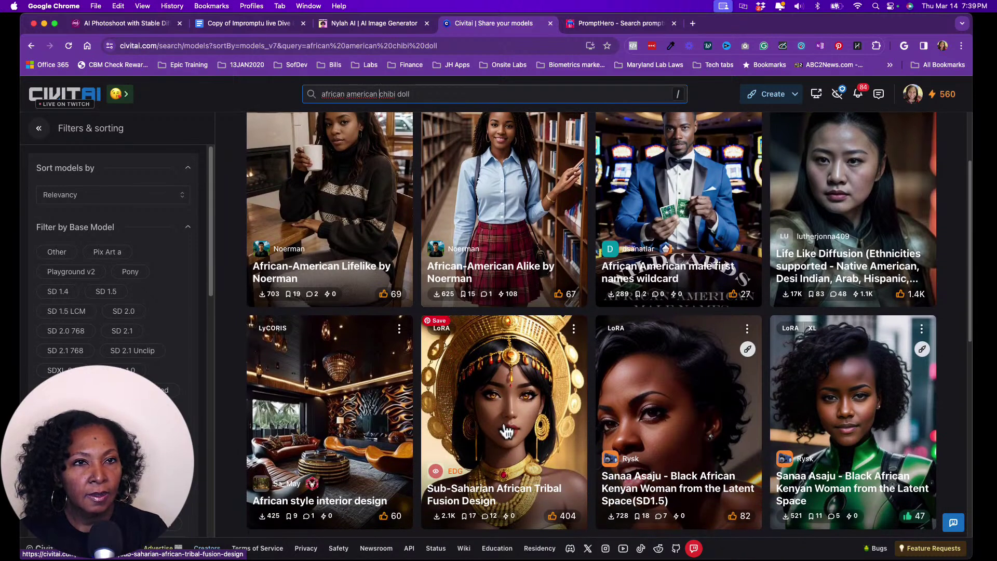
pyautogui.scroll(-1, 506, 431)
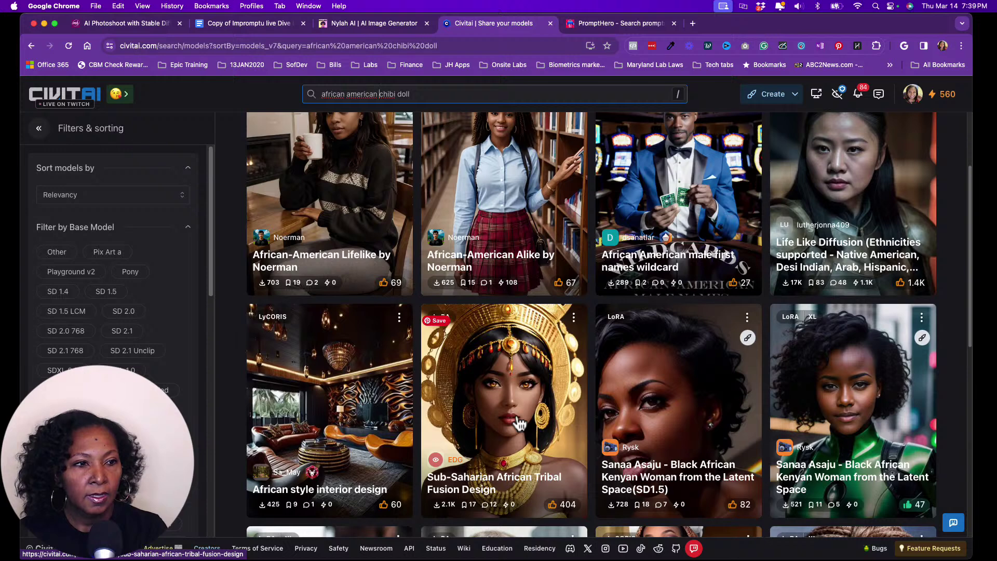
# Open the Sub-Saharian African Tribal Fusion Design model and review its details, description, discussion and gallery images.
pyautogui.click(517, 424)
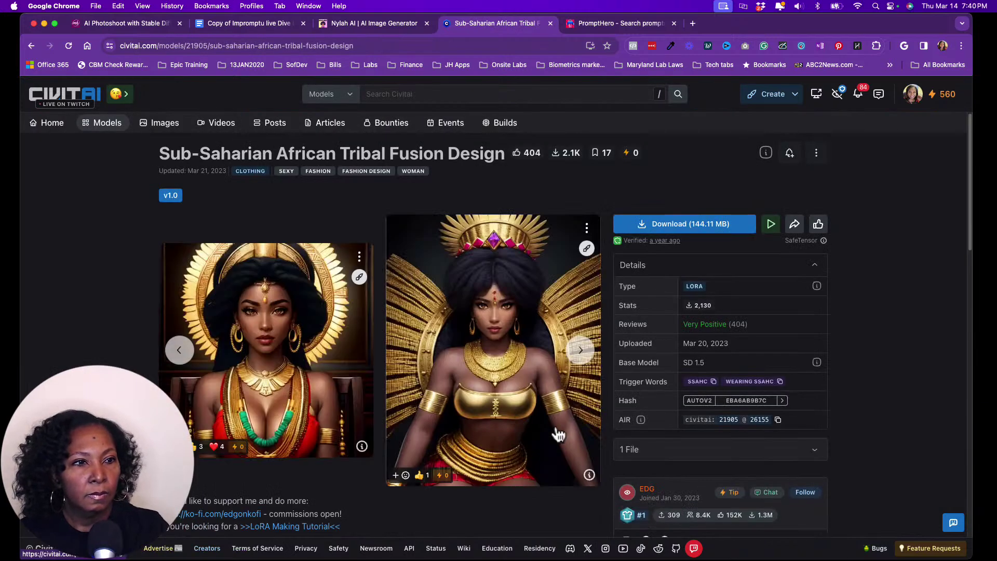
pyautogui.scroll(-2, 561, 435)
pyautogui.scroll(-2, 563, 435)
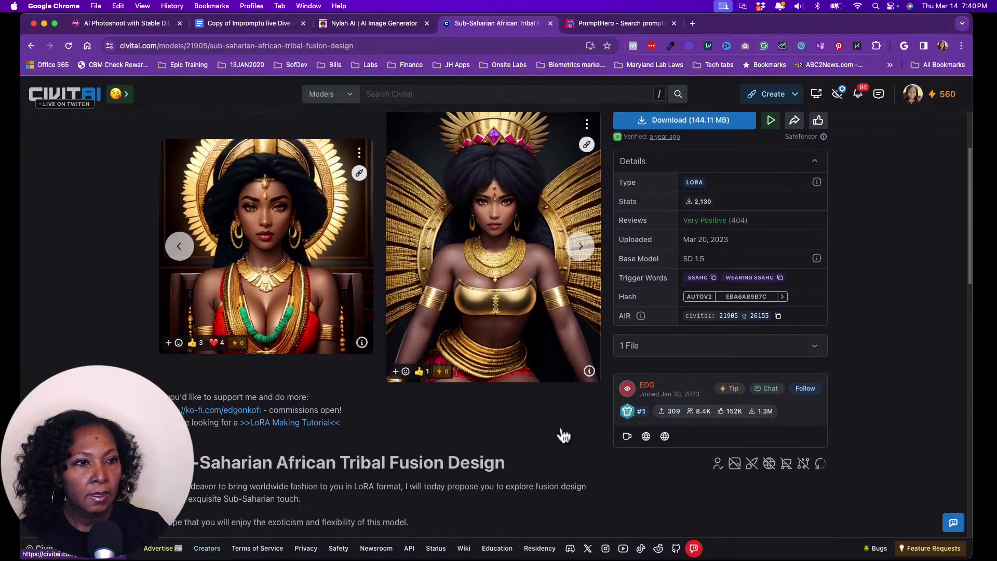
pyautogui.scroll(1, 561, 427)
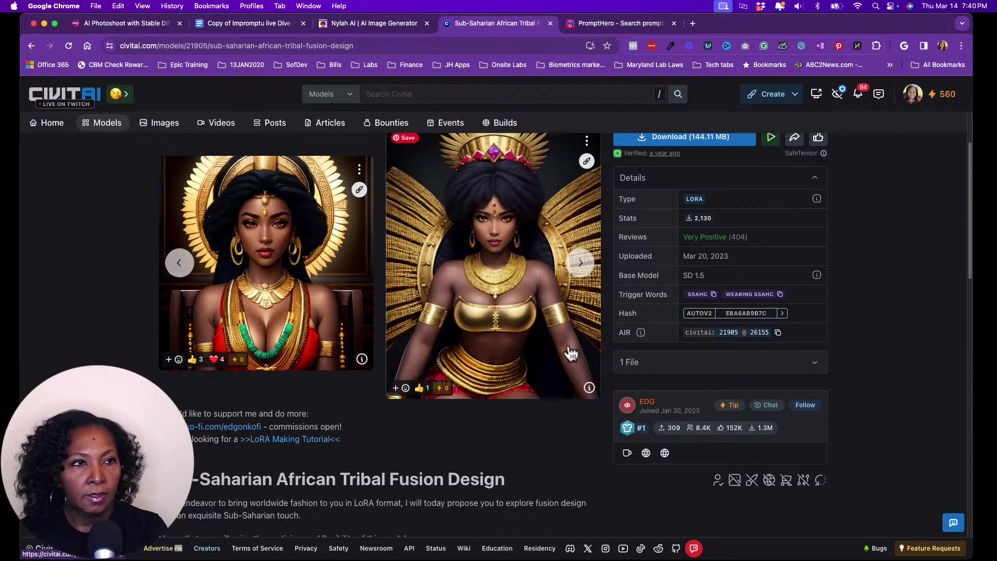
pyautogui.scroll(-2, 501, 375)
pyautogui.scroll(-15, 501, 375)
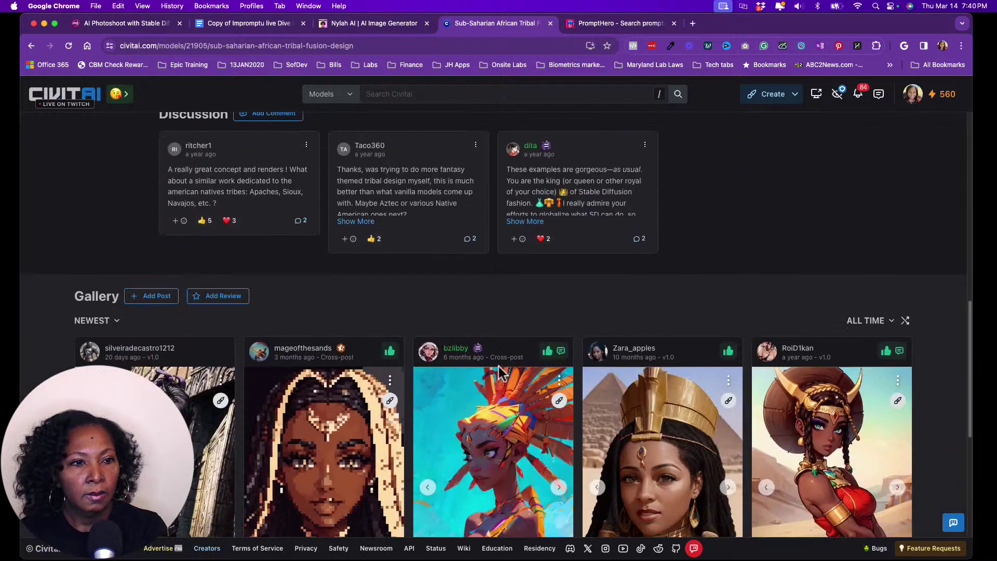
pyautogui.scroll(-6, 501, 375)
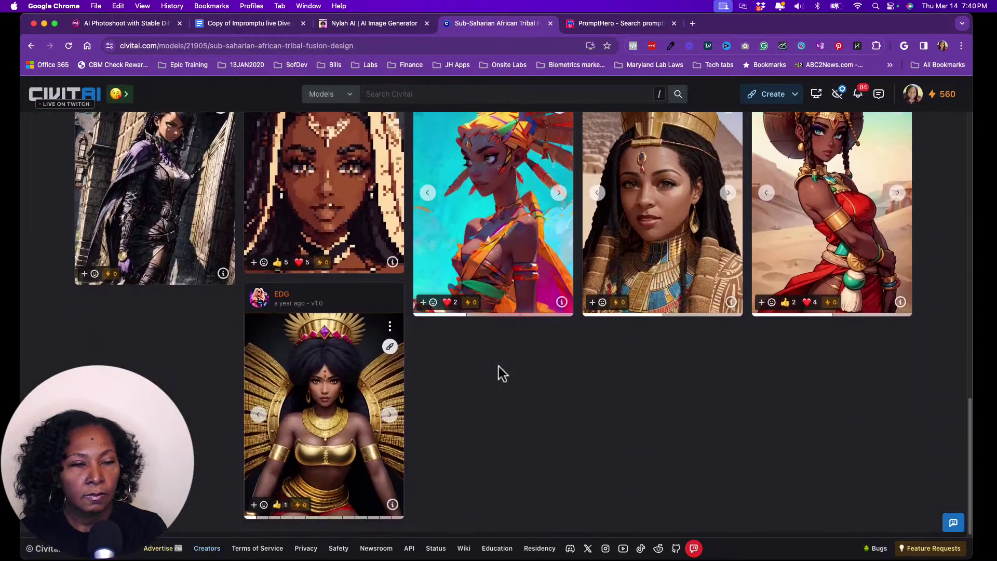
# Examine the Sub-Saharian African Tribal Fusion Design gallery images, comments and model details.
pyautogui.scroll(1, 501, 375)
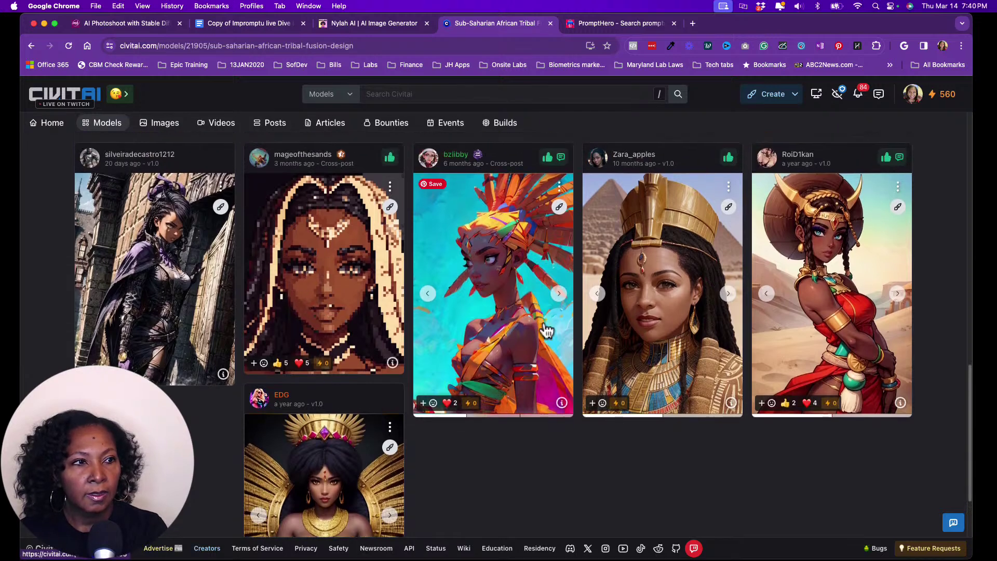
pyautogui.scroll(-1, 546, 331)
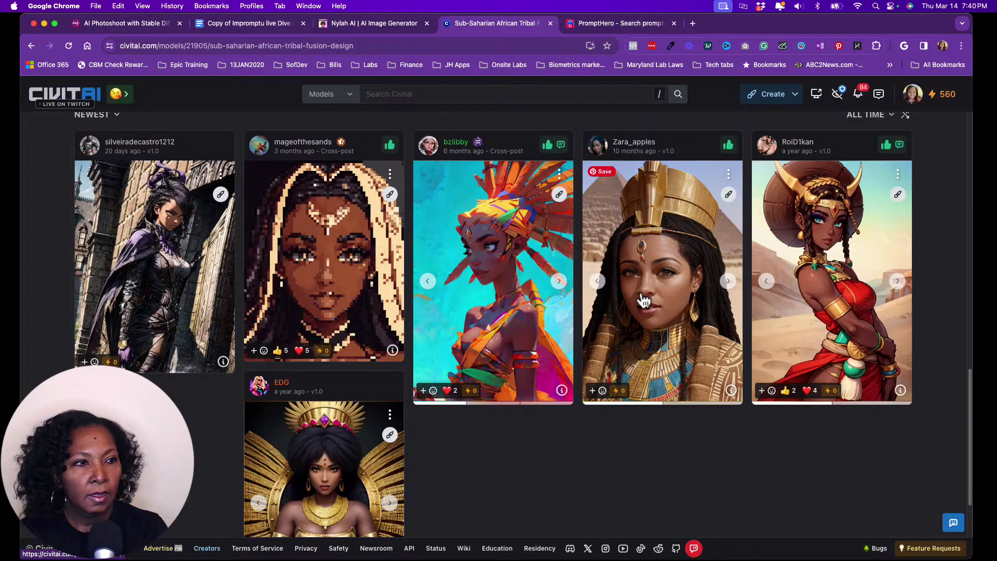
pyautogui.scroll(-1, 659, 303)
pyautogui.scroll(-2, 659, 303)
pyautogui.scroll(7, 659, 303)
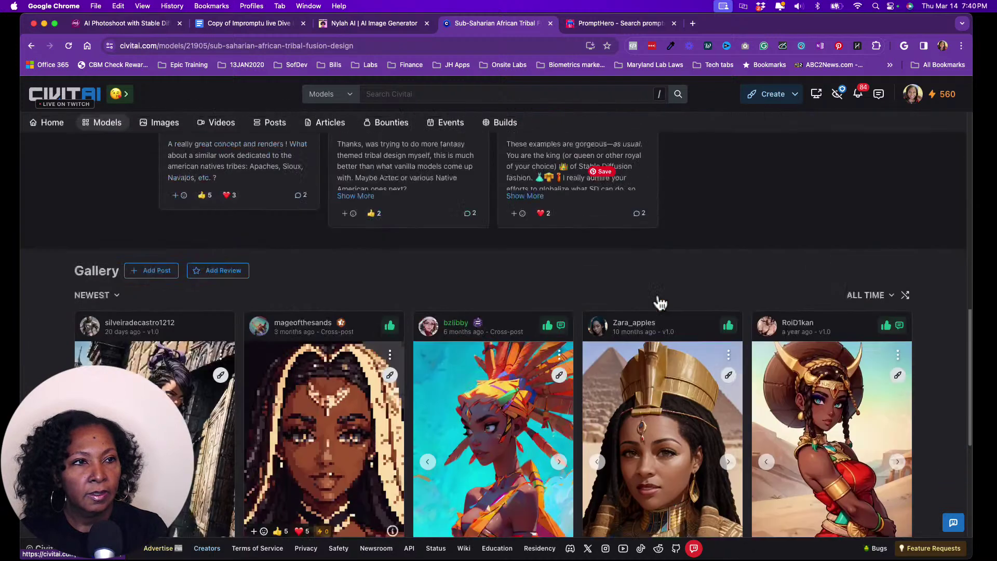
pyautogui.scroll(-3, 659, 301)
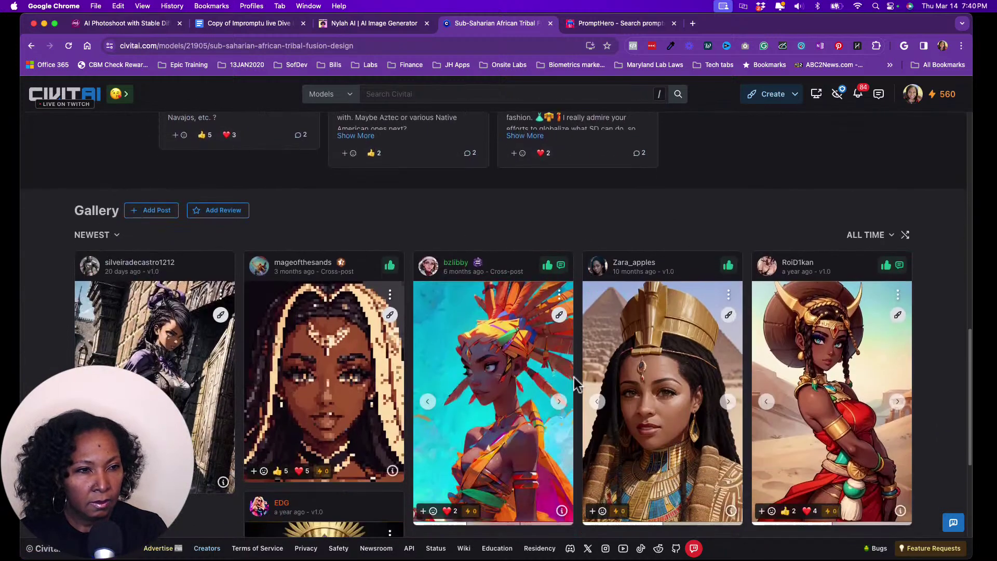
pyautogui.scroll(7, 651, 294)
pyautogui.scroll(4, 646, 284)
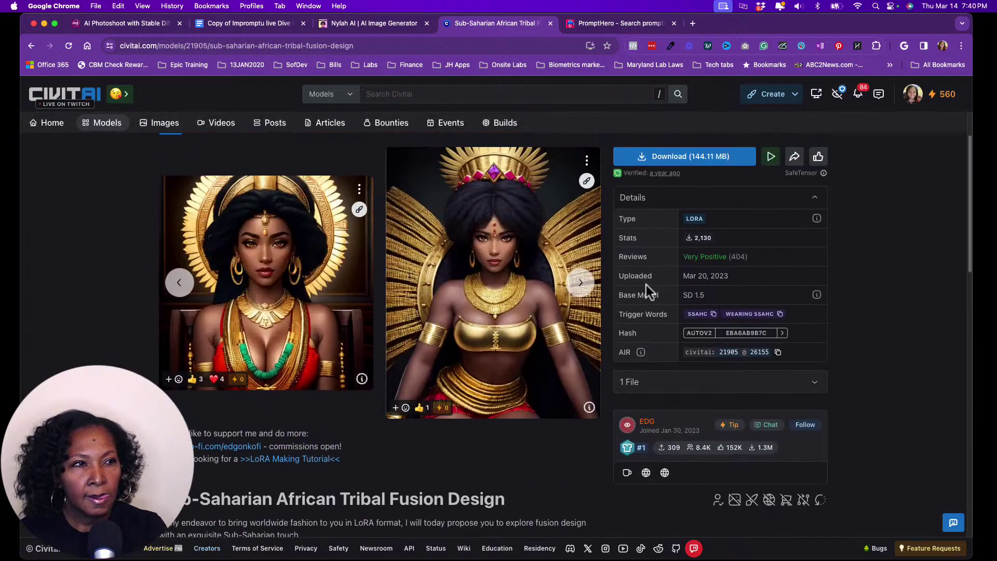
pyautogui.scroll(1, 646, 285)
pyautogui.scroll(-1, 646, 284)
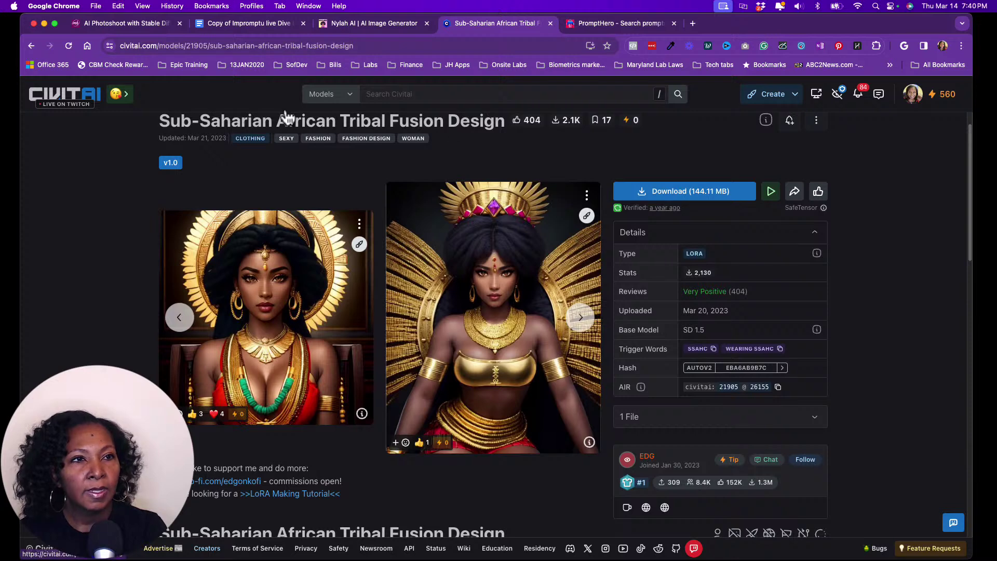
# Return to the "african american chibi doll" results, switch them to images and examine the chibi doll styles.
pyautogui.click(31, 45)
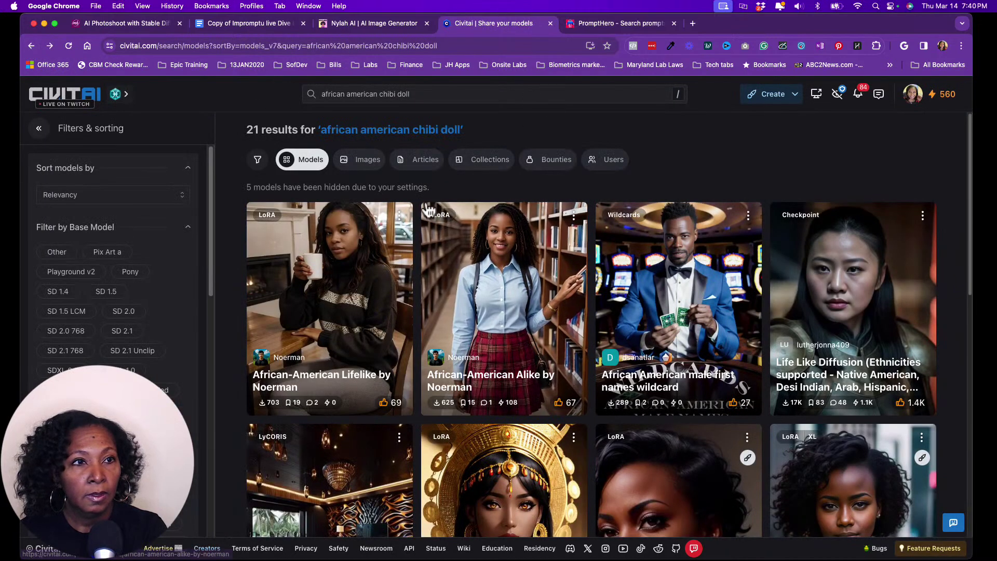
pyautogui.click(363, 160)
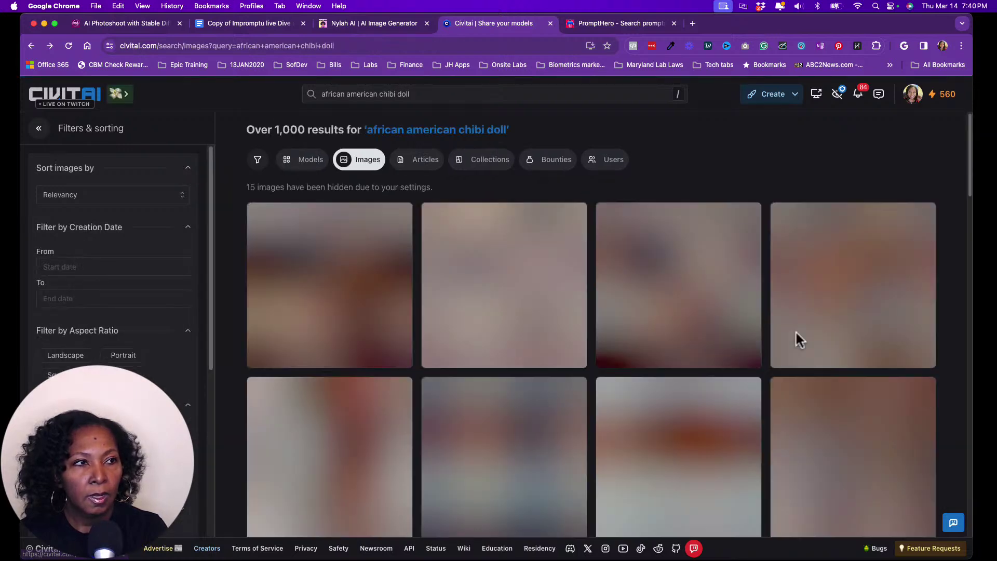
pyautogui.scroll(-1, 807, 319)
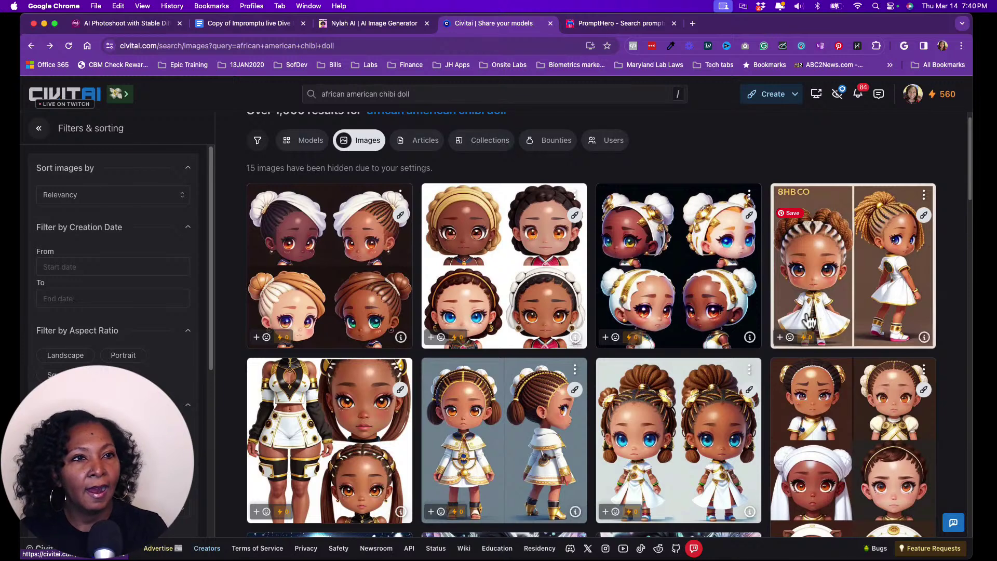
pyautogui.scroll(-4, 808, 319)
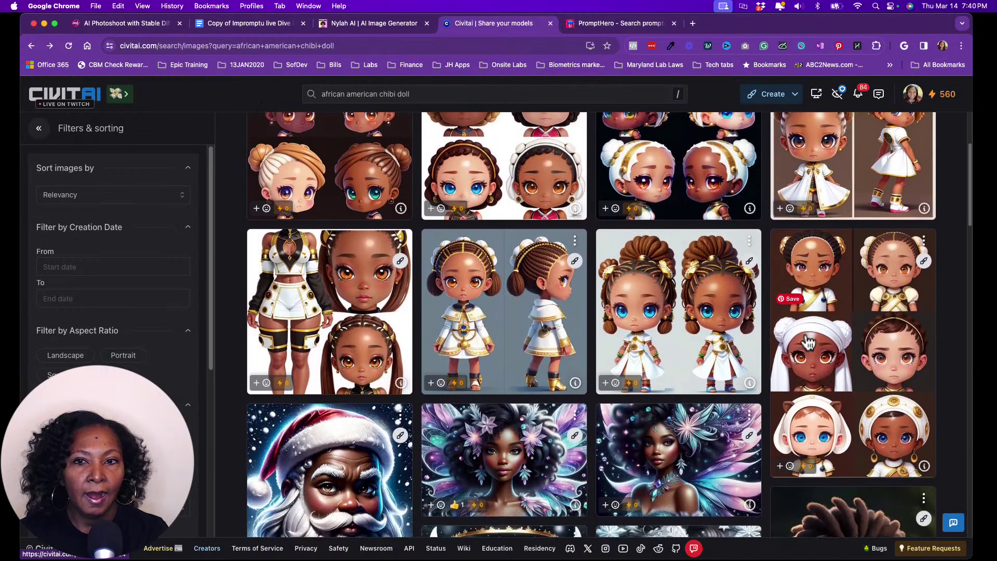
pyautogui.scroll(-4, 836, 363)
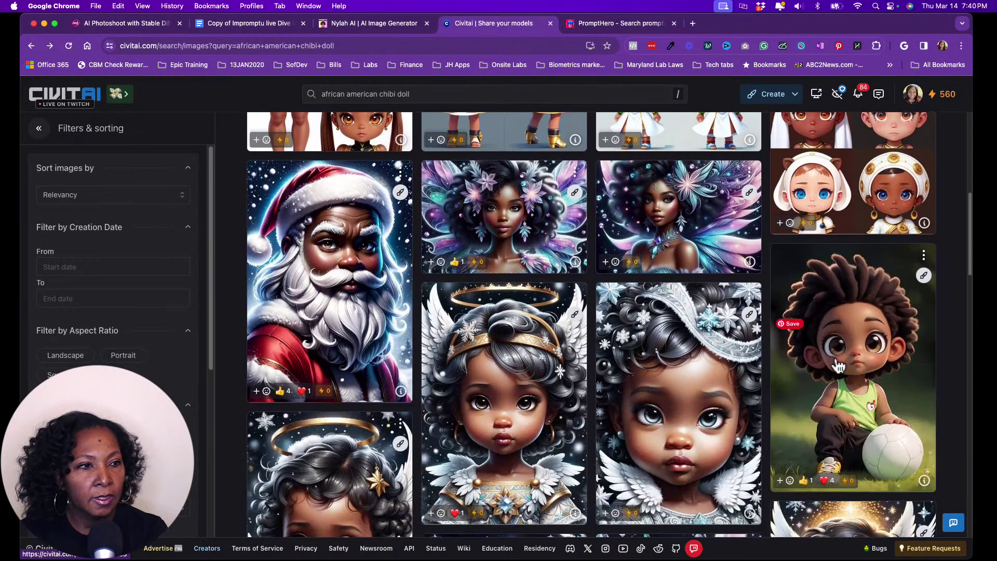
pyautogui.scroll(-4, 838, 366)
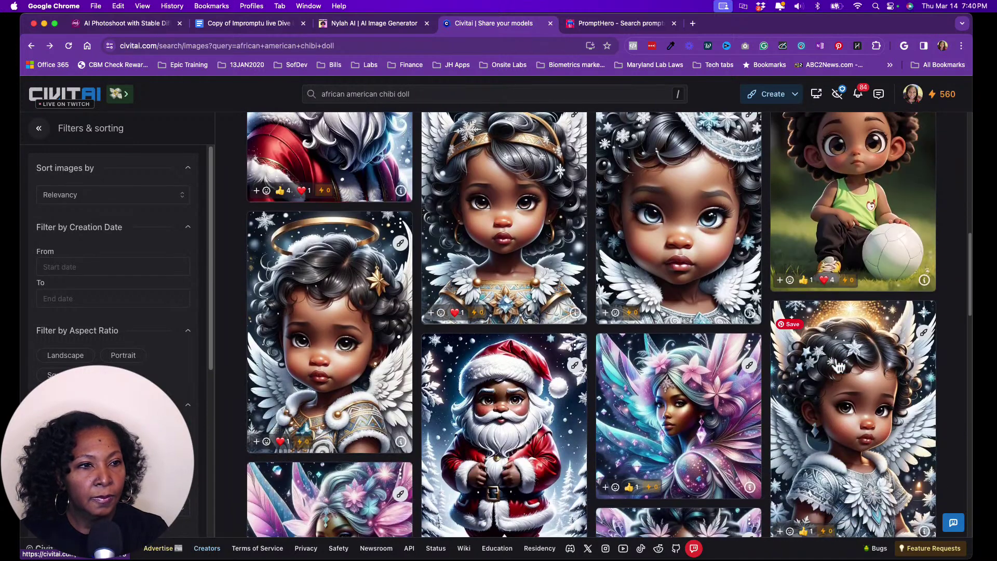
pyautogui.scroll(-5, 838, 366)
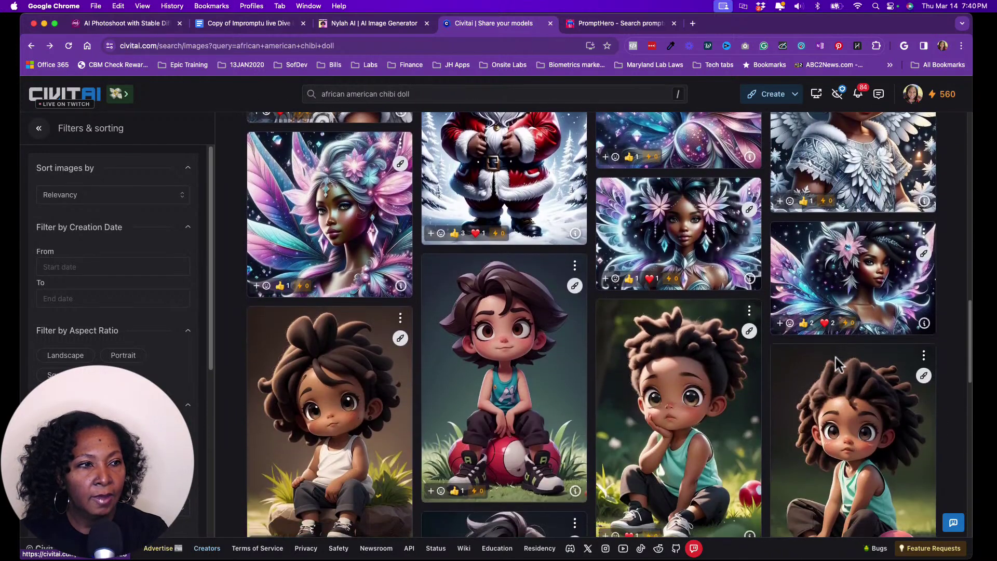
pyautogui.scroll(-6, 838, 366)
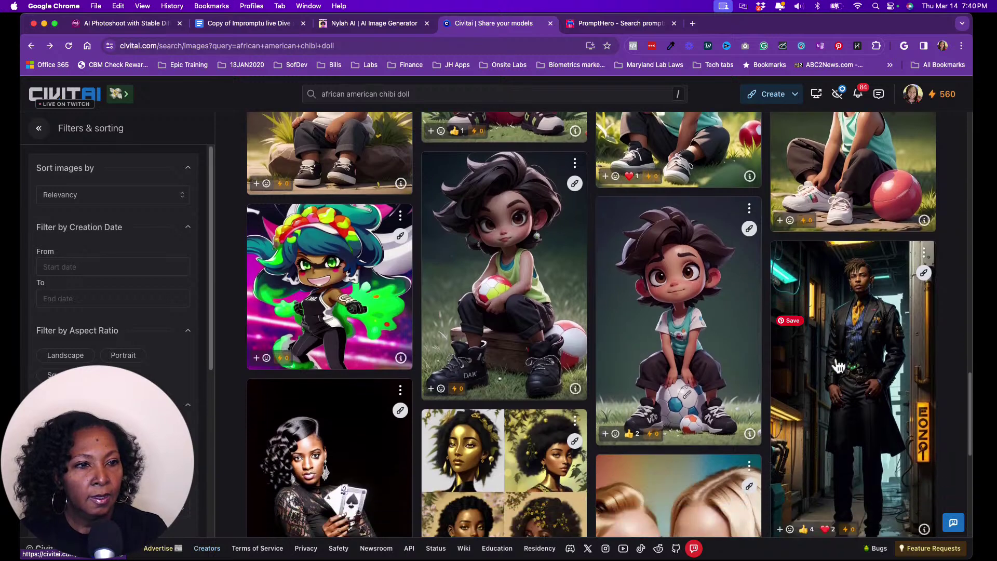
pyautogui.scroll(-5, 838, 366)
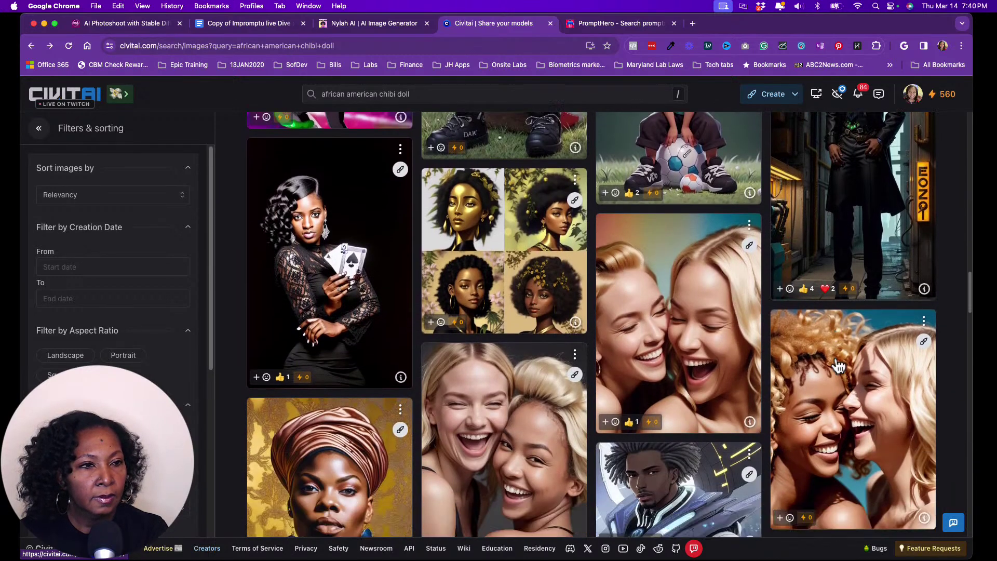
pyautogui.scroll(-1, 838, 366)
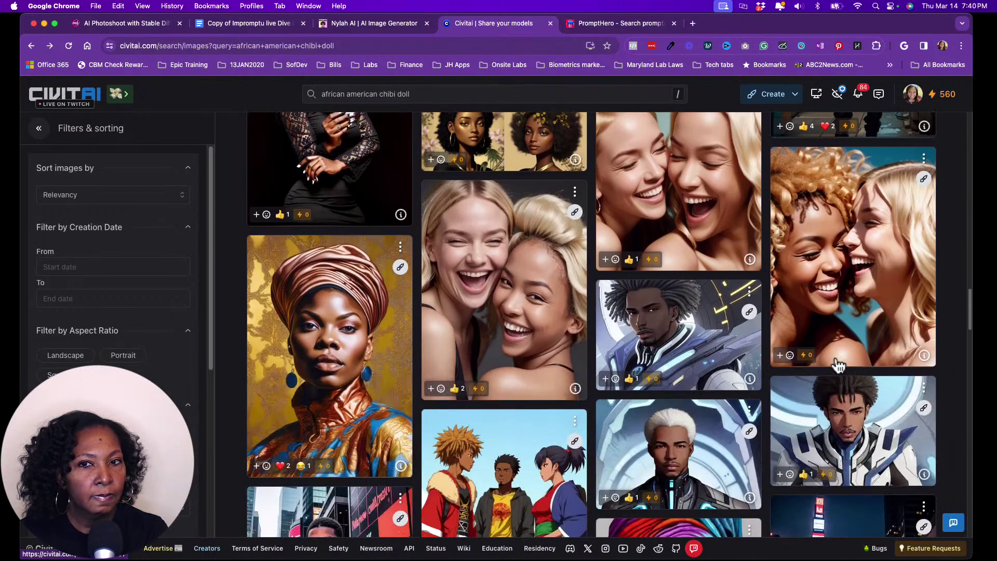
pyautogui.scroll(19, 838, 366)
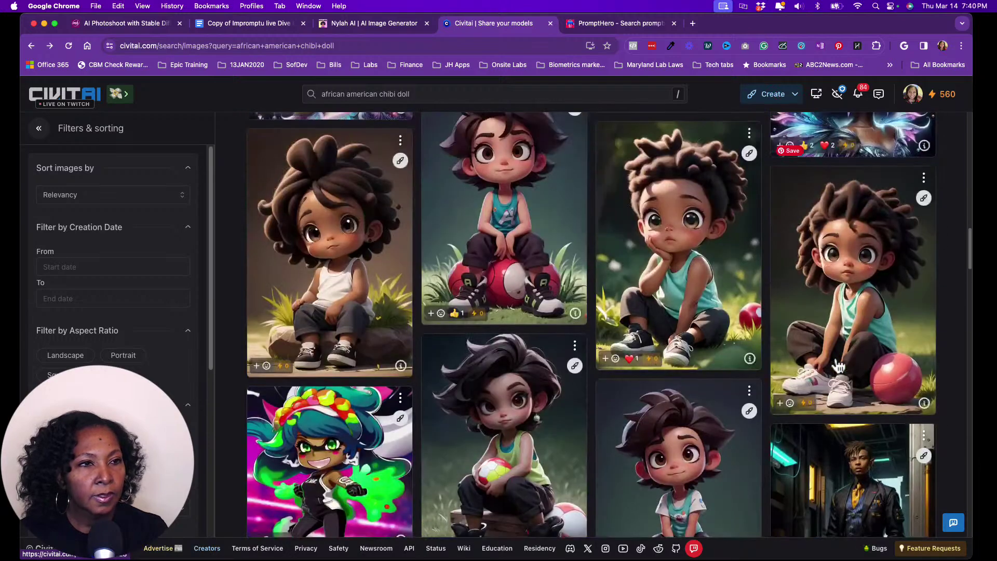
pyautogui.scroll(5, 839, 366)
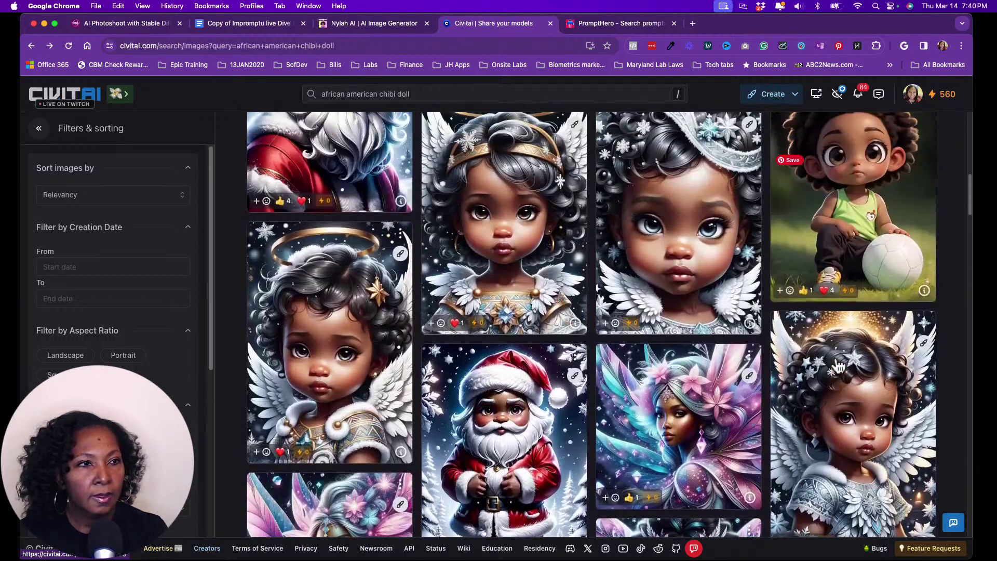
pyautogui.scroll(5, 838, 366)
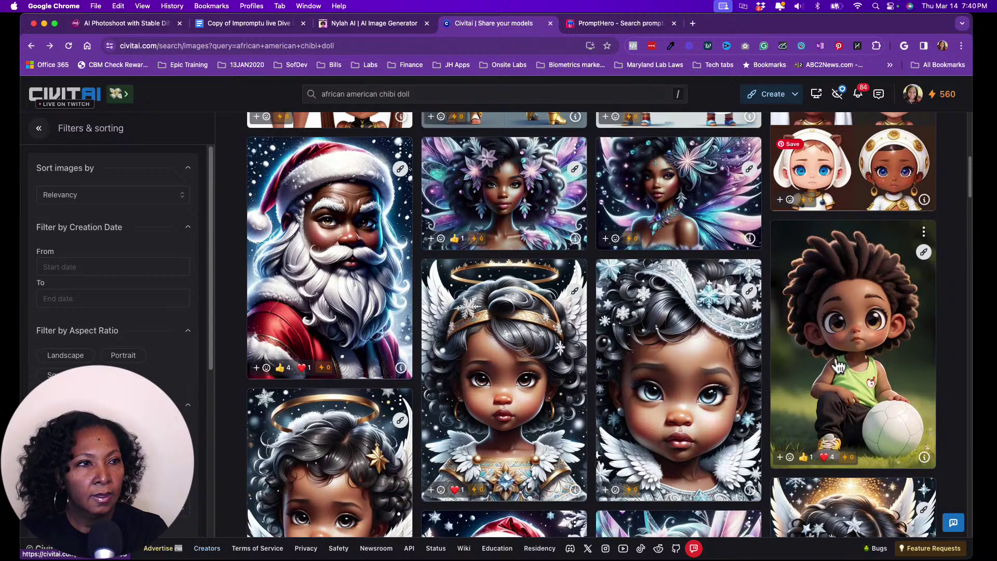
# Open the image of two blue-eyed chibi dolls in white dresses and copy its generation prompt.
pyautogui.scroll(1, 838, 366)
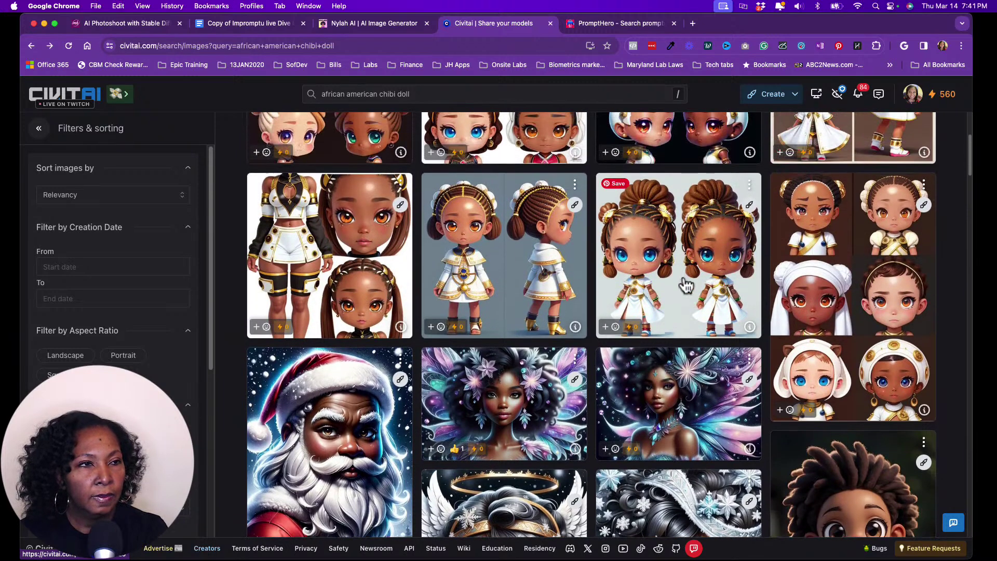
pyautogui.scroll(1, 685, 285)
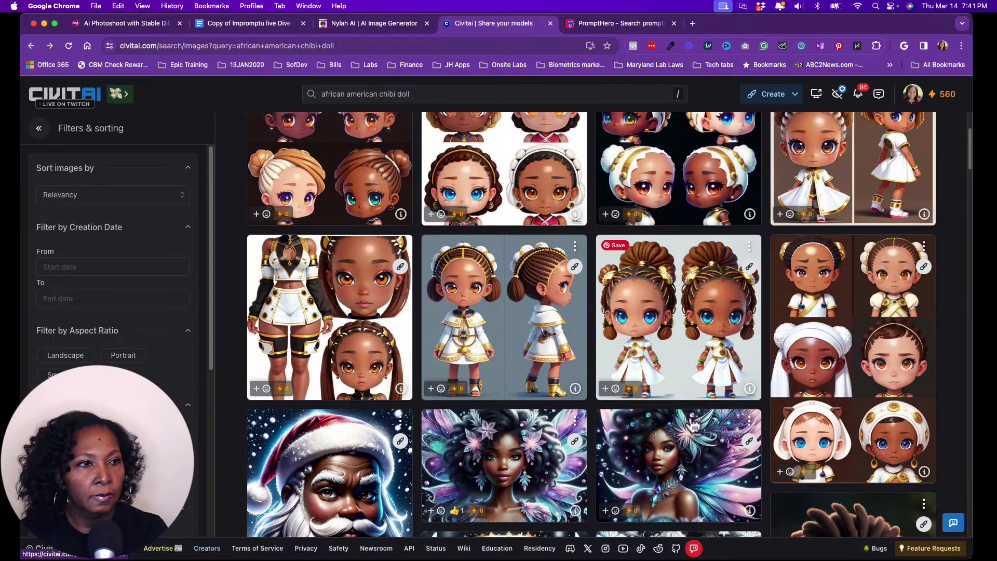
pyautogui.click(666, 323)
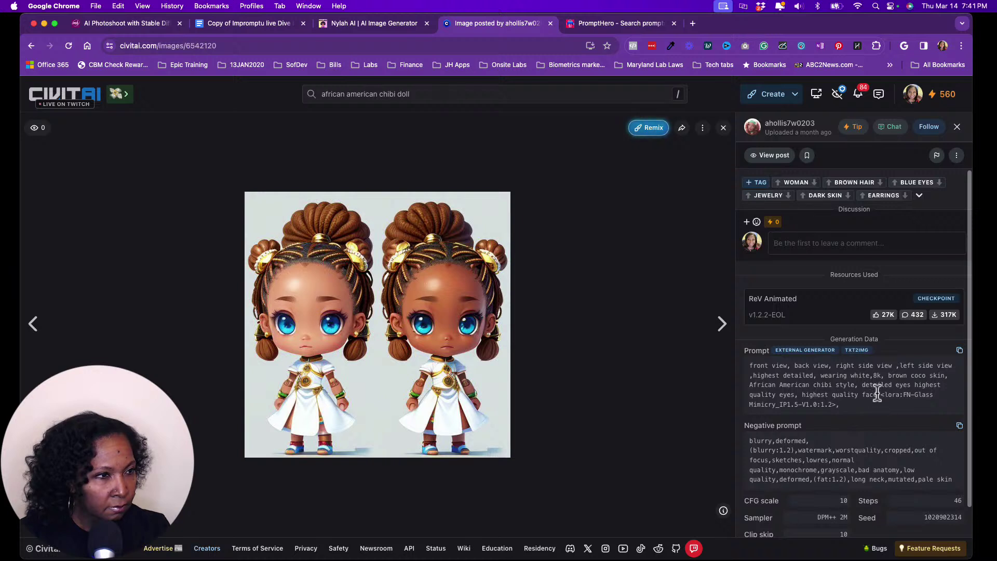
pyautogui.click(959, 354)
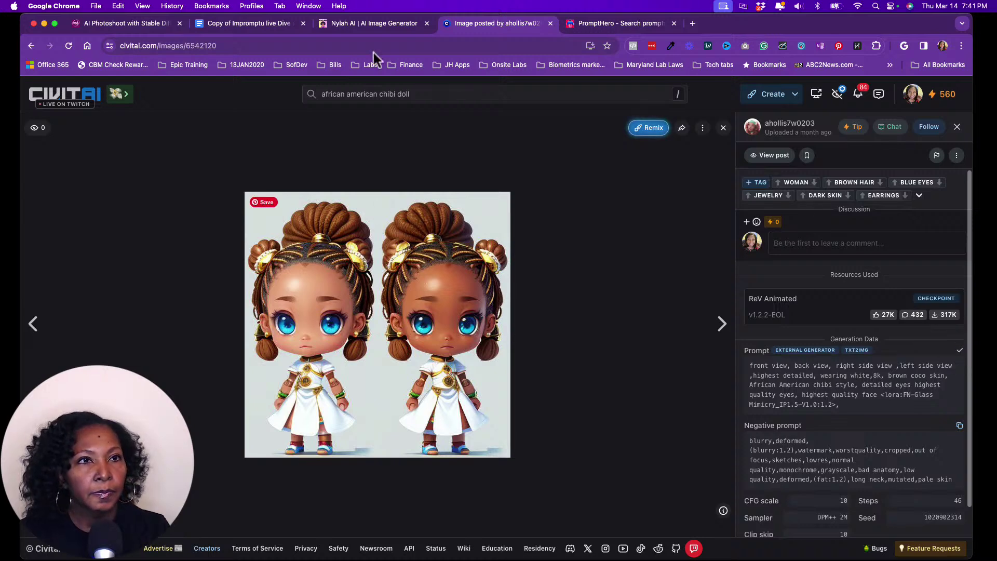
# Switch to the Nylah AI image generator and replace the Egyptian queen prompt with the copied chibi doll prompt.
pyautogui.click(380, 24)
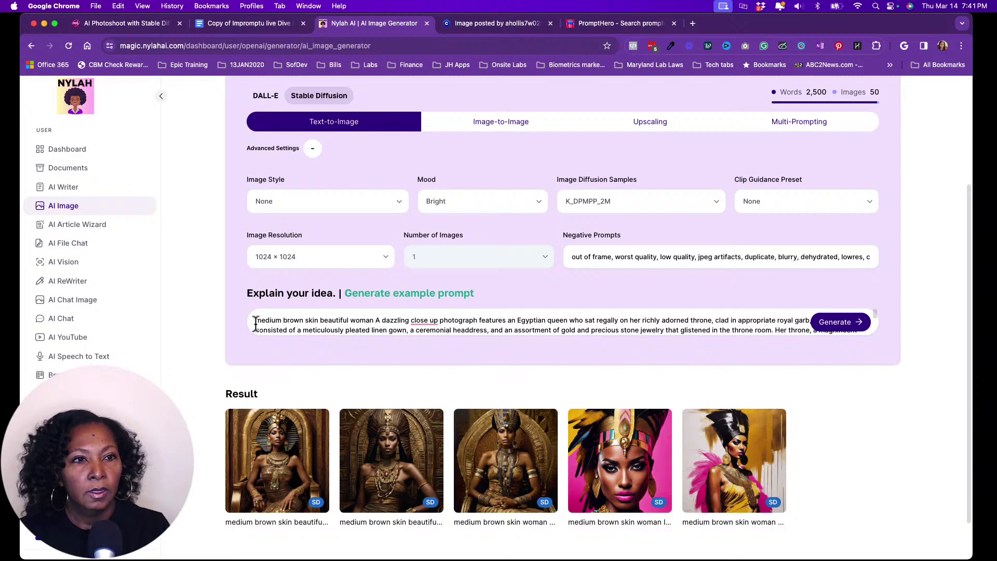
pyautogui.moveTo(256, 322); pyautogui.dragTo(748, 336)
pyautogui.press('BackSpace')
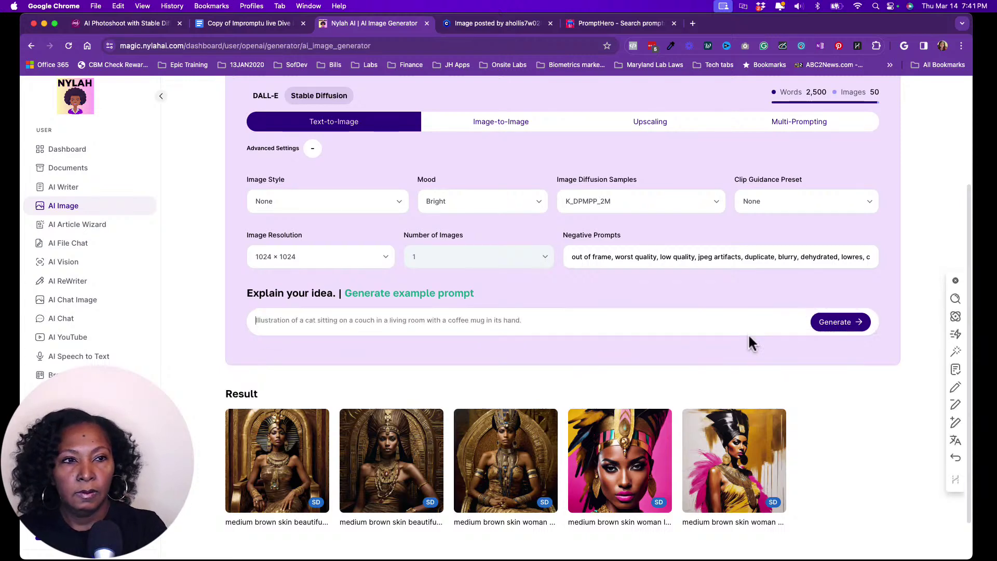
pyautogui.rightClick(284, 324)
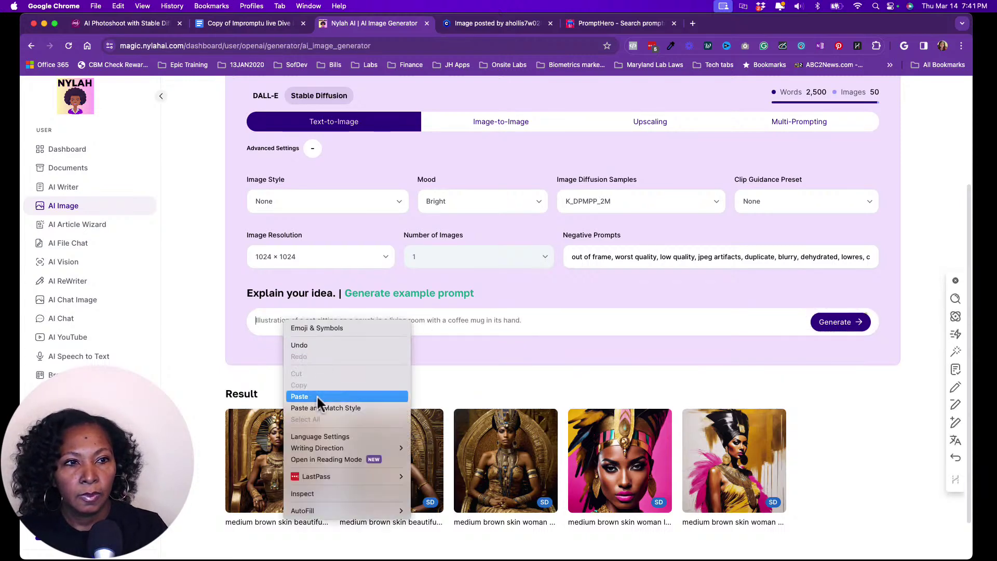
pyautogui.click(300, 397)
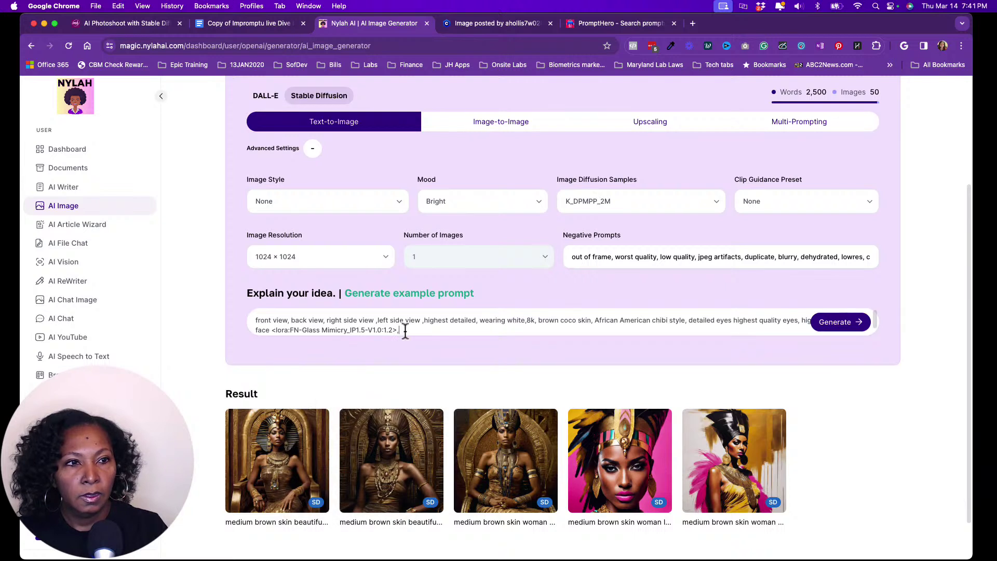
# Delete "<lora:FN-Glass Mimicry_IP1.5-V1.0:1.2>," from the prompt's end and remove the stray space after "right side view".
pyautogui.moveTo(405, 330); pyautogui.dragTo(273, 324)
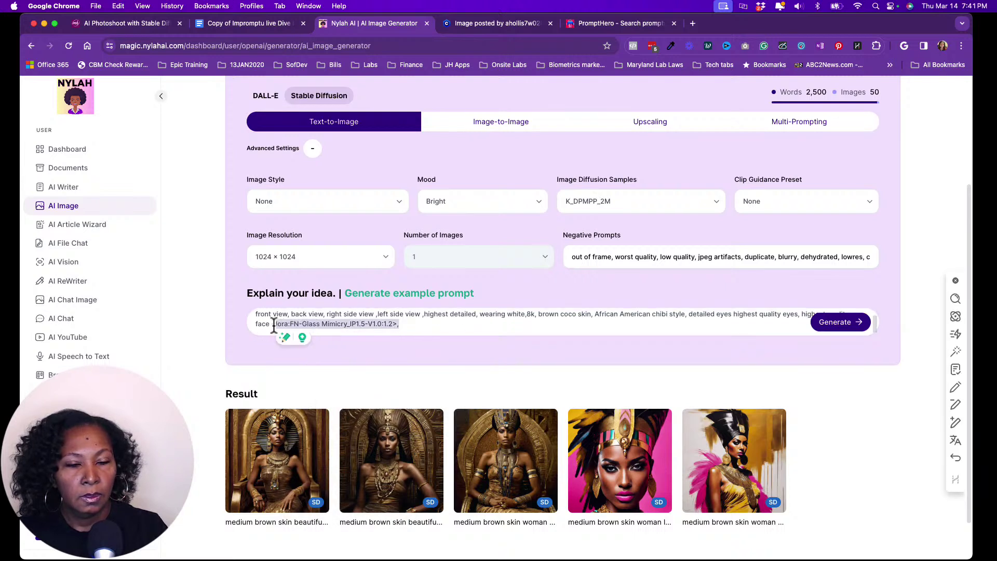
pyautogui.press('BackSpace')
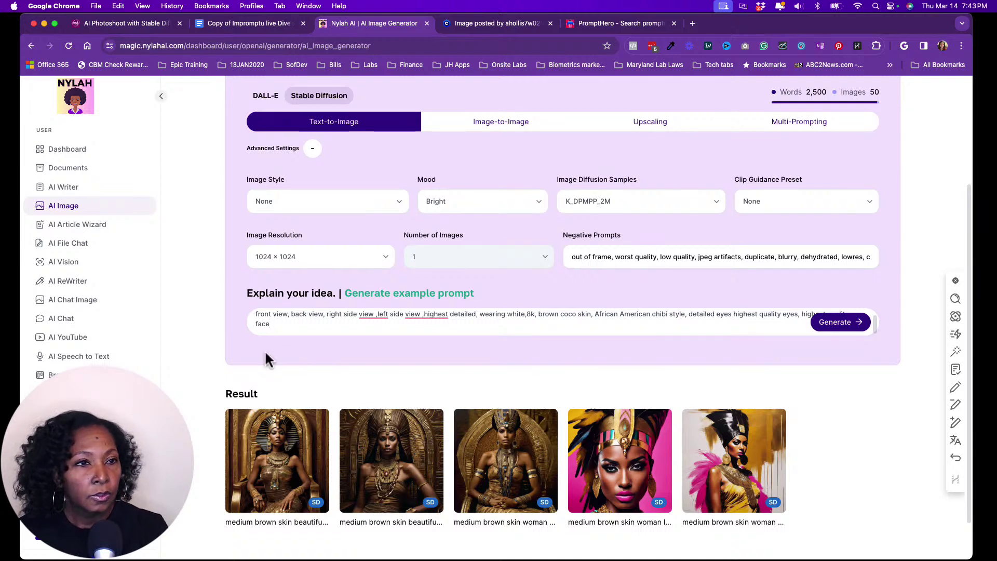
pyautogui.scroll(1, 305, 335)
pyautogui.scroll(-1, 305, 335)
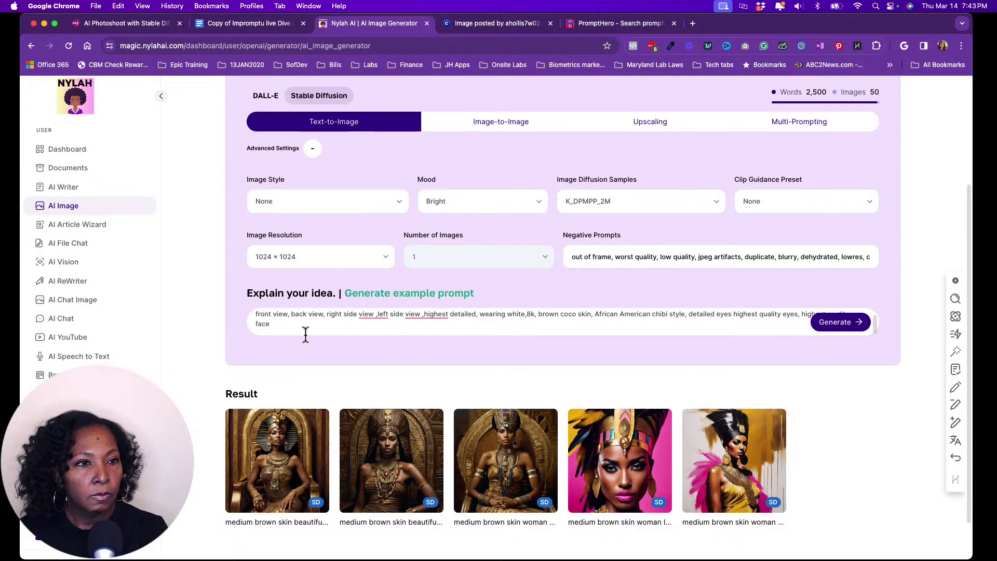
pyautogui.scroll(1, 305, 335)
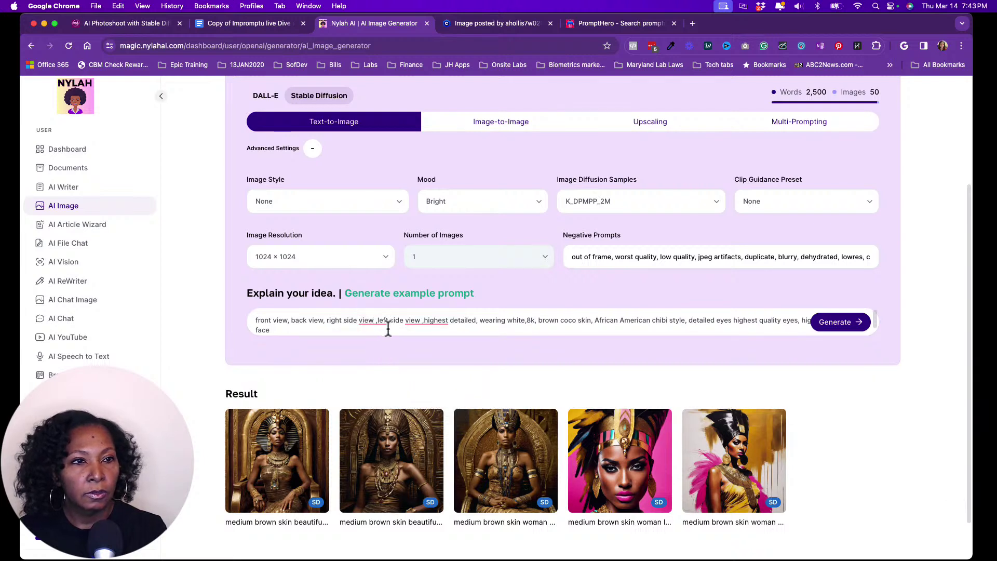
pyautogui.press('BackSpace')
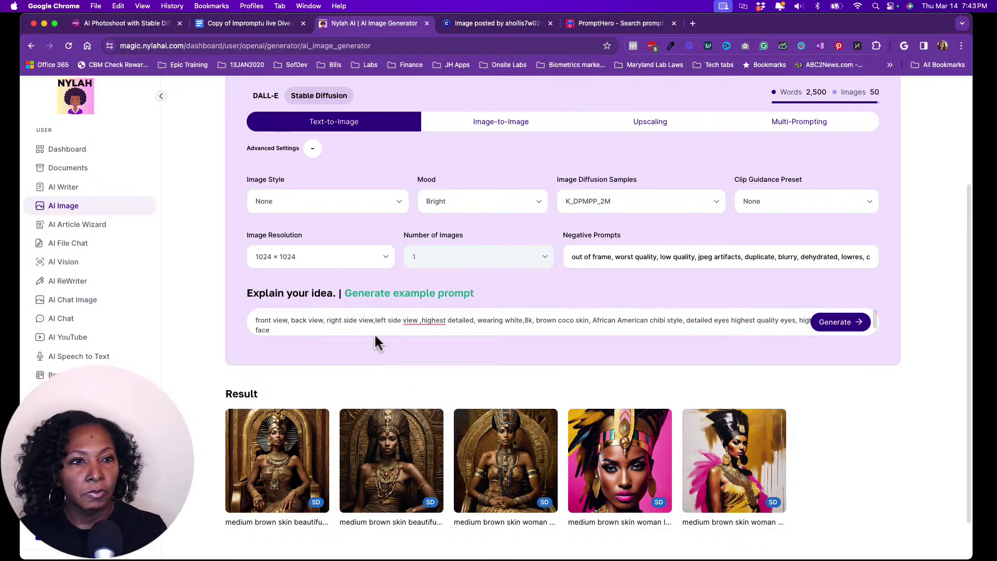
# Copy the negative prompt from the Civitai chibi doll image and return to the Nylah AI image generator.
pyautogui.click(481, 19)
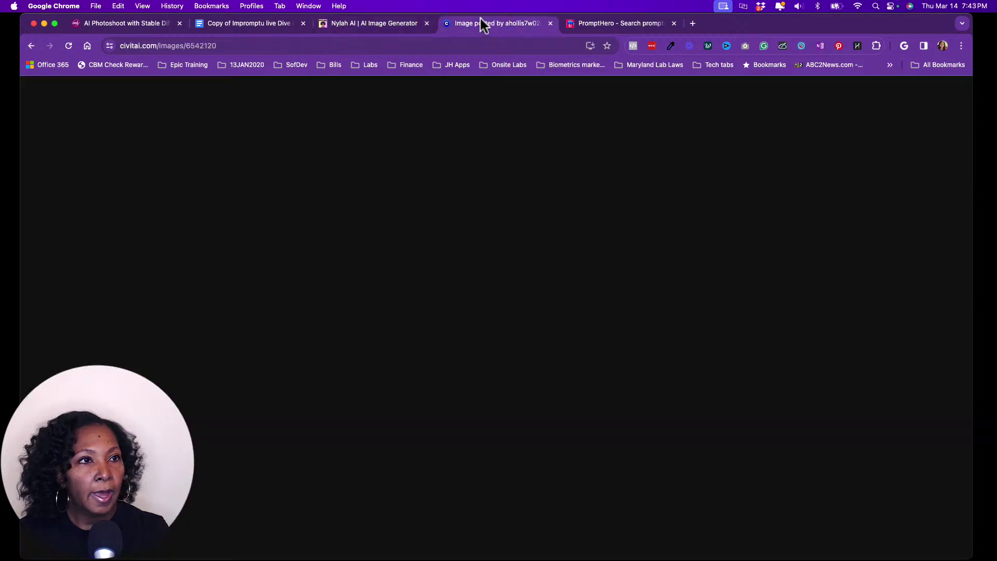
pyautogui.scroll(-1, 773, 459)
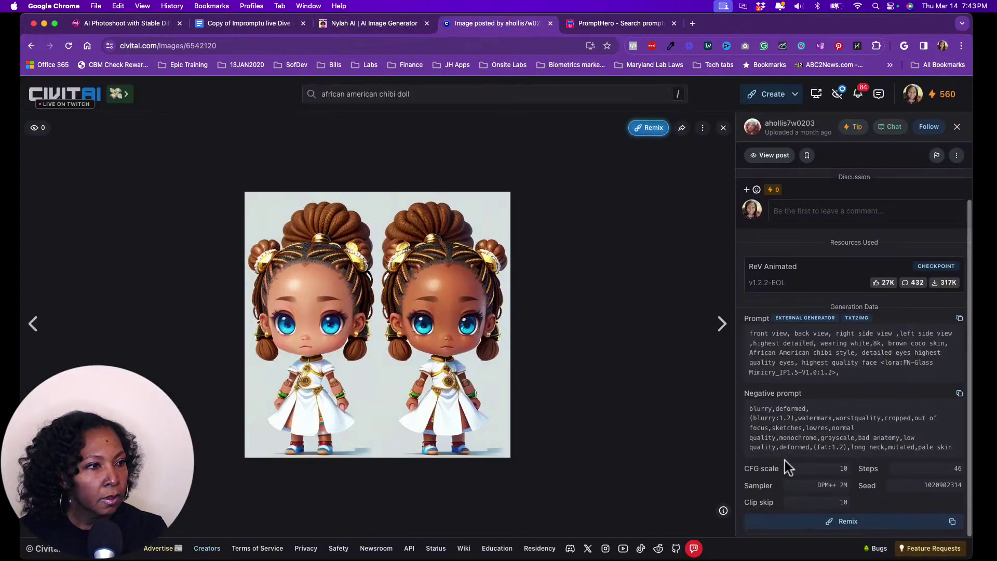
pyautogui.click(960, 392)
pyautogui.click(375, 25)
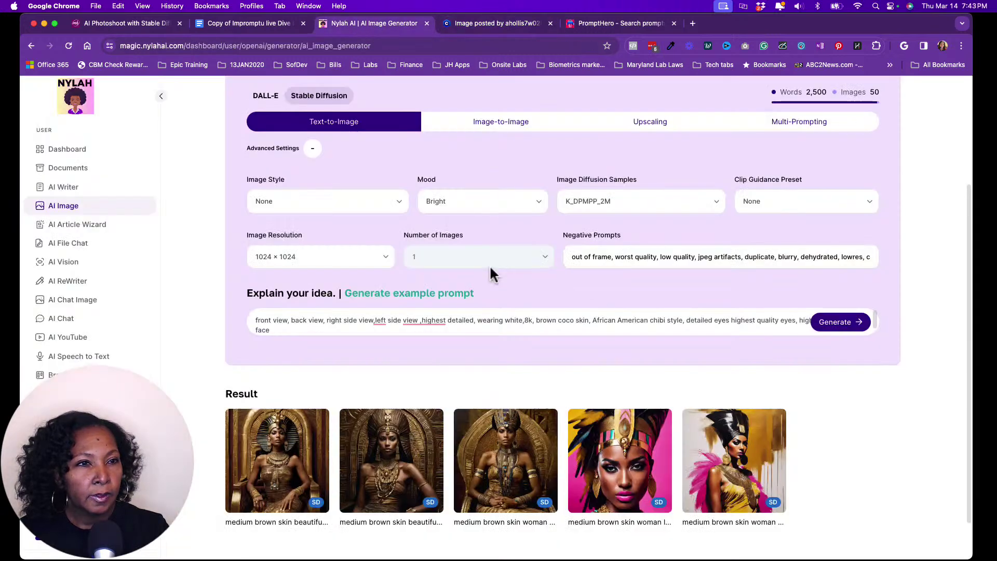
# Replace the existing negative prompts with the negative prompt copied from the Civitai chibi doll image.
pyautogui.tripleClick(660, 260)
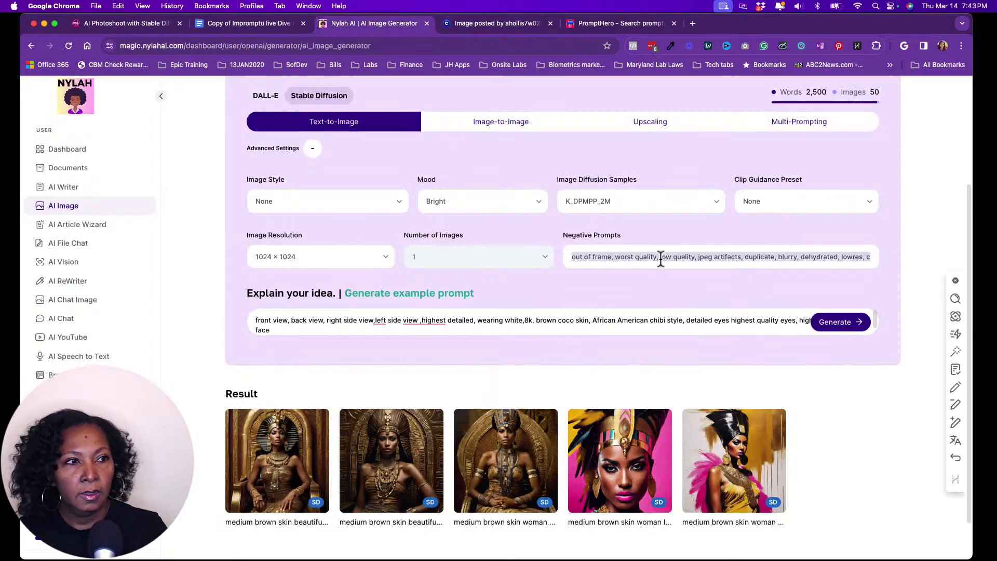
pyautogui.press('BackSpace')
pyautogui.press('super+v')
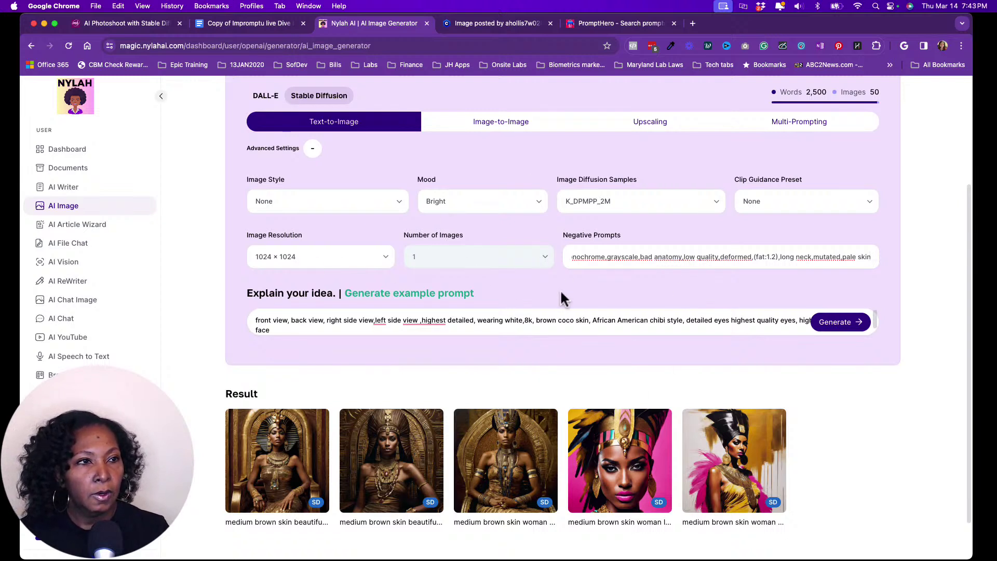
# Review the generation data of the Civitai chibi doll image and return to the Nylah AI image generator.
pyautogui.click(509, 25)
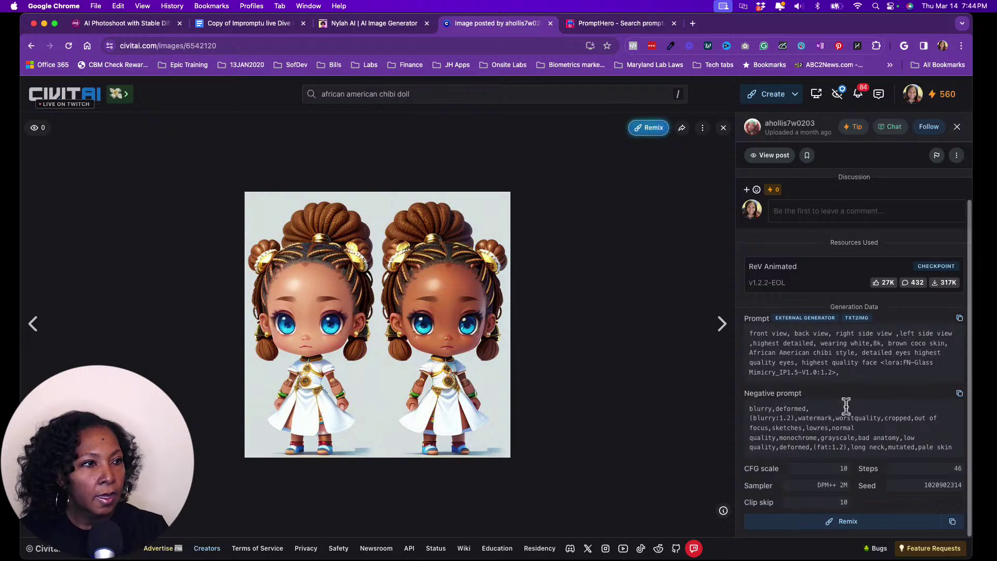
pyautogui.scroll(1, 839, 371)
pyautogui.scroll(1, 839, 371)
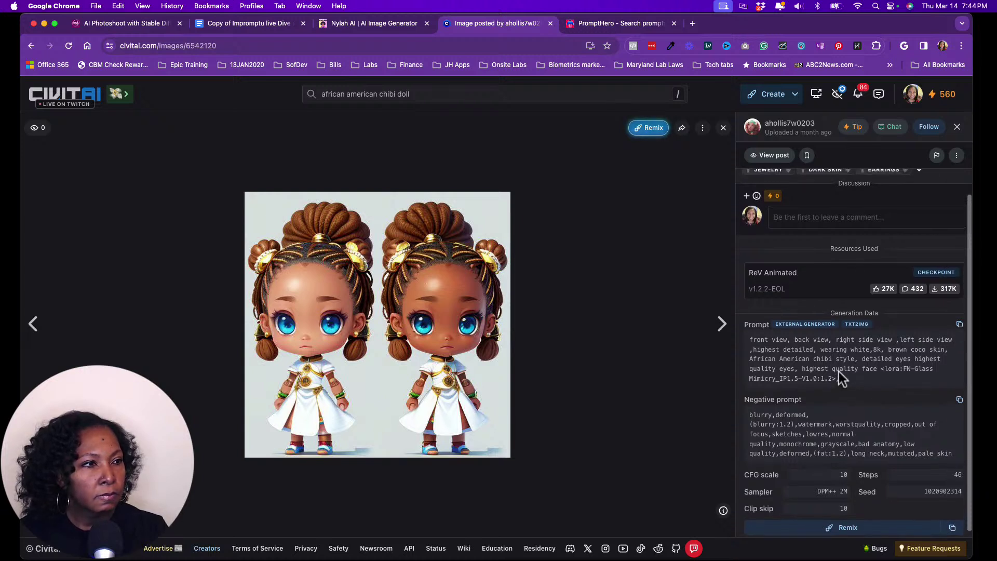
pyautogui.click(359, 26)
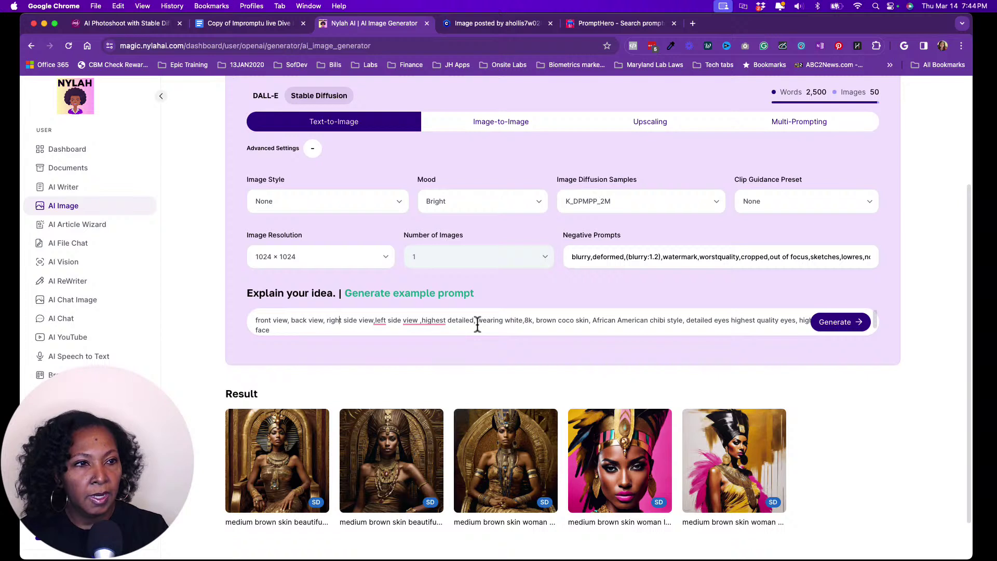
# Delete everything before "wearing white" from the image prompt and replace "style" with "woman" after "African American chibi".
pyautogui.moveTo(476, 321); pyautogui.dragTo(236, 320)
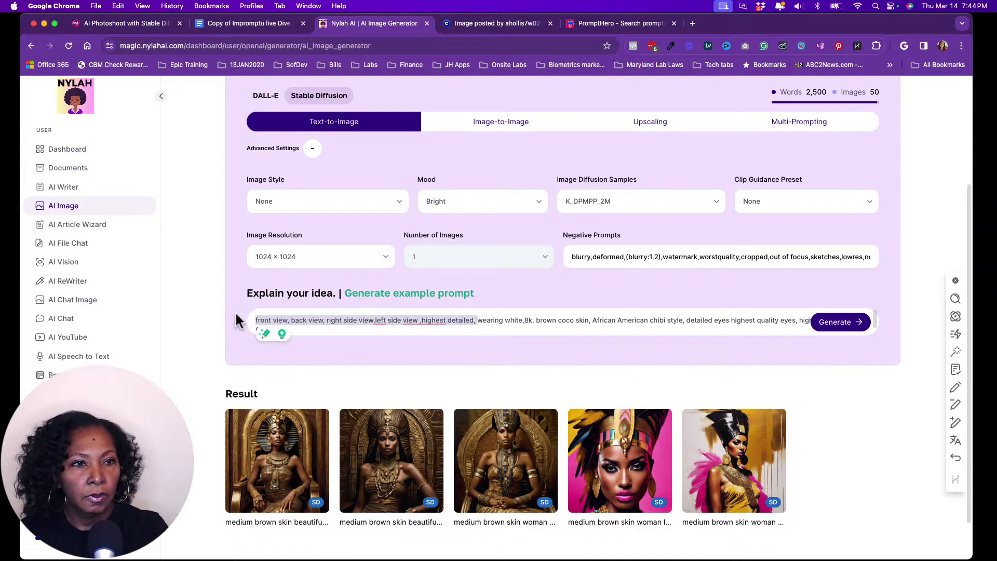
pyautogui.press('BackSpace')
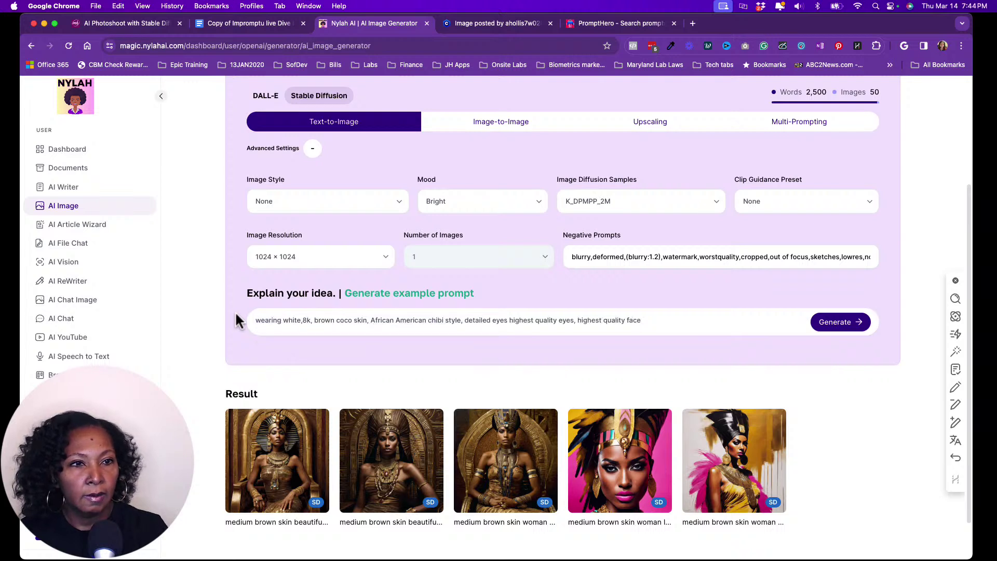
pyautogui.click(462, 320)
pyautogui.press('BackSpace')
pyautogui.press('BackSpace')
pyautogui.press('BackSpace')
pyautogui.press('BackSpace')
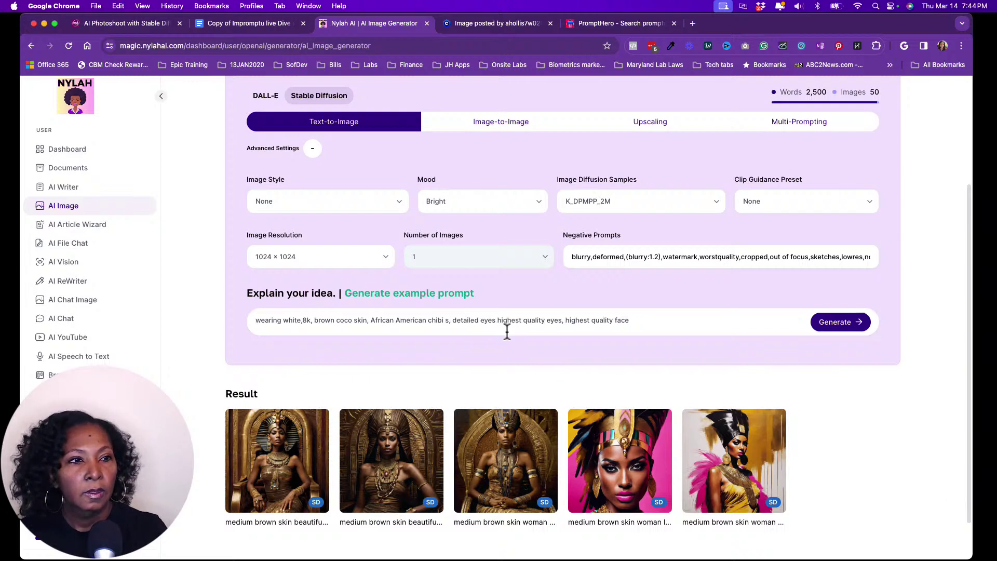
pyautogui.press('BackSpace')
pyautogui.press('BackSpace')
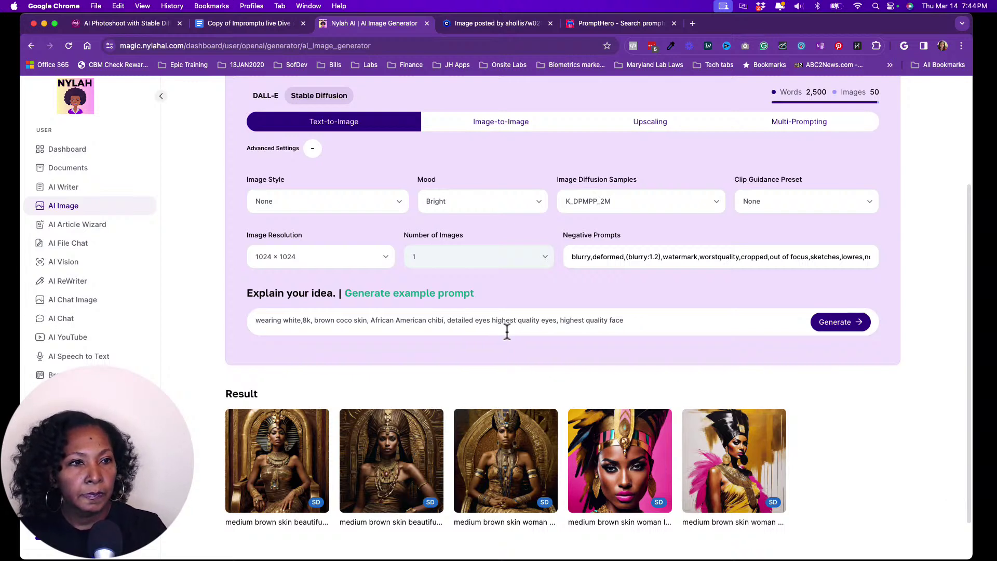
pyautogui.write('wo')
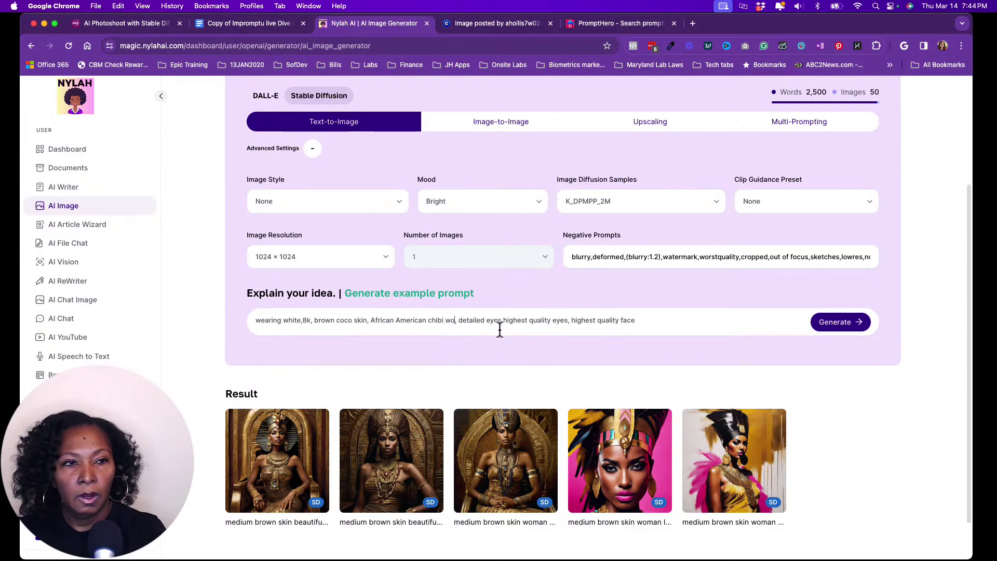
pyautogui.write('man')
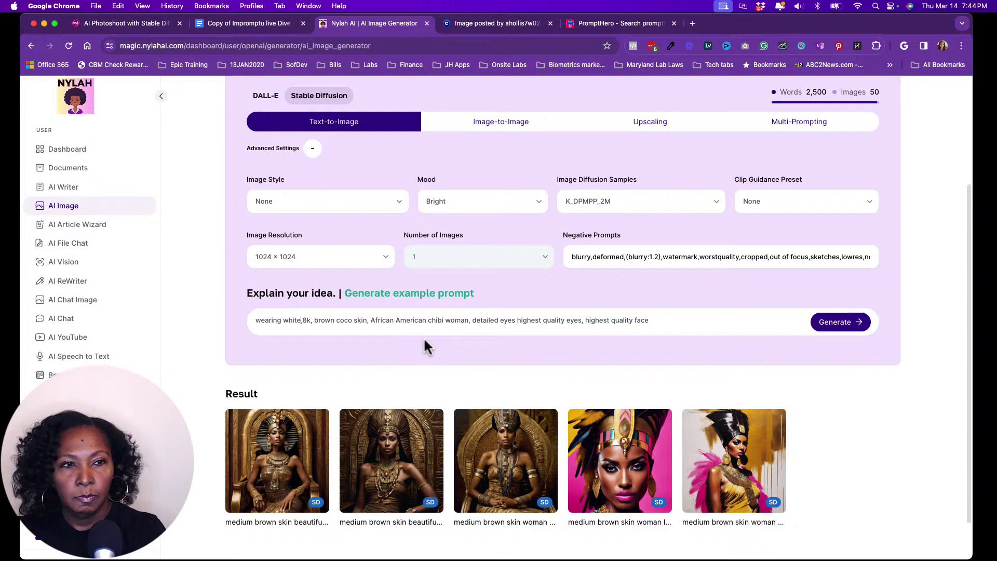
# Change the clothing colour in the image prompt from "white" to "purple and white", followed by a comma and space before "8k".
pyautogui.press('BackSpace')
pyautogui.press('BackSpace')
pyautogui.press('BackSpace')
pyautogui.press('BackSpace')
pyautogui.press('BackSpace')
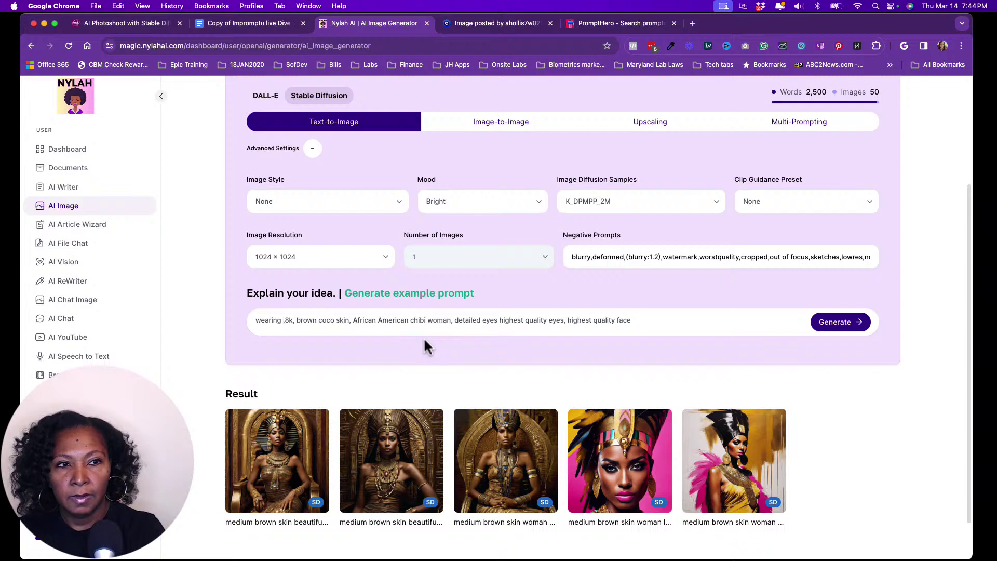
pyautogui.write('pu')
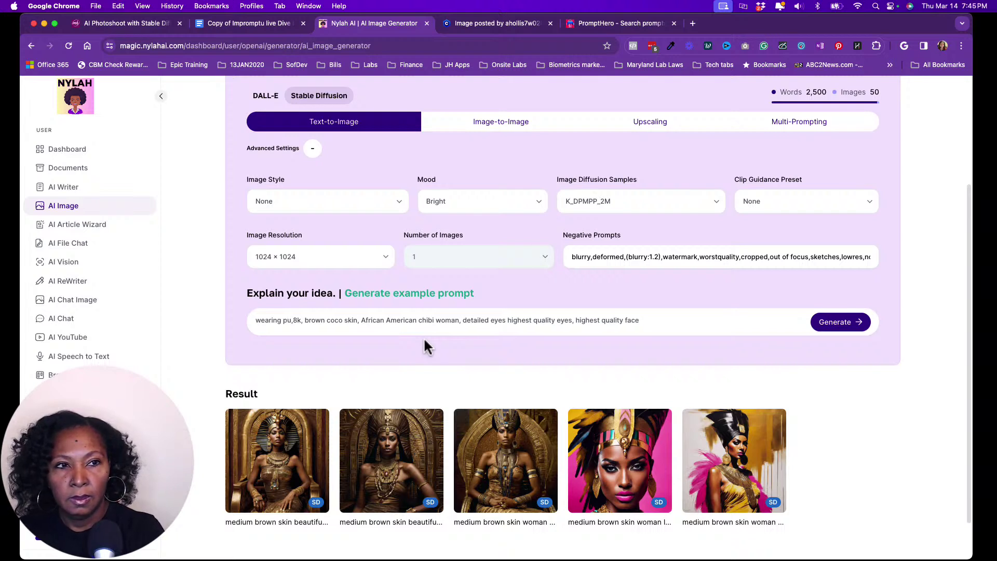
pyautogui.write('rple a')
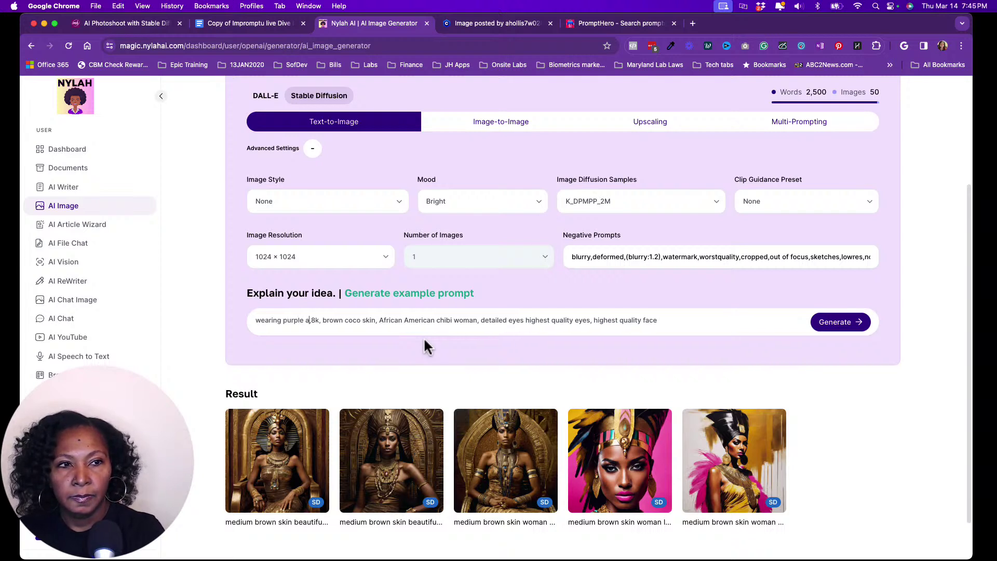
pyautogui.write('nd w')
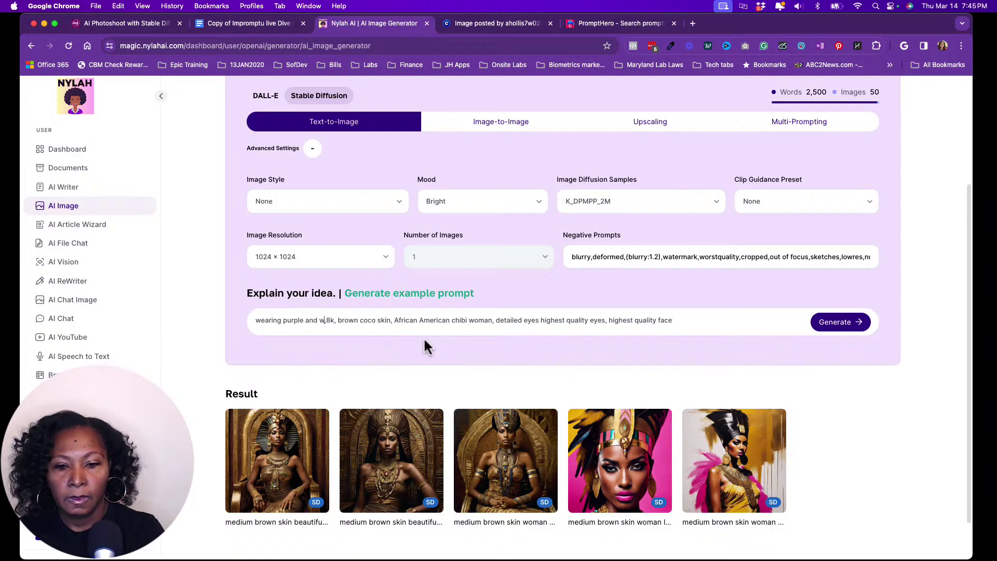
pyautogui.write('hite,')
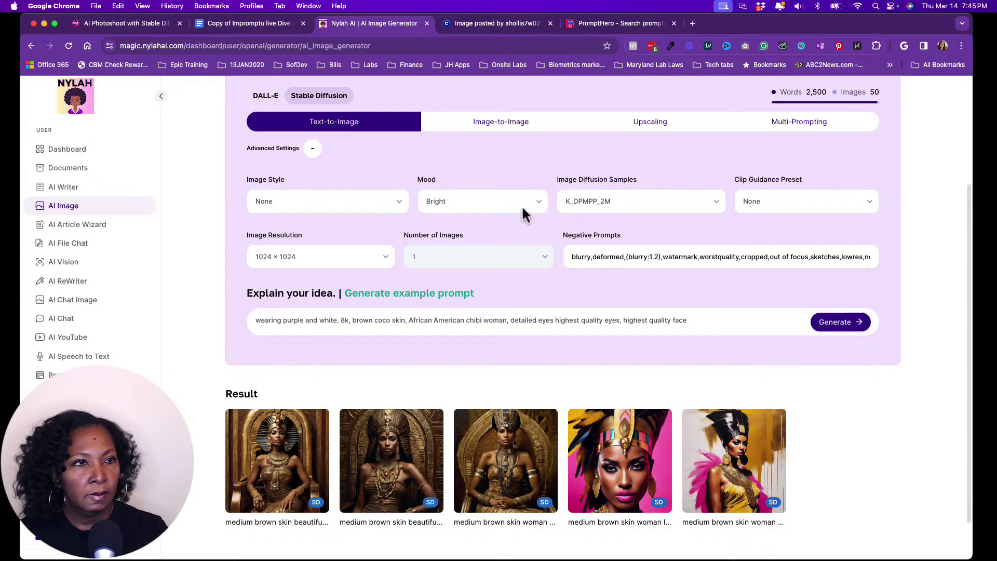
# Check the image style options, keep None, and generate the purple and white chibi woman image.
pyautogui.click(393, 209)
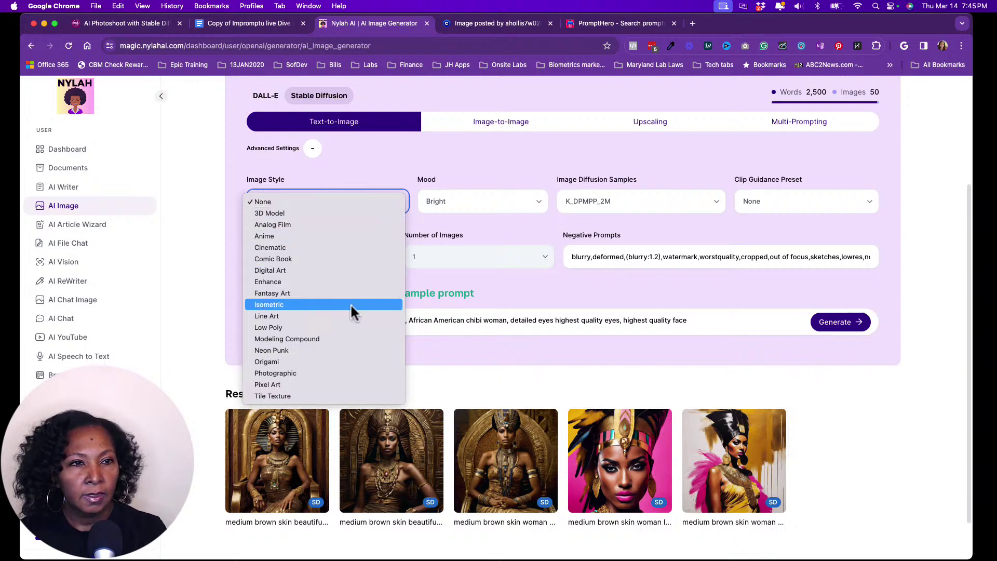
pyautogui.click(744, 300)
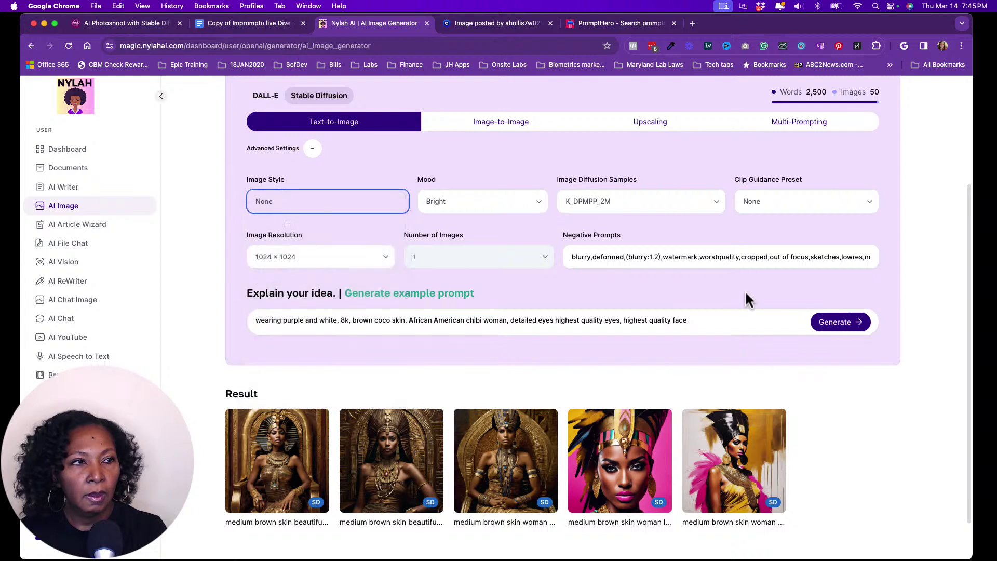
pyautogui.click(840, 335)
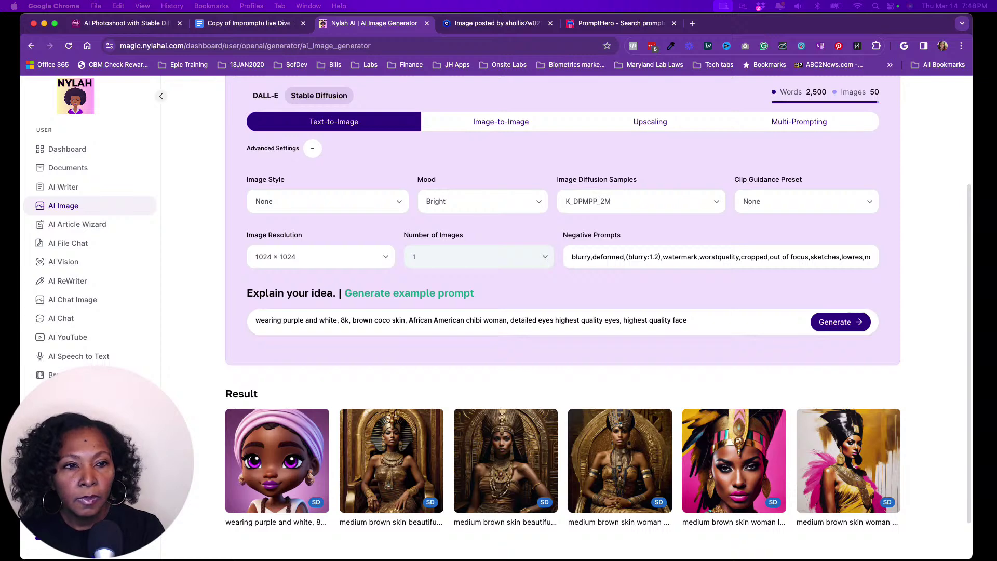
# Examine the enlarged chibi woman image and its details, and close the preview.
pyautogui.click(277, 461)
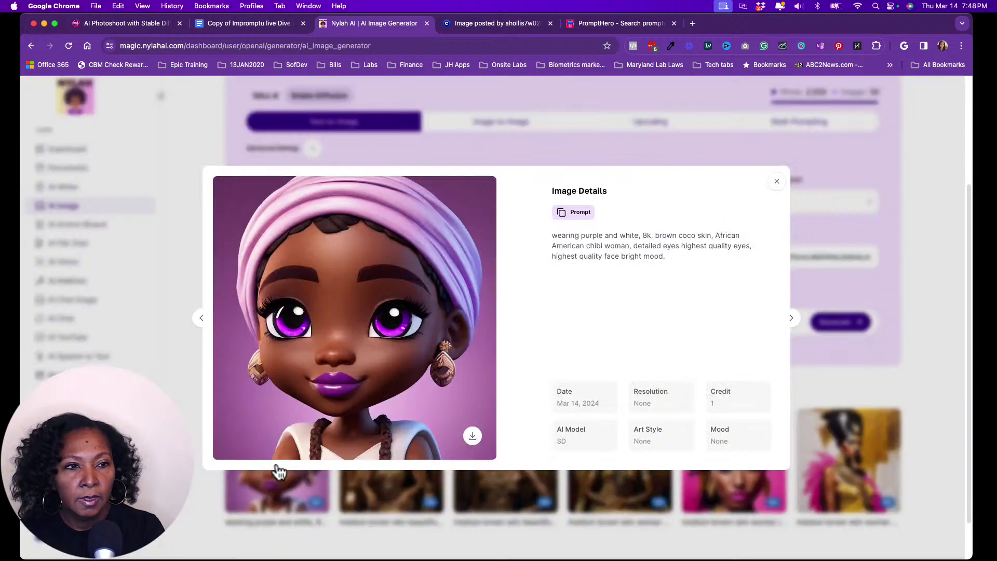
pyautogui.scroll(-1, 575, 342)
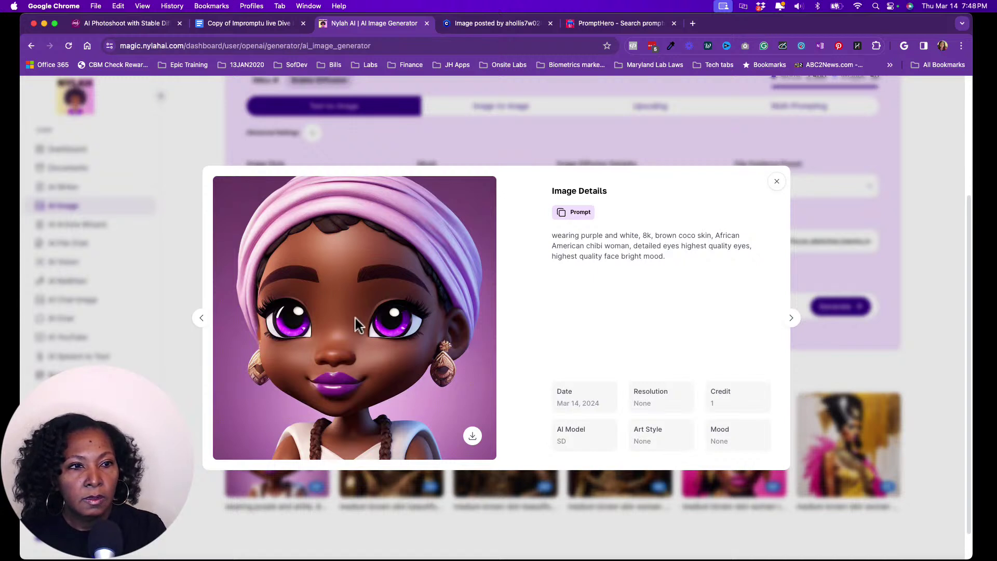
pyautogui.scroll(-1, 351, 326)
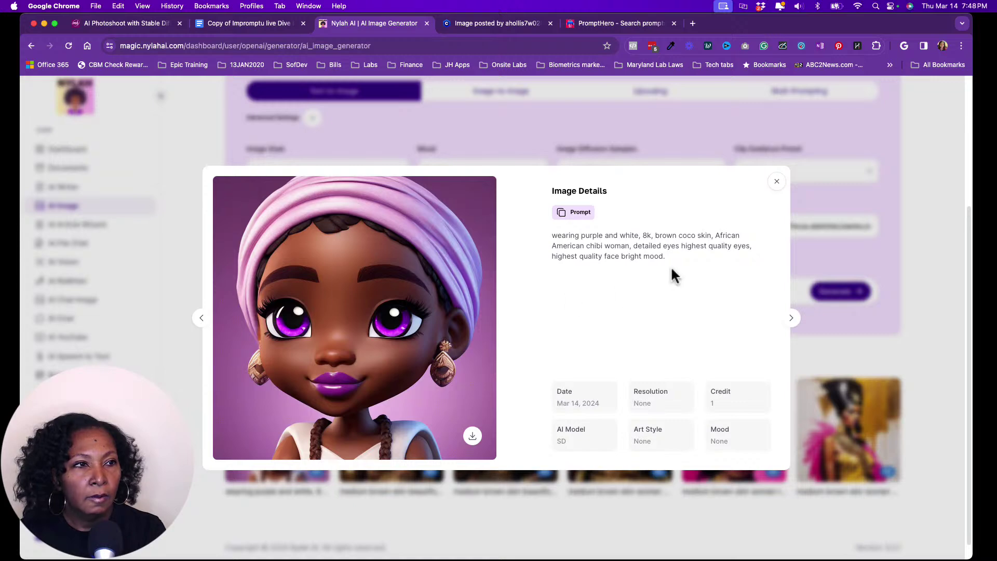
pyautogui.click(776, 181)
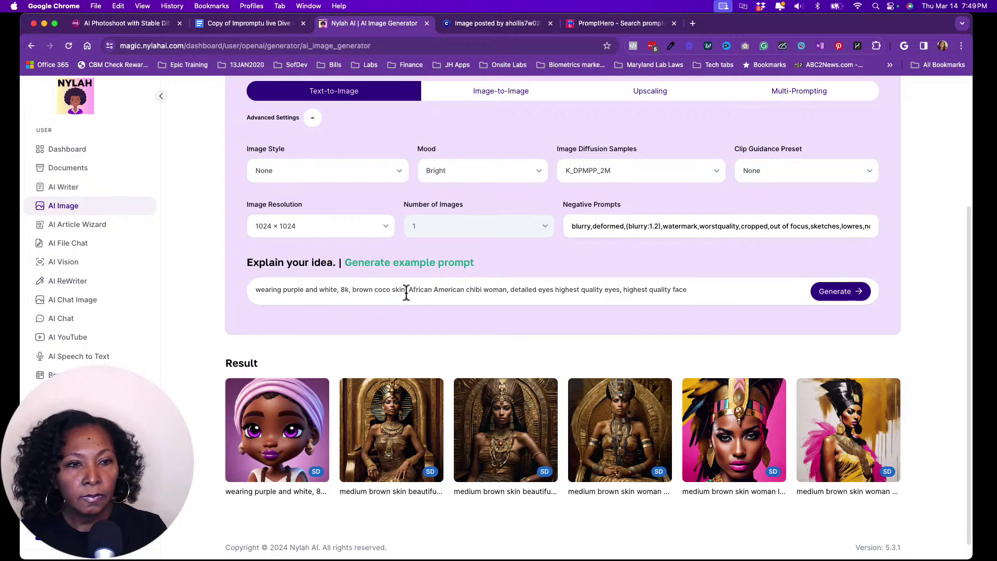
# Insert "long wavy hair," before "brown coco skin" in the image prompt.
pyautogui.write('long')
pyautogui.press('BackSpace')
pyautogui.write('way ha')
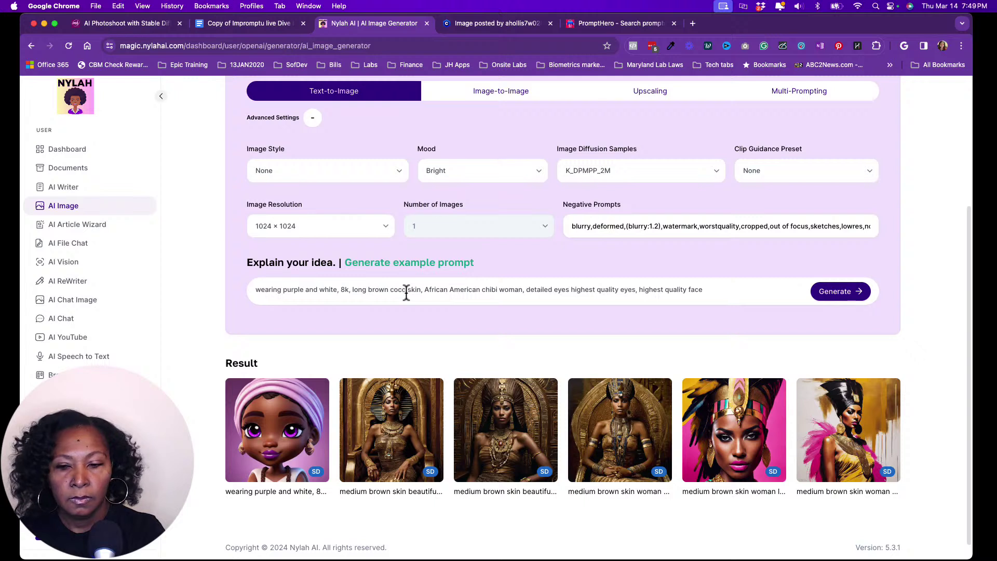
pyautogui.press('BackSpace')
pyautogui.press('BackSpace')
pyautogui.press('BackSpace')
pyautogui.press('BackSpace')
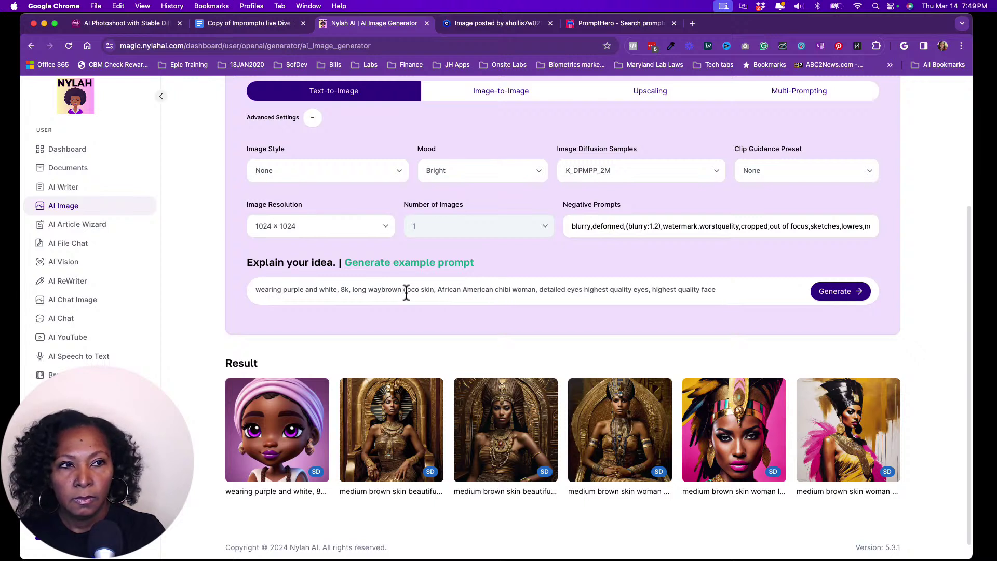
pyautogui.write('vy hari')
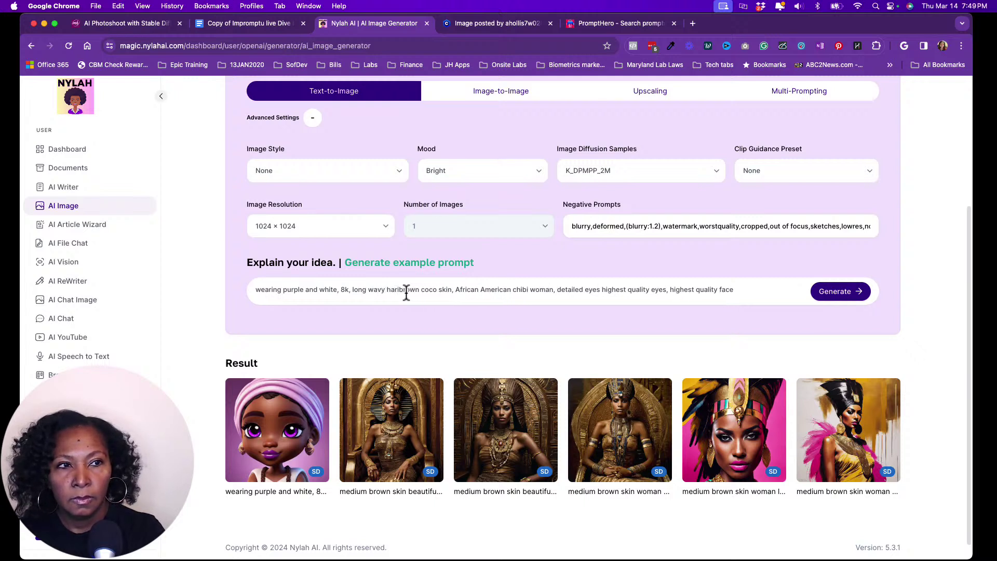
pyautogui.press('BackSpace')
pyautogui.press('BackSpace')
pyautogui.write('ir')
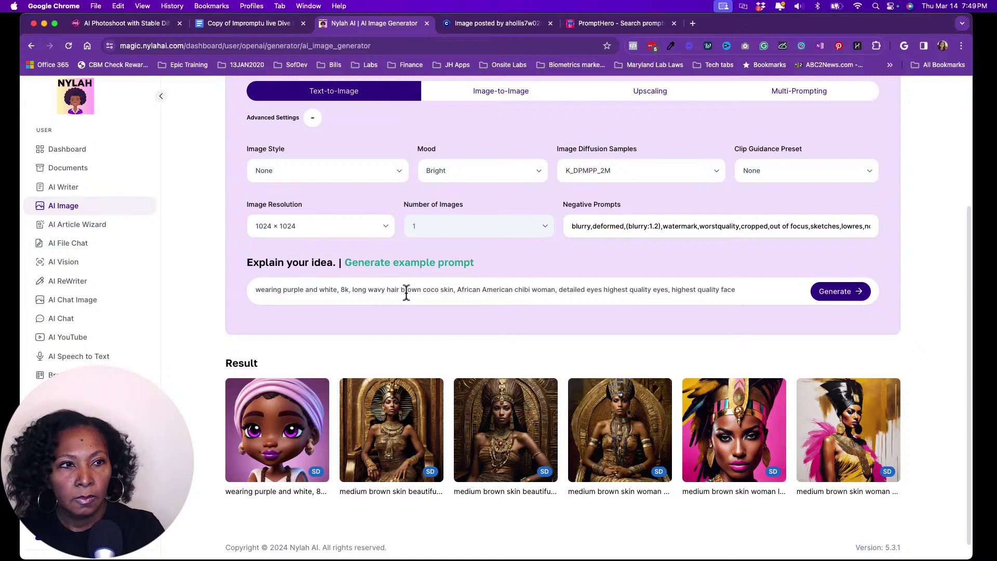
pyautogui.press('BackSpace')
pyautogui.write(',')
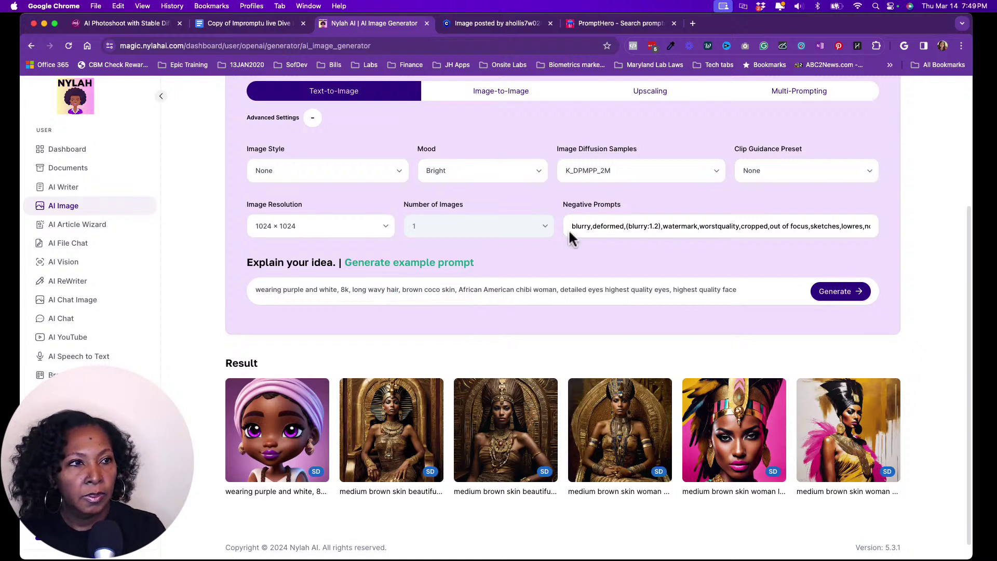
# Add "hat, turban headwrap," at the start of the negative prompts, before "blurry".
pyautogui.click(578, 229)
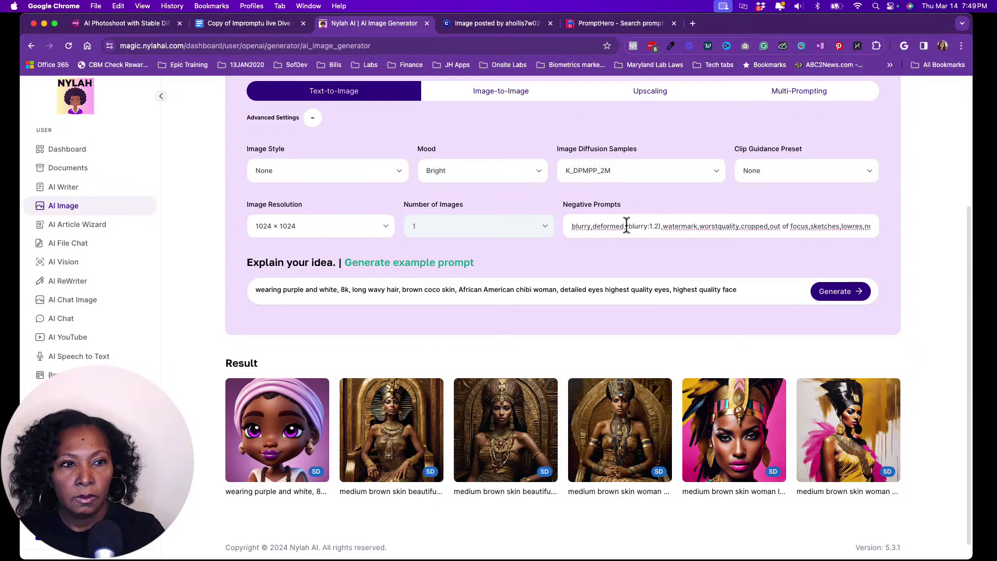
pyautogui.write('hat, ')
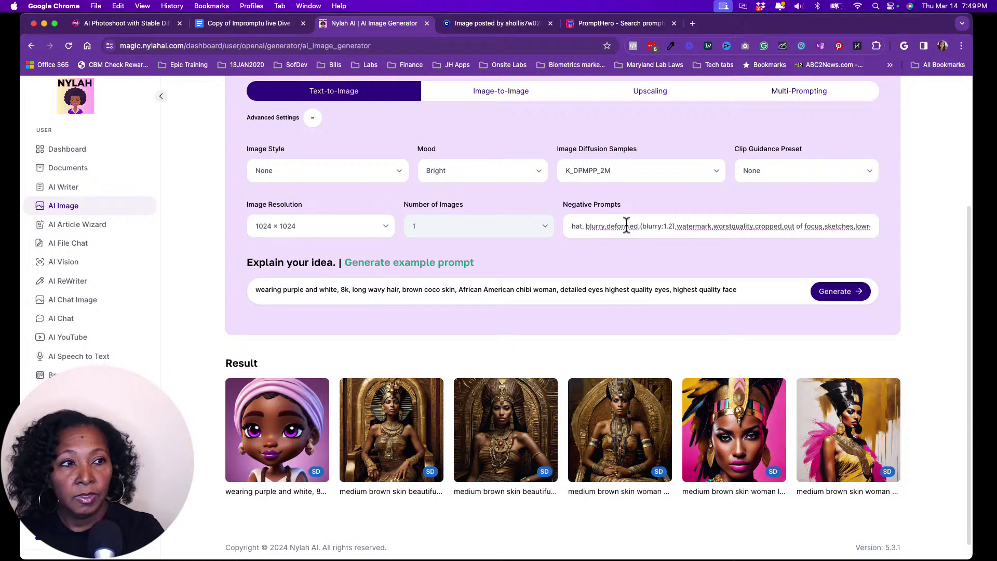
pyautogui.write('tur')
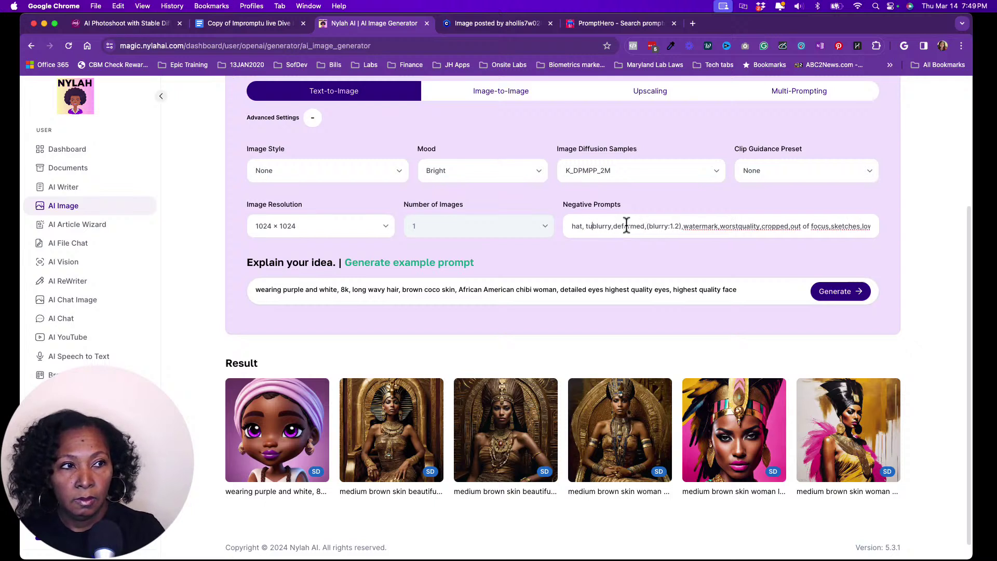
pyautogui.write('ban head')
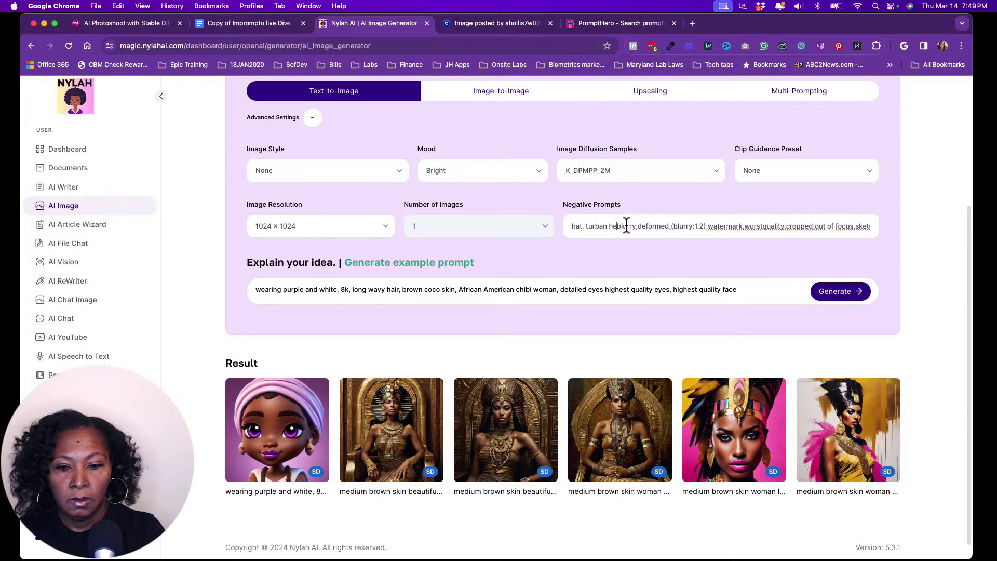
pyautogui.write('wrap')
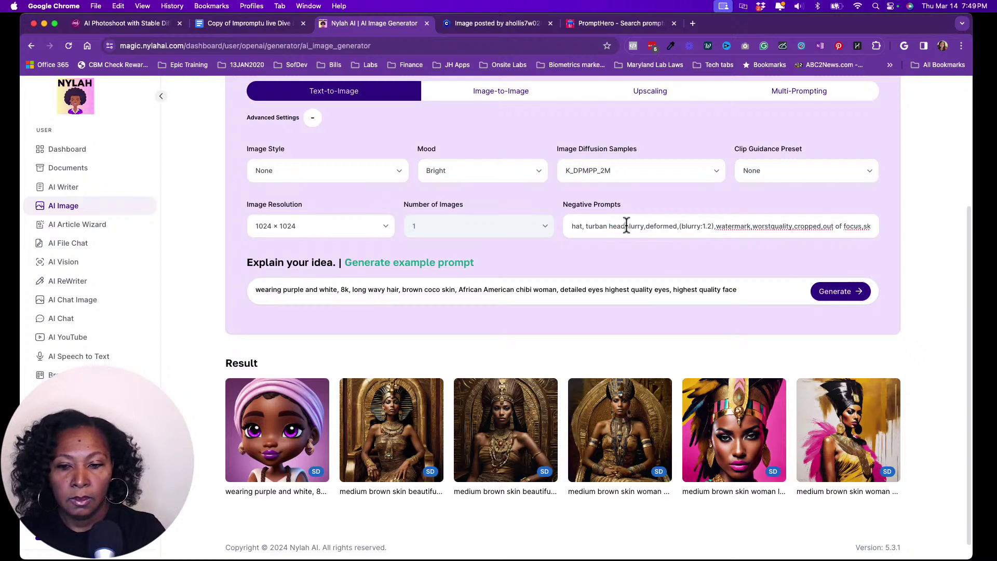
pyautogui.write(',')
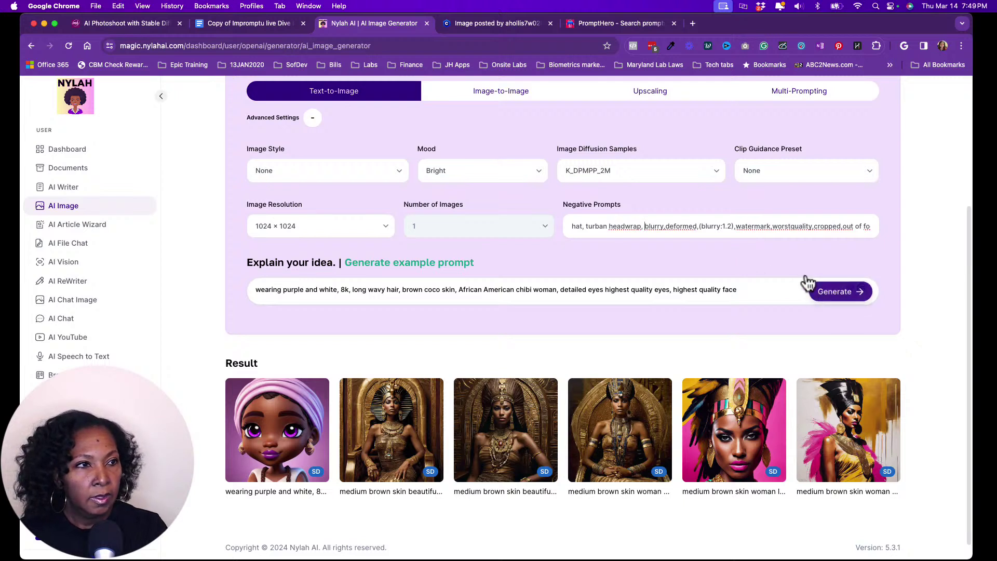
pyautogui.click(667, 228)
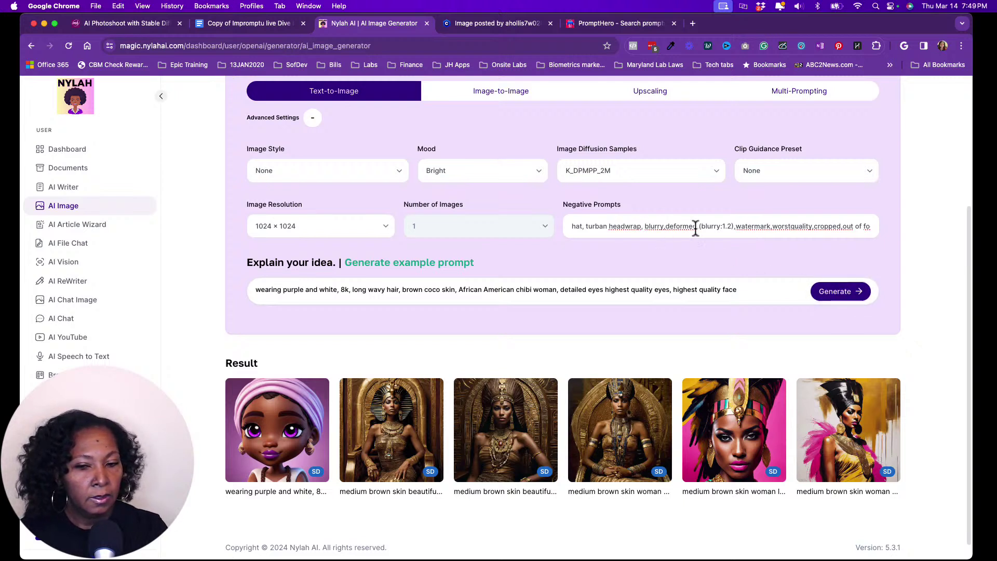
# Generate the chibi woman image with the updated prompt and negative prompts, and examine the enlarged result.
pyautogui.click(839, 304)
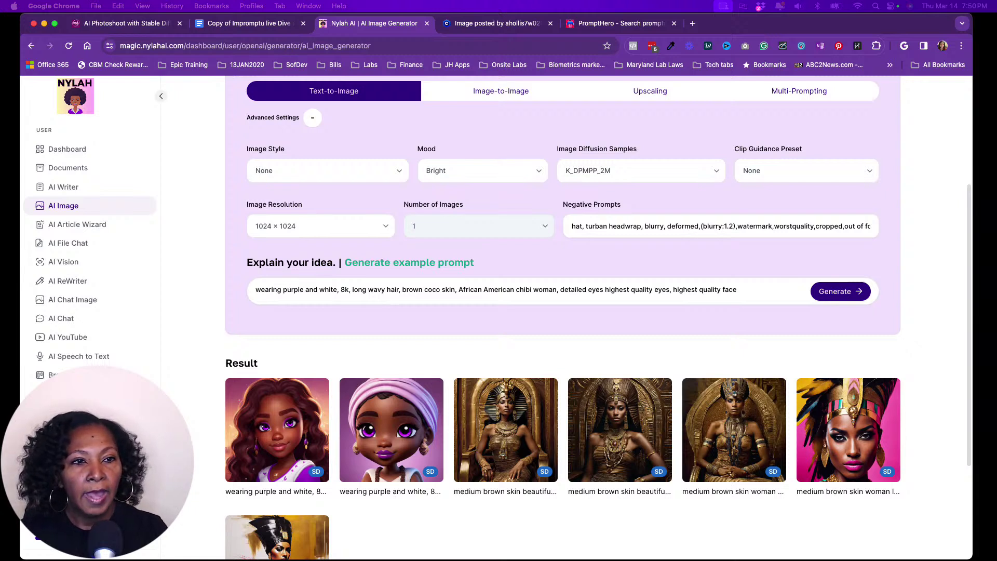
pyautogui.scroll(-3, 597, 317)
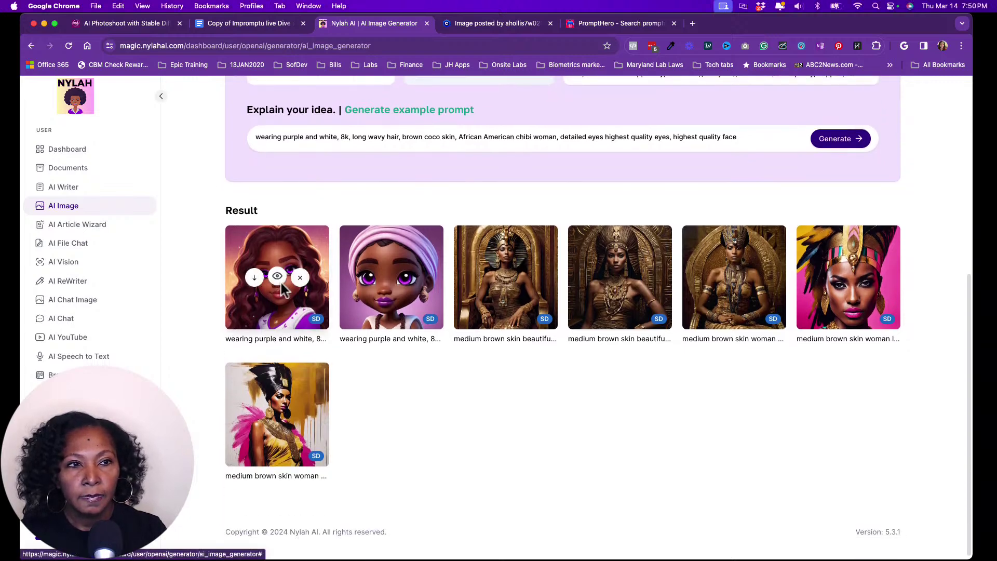
pyautogui.click(281, 284)
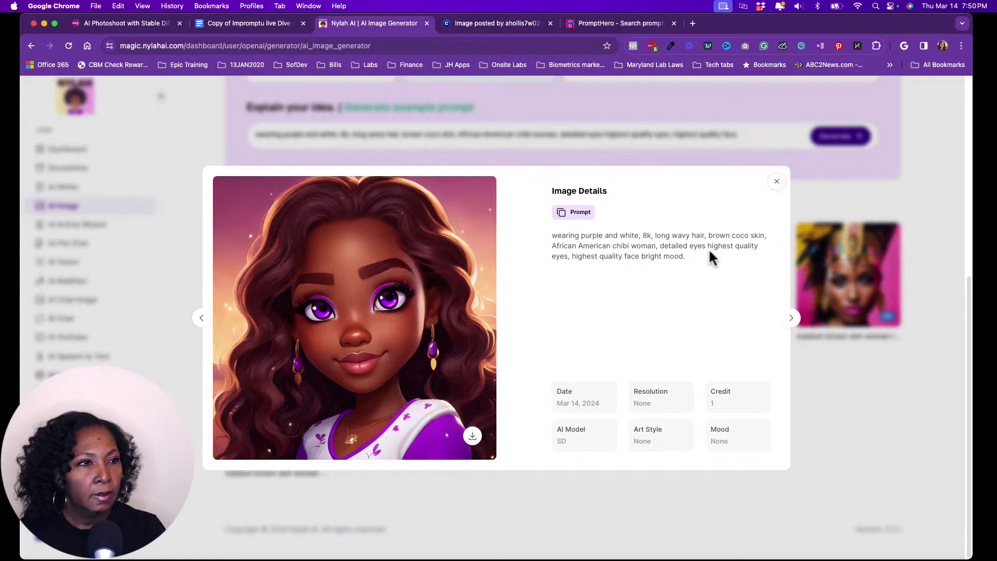
pyautogui.click(776, 182)
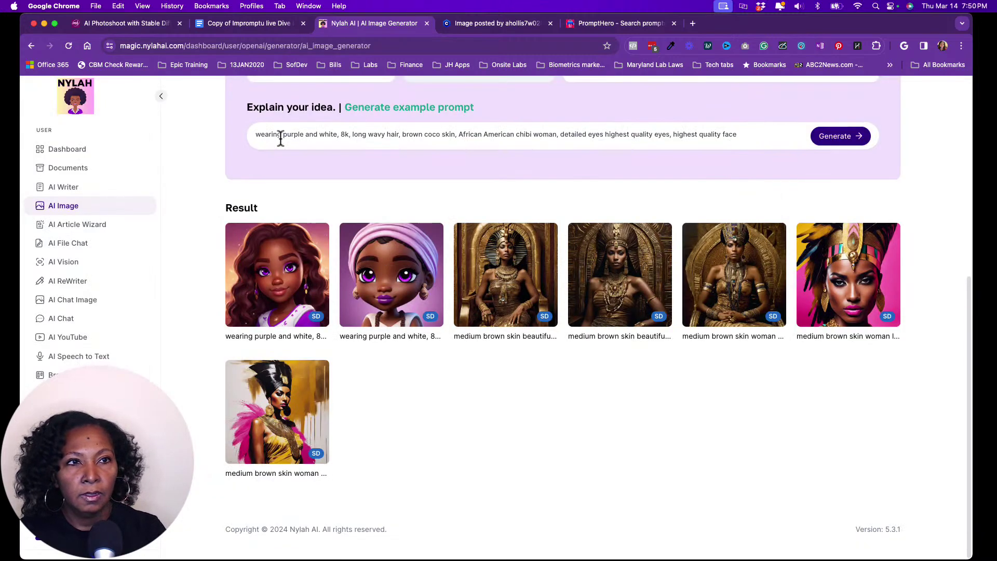
# Insert "chibi woman character," at the start of the image prompt, before "wearing purple and white", and generate the image.
pyautogui.write('chibi ')
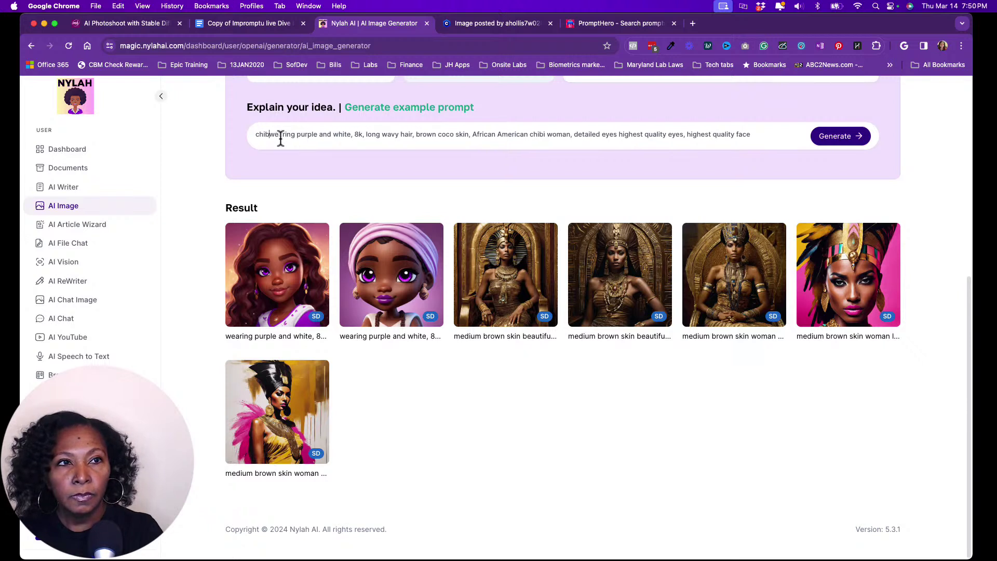
pyautogui.write('charac')
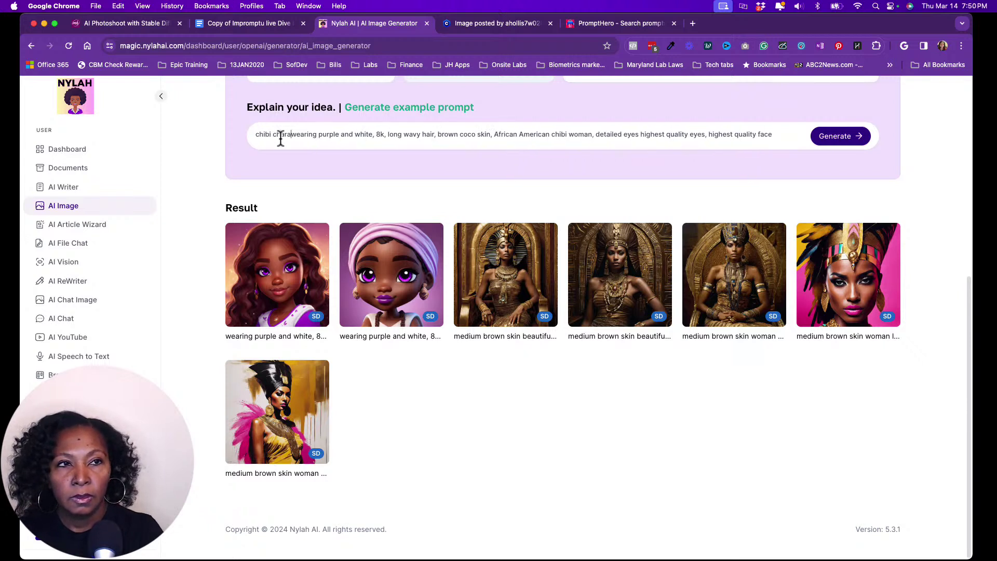
pyautogui.write('ter, ')
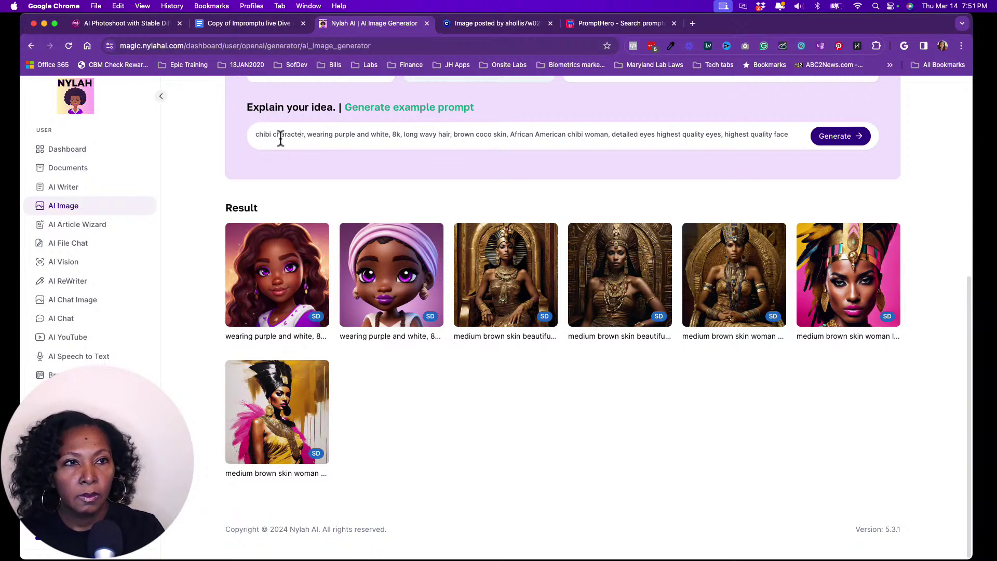
pyautogui.write('woman')
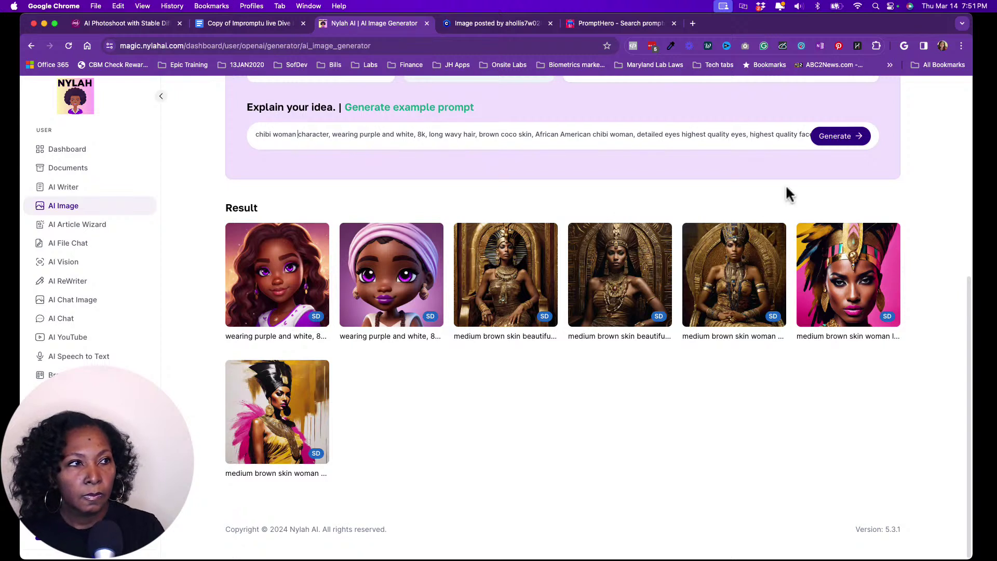
pyautogui.click(835, 146)
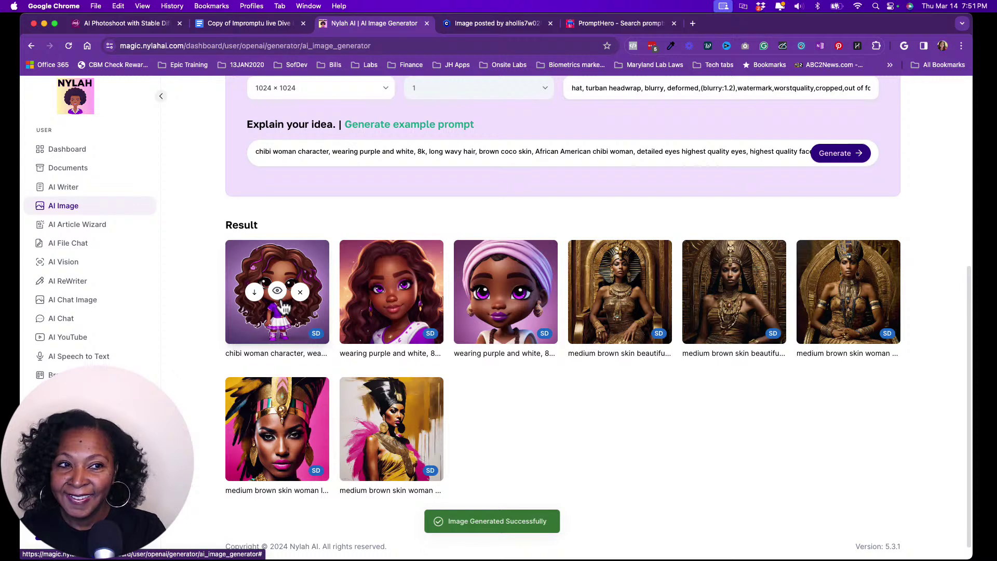
# Compare the enlarged previews and details of the newest chibi image and the earlier chibi wearing a headwrap.
pyautogui.click(277, 291)
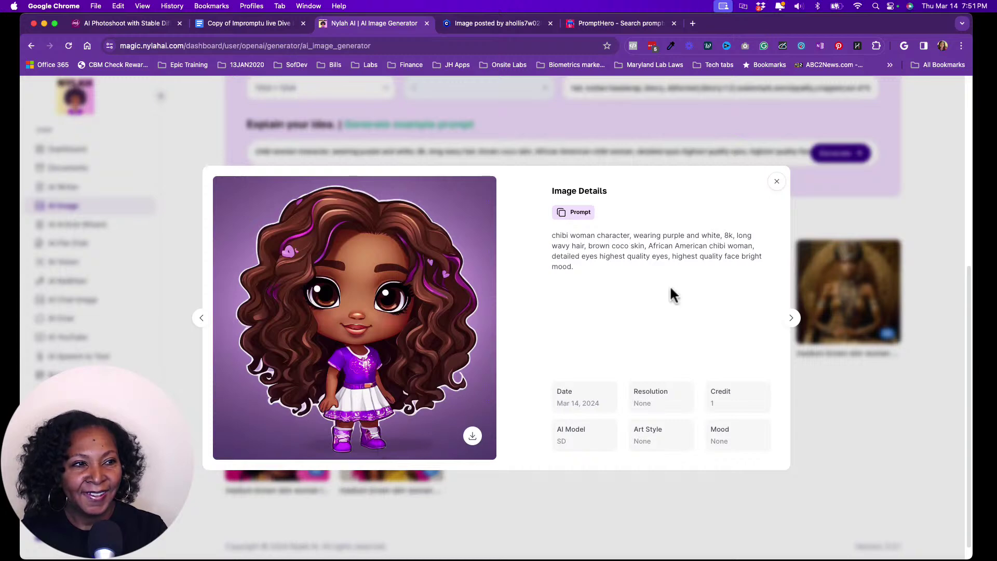
pyautogui.click(777, 183)
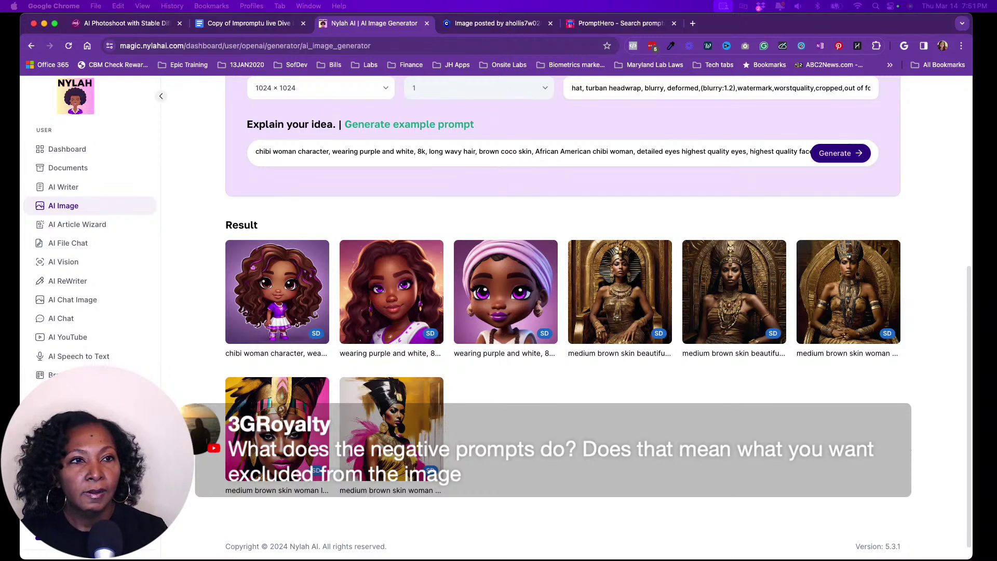
pyautogui.scroll(2, 598, 311)
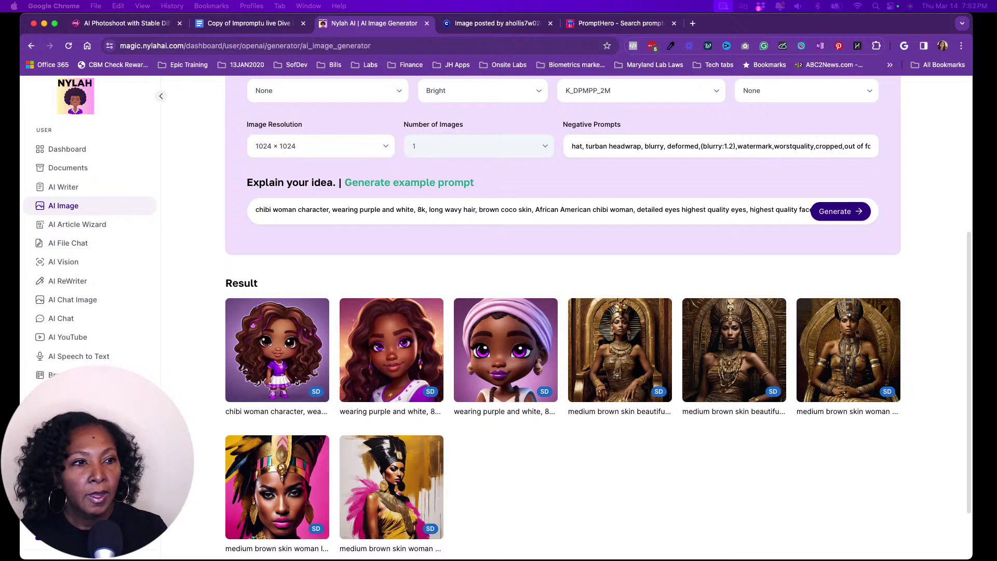
pyautogui.click(504, 356)
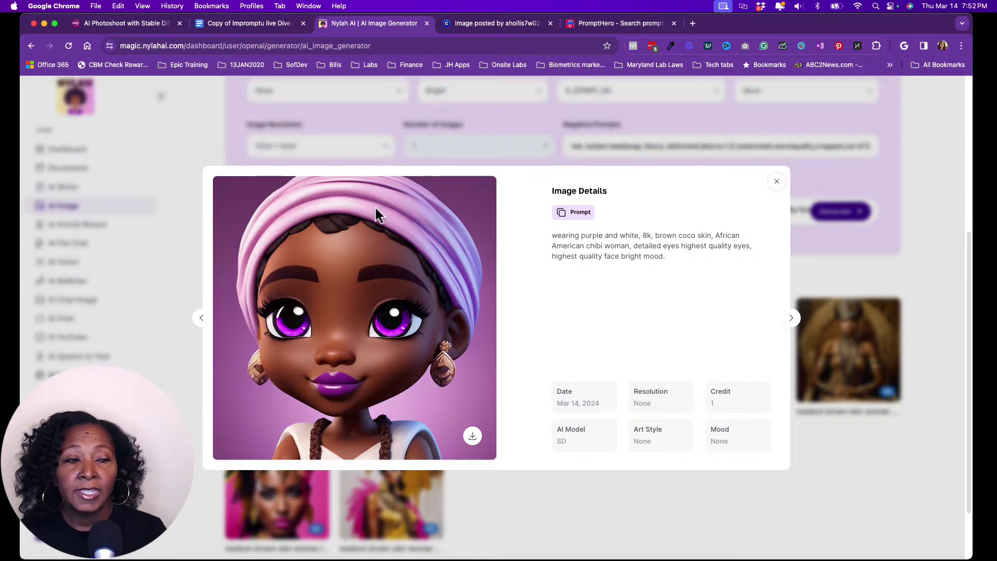
pyautogui.click(776, 182)
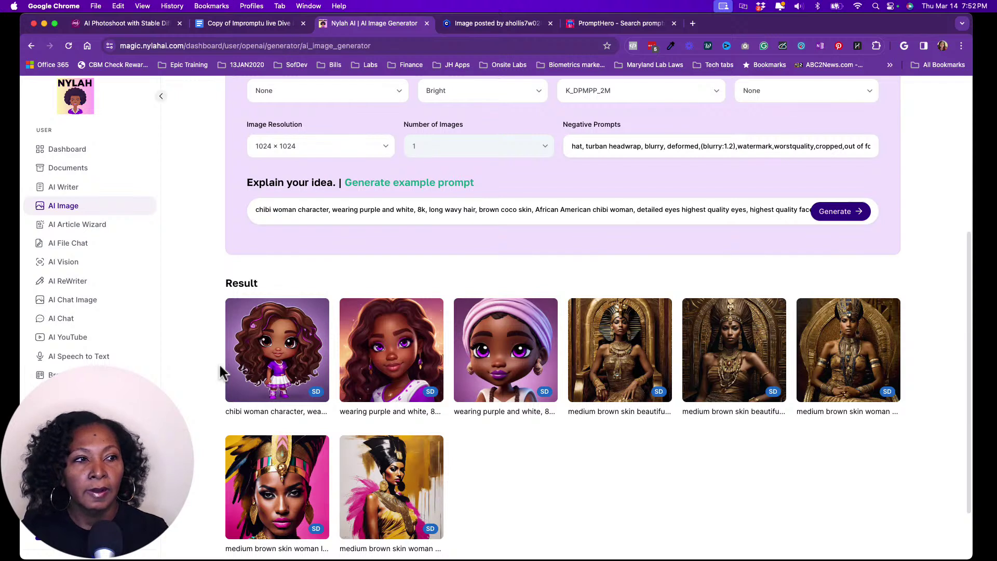
# Read through the full list of negative prompts, from "hat, turban headwrap" to "pale skin".
pyautogui.click(657, 150)
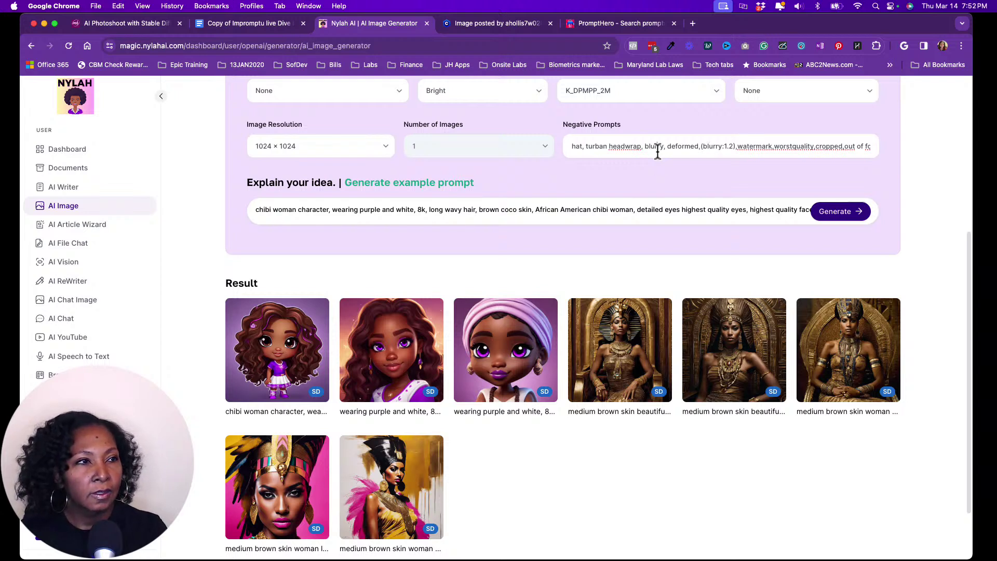
pyautogui.tripleClick(657, 150)
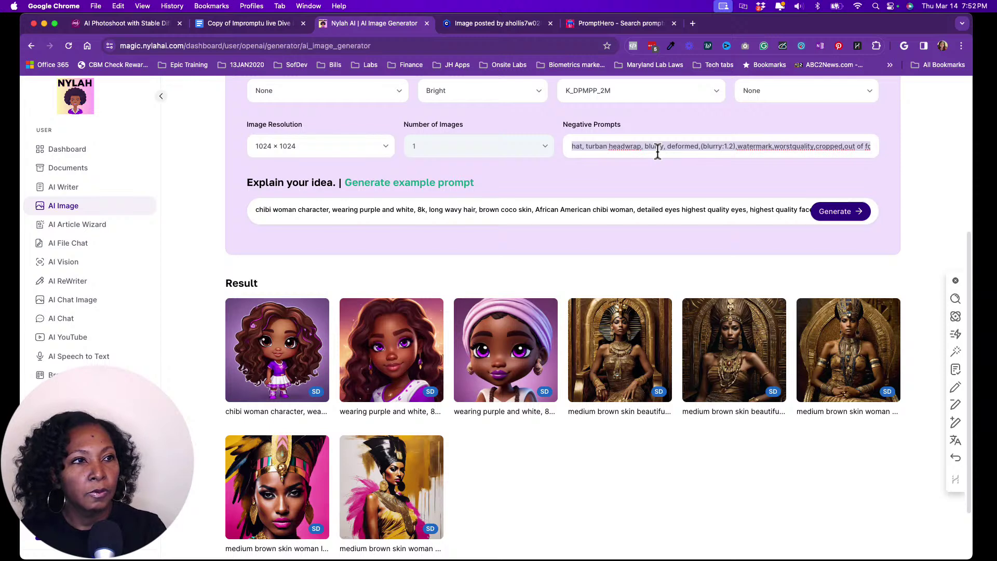
pyautogui.click(587, 149)
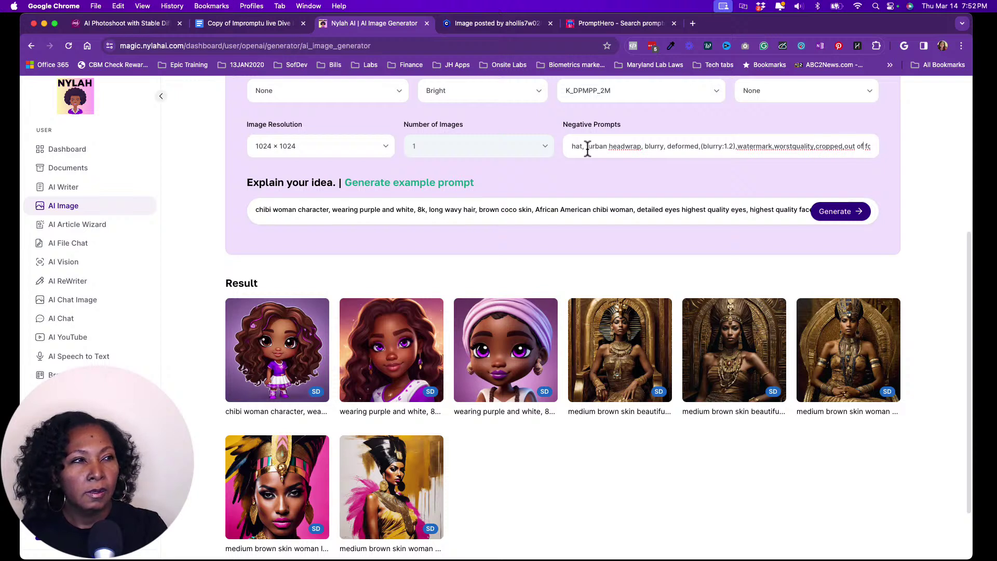
pyautogui.press('Right')
pyautogui.press('Right')
pyautogui.press('Right')
pyautogui.press('Right')
pyautogui.press('Right')
pyautogui.press('Right')
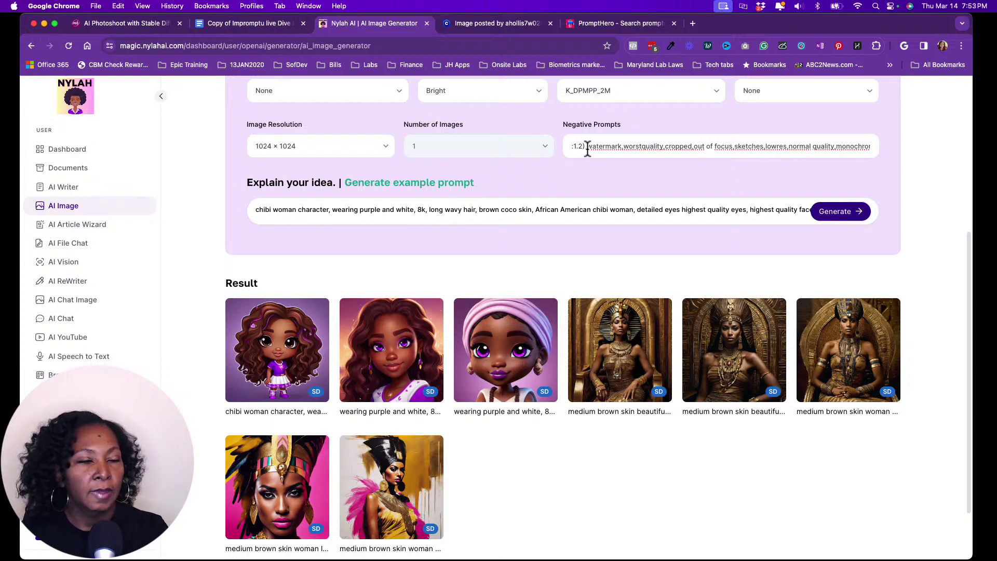
pyautogui.press('Right')
pyautogui.press('Right')
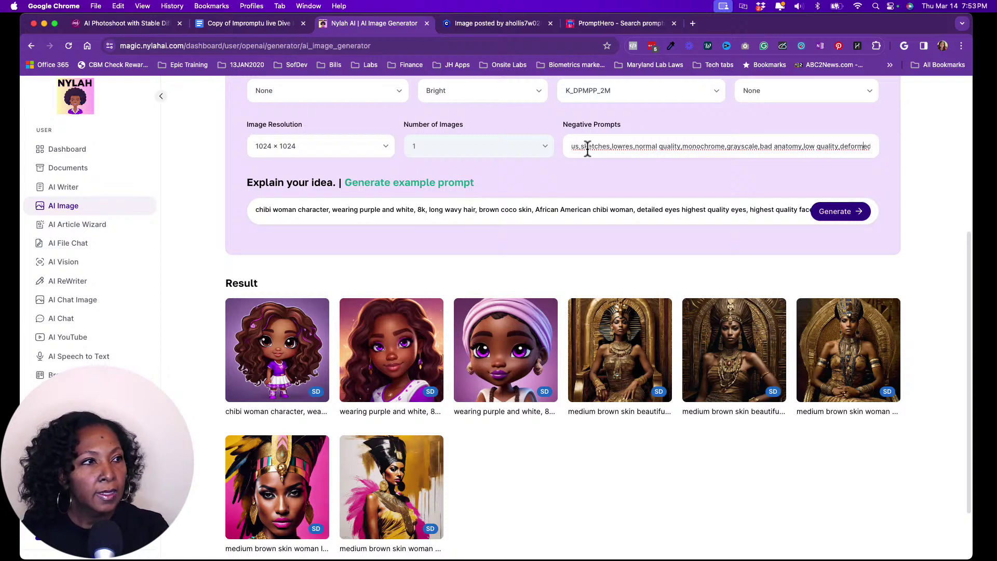
pyautogui.press('Right')
pyautogui.press('Right')
pyautogui.press('Right')
pyautogui.press('Right')
pyautogui.press('Right')
pyautogui.press('Right')
pyautogui.press('Right')
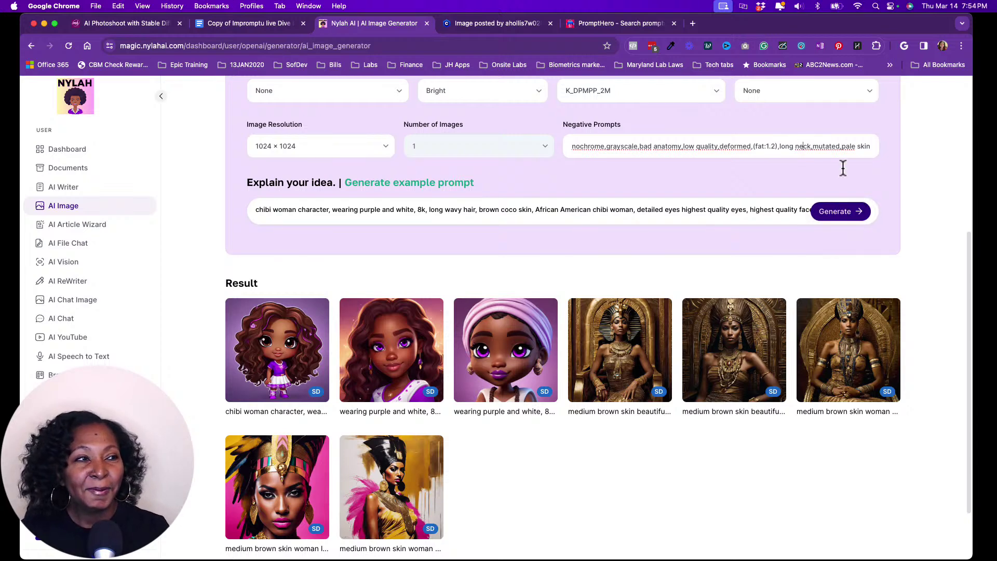
# Switch to the PromptHero website and open its Stable Diffusion prompts collection.
pyautogui.scroll(3, 602, 408)
pyautogui.scroll(-5, 601, 405)
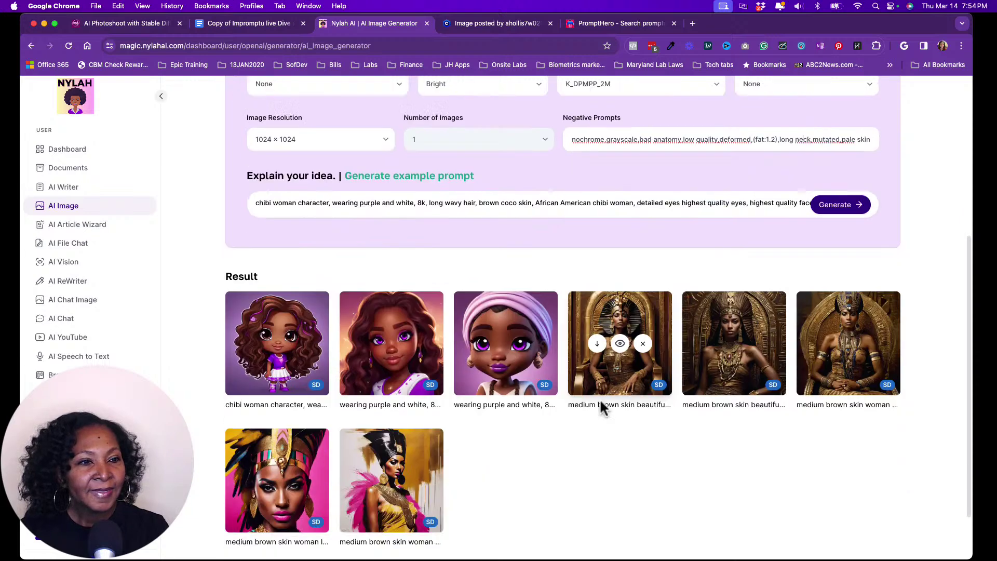
pyautogui.scroll(4, 602, 407)
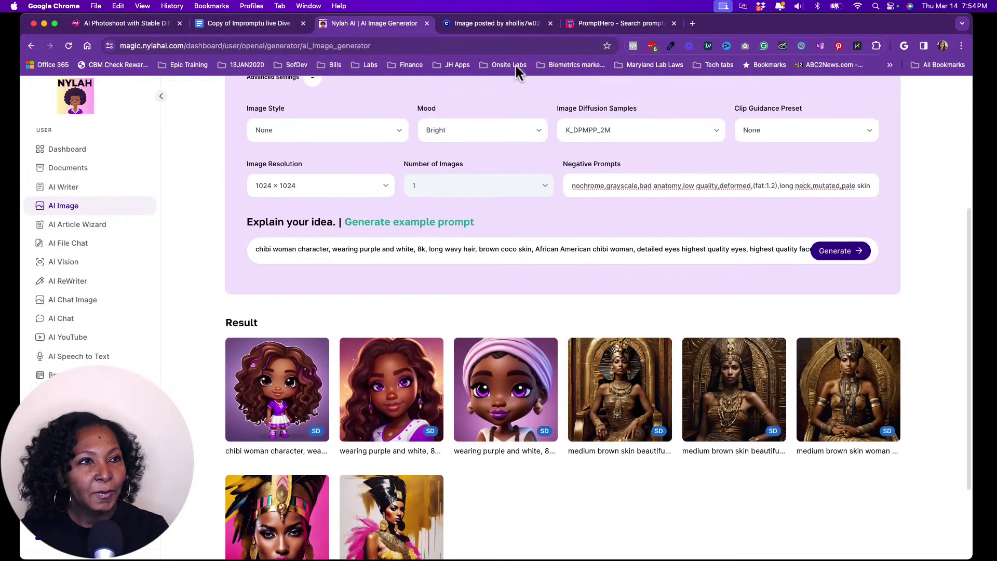
pyautogui.click(489, 27)
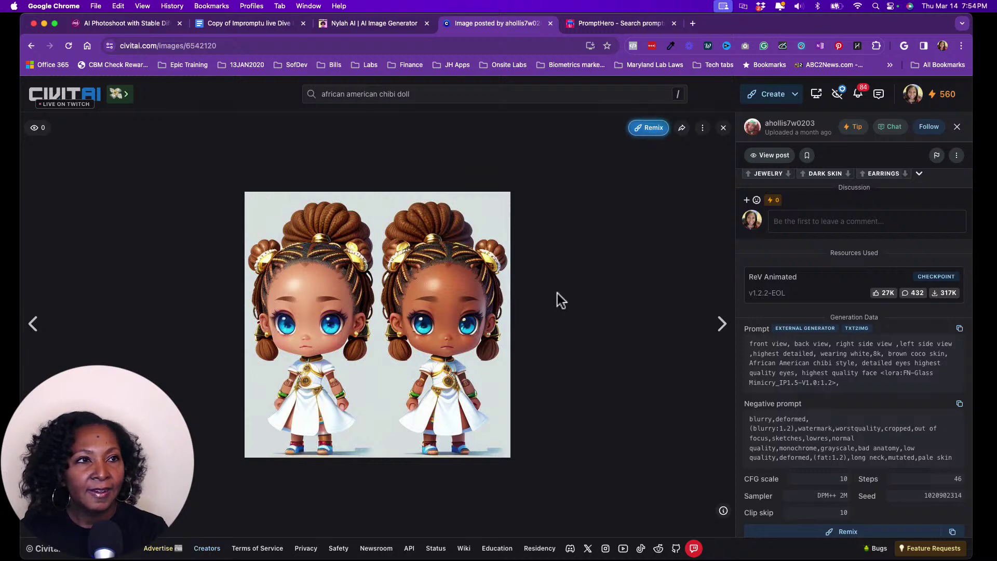
pyautogui.click(614, 27)
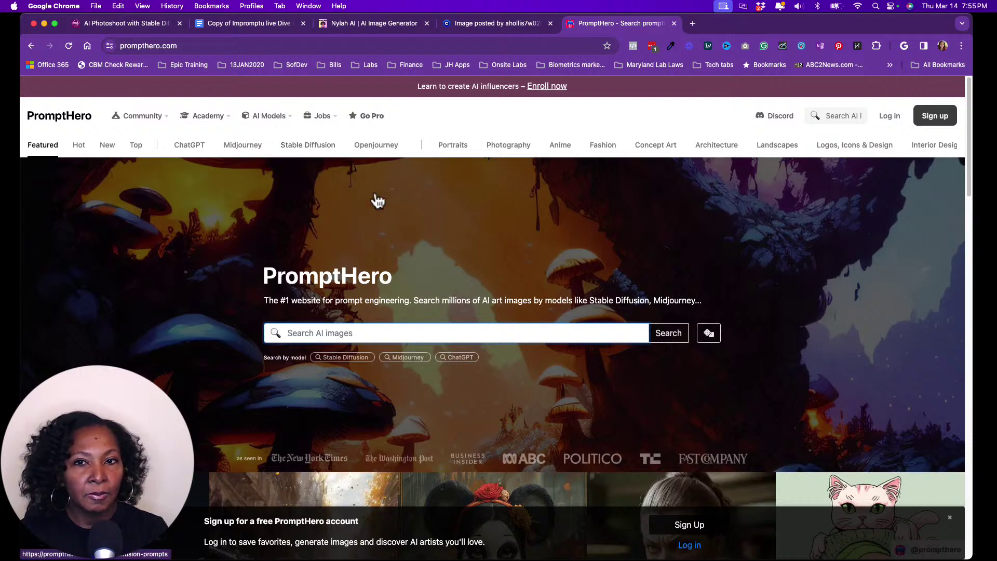
pyautogui.scroll(-1, 389, 194)
pyautogui.scroll(-2, 389, 194)
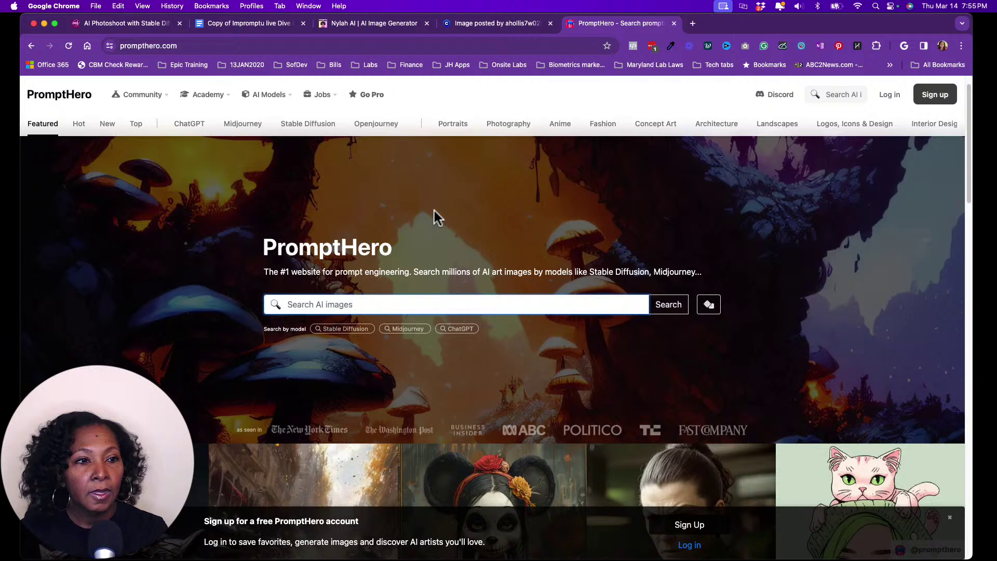
pyautogui.scroll(-5, 434, 210)
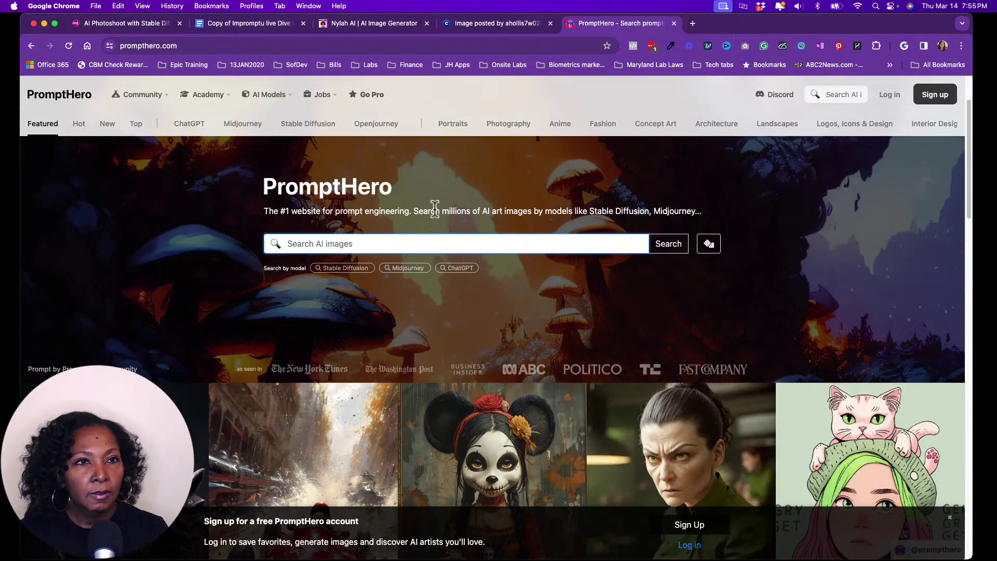
pyautogui.click(312, 123)
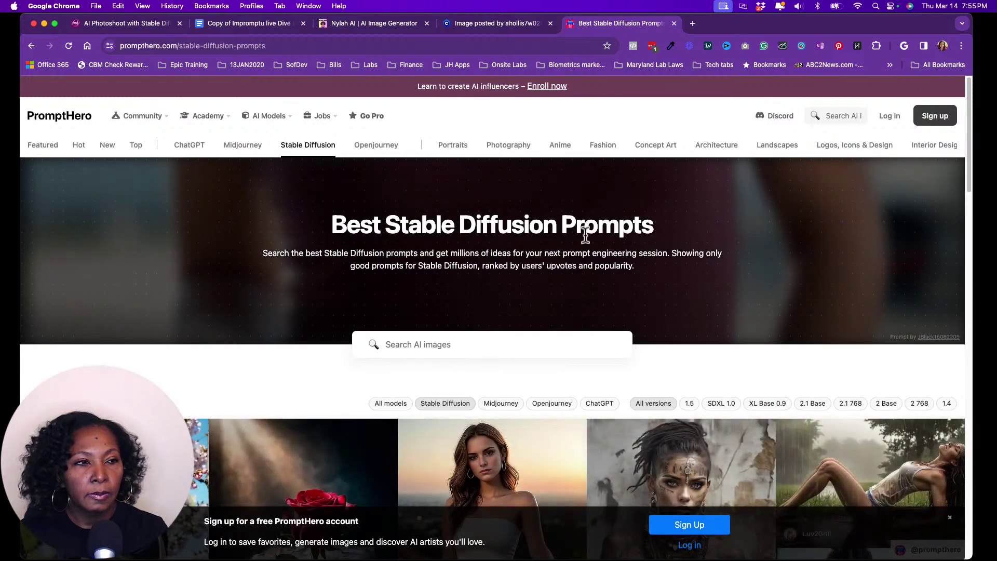
# Browse PromptHero's gallery of top Stable Diffusion images and the prompt excerpts shown on them.
pyautogui.scroll(-2, 585, 234)
pyautogui.scroll(-5, 585, 235)
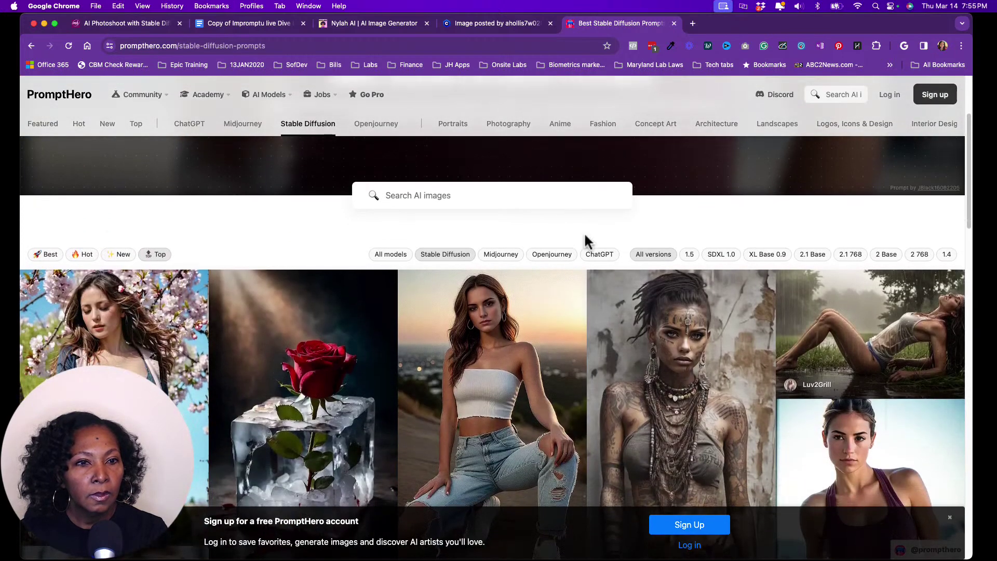
pyautogui.scroll(-4, 585, 239)
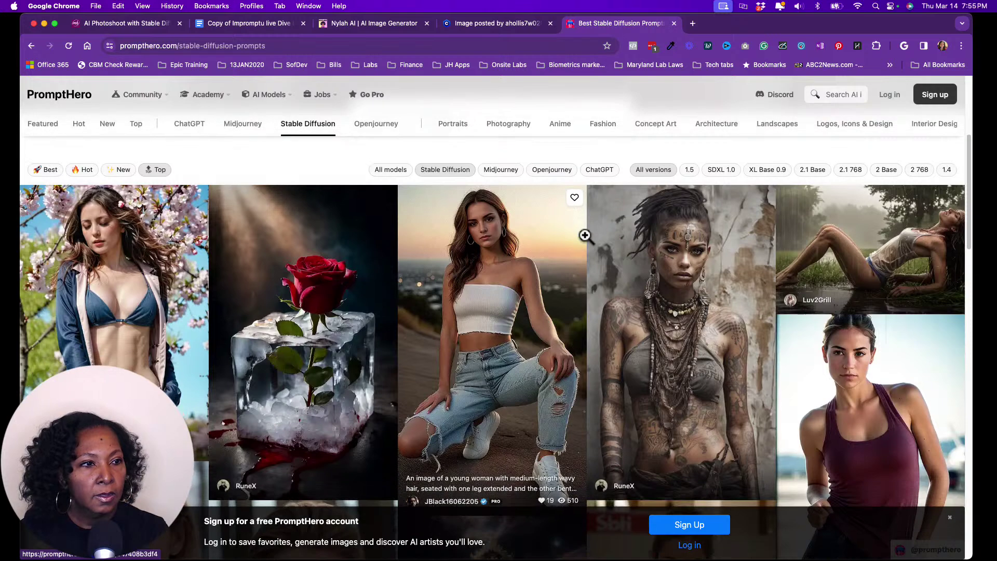
pyautogui.scroll(-8, 585, 235)
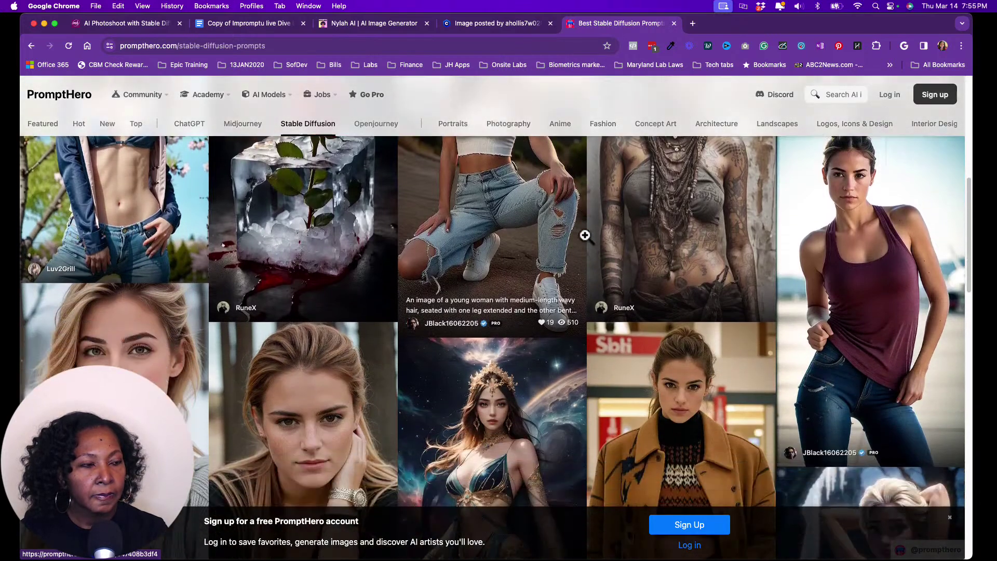
pyautogui.scroll(-3, 584, 234)
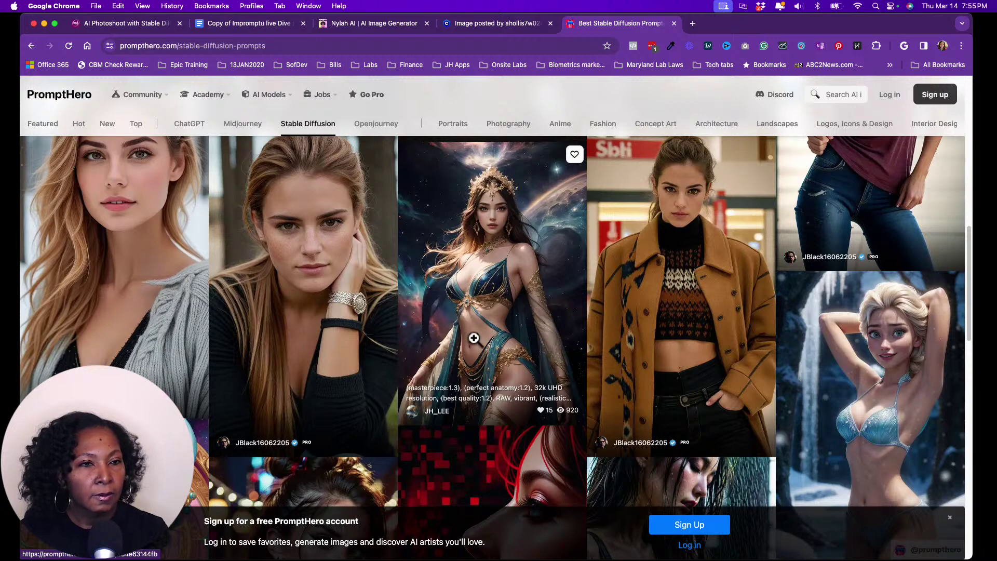
pyautogui.scroll(-1, 531, 297)
pyautogui.scroll(-6, 531, 297)
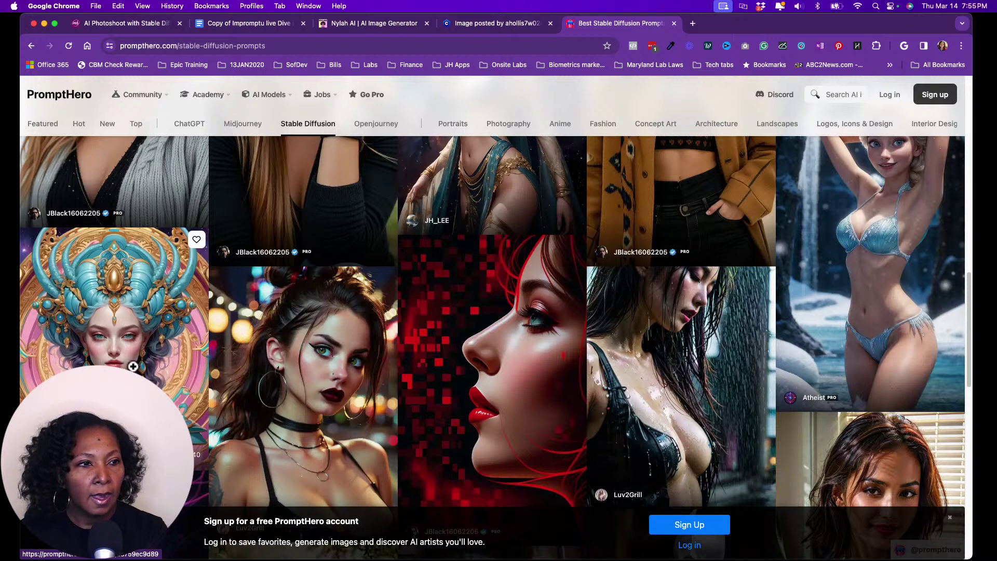
pyautogui.scroll(-2, 611, 344)
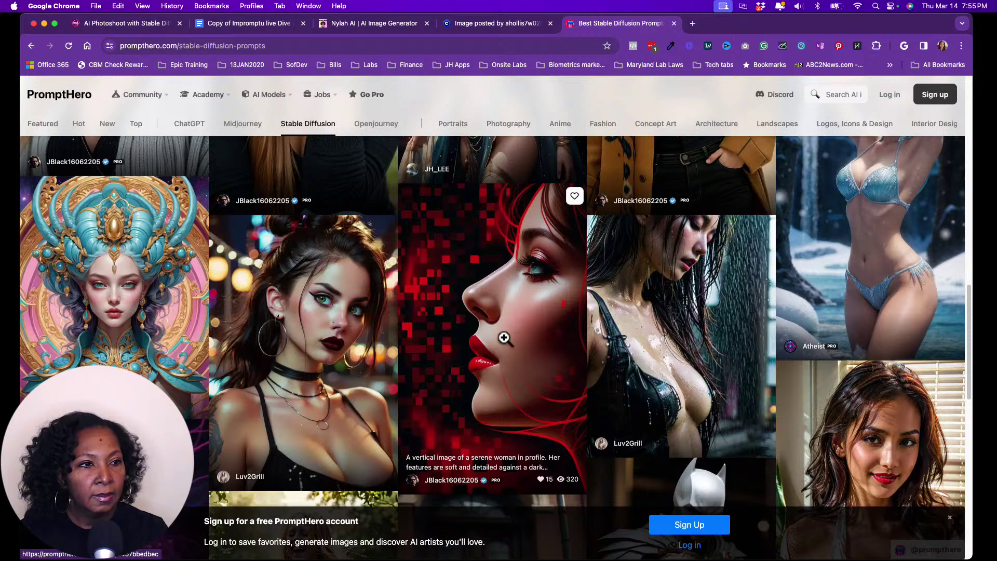
pyautogui.scroll(-4, 501, 338)
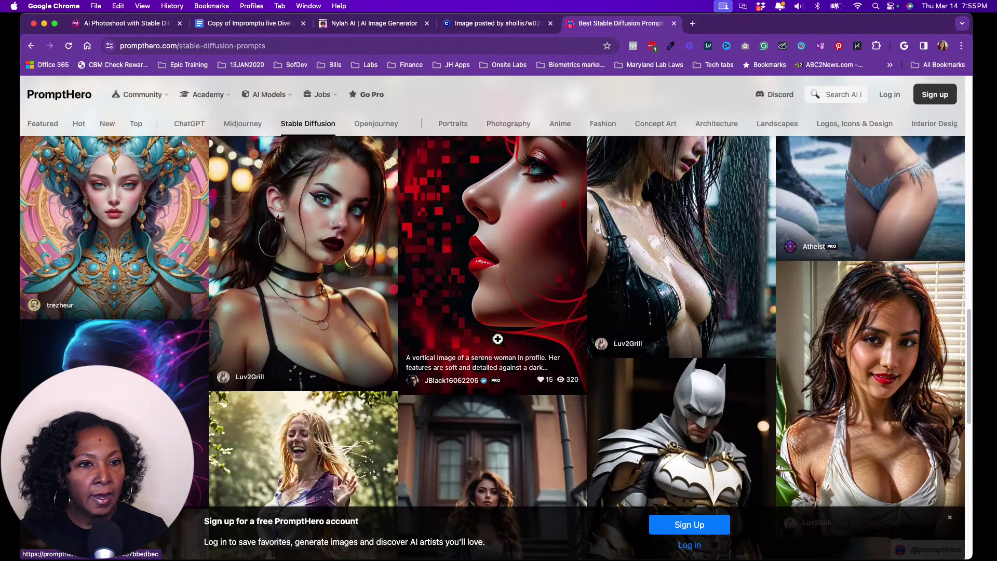
pyautogui.scroll(-6, 497, 338)
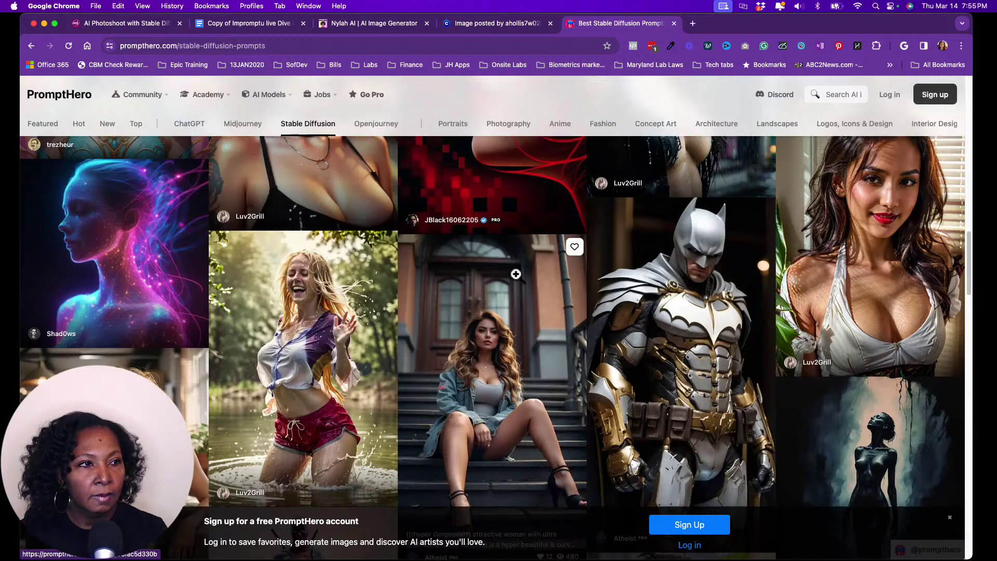
# Look at the white-and-gold Batman image and the portraits further down the Stable Diffusion gallery.
pyautogui.scroll(-2, 571, 272)
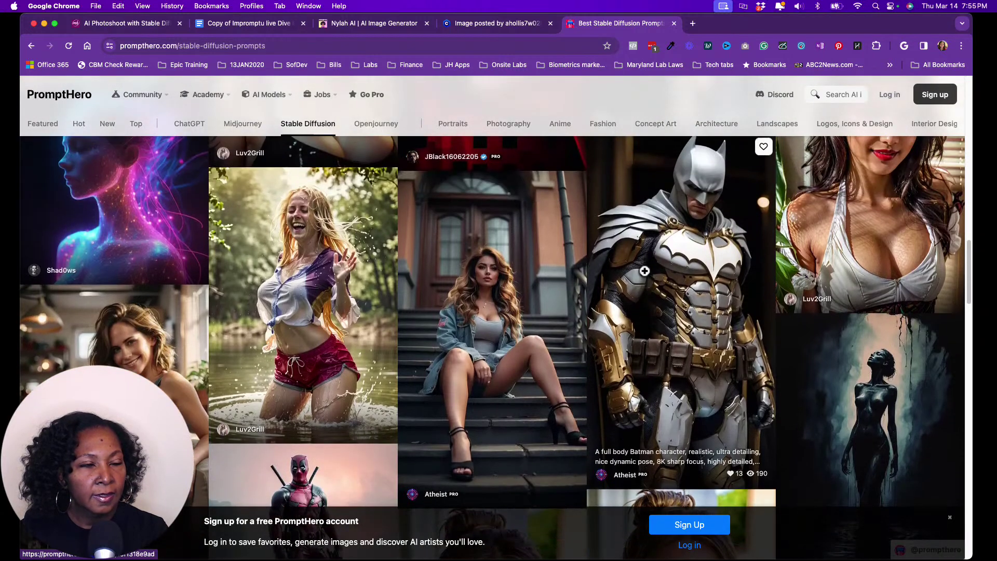
pyautogui.scroll(1, 644, 271)
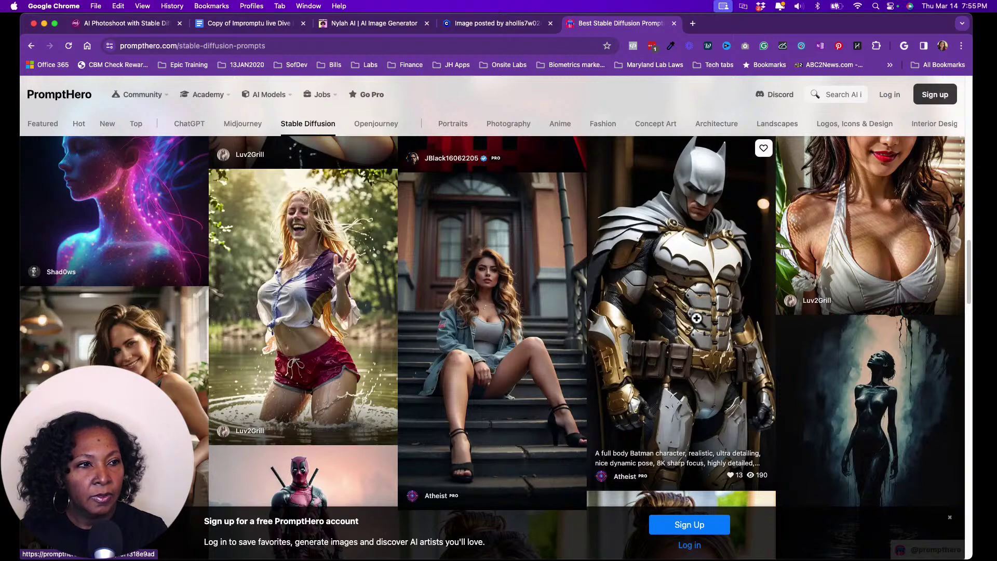
pyautogui.scroll(-5, 696, 318)
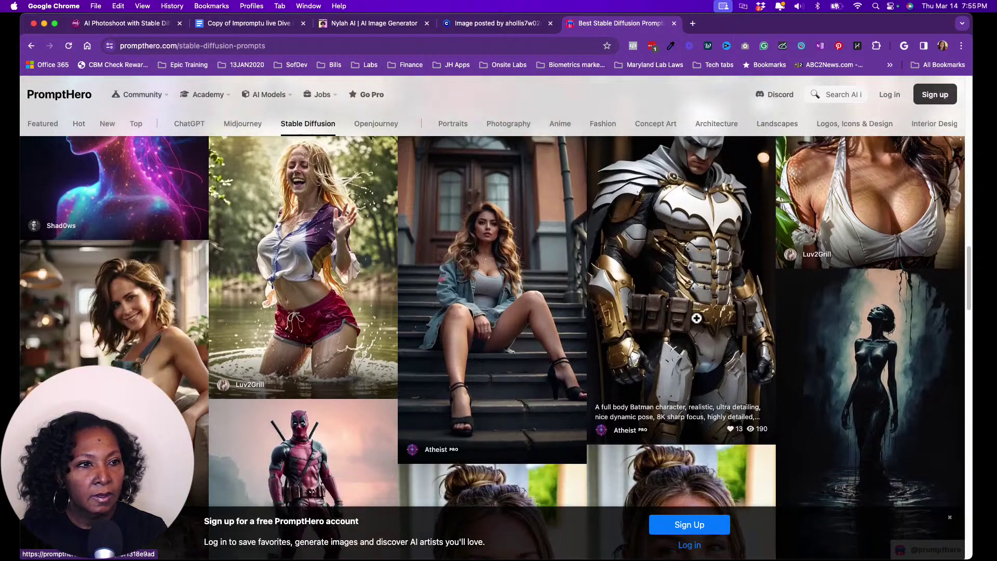
pyautogui.scroll(-10, 696, 318)
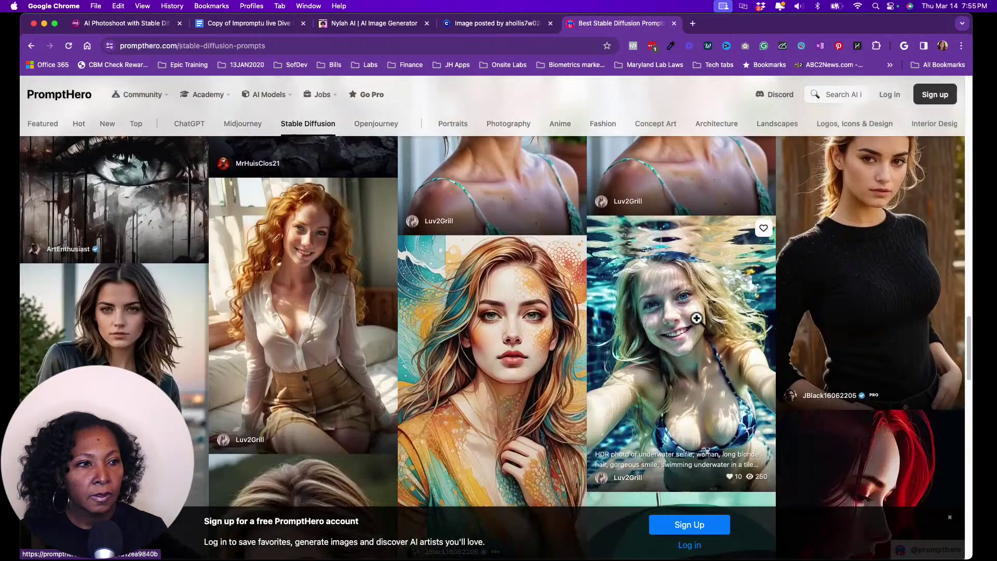
pyautogui.scroll(-2, 697, 319)
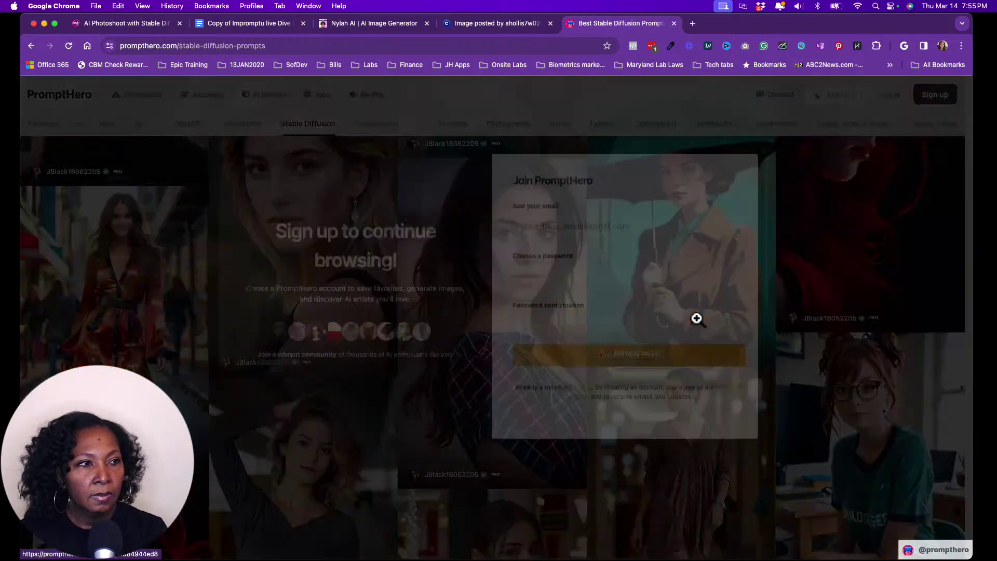
# Dismiss each sign-up pop-up and continue looking through the lower part of the gallery and its prompt excerpts.
pyautogui.click(763, 172)
pyautogui.scroll(-3, 709, 247)
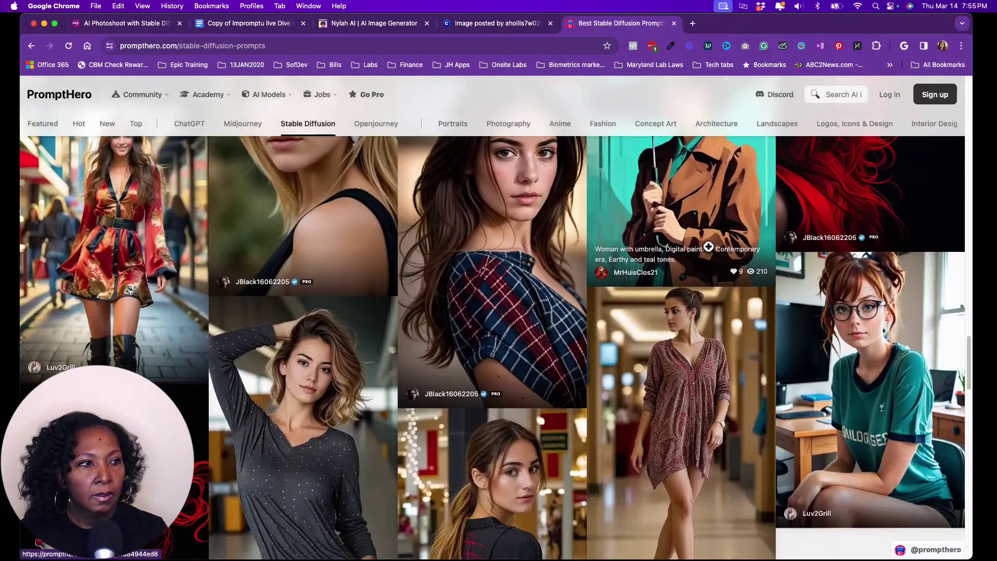
pyautogui.scroll(-6, 709, 246)
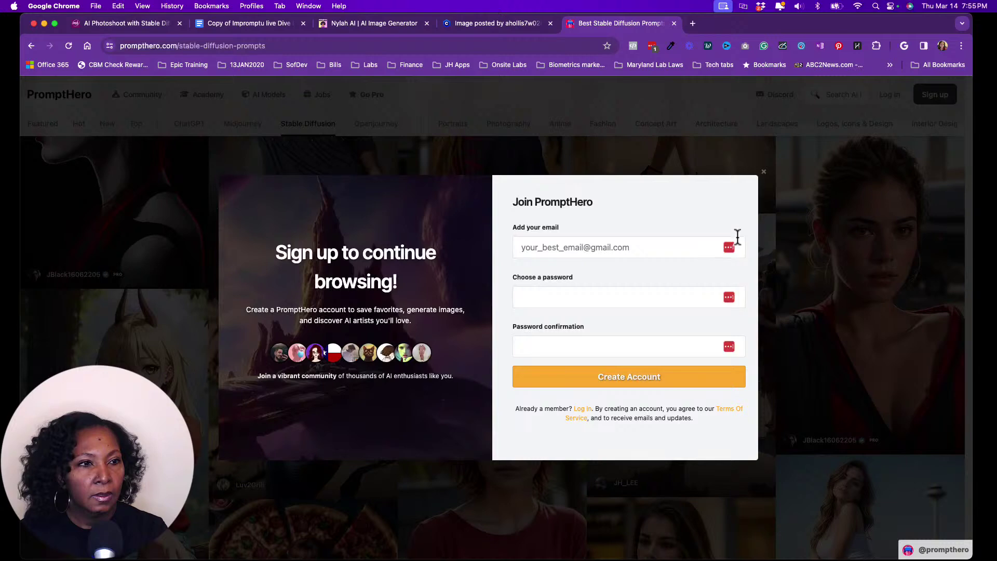
pyautogui.click(763, 171)
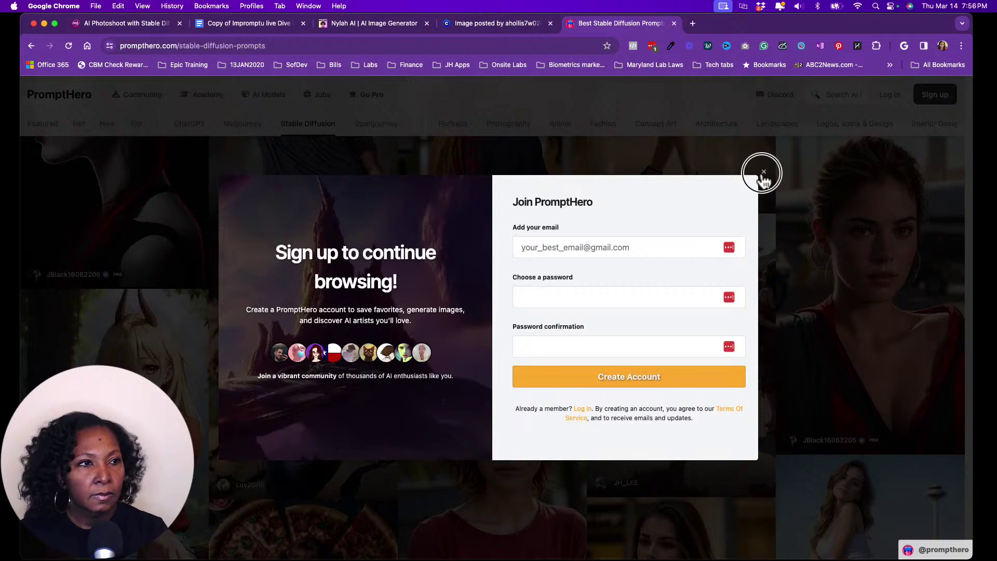
pyautogui.scroll(-10, 680, 278)
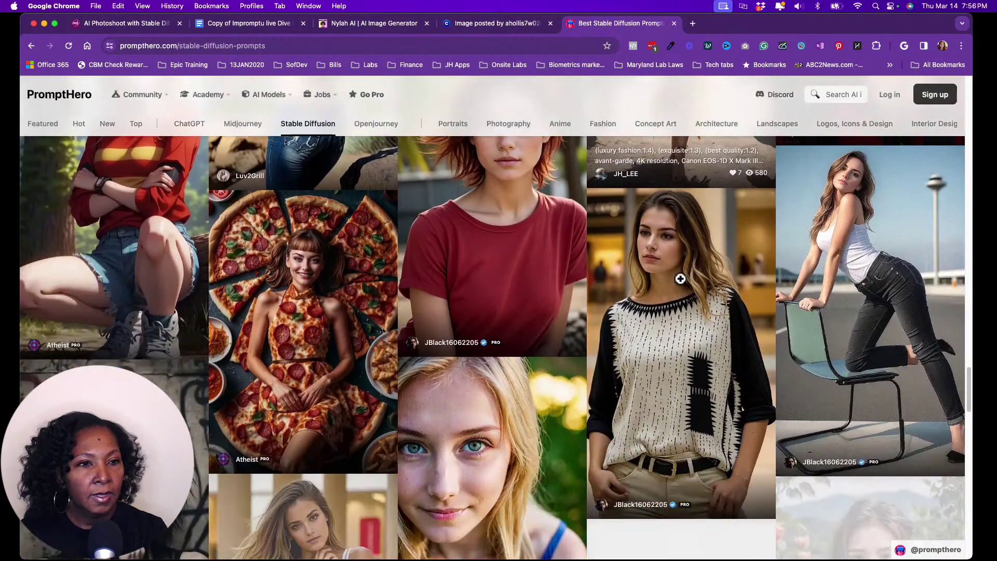
pyautogui.scroll(3, 680, 279)
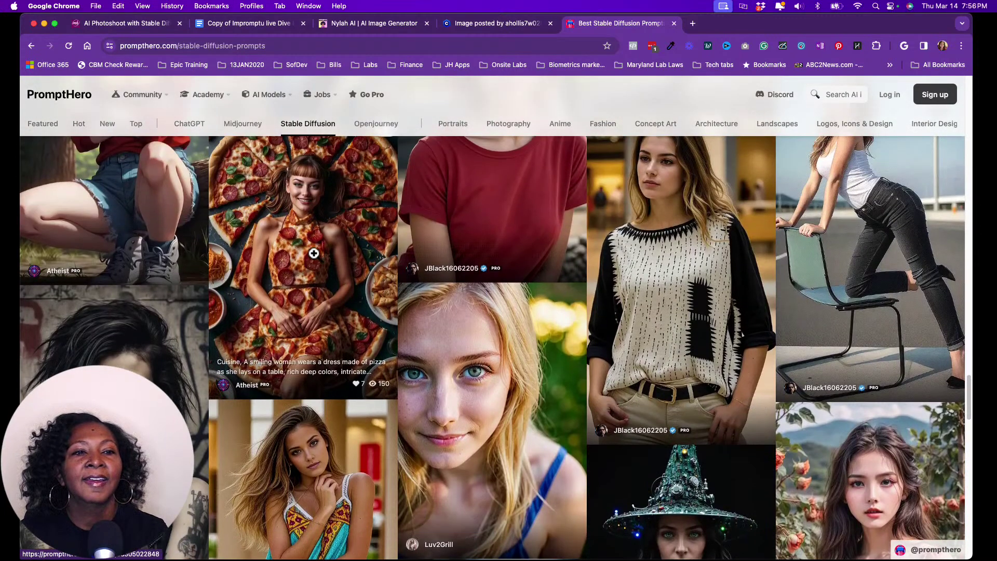
pyautogui.scroll(-6, 298, 303)
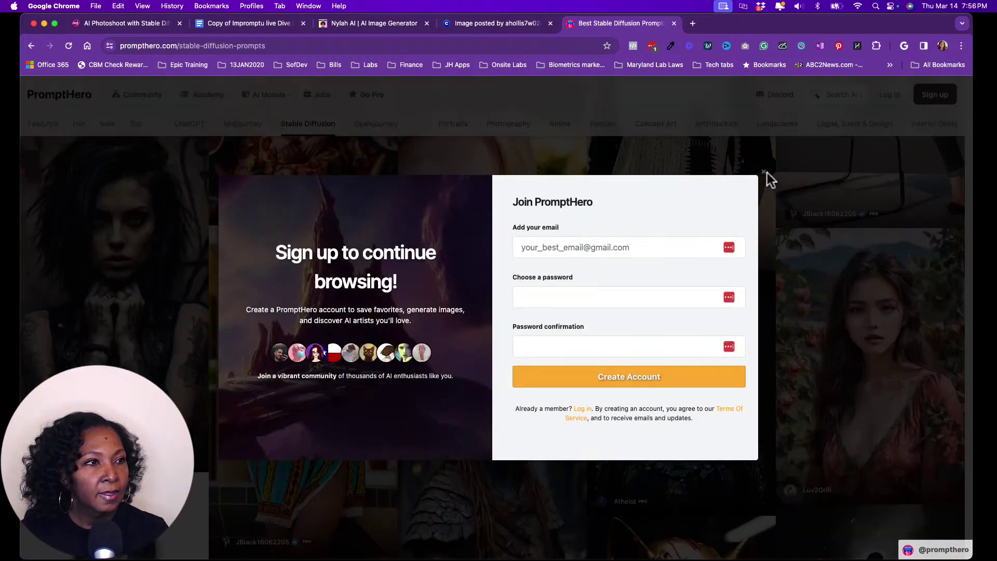
pyautogui.click(763, 172)
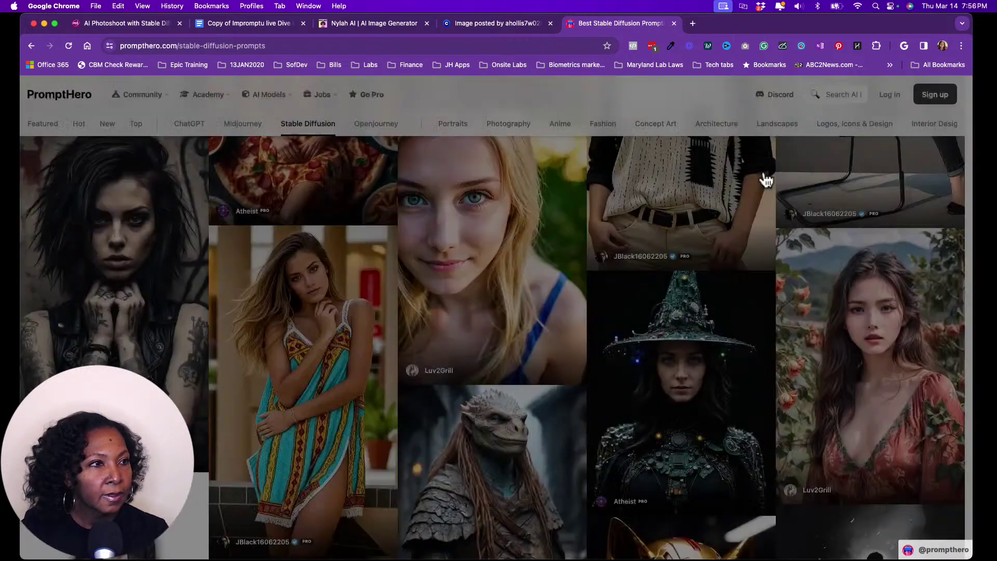
pyautogui.scroll(-10, 835, 368)
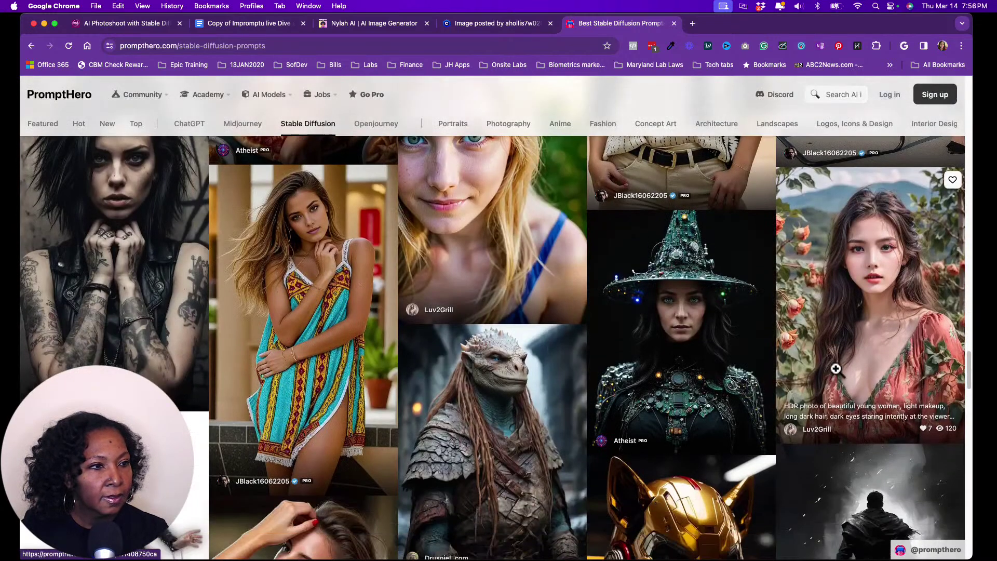
pyautogui.scroll(-15, 836, 368)
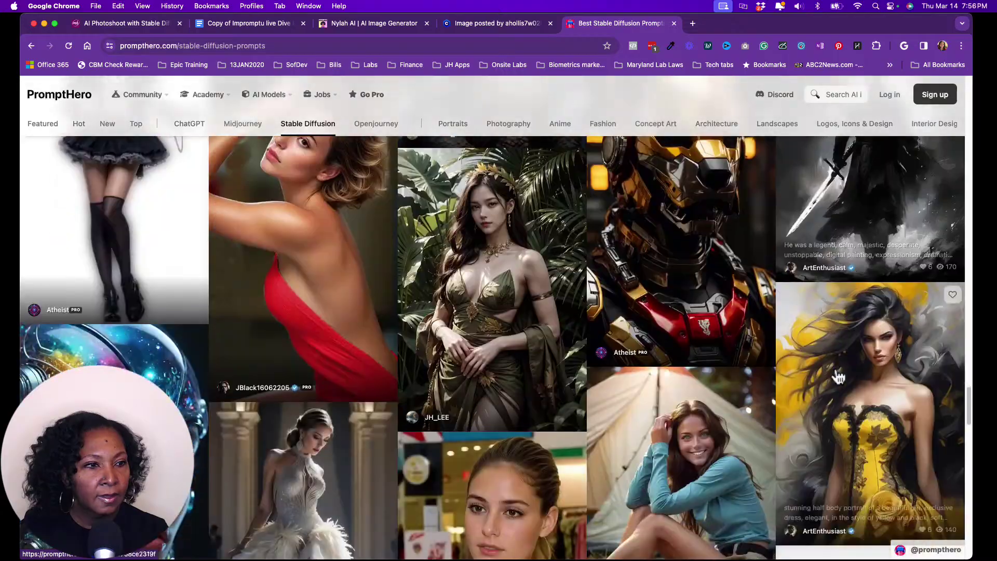
# Go back up the gallery and open the prompt page for the serene woman in profile with red pixel accents.
pyautogui.scroll(10, 835, 369)
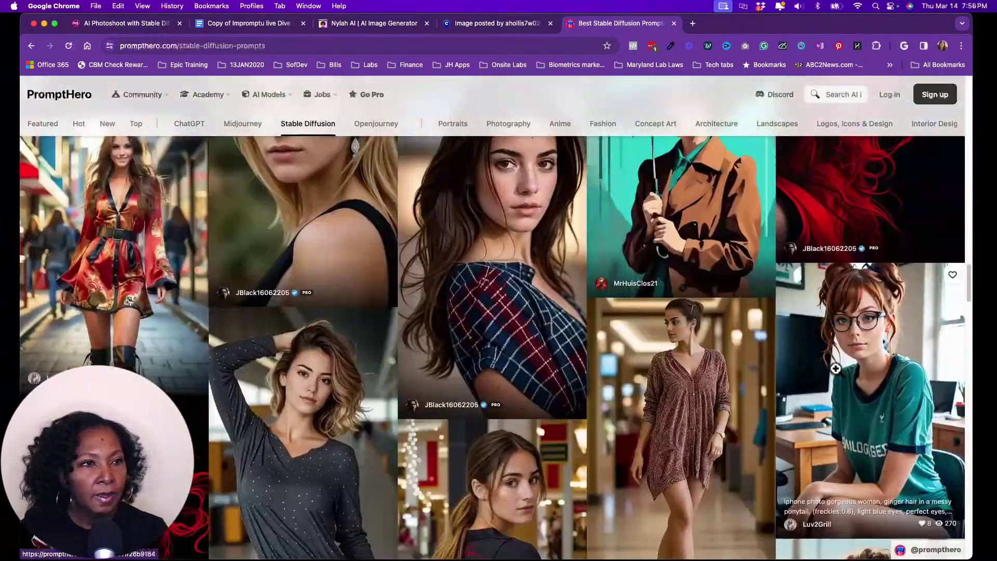
pyautogui.scroll(10, 835, 368)
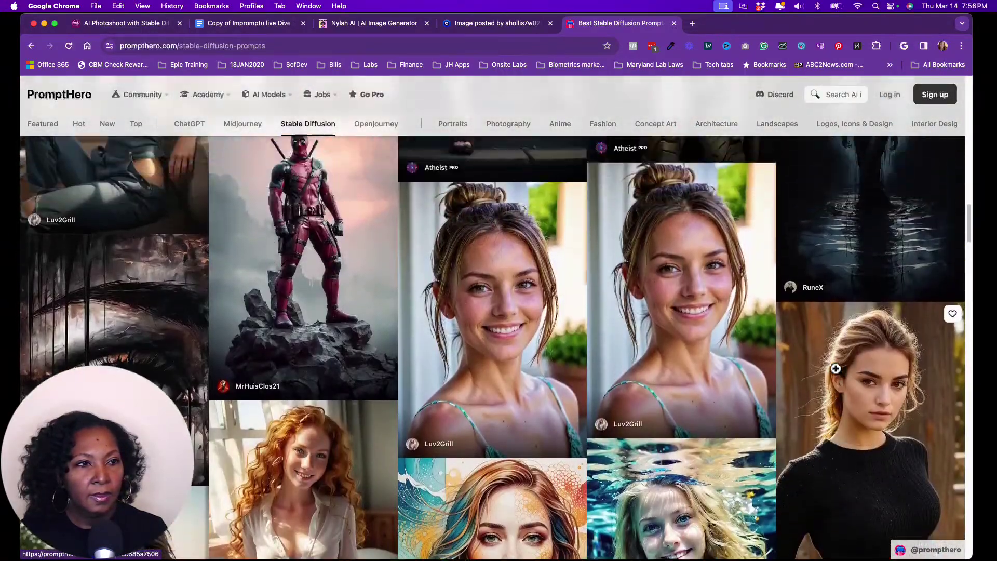
pyautogui.scroll(5, 836, 368)
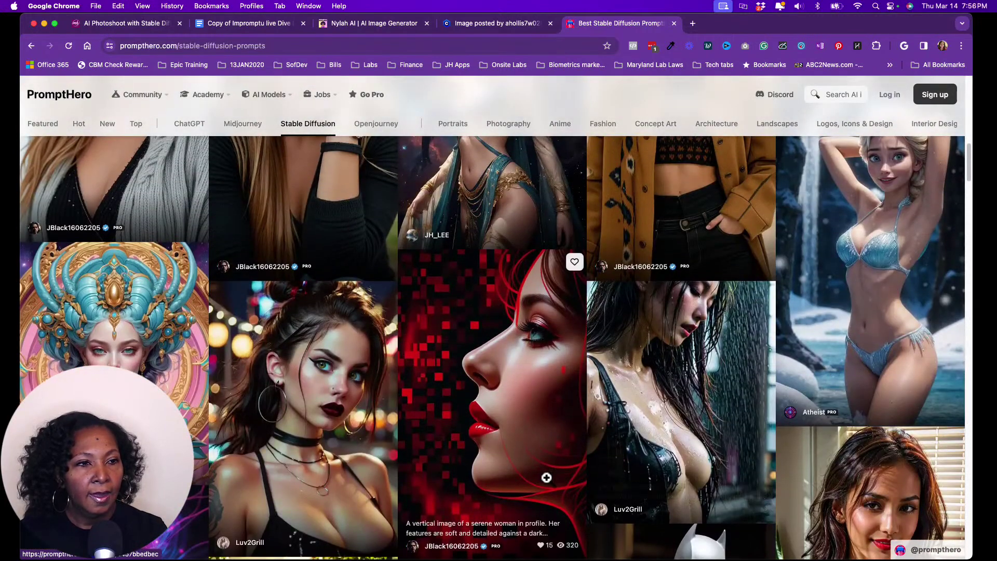
pyautogui.scroll(-1, 545, 474)
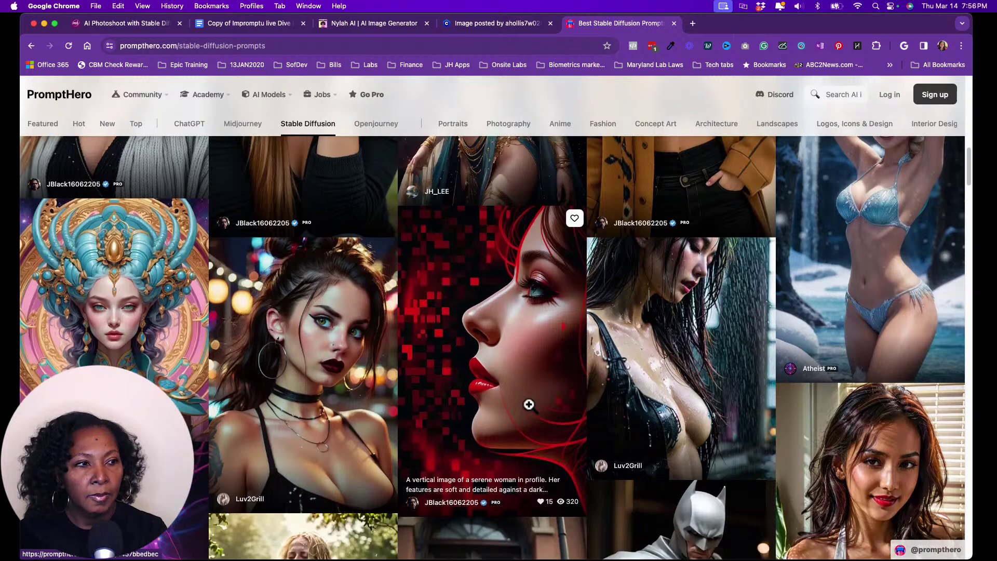
pyautogui.scroll(-4, 528, 404)
pyautogui.scroll(3, 527, 403)
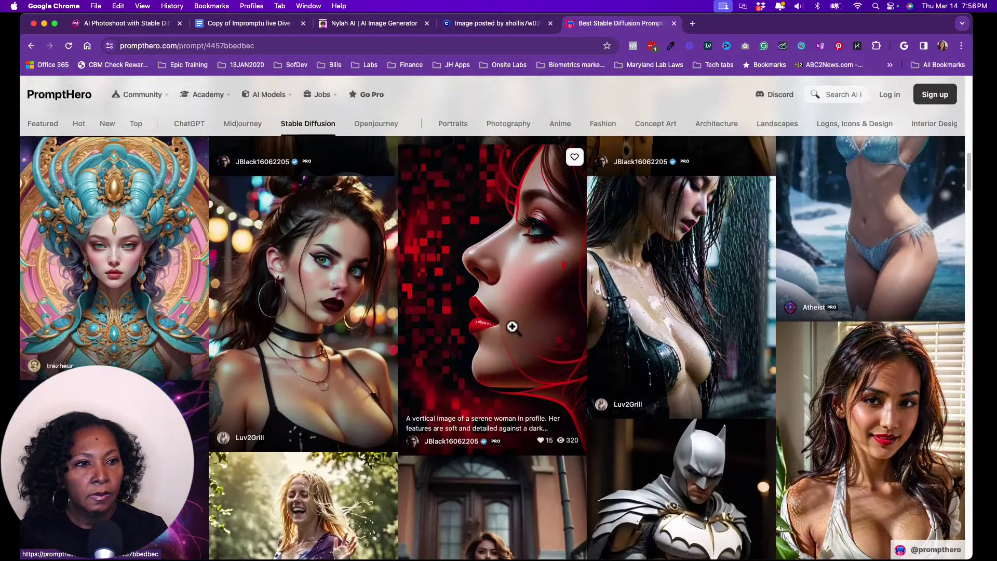
pyautogui.click(513, 330)
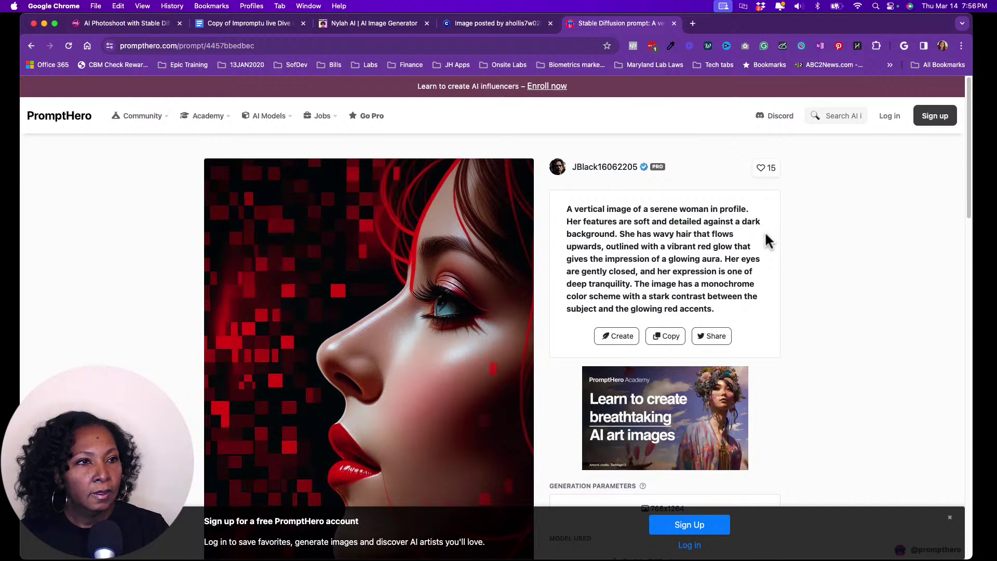
# Copy the full prompt text that begins "A vertical image of a serene woman in profile.".
pyautogui.click(663, 338)
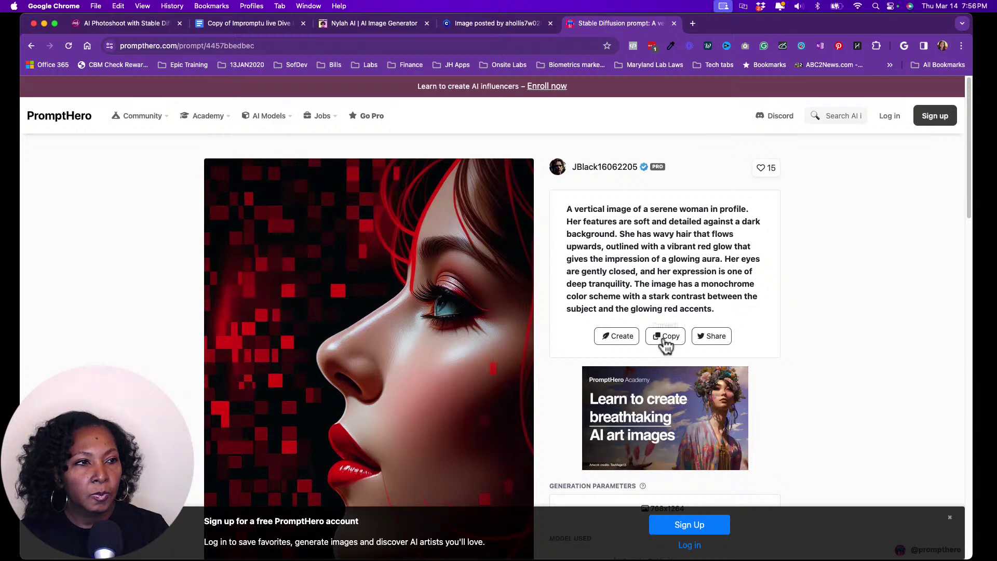
pyautogui.moveTo(732, 316); pyautogui.dragTo(565, 209)
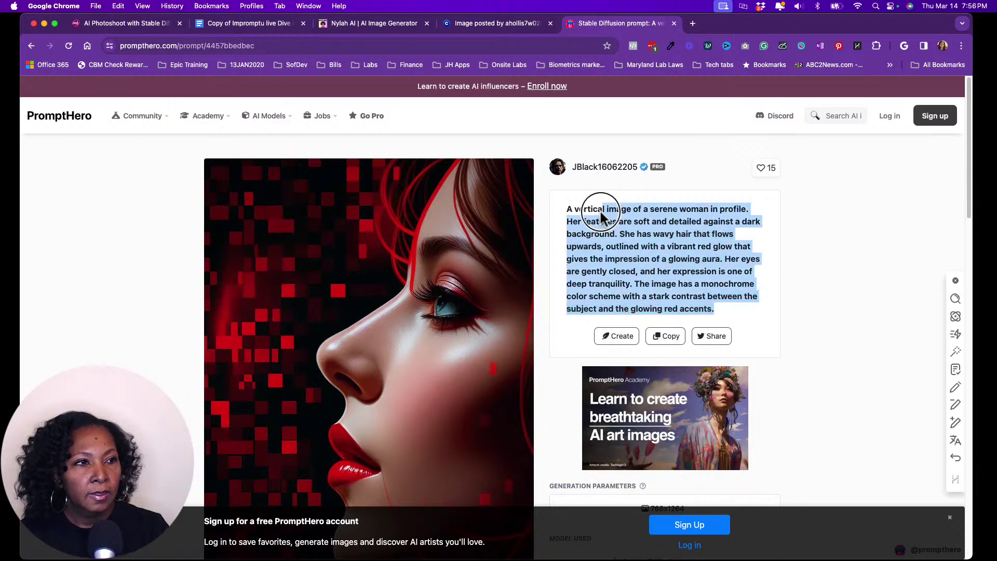
pyautogui.rightClick(609, 222)
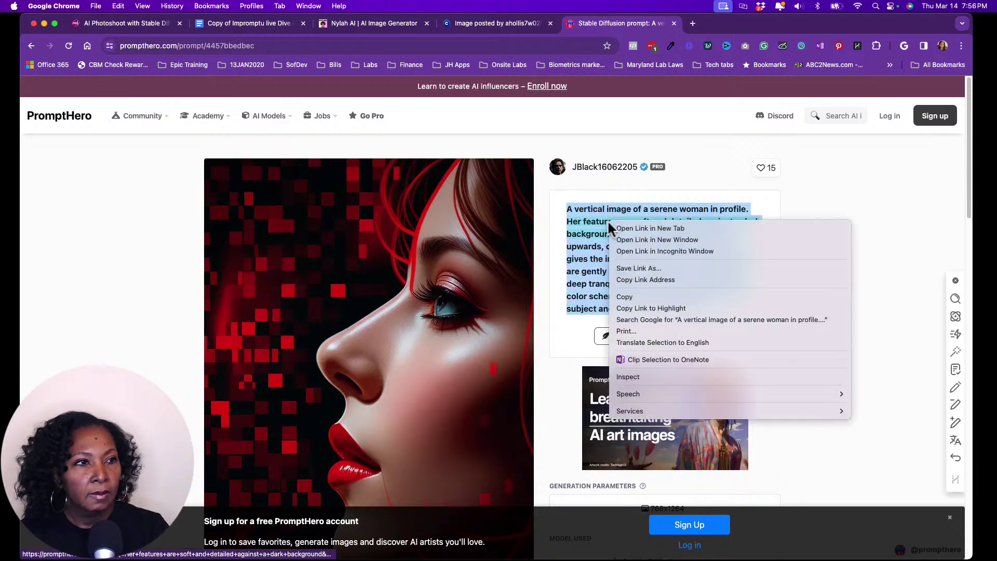
pyautogui.click(661, 293)
# Review the prompt page's generation parameters, model used, prompt category and the author's workflow notes.
pyautogui.scroll(-5, 661, 295)
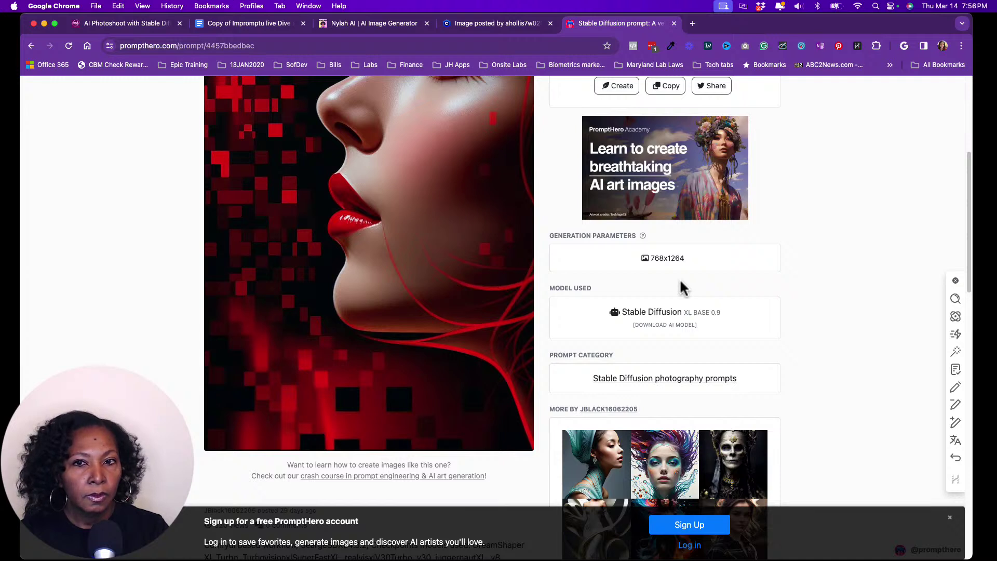
pyautogui.scroll(-1, 680, 283)
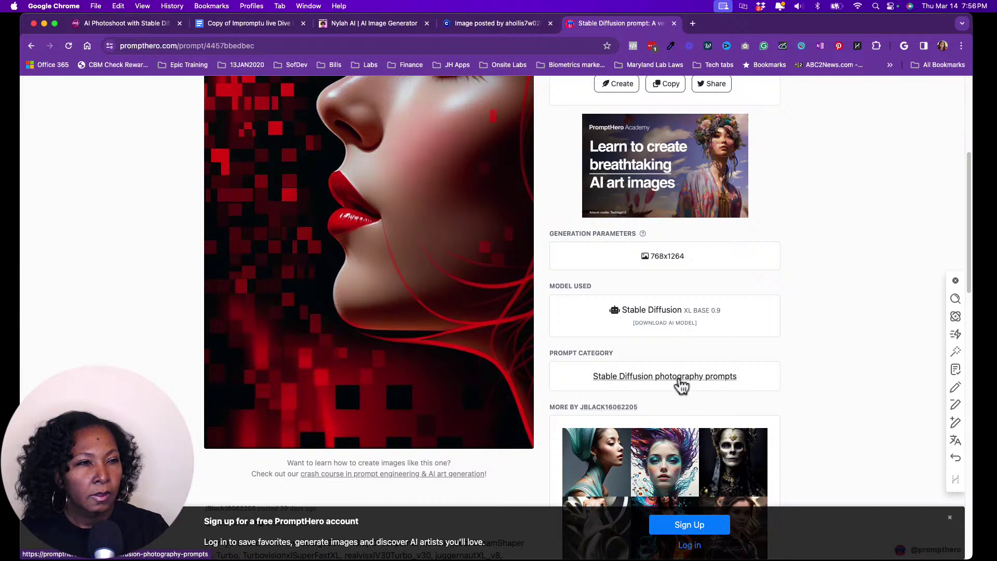
pyautogui.scroll(-2, 670, 371)
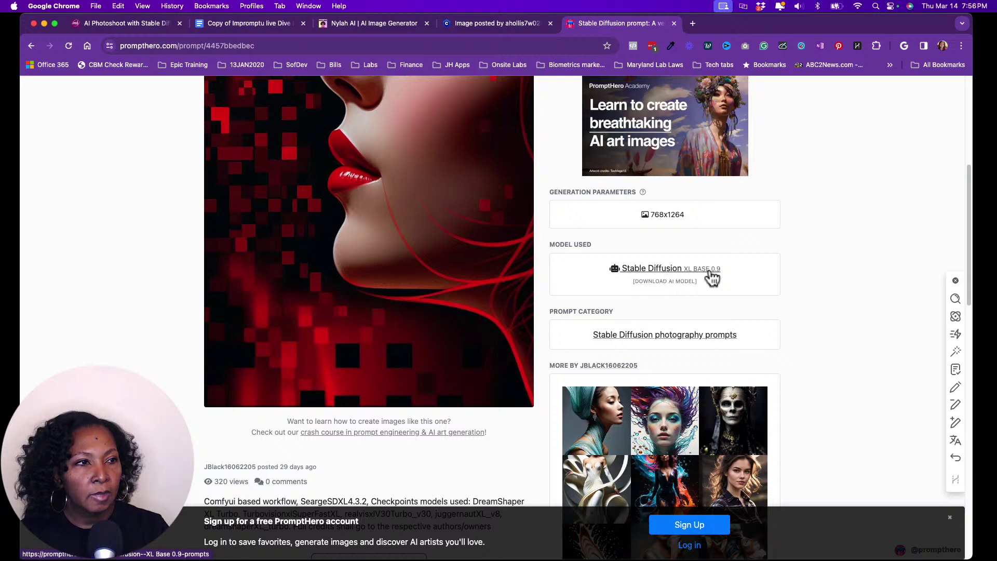
pyautogui.scroll(-4, 668, 282)
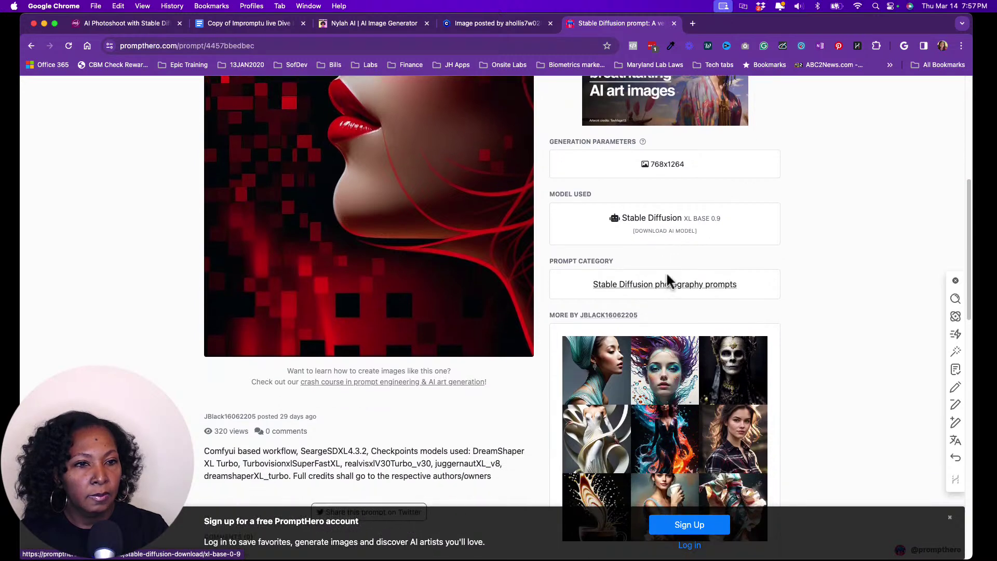
pyautogui.scroll(-3, 423, 344)
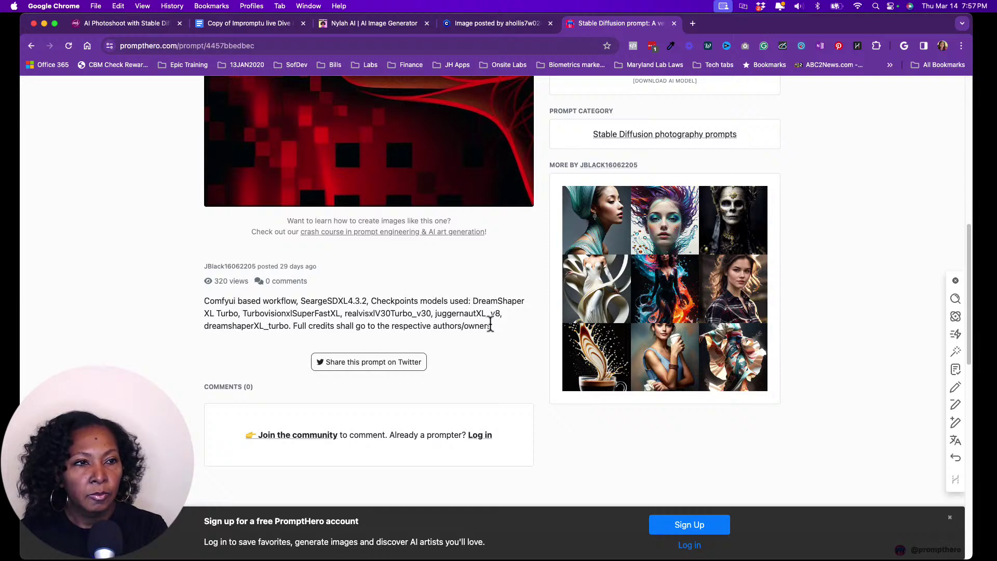
pyautogui.scroll(-1, 489, 329)
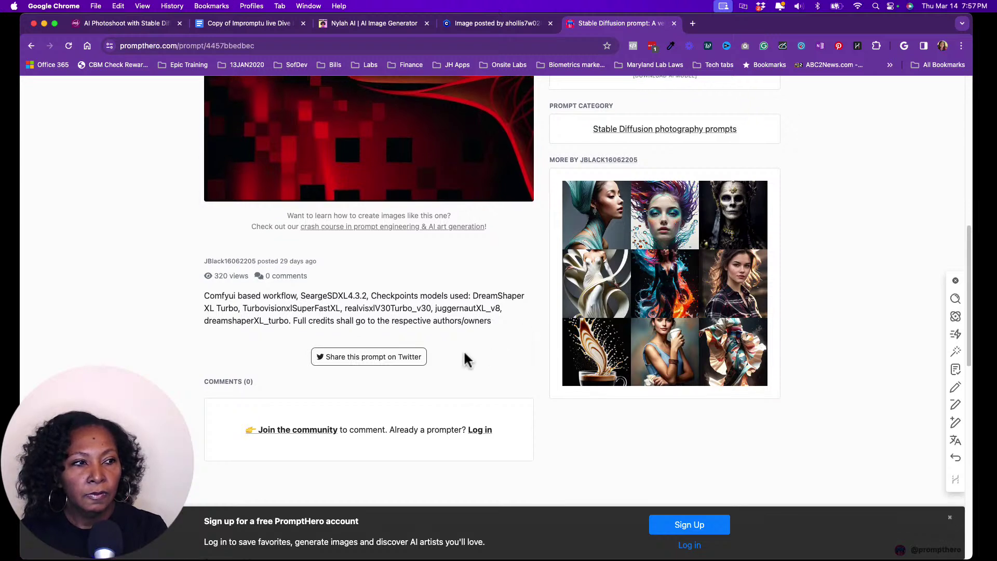
pyautogui.scroll(2, 463, 359)
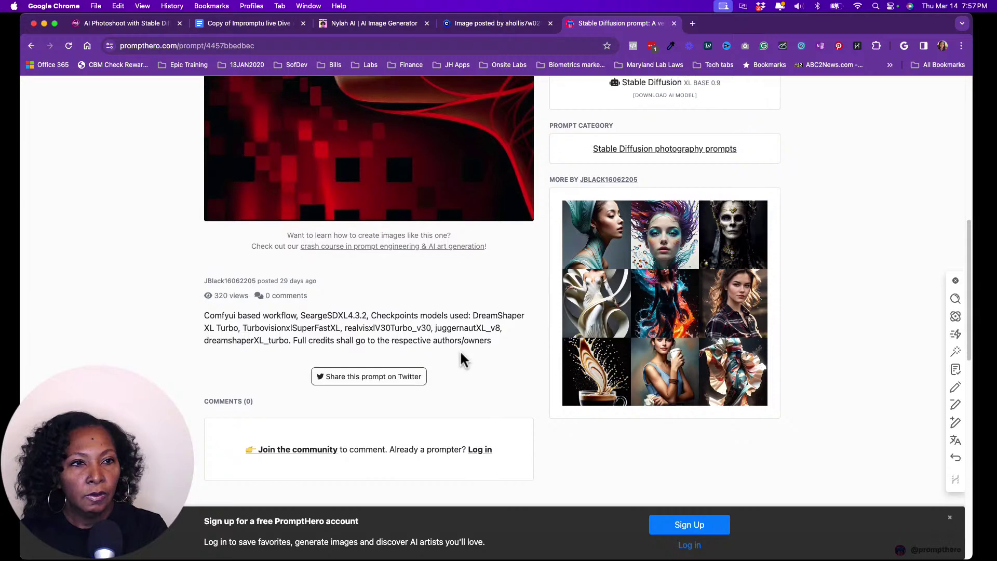
pyautogui.scroll(10, 462, 357)
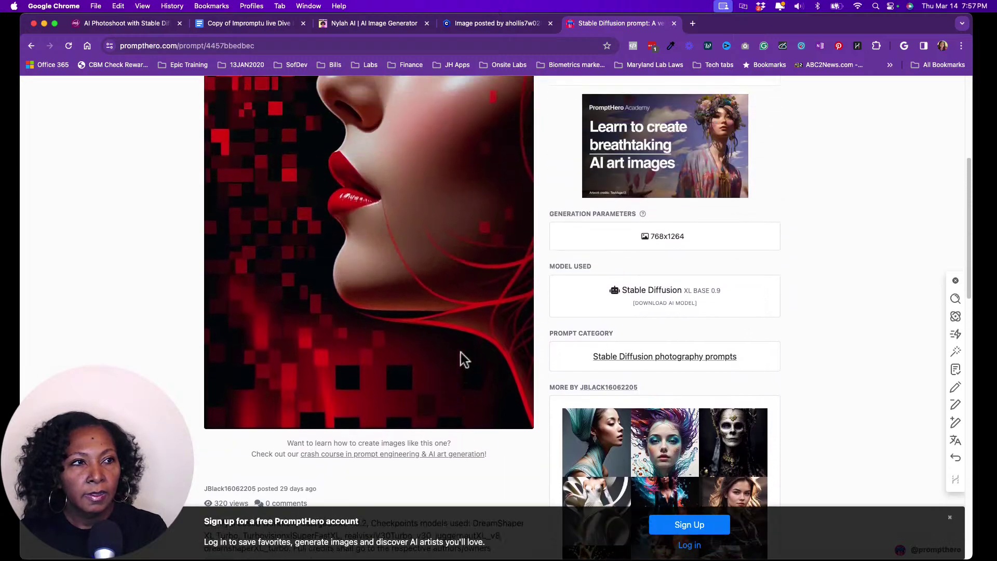
pyautogui.scroll(1, 460, 352)
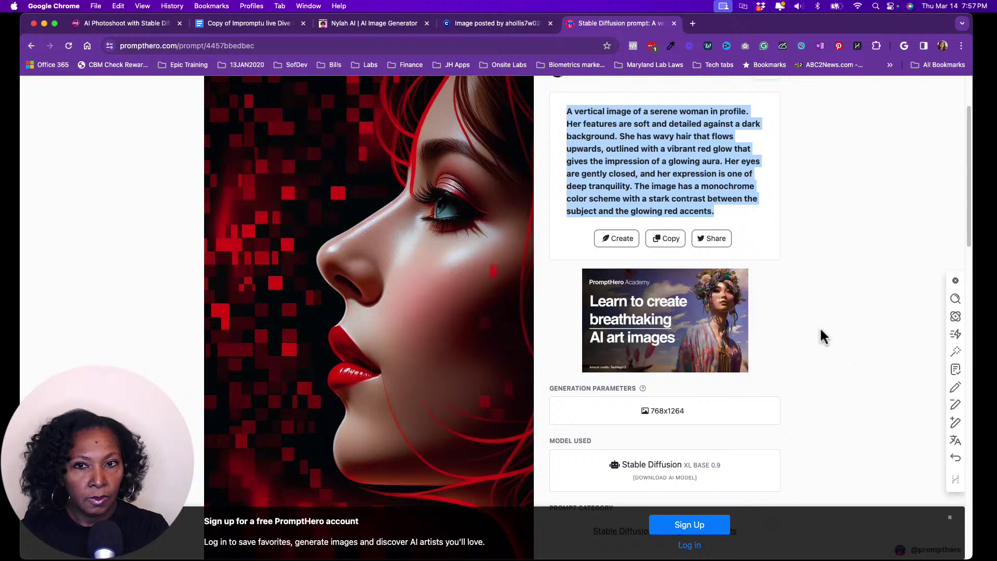
pyautogui.scroll(1, 755, 262)
pyautogui.scroll(5, 755, 262)
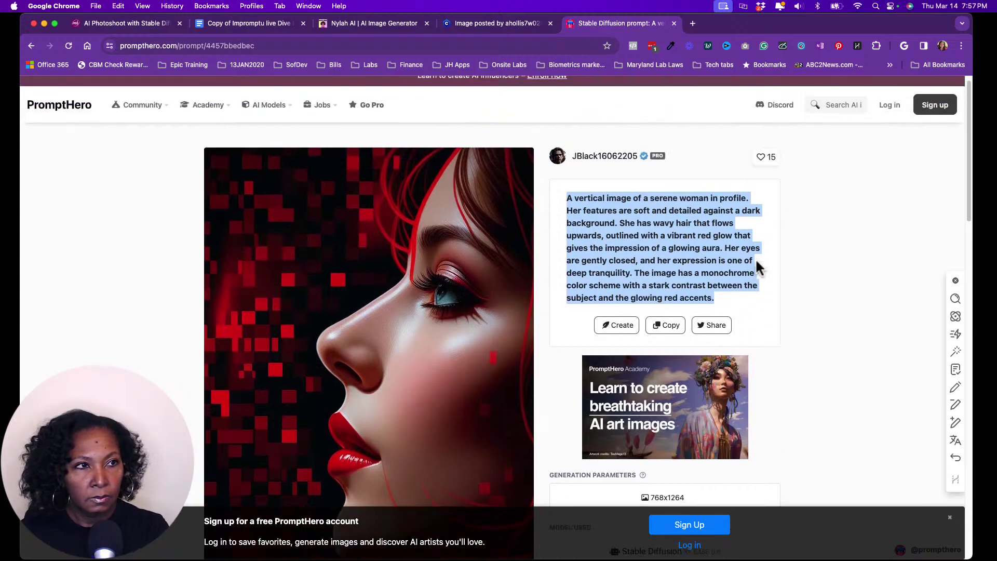
# Switch to Nylah AI and replace the chibi prompt with the copied prompt beginning "A vertical image of a serene woman in profile.".
pyautogui.click(373, 24)
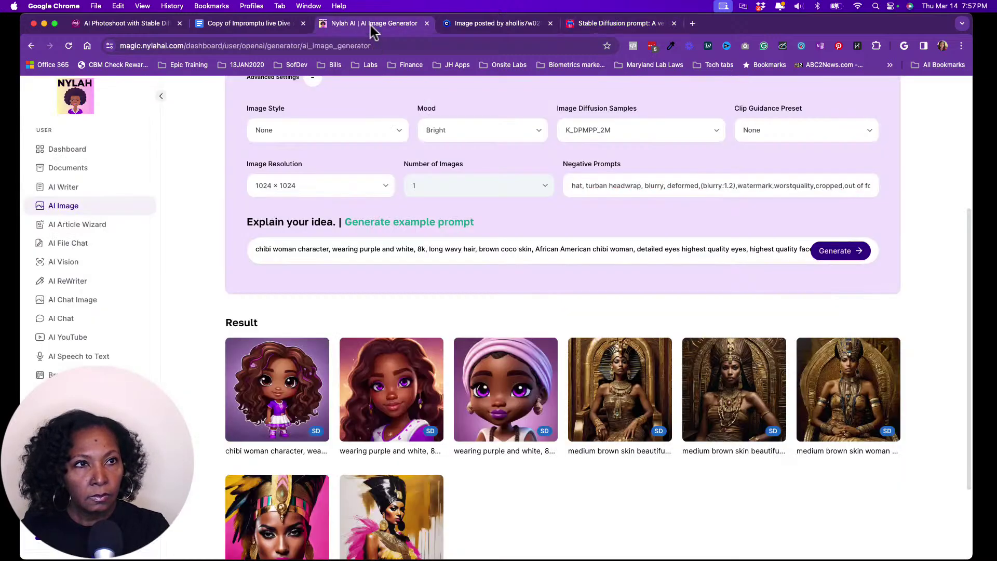
pyautogui.tripleClick(358, 249)
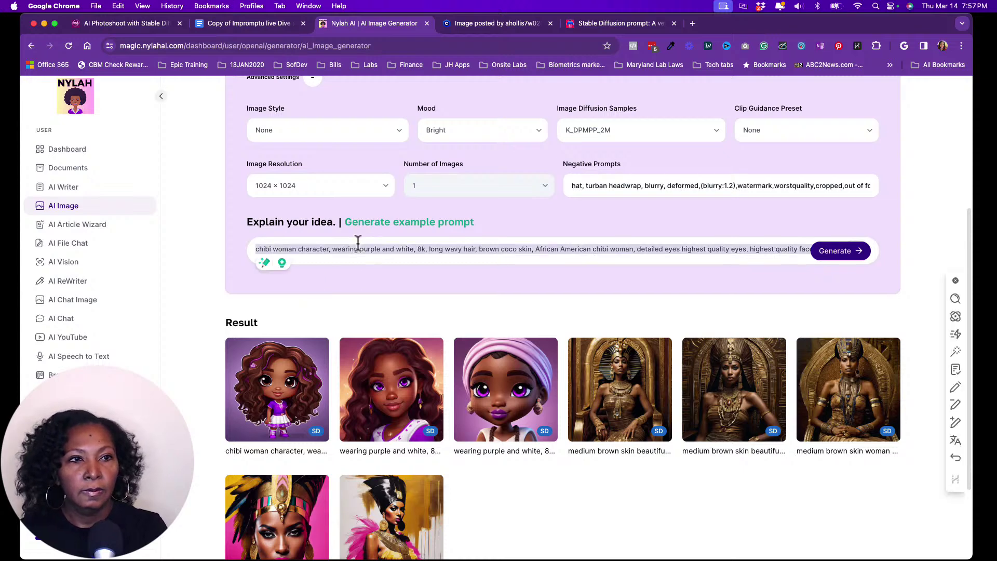
pyautogui.press('BackSpace')
pyautogui.press('super+v')
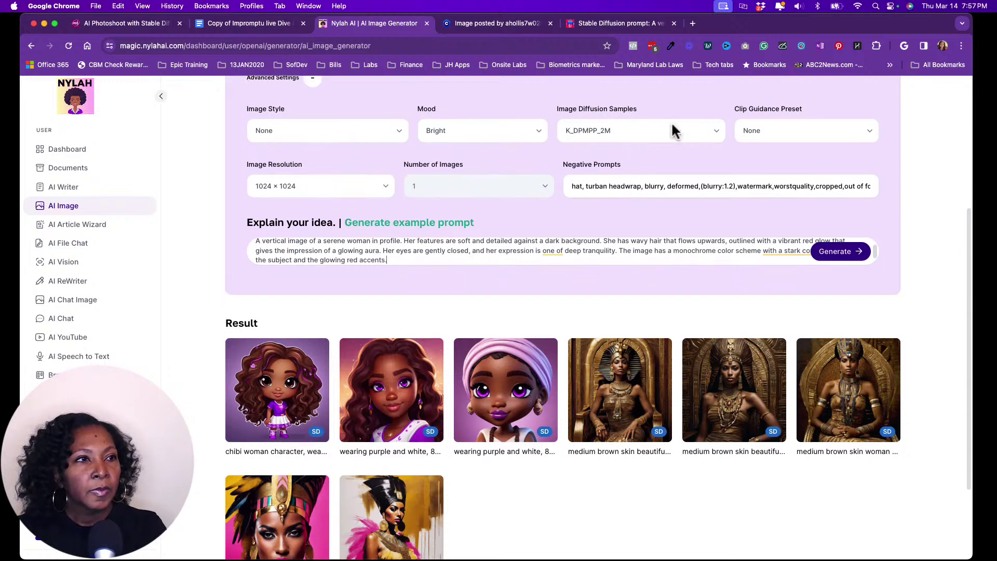
# Set both the Image Diffusion Samples and the Mood to None.
pyautogui.click(709, 133)
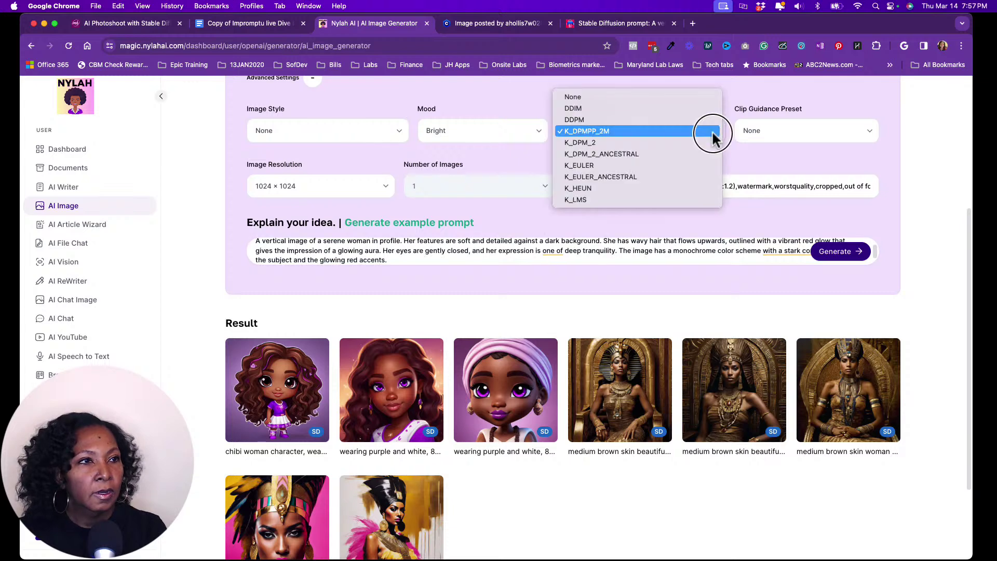
pyautogui.click(688, 98)
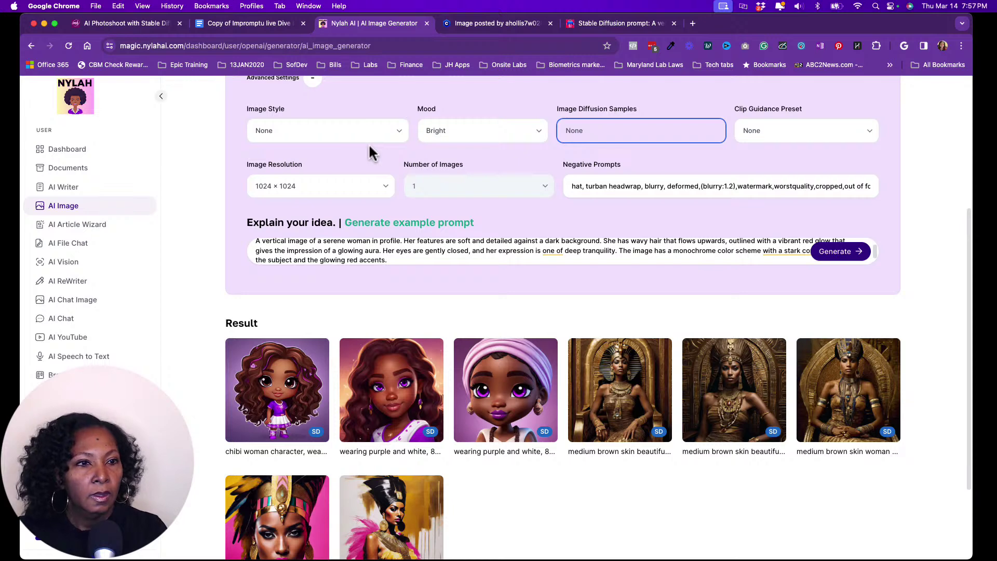
pyautogui.click(506, 132)
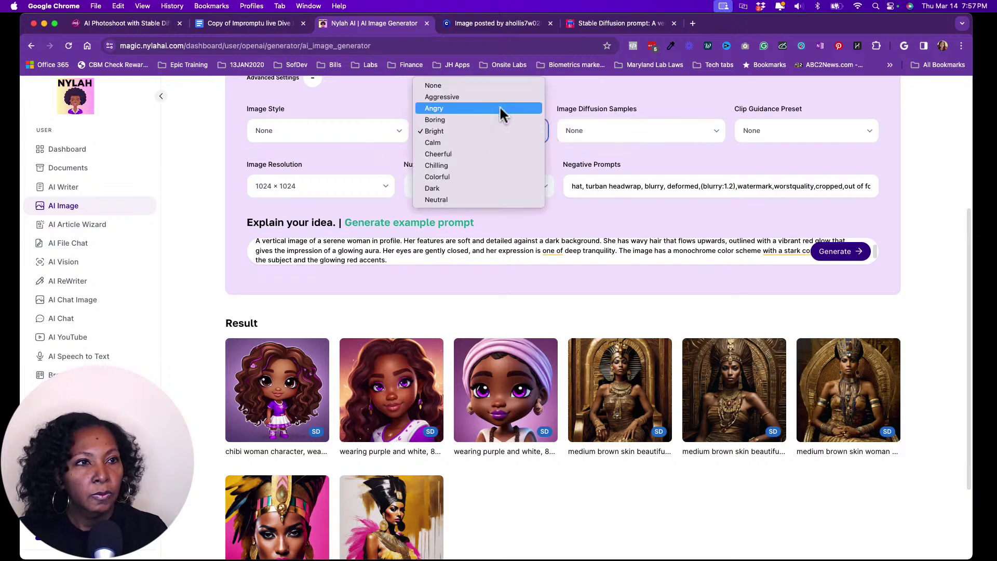
pyautogui.click(495, 84)
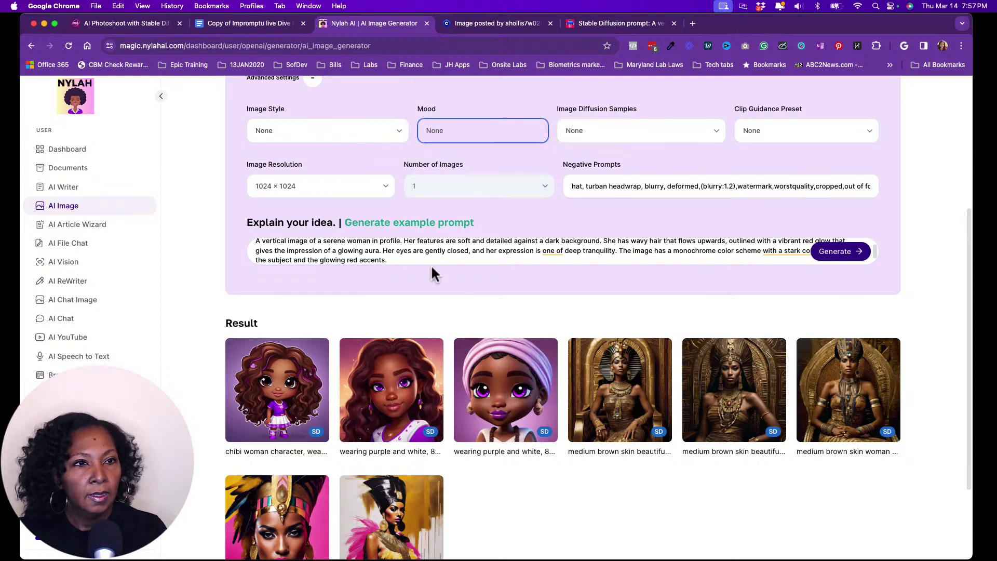
# Remove "A vertical image of a" from the start of the prompt so it begins with "serene".
pyautogui.scroll(-1, 427, 261)
pyautogui.click(423, 249)
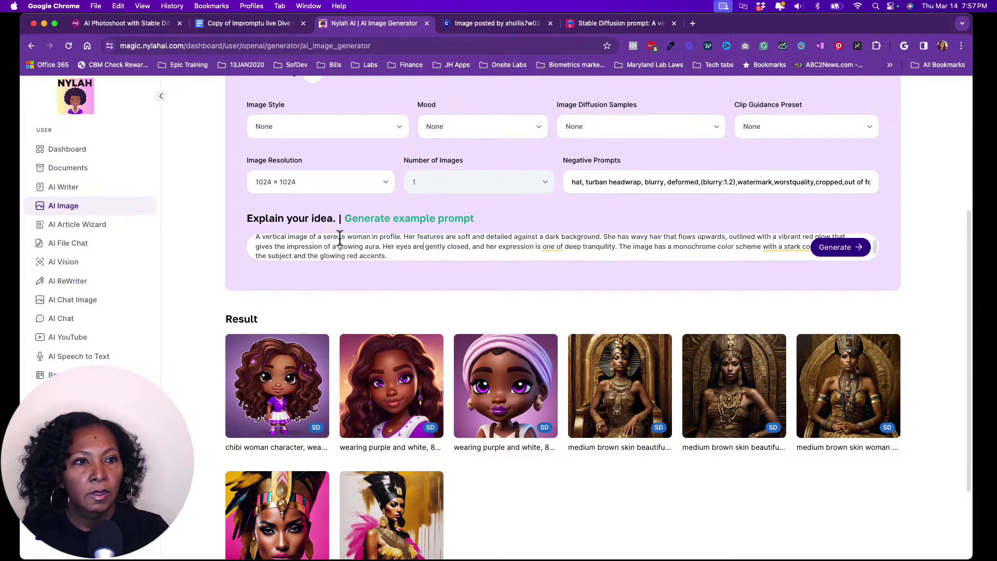
pyautogui.moveTo(323, 236); pyautogui.dragTo(255, 237)
pyautogui.press('BackSpace')
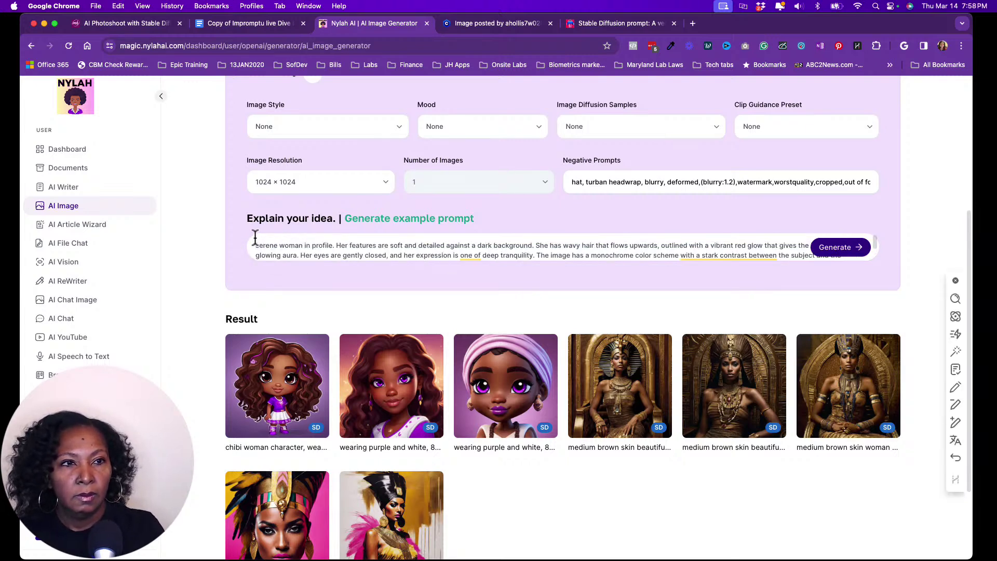
# Insert "african american" before "woman" in the prompt's opening and add "with" directly after "woman".
pyautogui.press('Right')
pyautogui.press('Right')
pyautogui.press('Right')
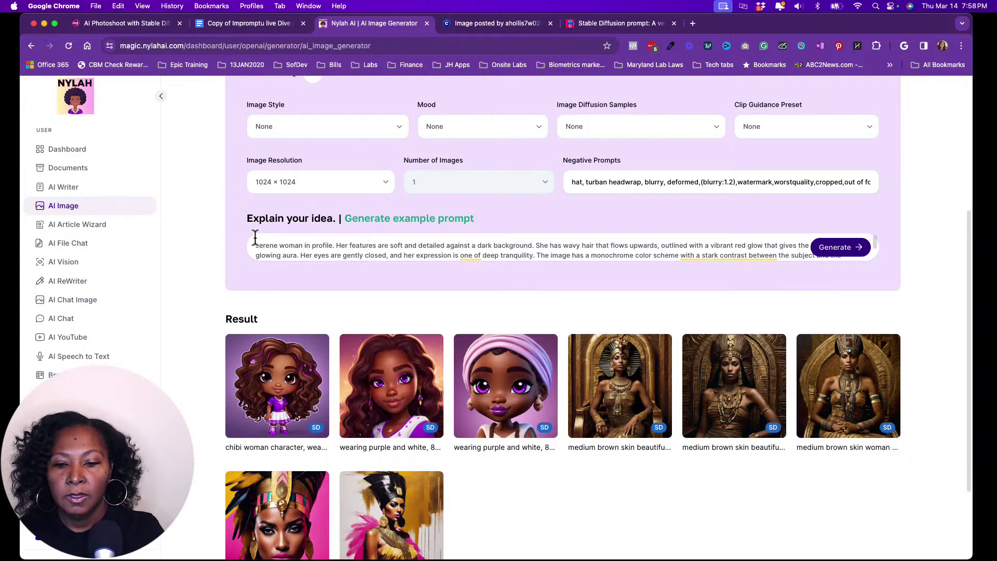
pyautogui.write('afri')
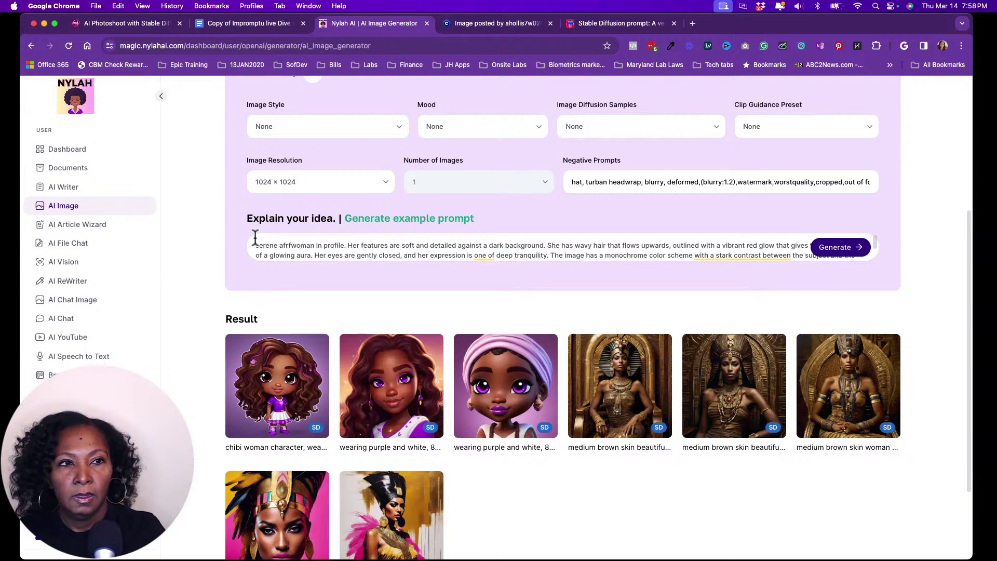
pyautogui.write('can amer')
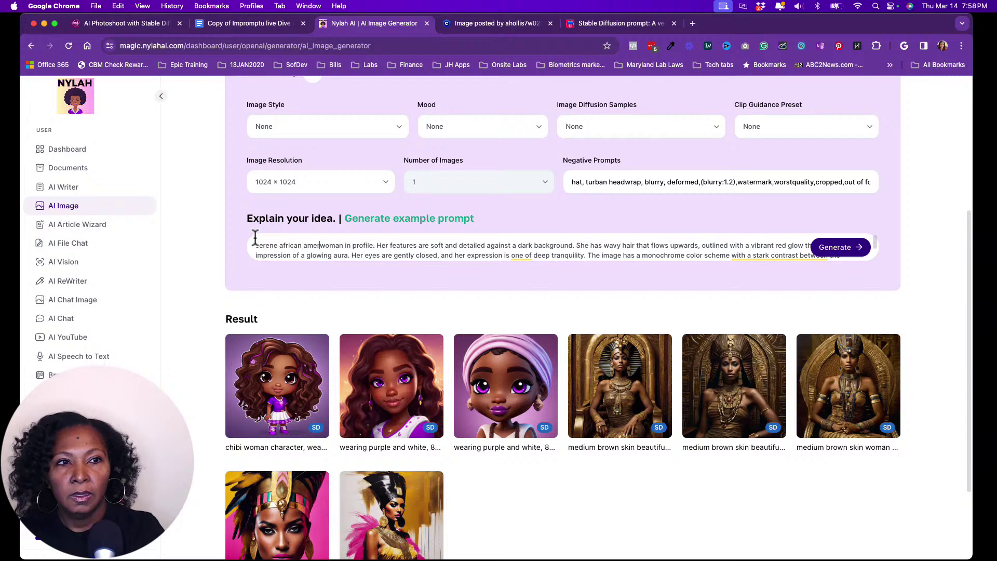
pyautogui.write('ican ')
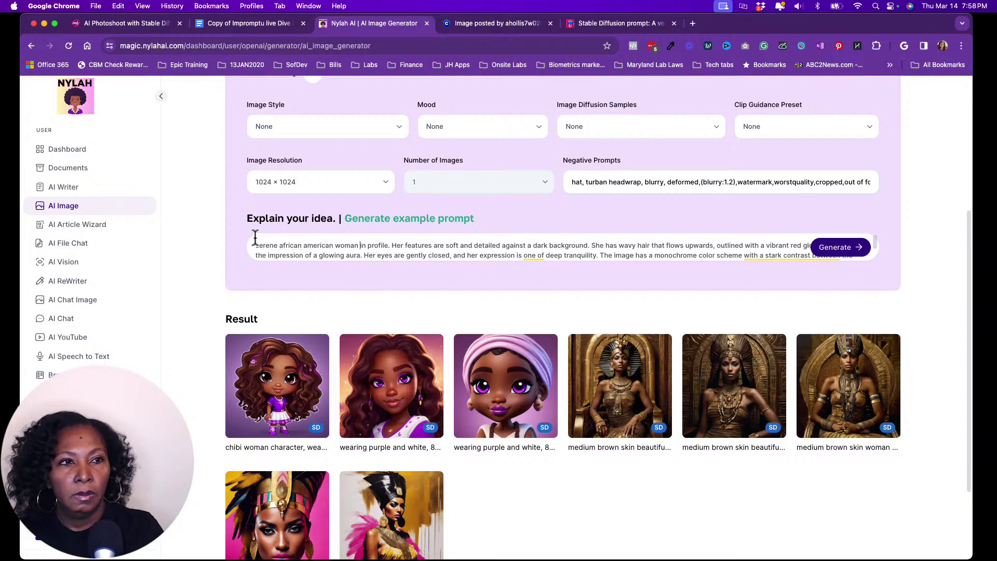
pyautogui.write('woman w')
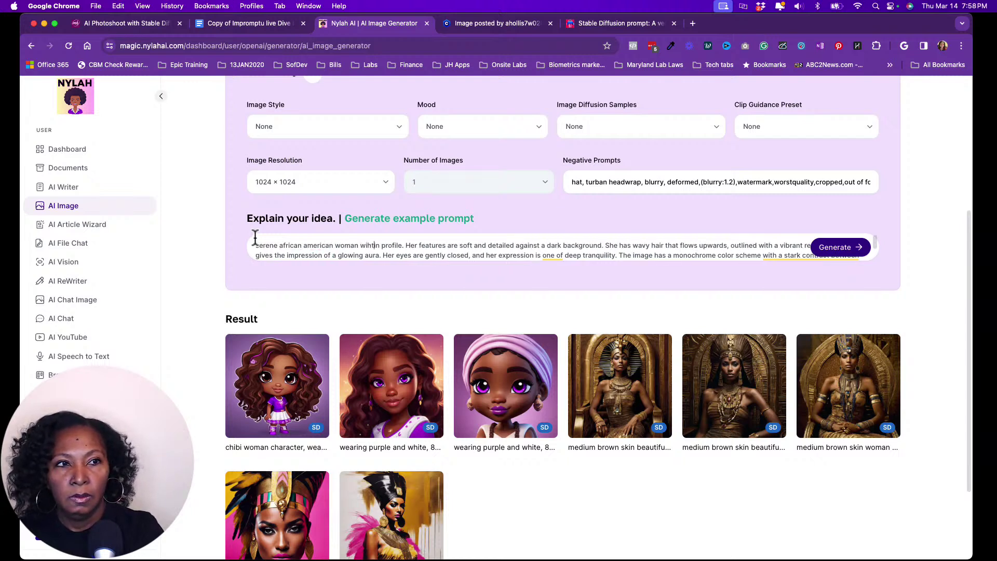
pyautogui.write('ith')
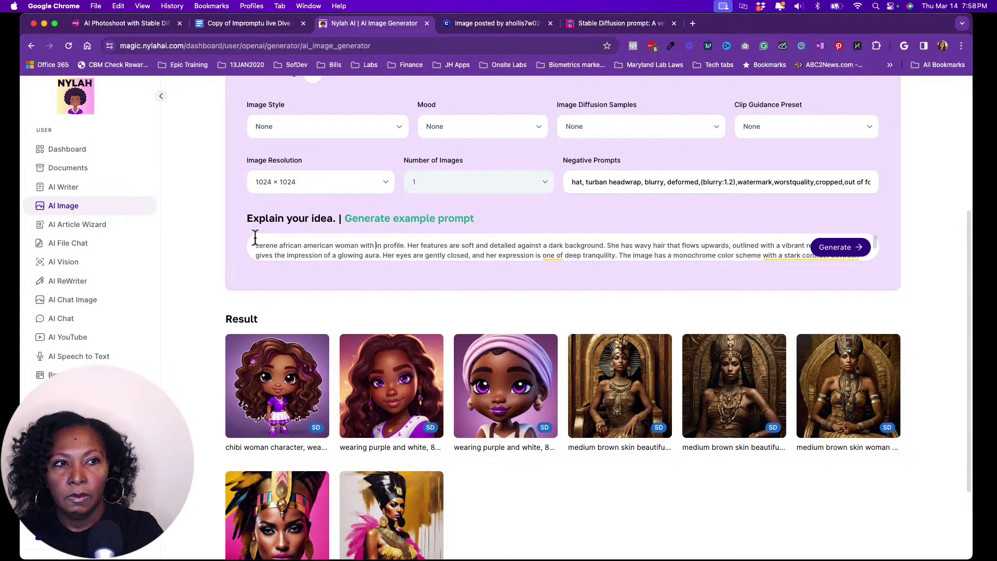
pyautogui.write(' medium')
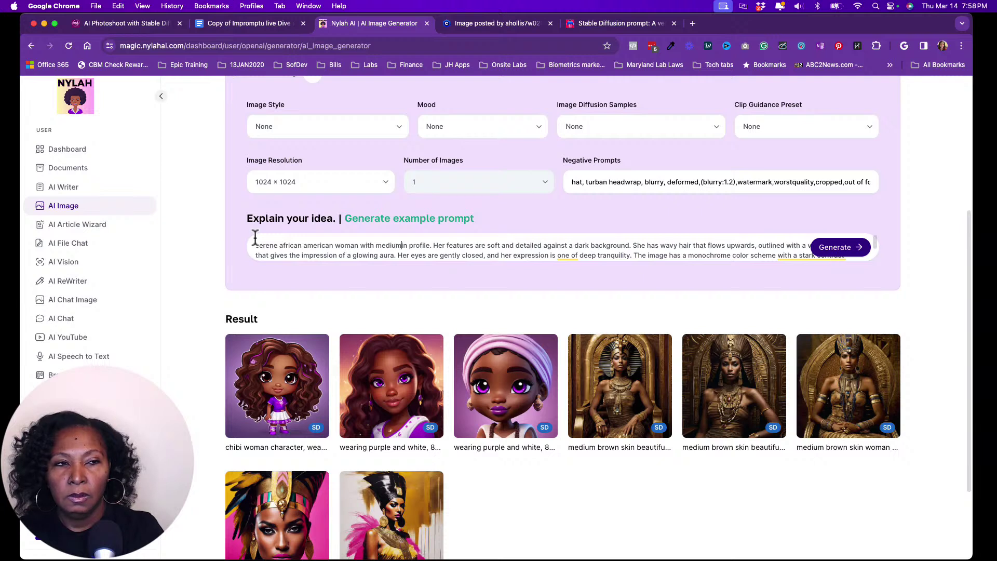
pyautogui.write(' brwon')
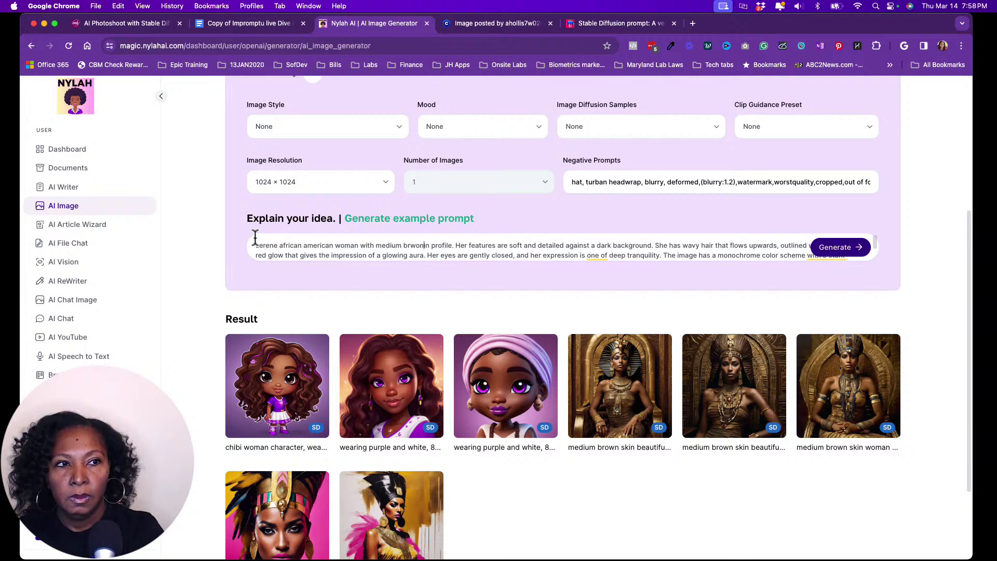
pyautogui.press('BackSpace')
pyautogui.press('BackSpace')
pyautogui.press('BackSpace')
pyautogui.press('BackSpace')
pyautogui.press('BackSpace')
pyautogui.press('BackSpace')
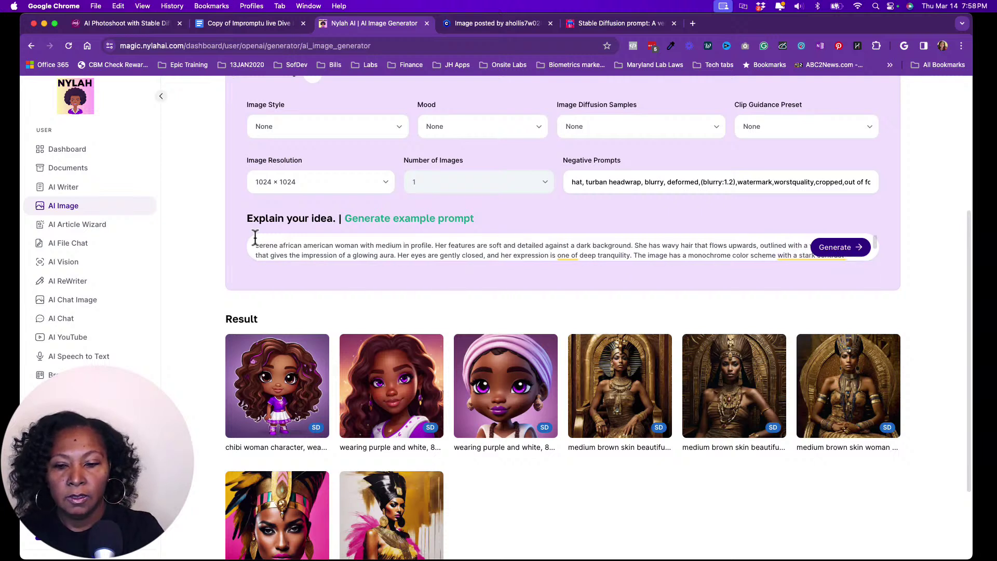
pyautogui.press('BackSpace')
pyautogui.press('BackSpace')
pyautogui.press('BackSpace')
pyautogui.press('BackSpace')
pyautogui.press('BackSpace')
pyautogui.press('BackSpace')
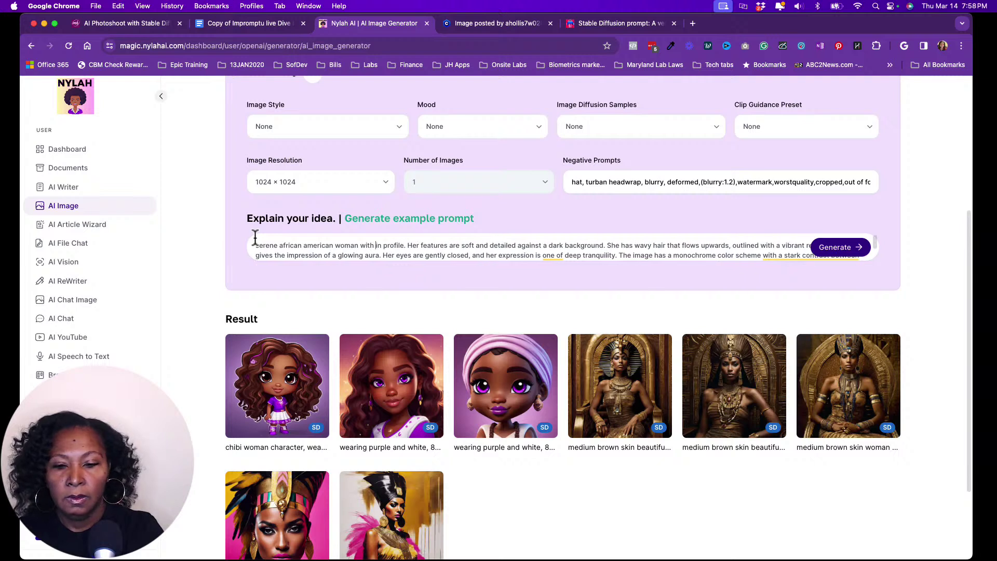
# Add "dark brown skin" after "with" so the opening reads "serene african american woman with dark brown skin in profile".
pyautogui.write('dark broan')
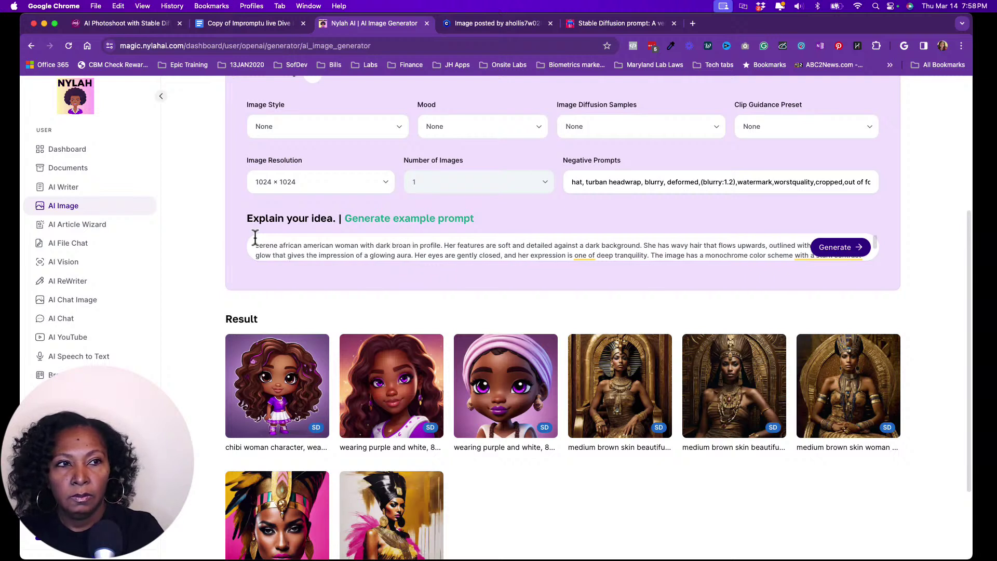
pyautogui.press('BackSpace')
pyautogui.press('BackSpace')
pyautogui.press('BackSpace')
pyautogui.write('wn skin')
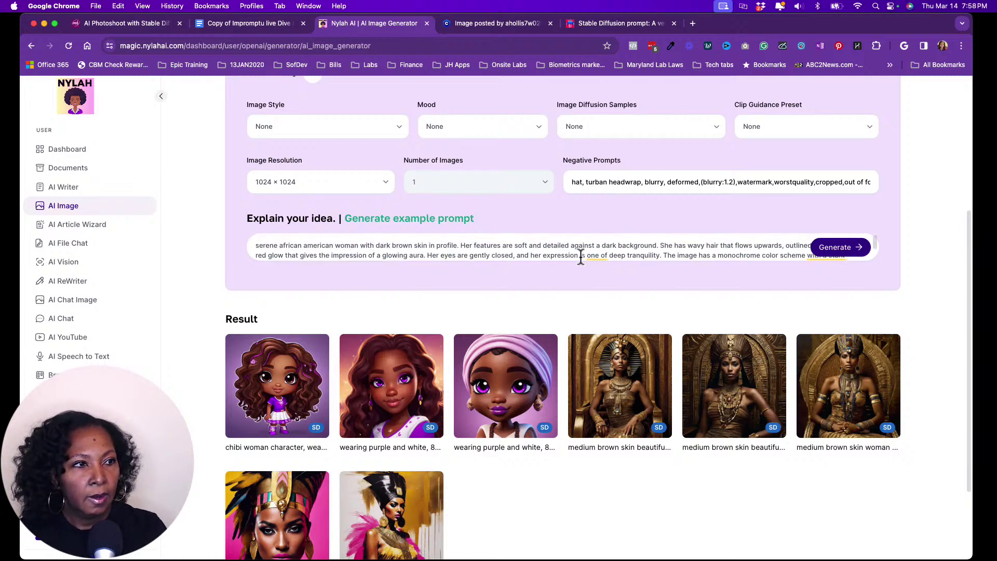
# Read through the rest of the edited prompt and generate an image from it.
pyautogui.scroll(-1, 580, 254)
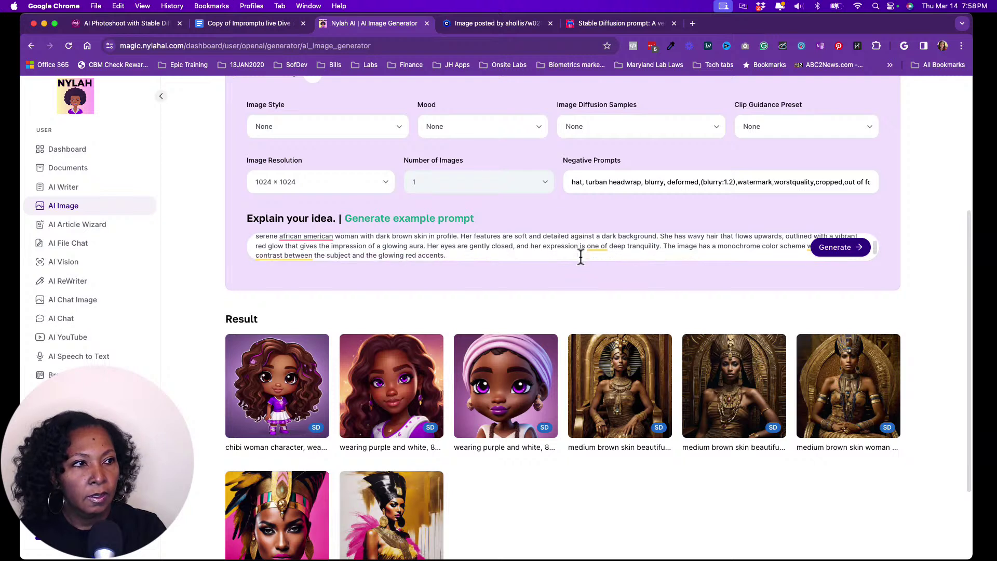
pyautogui.scroll(-1, 581, 257)
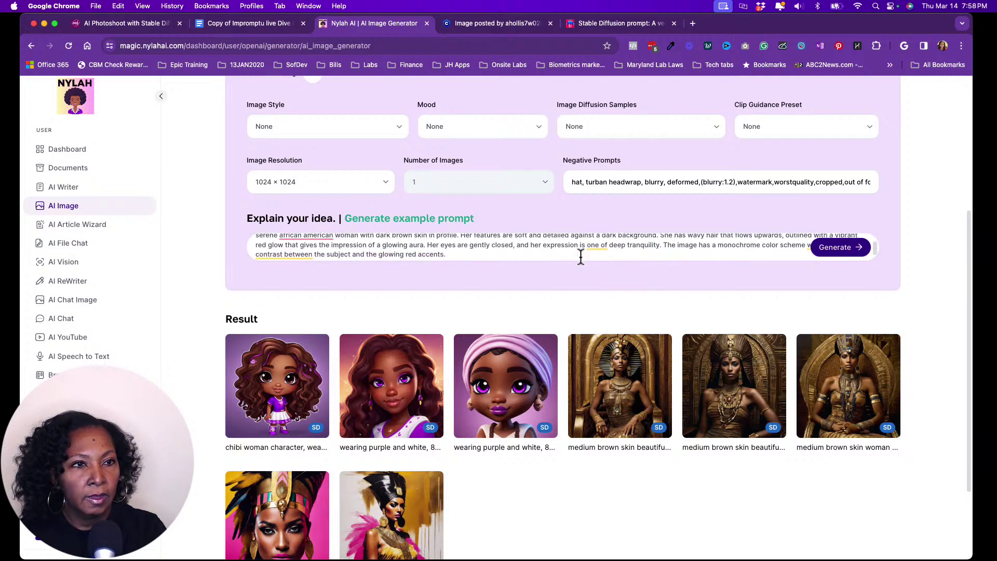
pyautogui.scroll(-1, 580, 256)
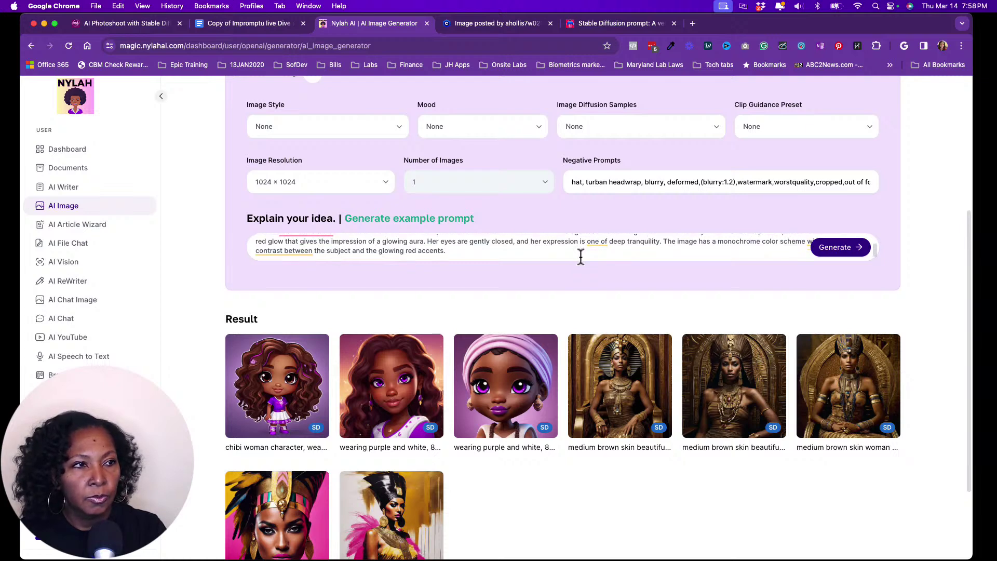
pyautogui.scroll(1, 580, 257)
pyautogui.scroll(-1, 580, 257)
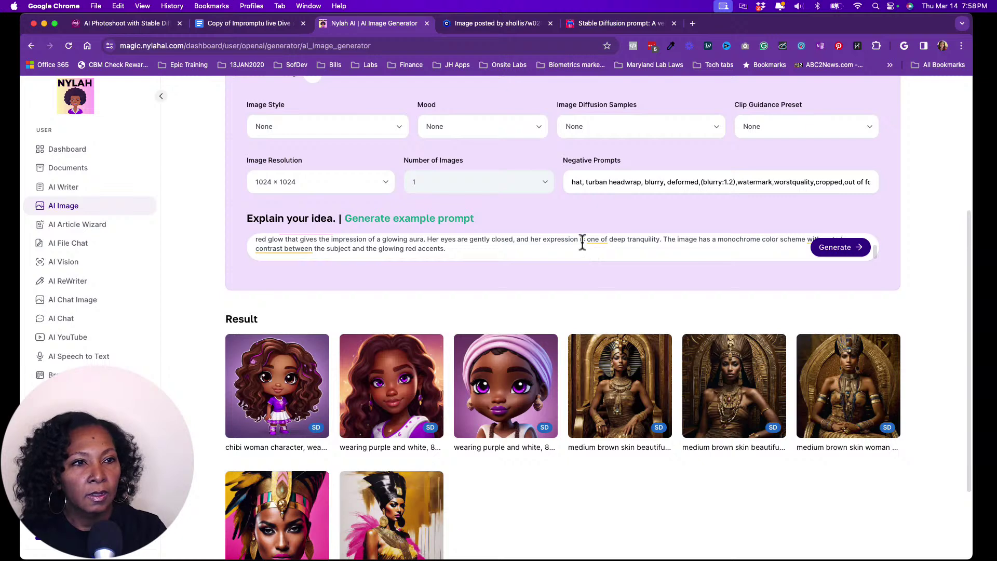
pyautogui.scroll(1, 582, 243)
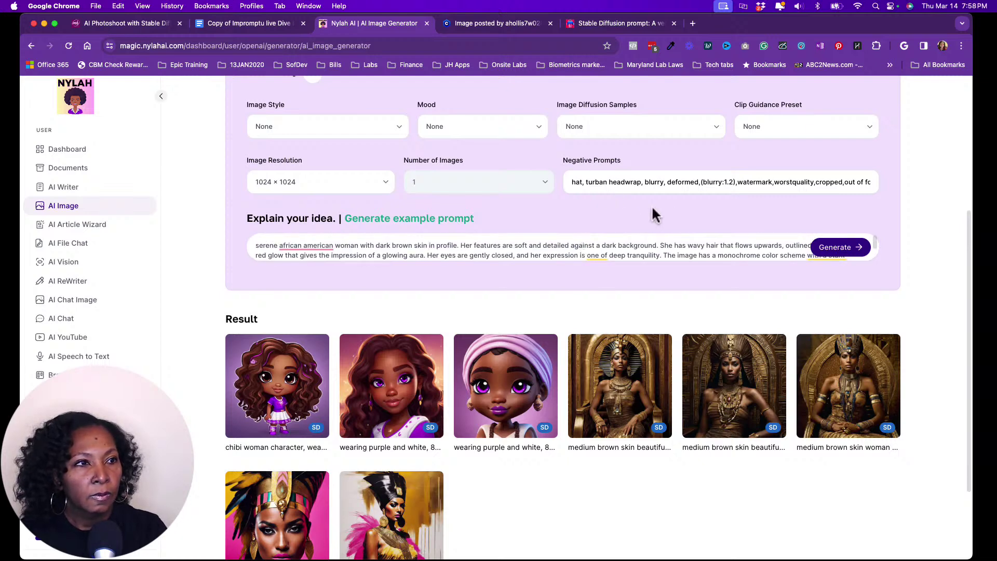
pyautogui.scroll(2, 651, 204)
pyautogui.scroll(-2, 683, 208)
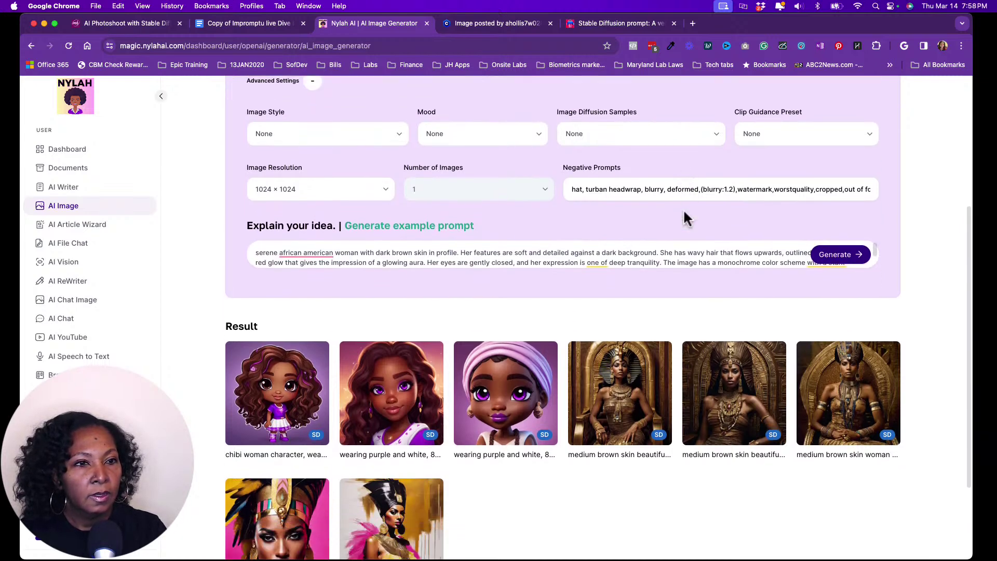
pyautogui.click(841, 250)
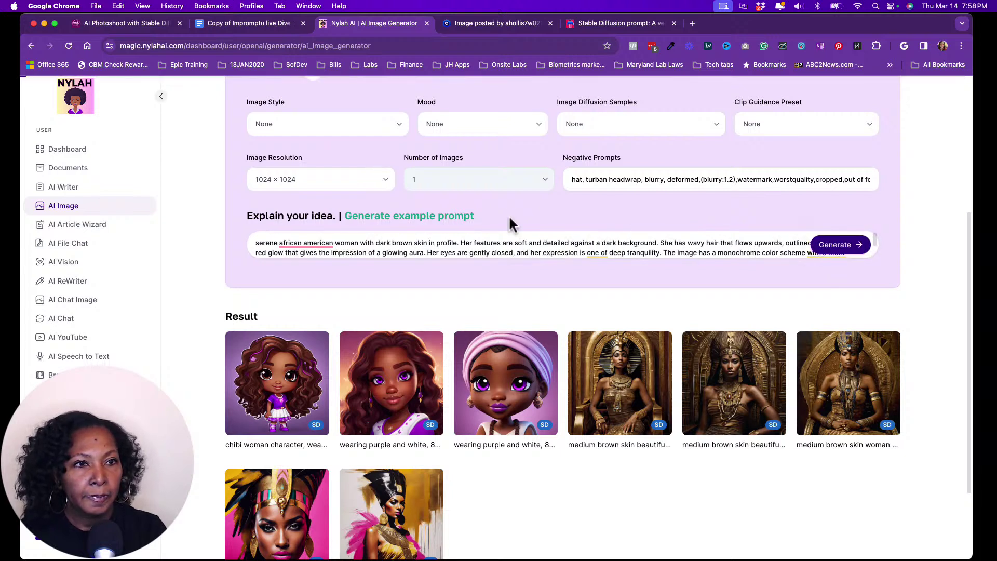
pyautogui.click(392, 218)
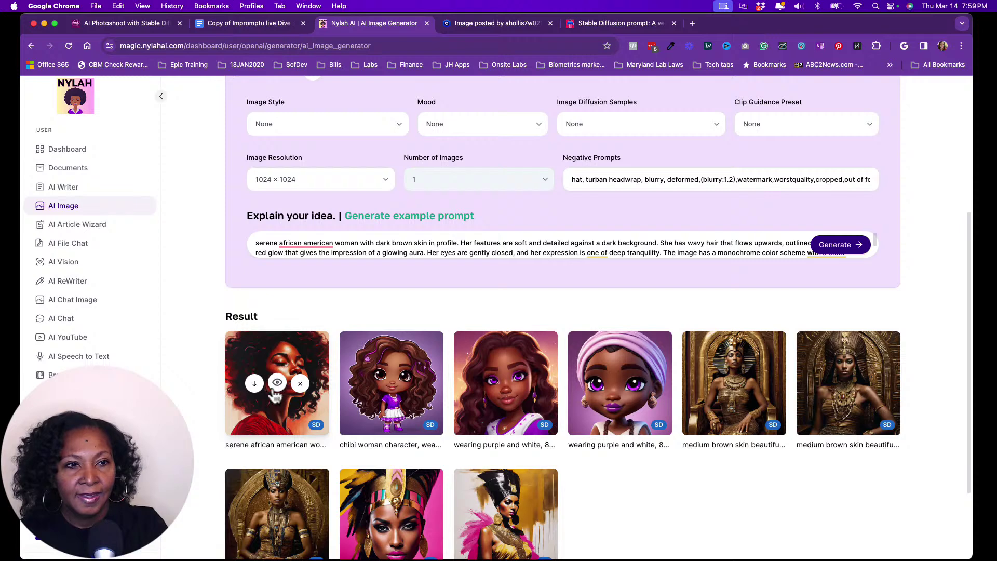
# View the newly generated portrait with its image details, and revisit the source pages on PromptHero and Civitai for comparison.
pyautogui.click(277, 385)
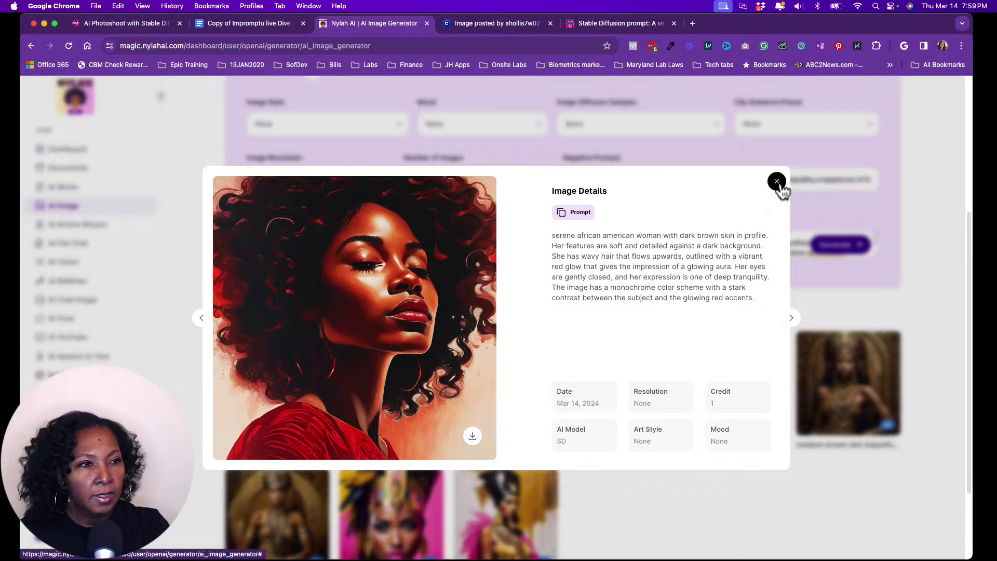
pyautogui.click(776, 182)
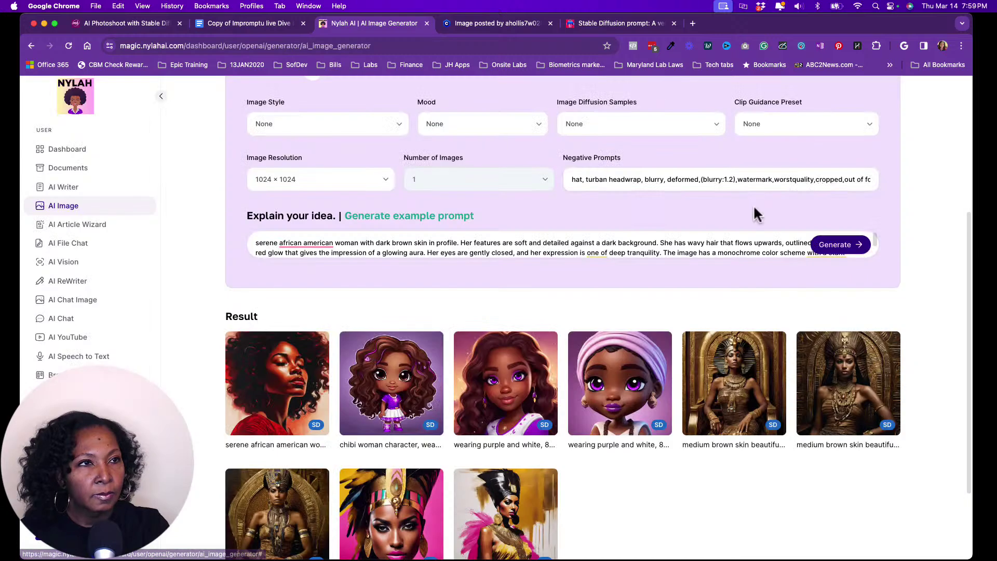
pyautogui.click(611, 26)
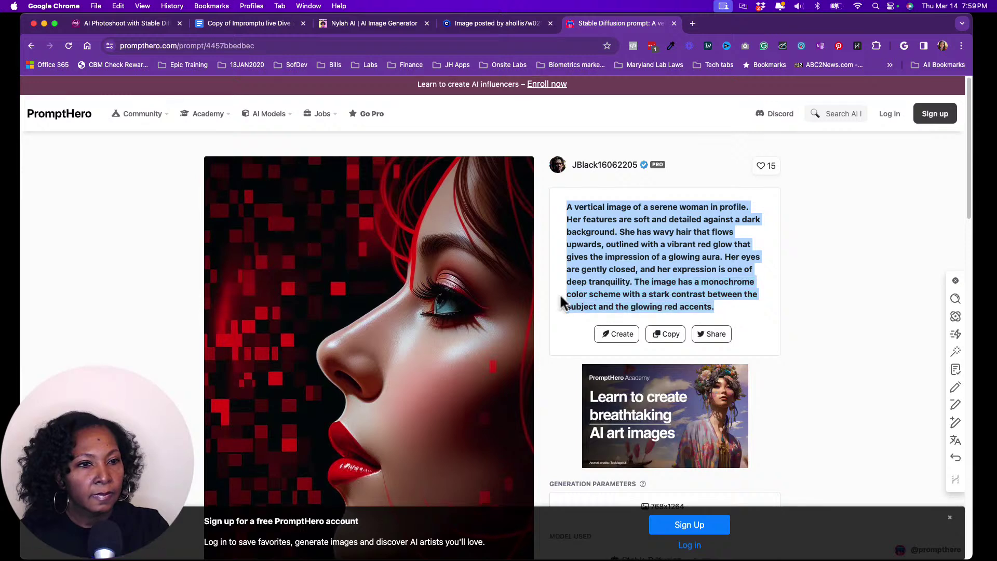
pyautogui.click(481, 26)
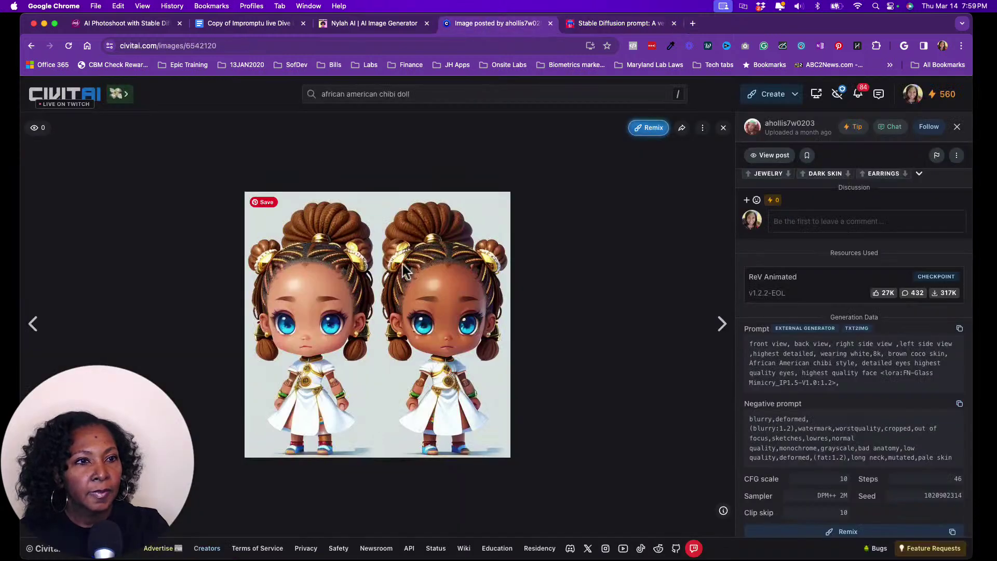
# Switch back to Nylah AI, generate the portrait prompt with the Pixel Art image style, and view the new image's details.
pyautogui.click(373, 24)
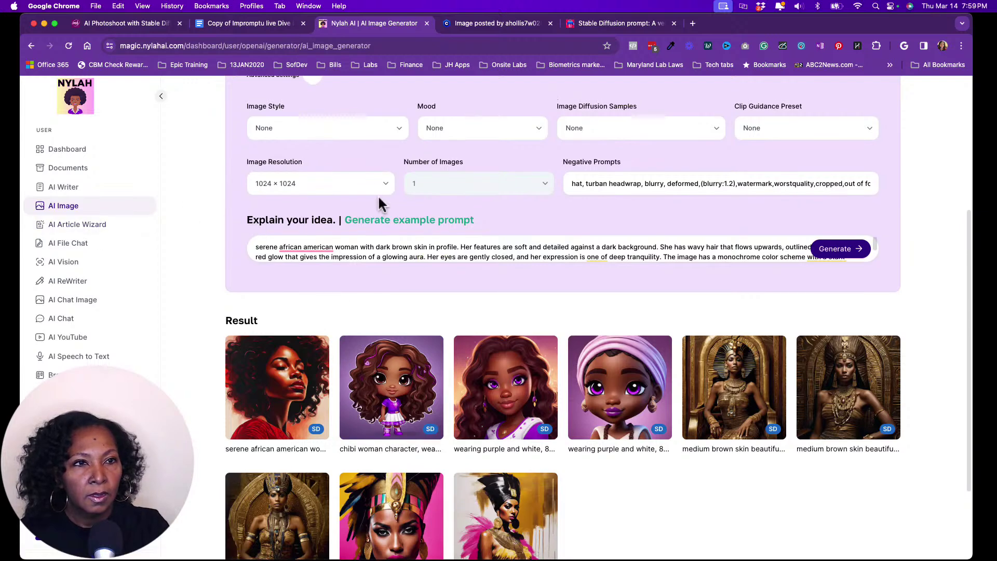
pyautogui.click(384, 130)
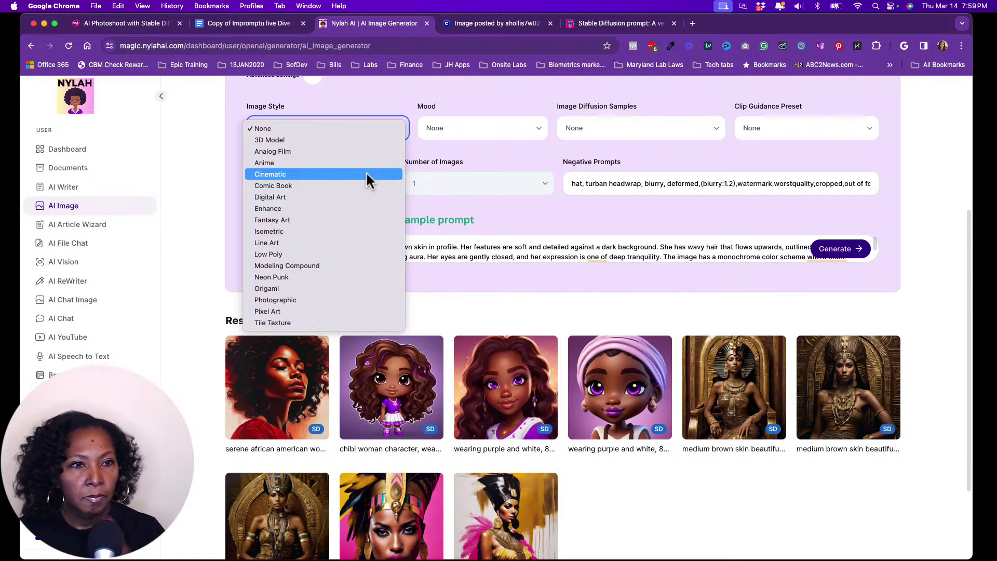
pyautogui.click(330, 312)
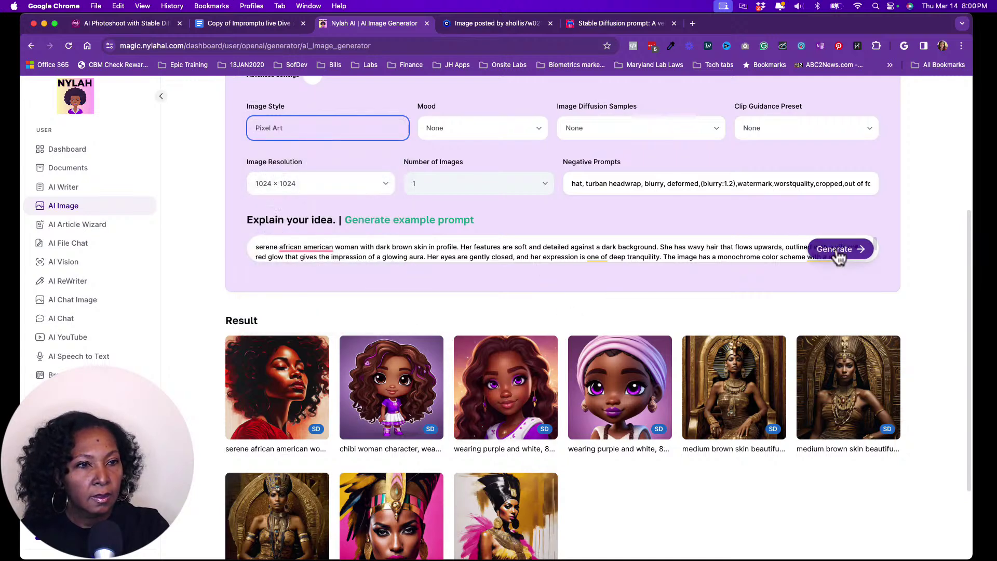
pyautogui.click(841, 257)
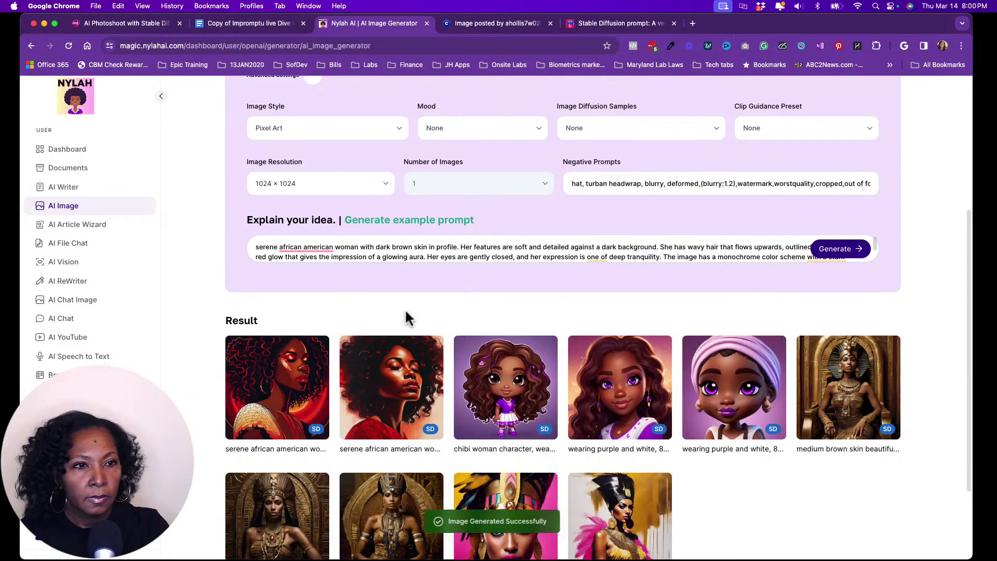
pyautogui.click(277, 387)
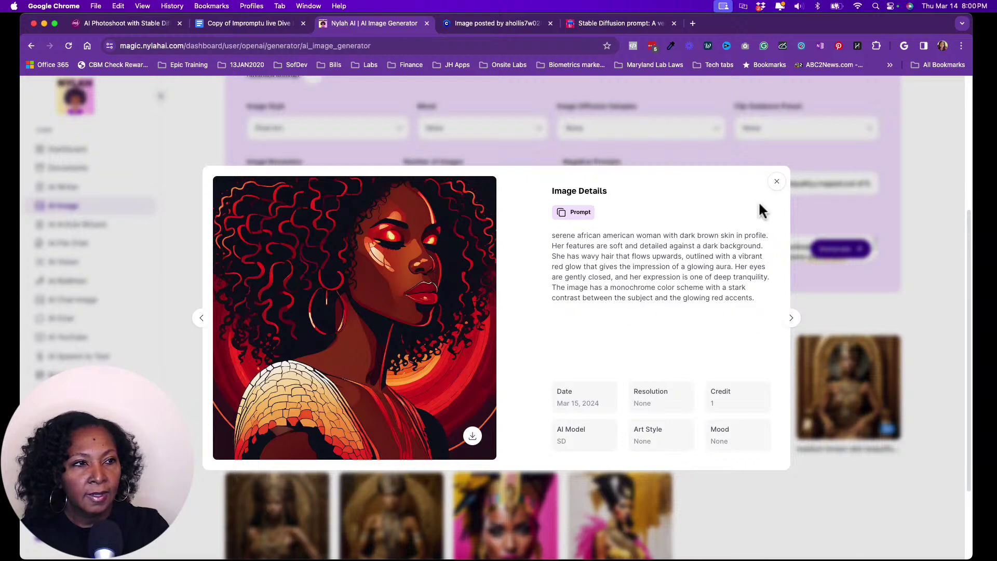
pyautogui.click(776, 181)
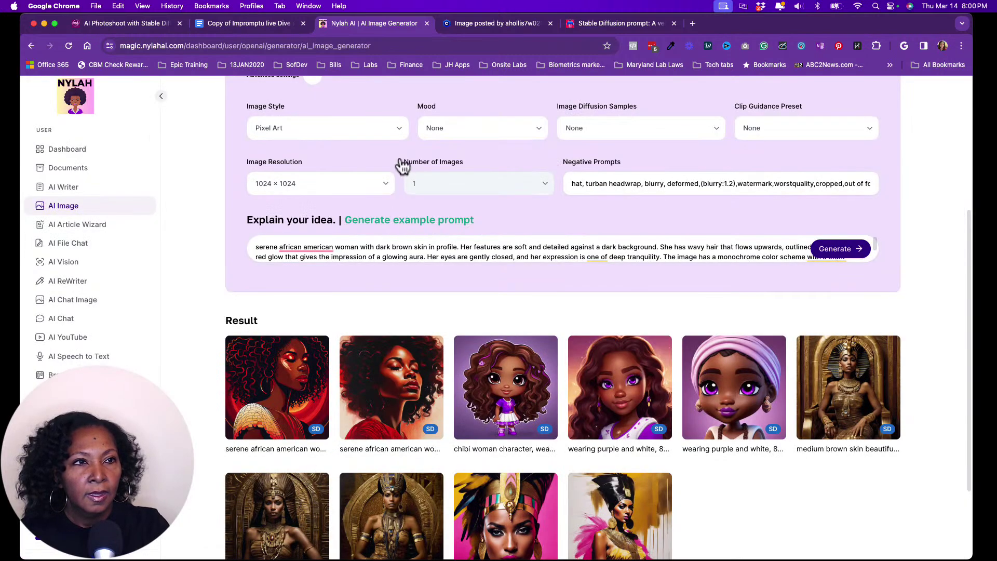
# Set the image style to Origami, generate the same portrait prompt again, and view the resulting image.
pyautogui.click(398, 128)
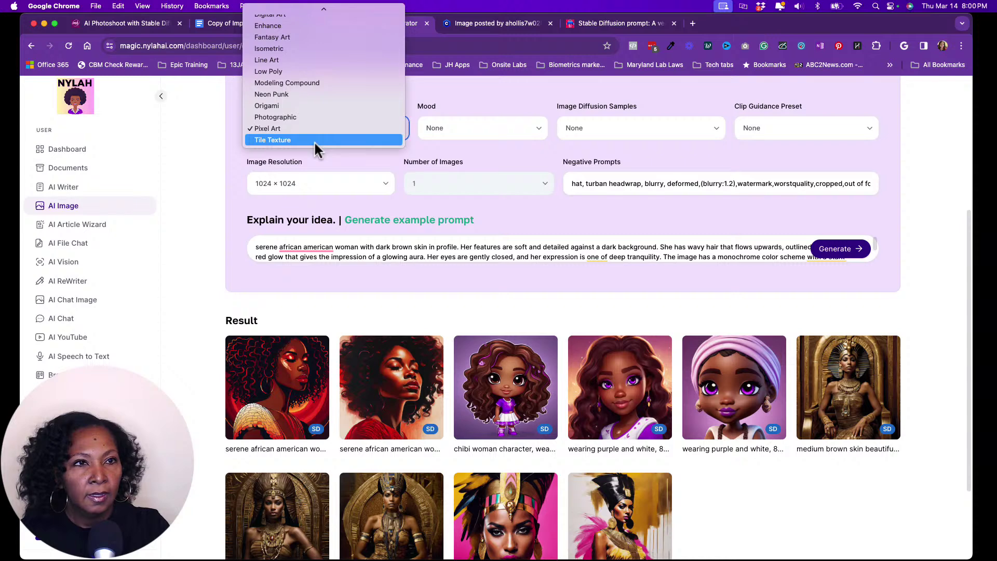
pyautogui.click(281, 106)
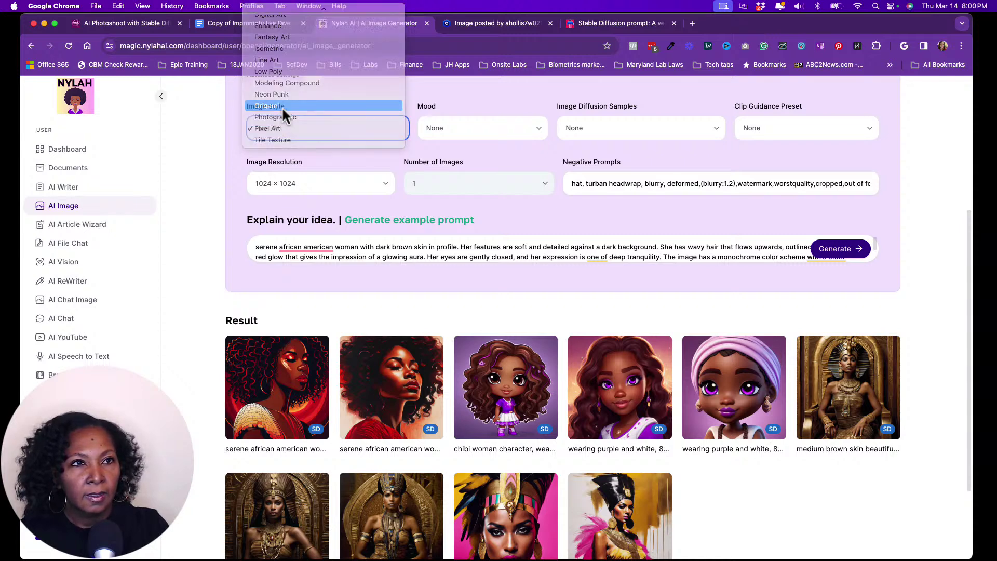
pyautogui.click(849, 261)
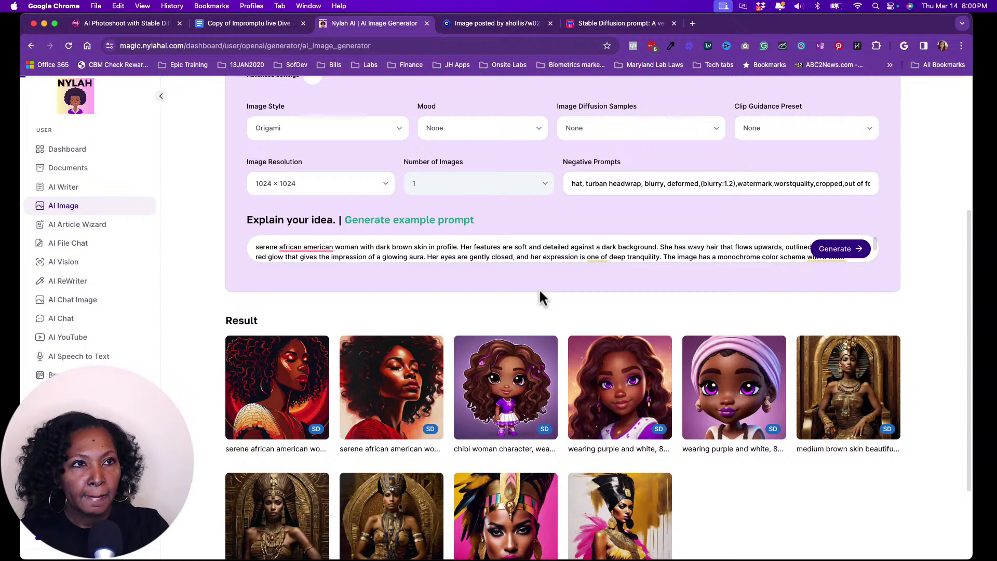
pyautogui.scroll(3, 540, 297)
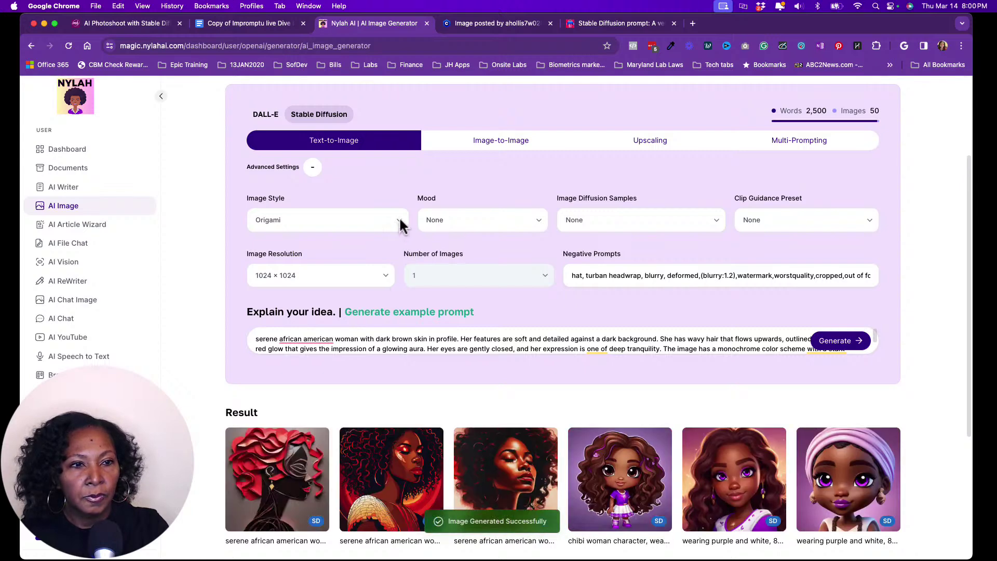
pyautogui.click(278, 480)
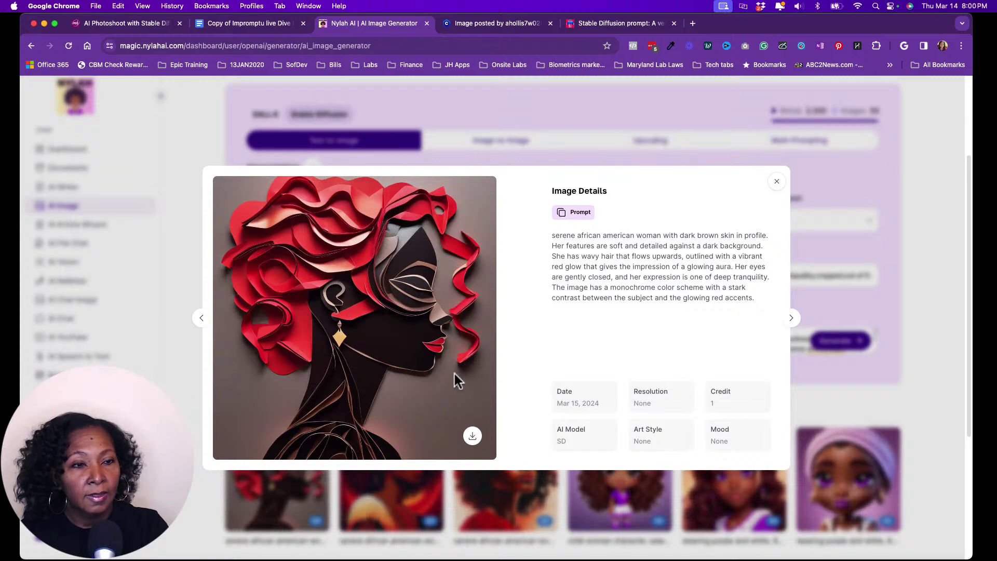
pyautogui.click(777, 181)
# Generate the portrait in the Fantasy Art image style and inspect the new image enlarged with its details.
pyautogui.click(383, 215)
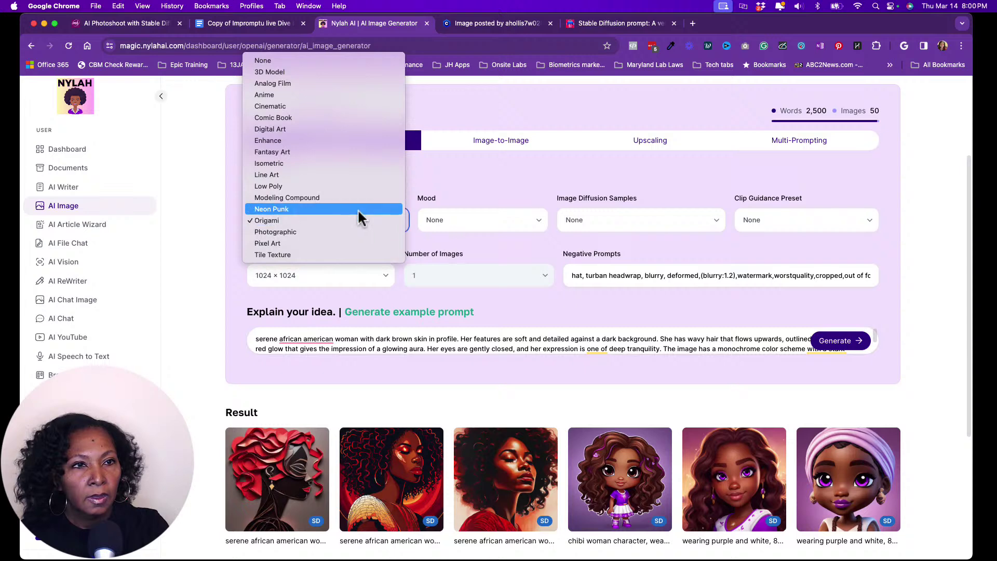
pyautogui.click(305, 151)
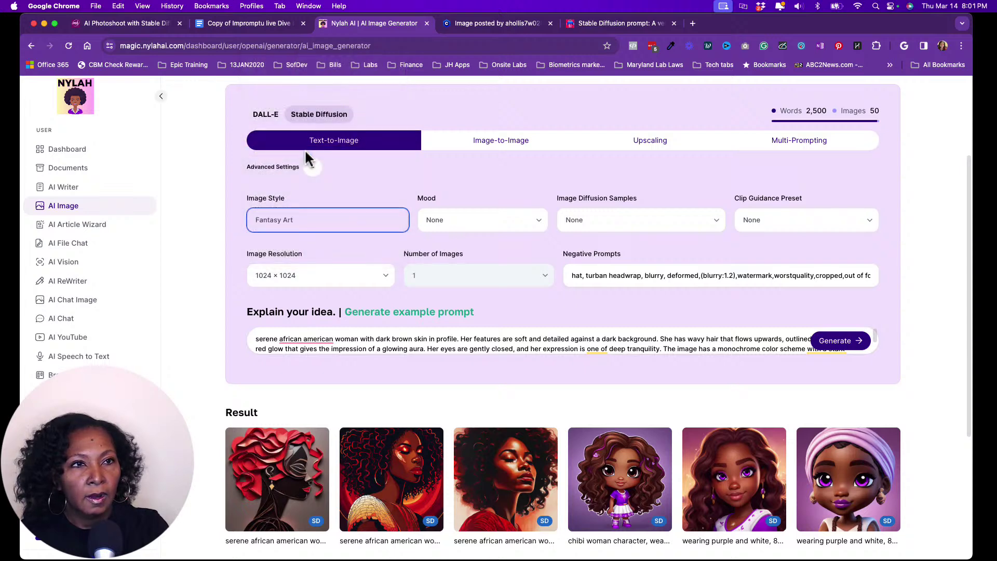
pyautogui.click(835, 347)
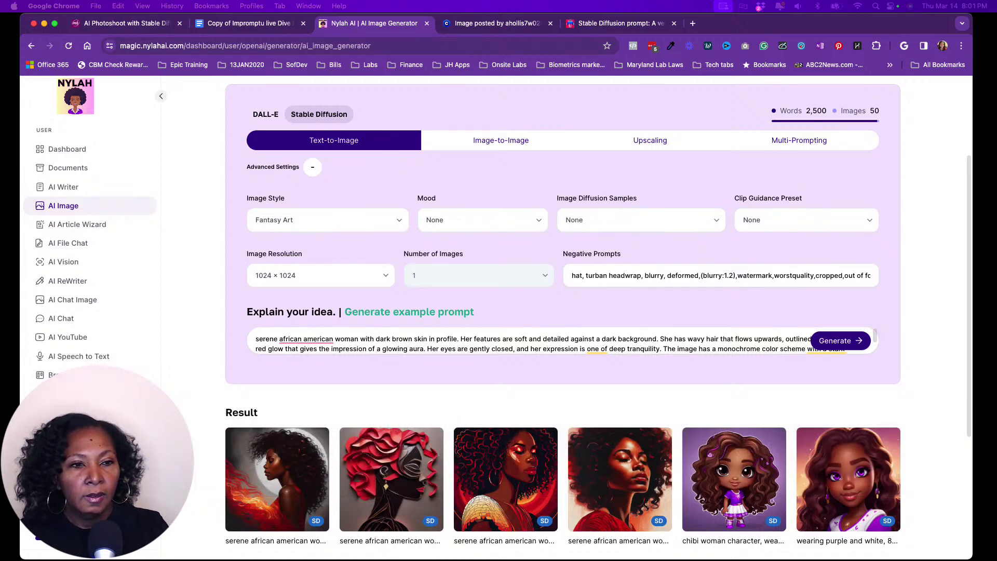
pyautogui.moveTo(278, 488)
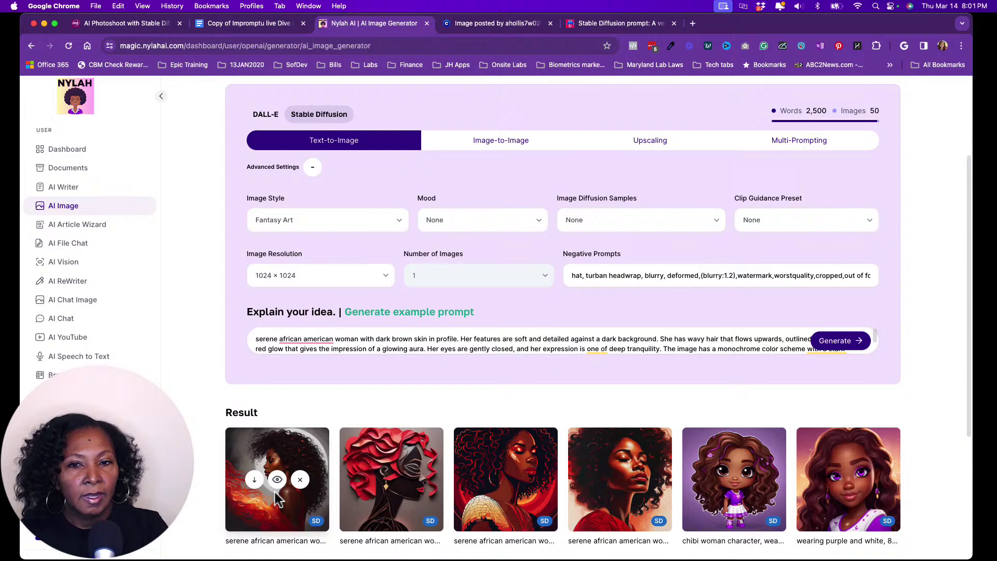
pyautogui.click(277, 456)
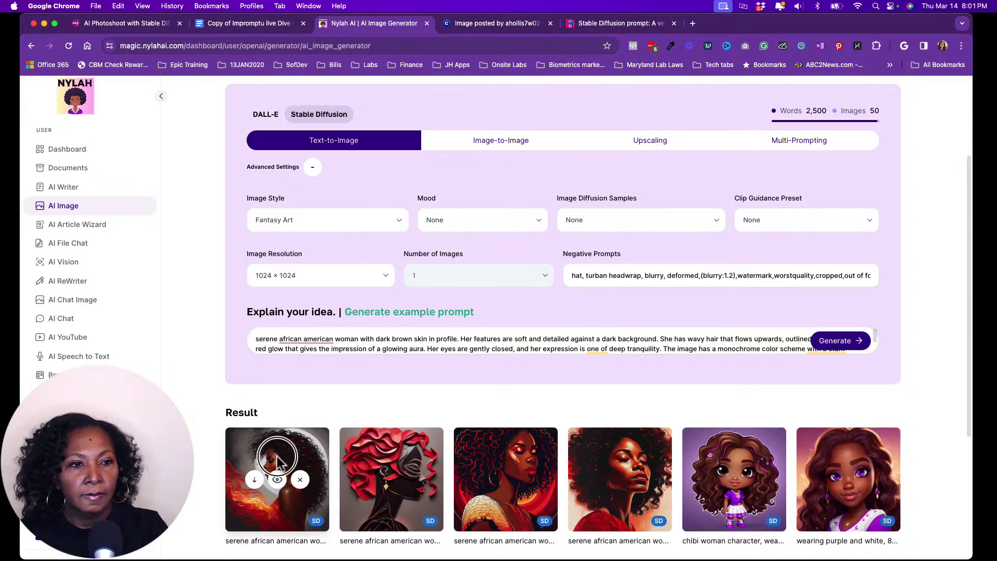
pyautogui.click(266, 477)
pyautogui.click(276, 479)
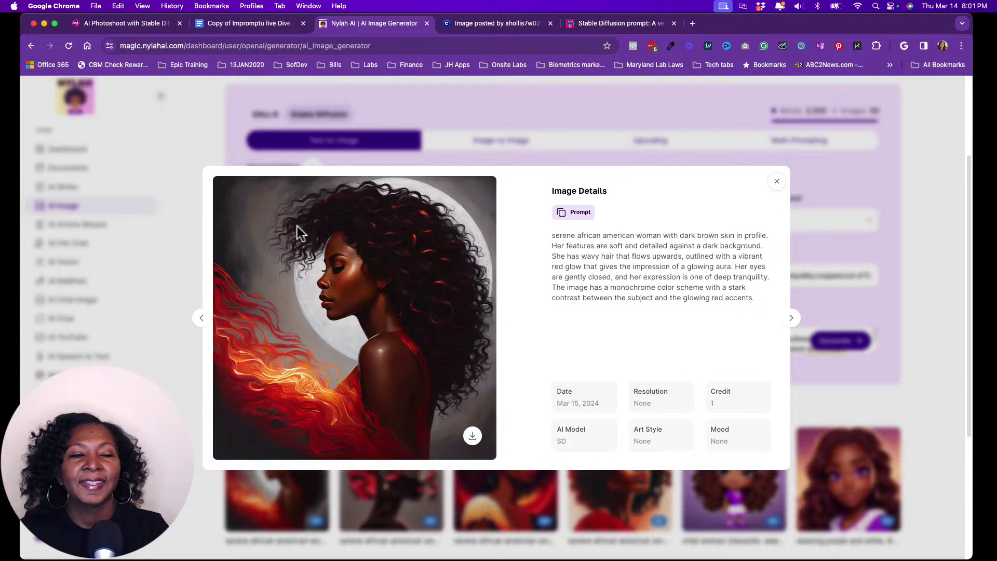
pyautogui.click(776, 181)
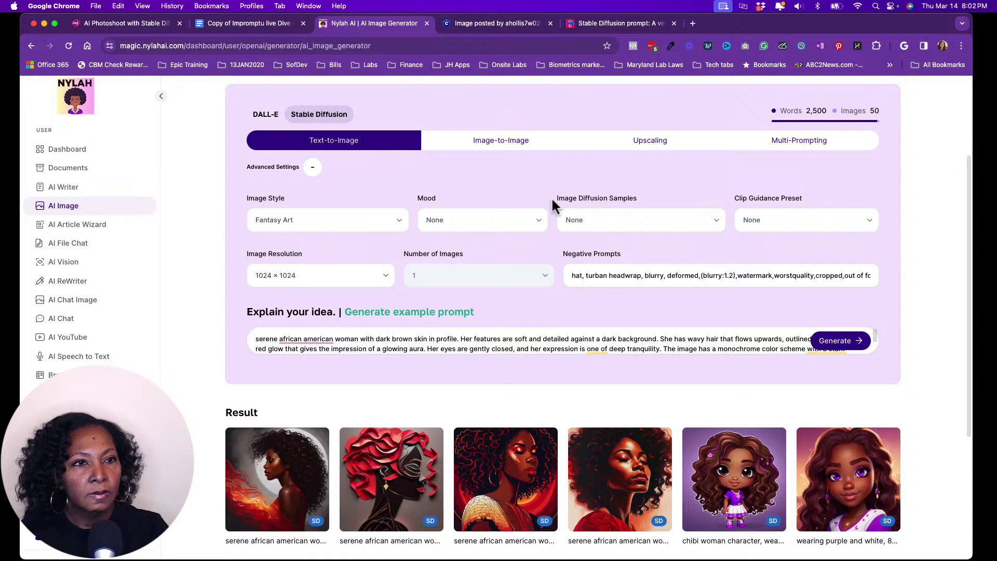
# Change the image style to Cinematic, generate another version of the portrait, and view it enlarged.
pyautogui.click(399, 220)
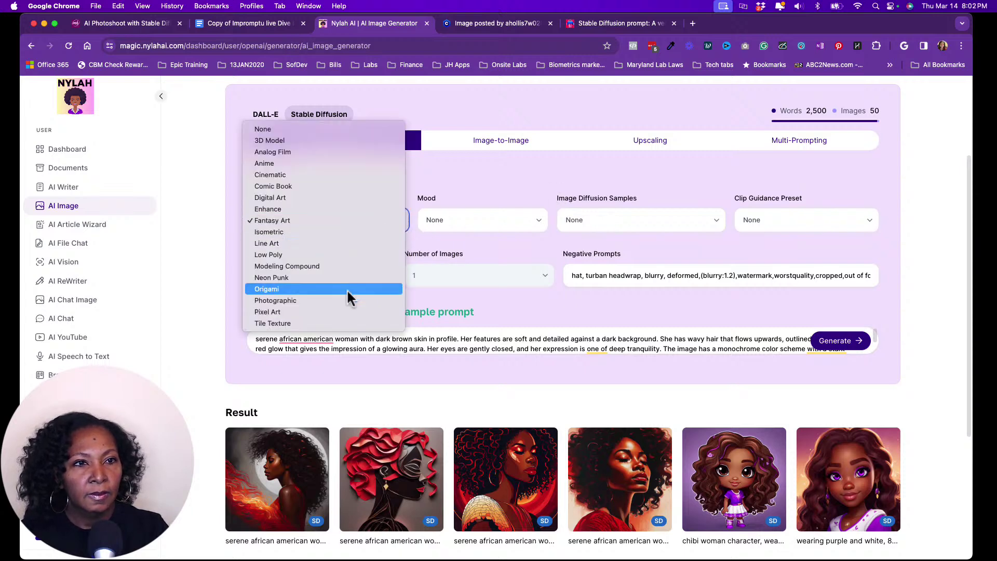
pyautogui.click(306, 175)
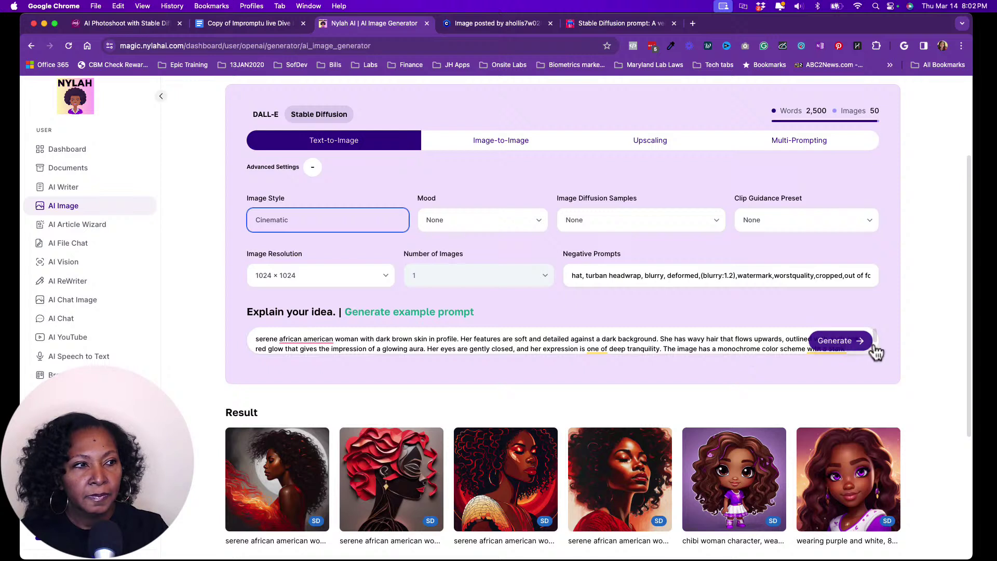
pyautogui.click(841, 342)
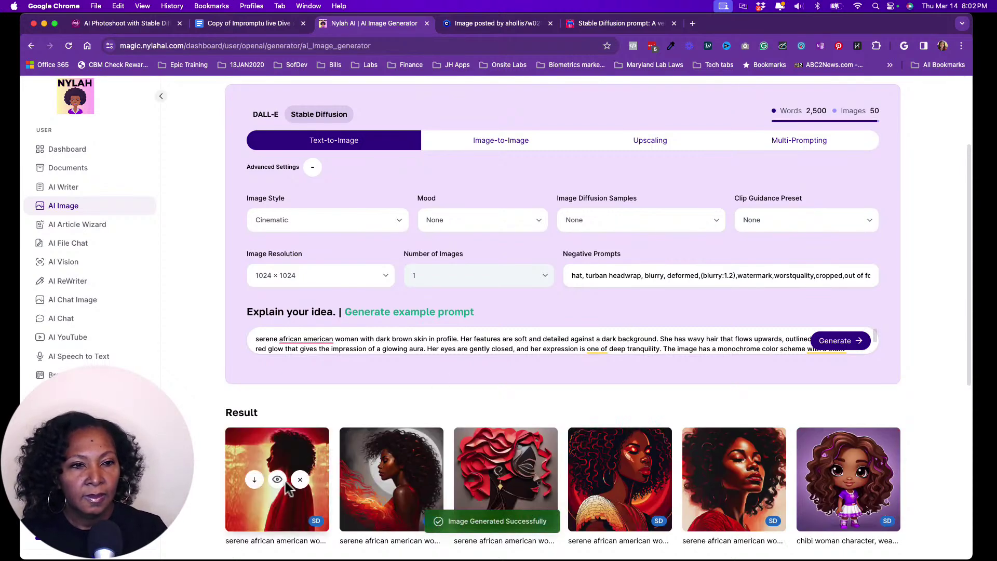
pyautogui.click(283, 483)
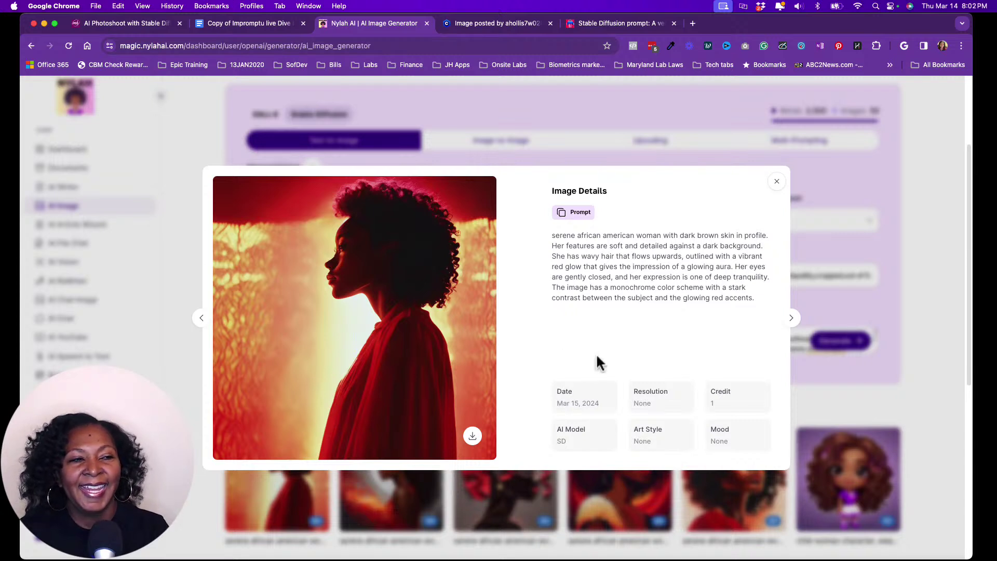
pyautogui.click(775, 185)
# Generate a Line Art version of the portrait from the same prompt and examine the image's details.
pyautogui.click(377, 220)
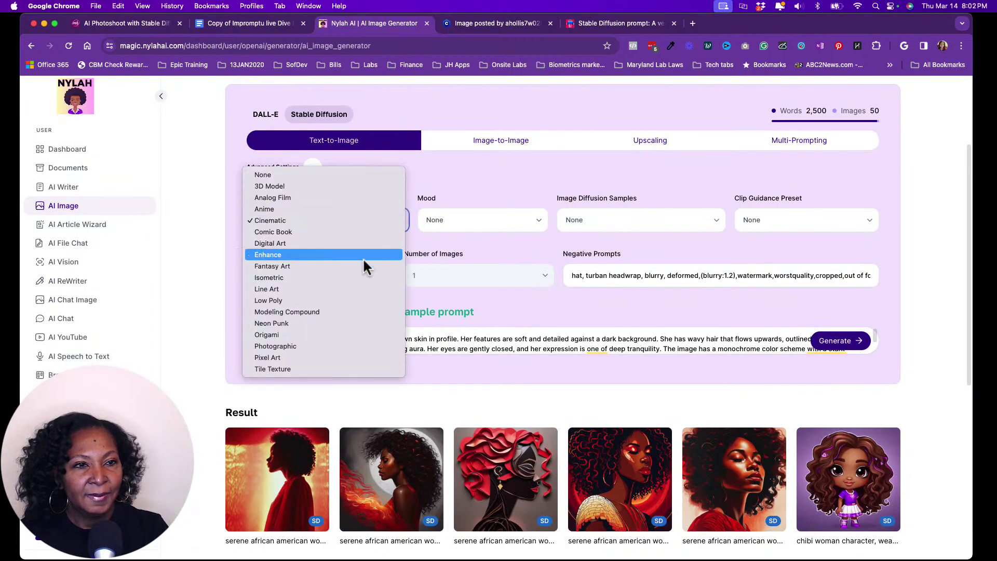
pyautogui.click(334, 289)
pyautogui.click(846, 344)
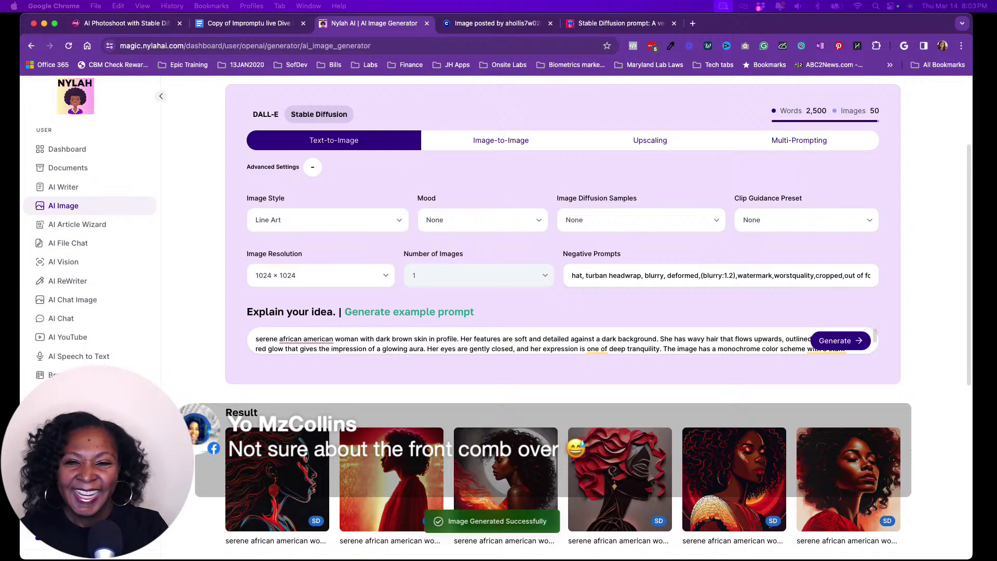
pyautogui.scroll(-4, 597, 312)
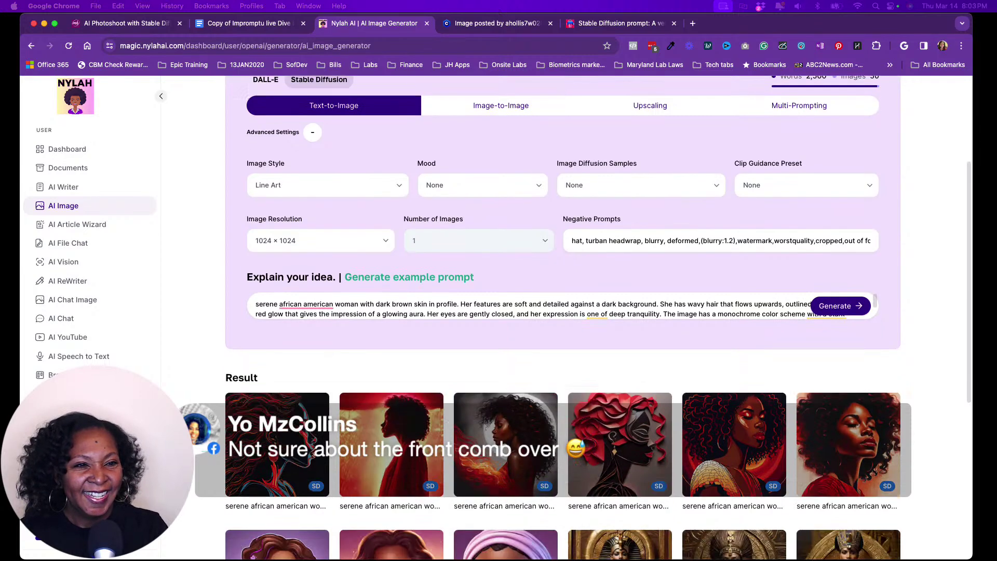
pyautogui.click(278, 371)
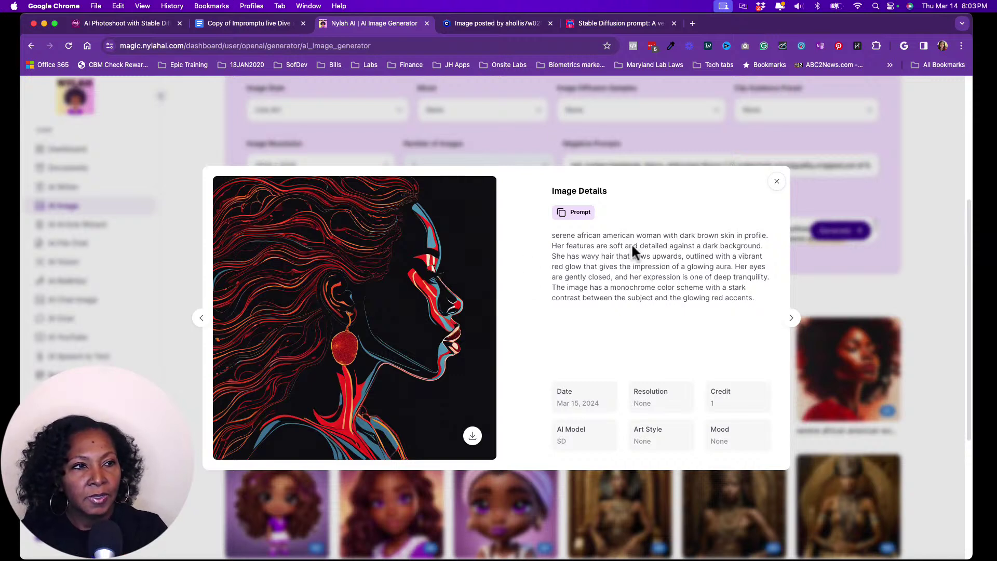
pyautogui.click(776, 181)
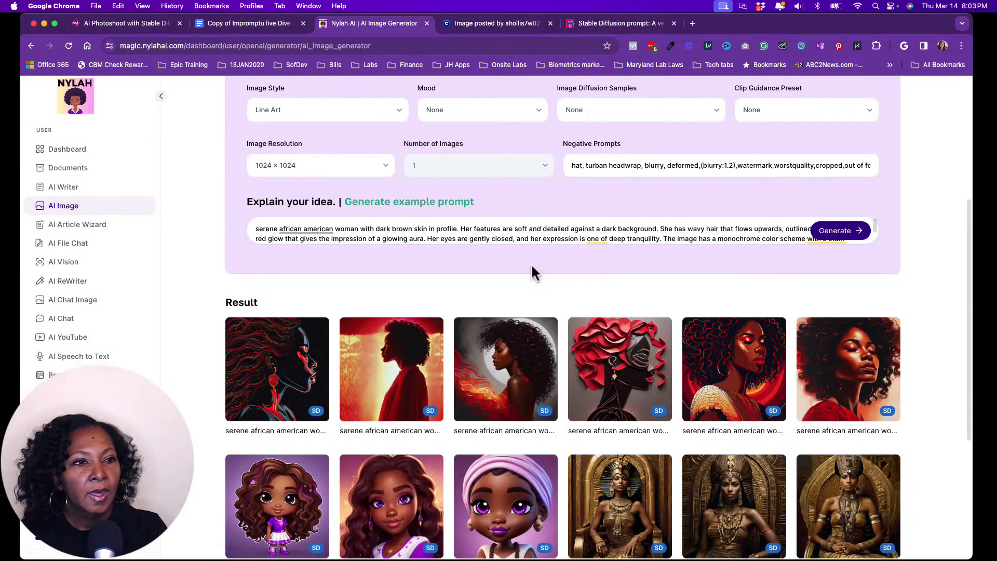
# Compare the generated portraits in the results gallery, reopening the line art image, and look over the generator's settings.
pyautogui.scroll(1, 540, 267)
pyautogui.scroll(-3, 546, 271)
pyautogui.moveTo(275, 307)
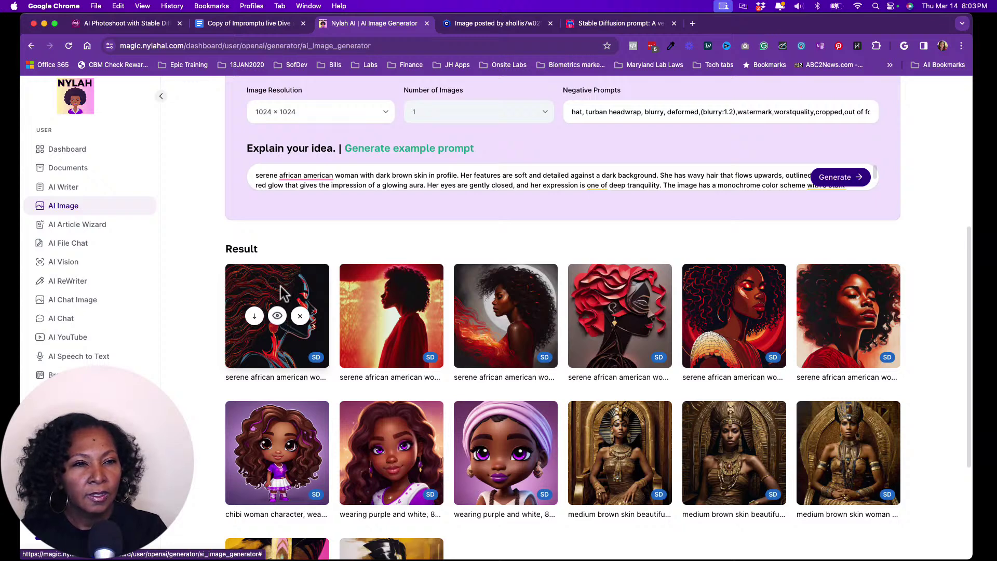
pyautogui.click(277, 316)
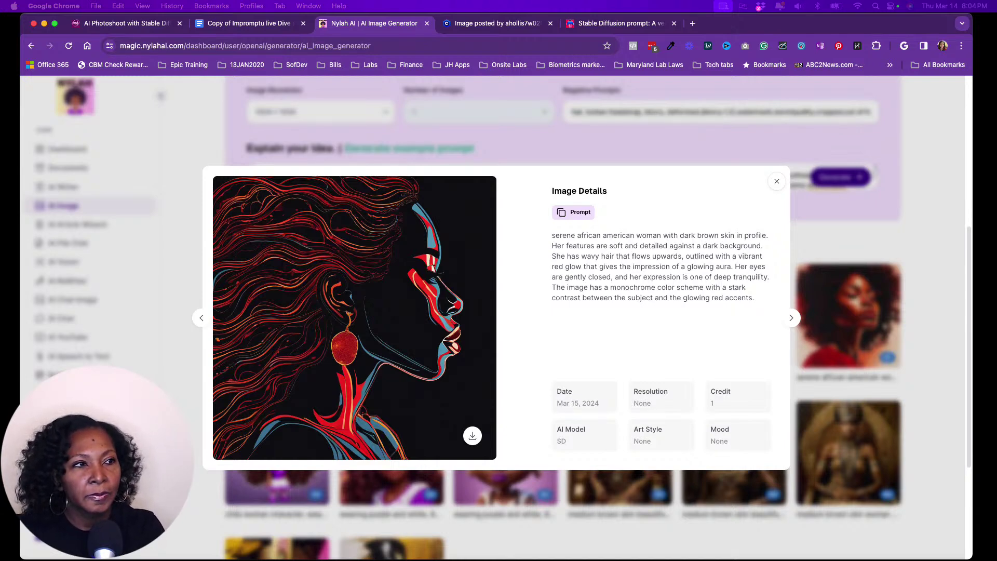
pyautogui.click(776, 183)
pyautogui.moveTo(618, 324)
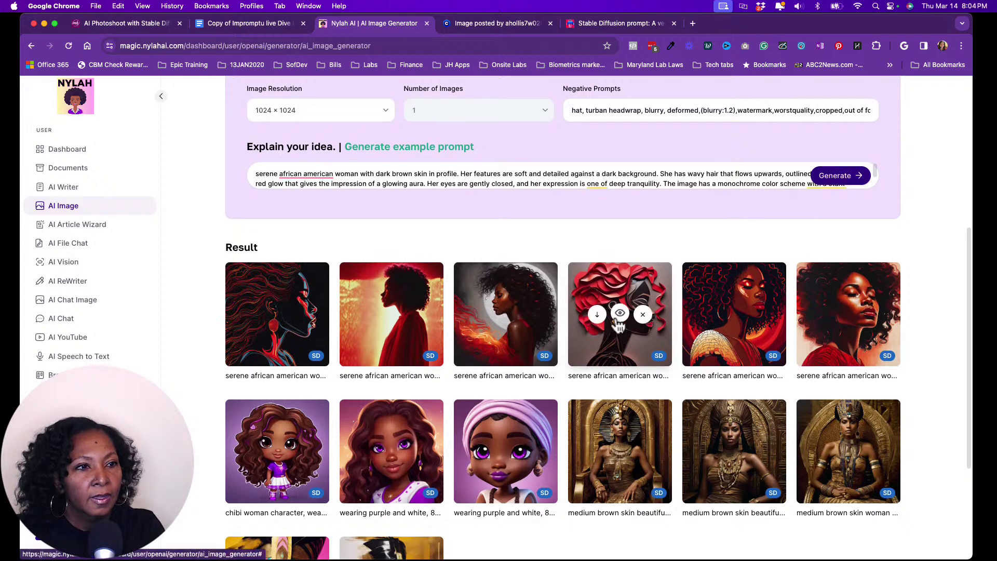
pyautogui.scroll(-1, 618, 325)
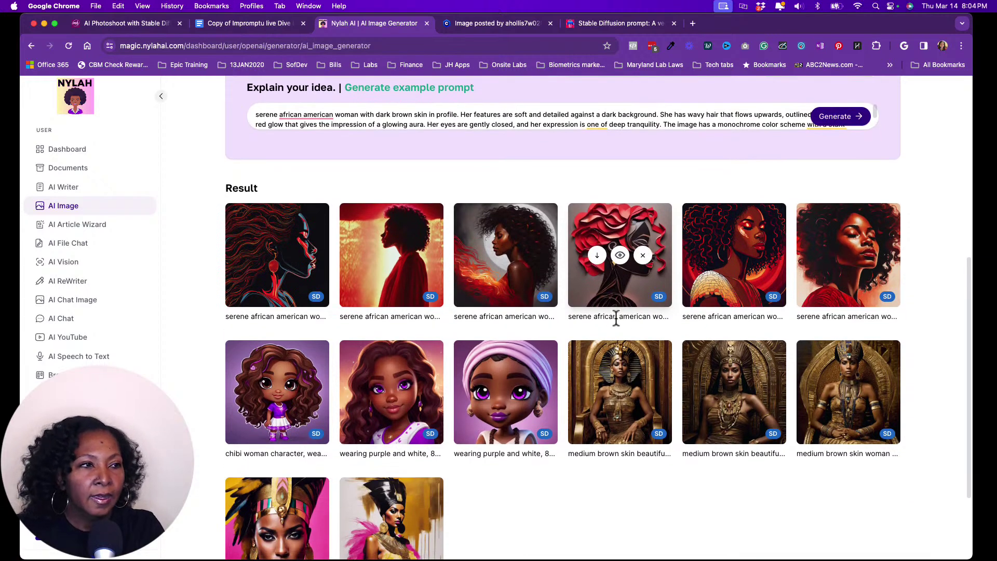
pyautogui.scroll(5, 616, 319)
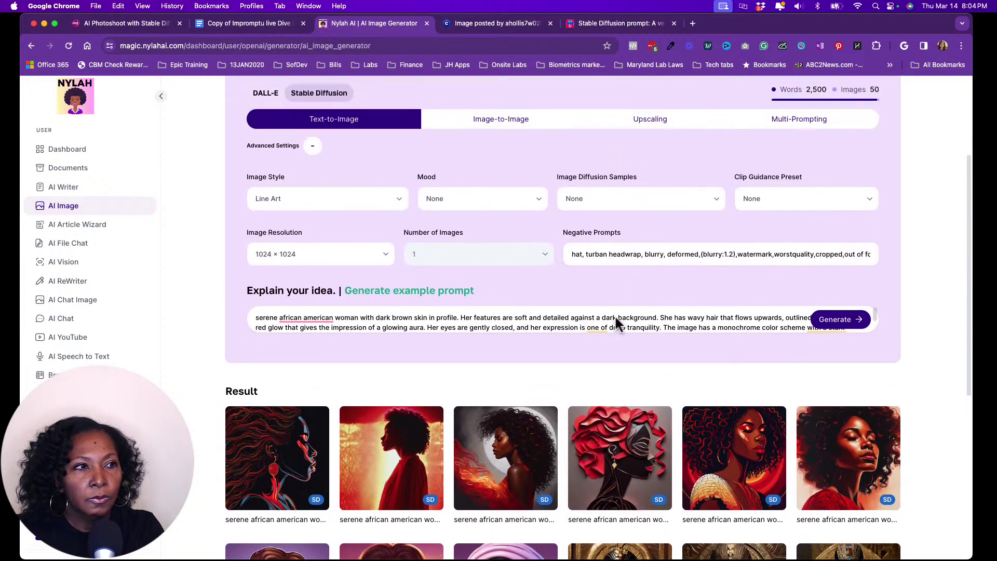
pyautogui.scroll(1, 615, 323)
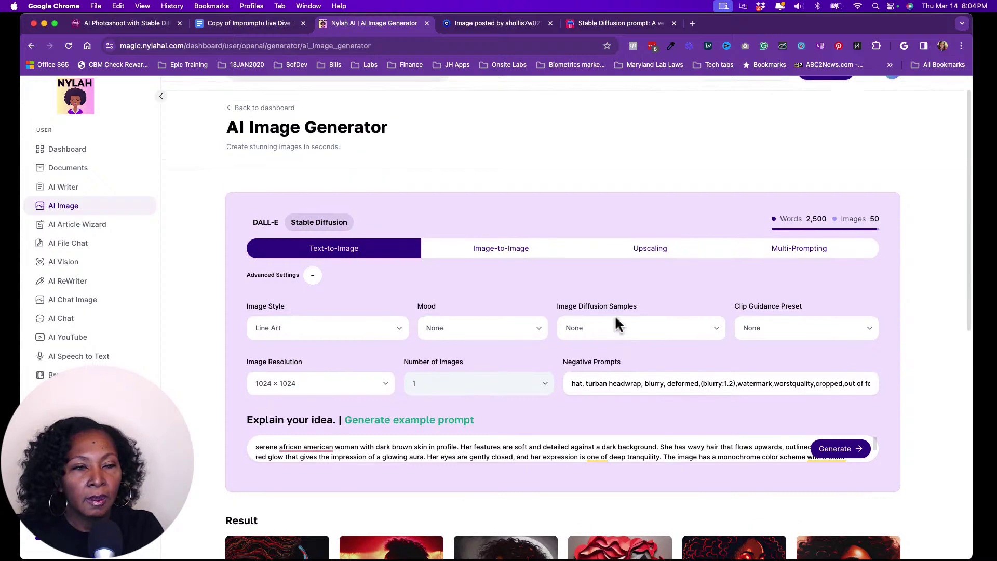
pyautogui.scroll(-1, 616, 322)
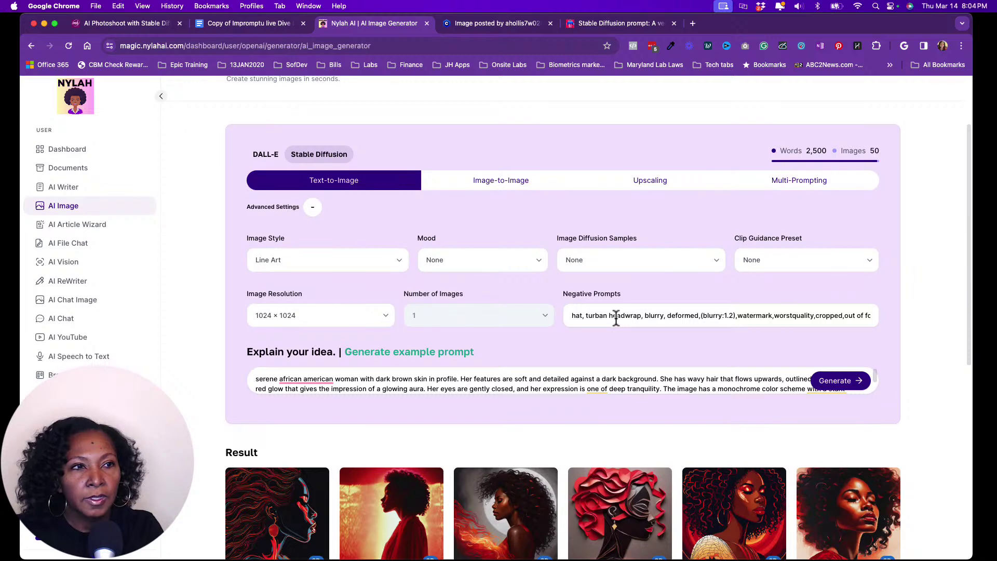
pyautogui.scroll(-1, 616, 319)
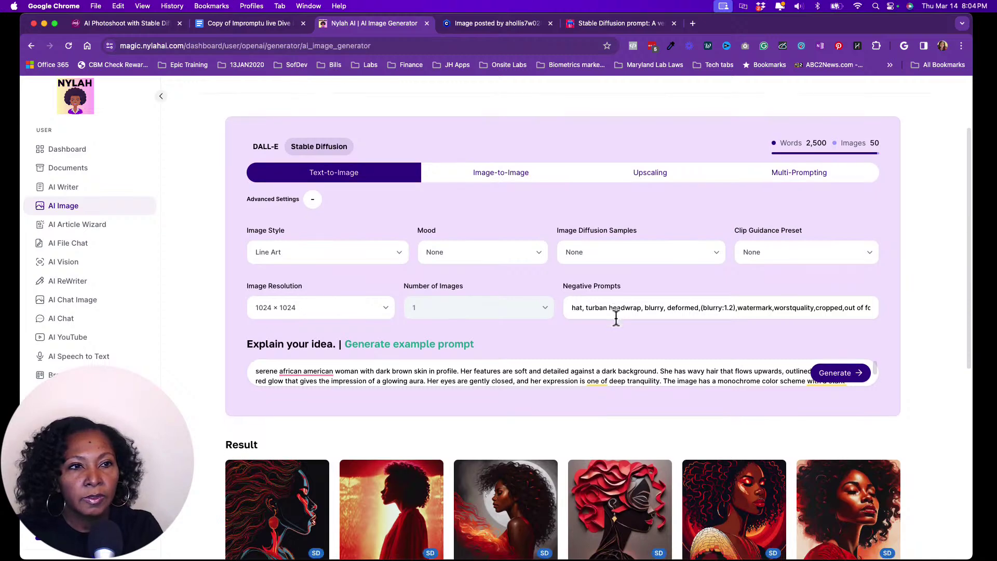